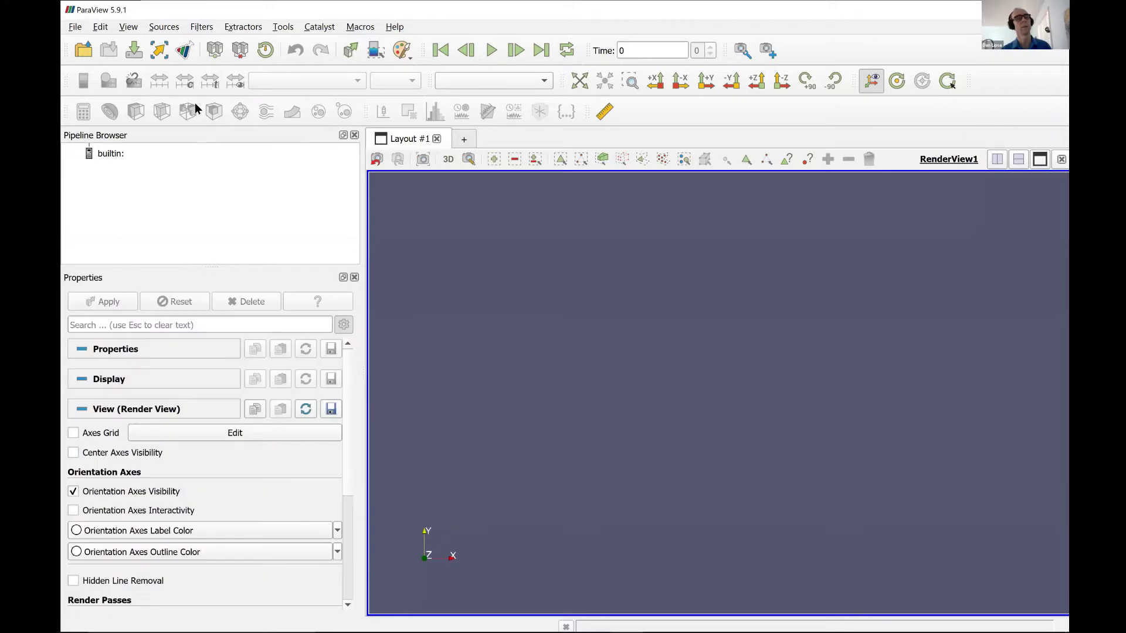
# - Display the Information panel alongside Properties, view its contents, and return to the Properties panel
pyautogui.click(128, 28)
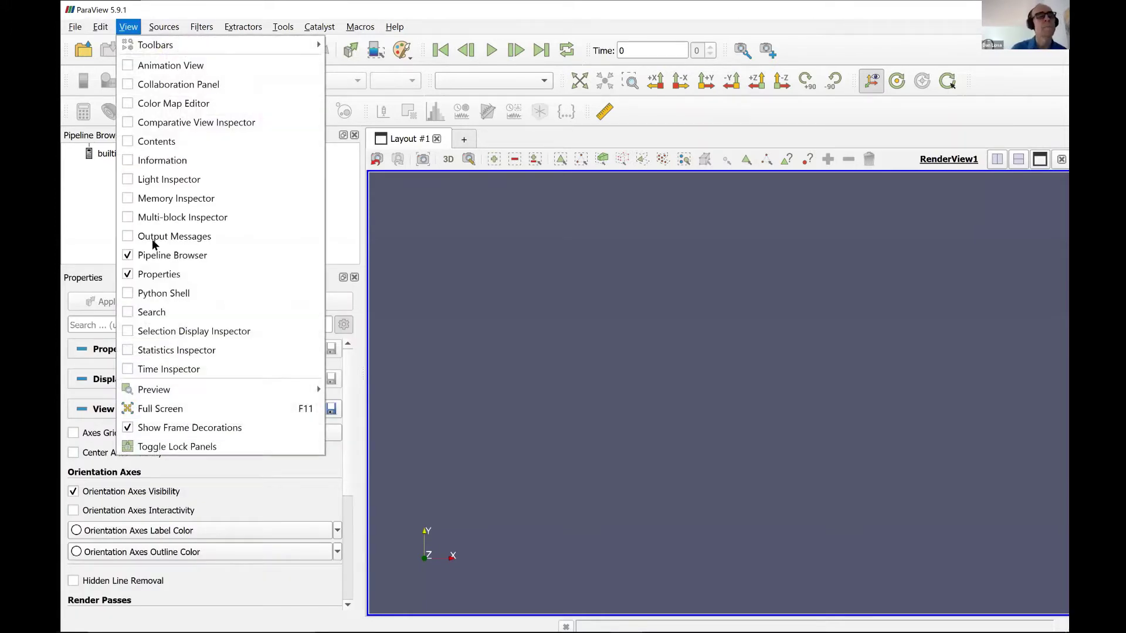
pyautogui.click(127, 160)
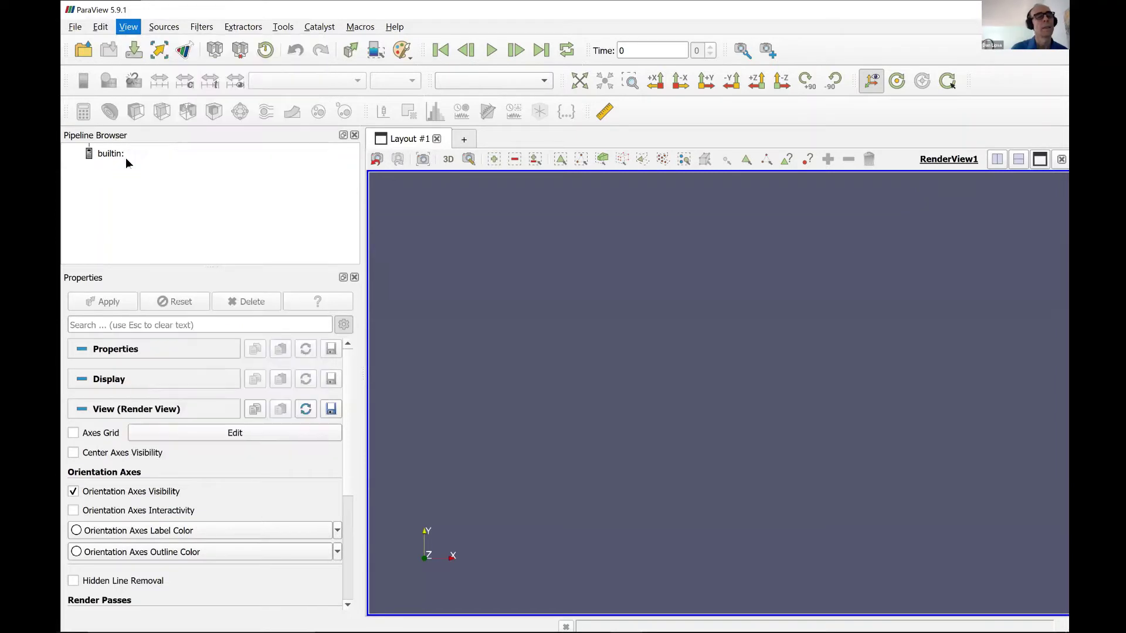
pyautogui.click(154, 277)
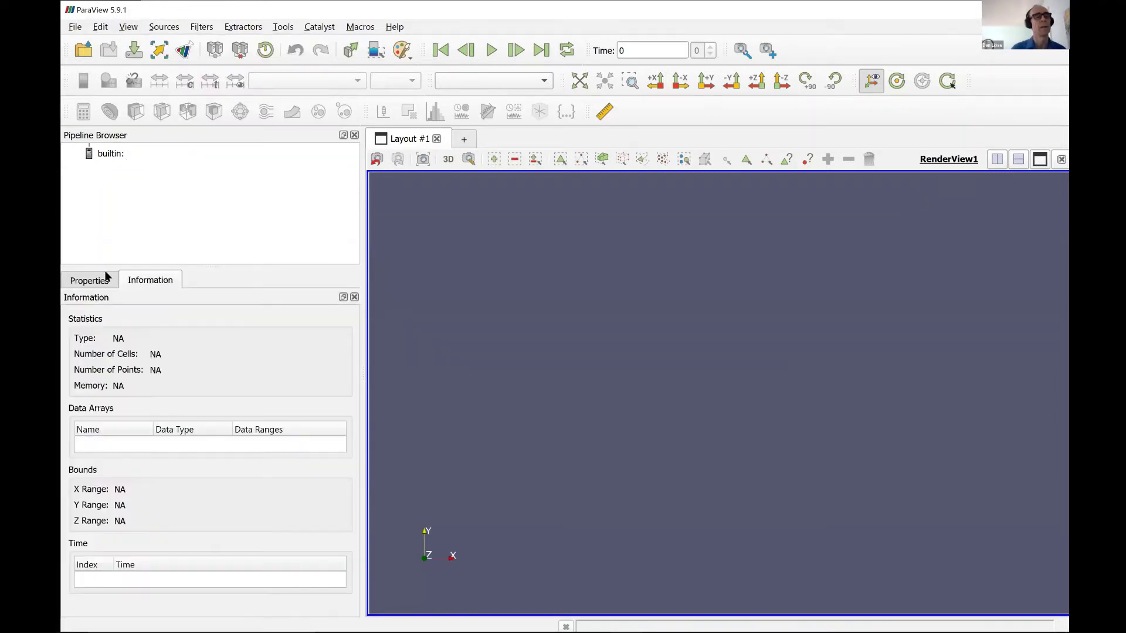
pyautogui.click(98, 280)
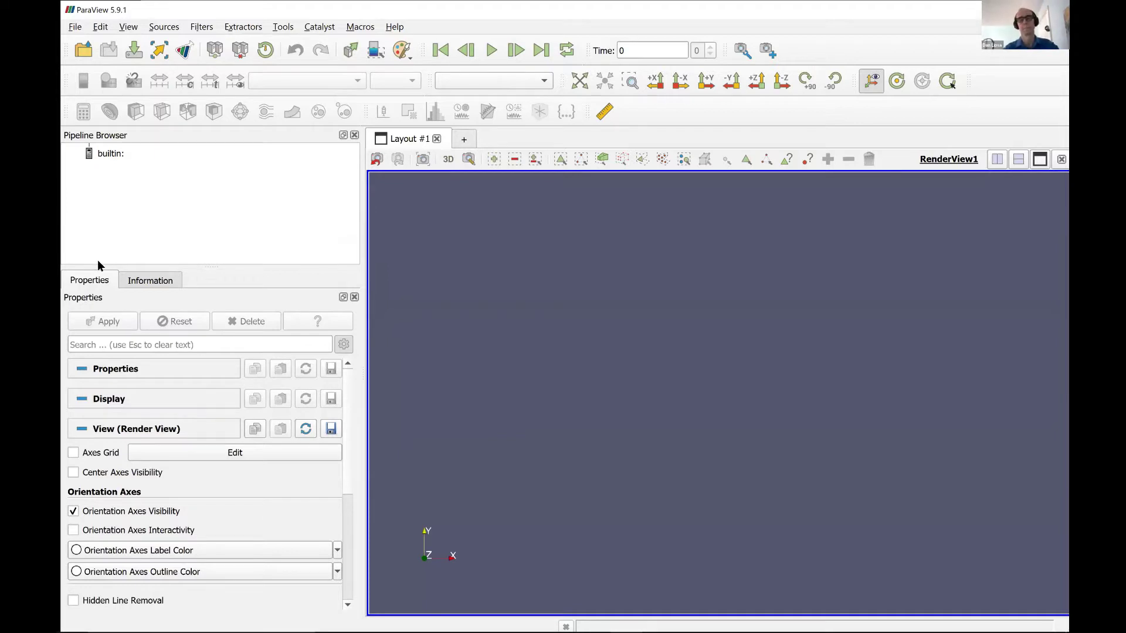
# - Switch to the PowerPoint slide show, read the Creating a Cylinder Source slide, and return to ParaView
pyautogui.hotkey('alt', 'Tab')
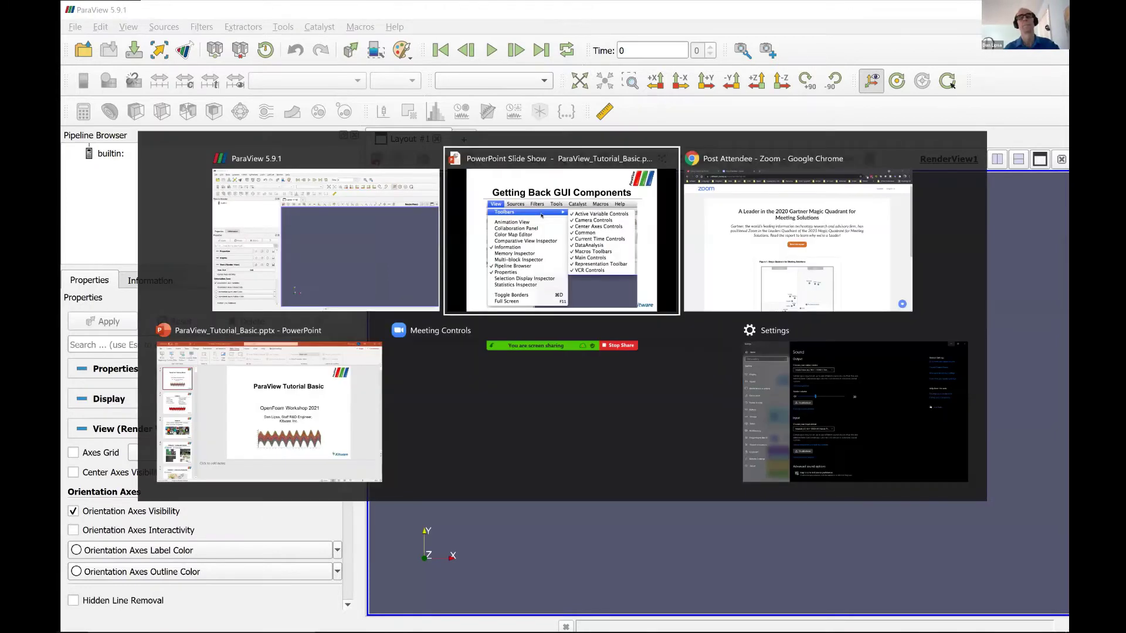
pyautogui.press('Right')
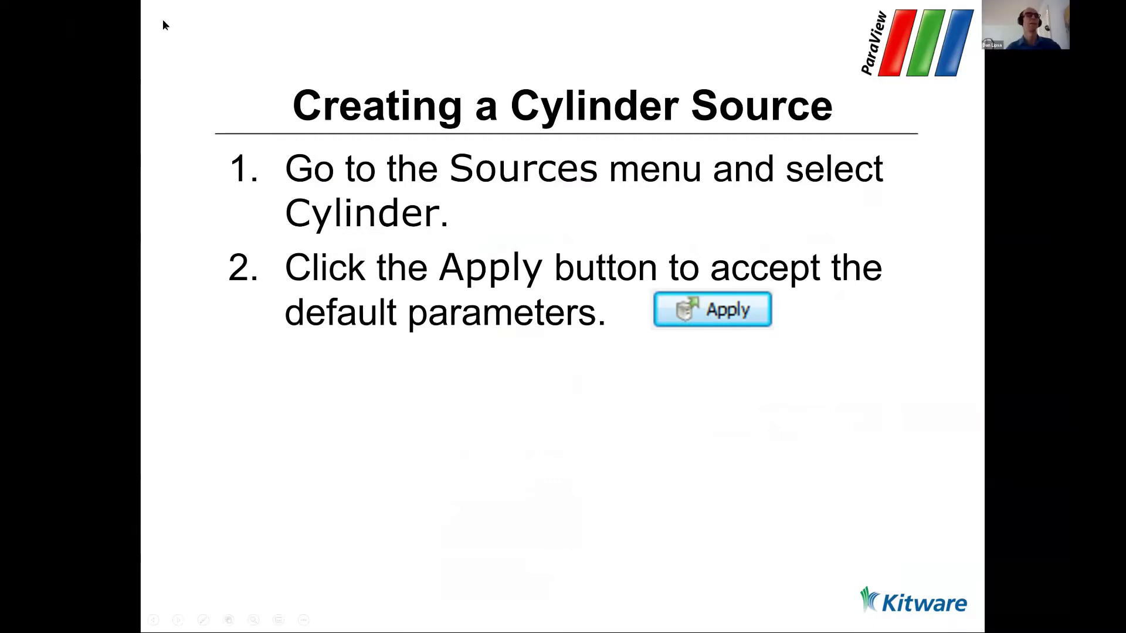
pyautogui.hotkey('alt', 'Tab')
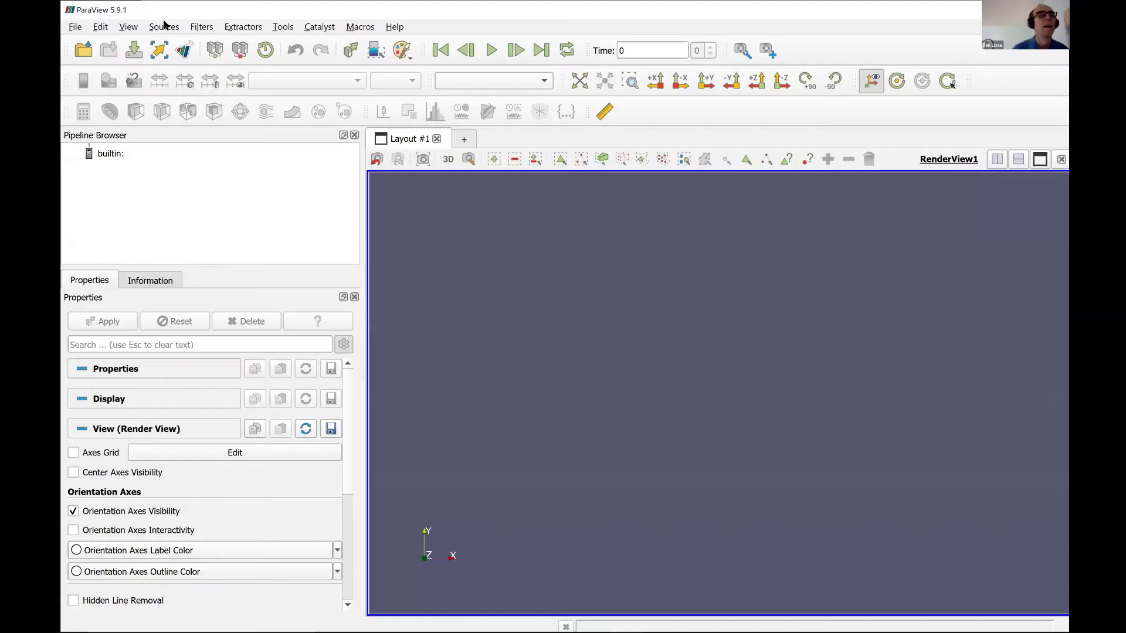
# - Create a Cylinder source with the default parameters and apply it so it is rendered in the view
pyautogui.click(164, 25)
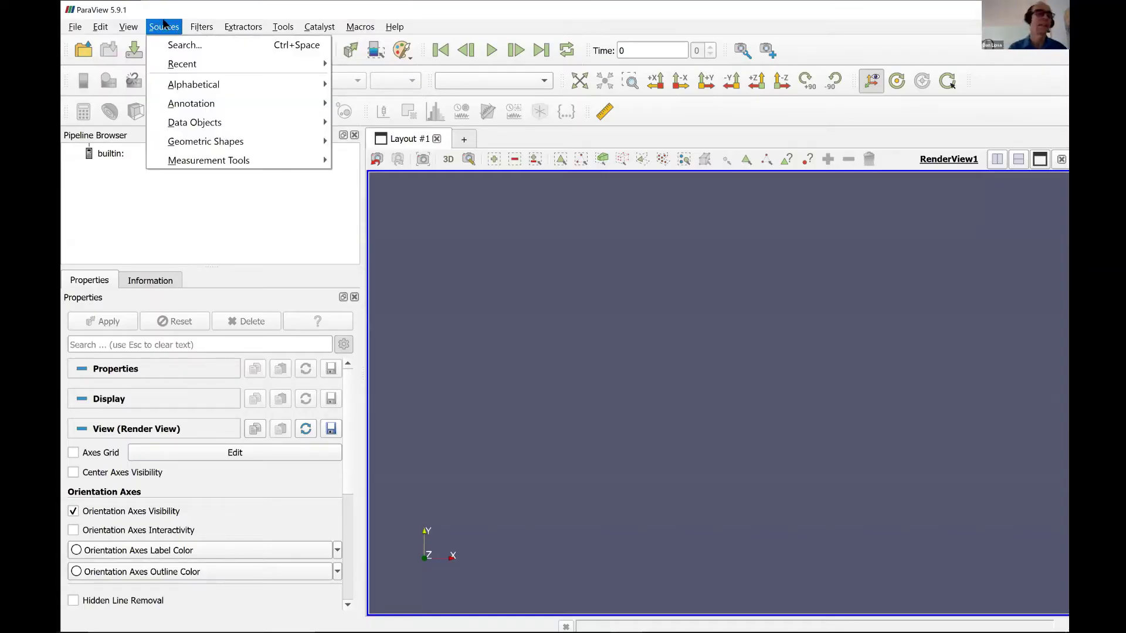
pyautogui.moveTo(181, 81)
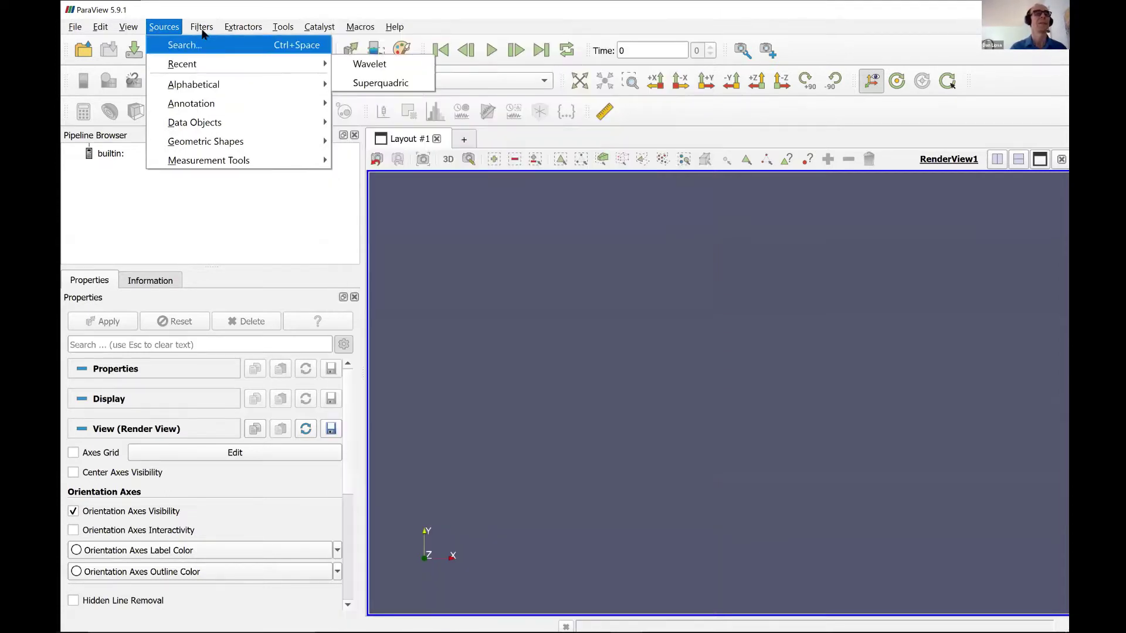
pyautogui.moveTo(203, 29)
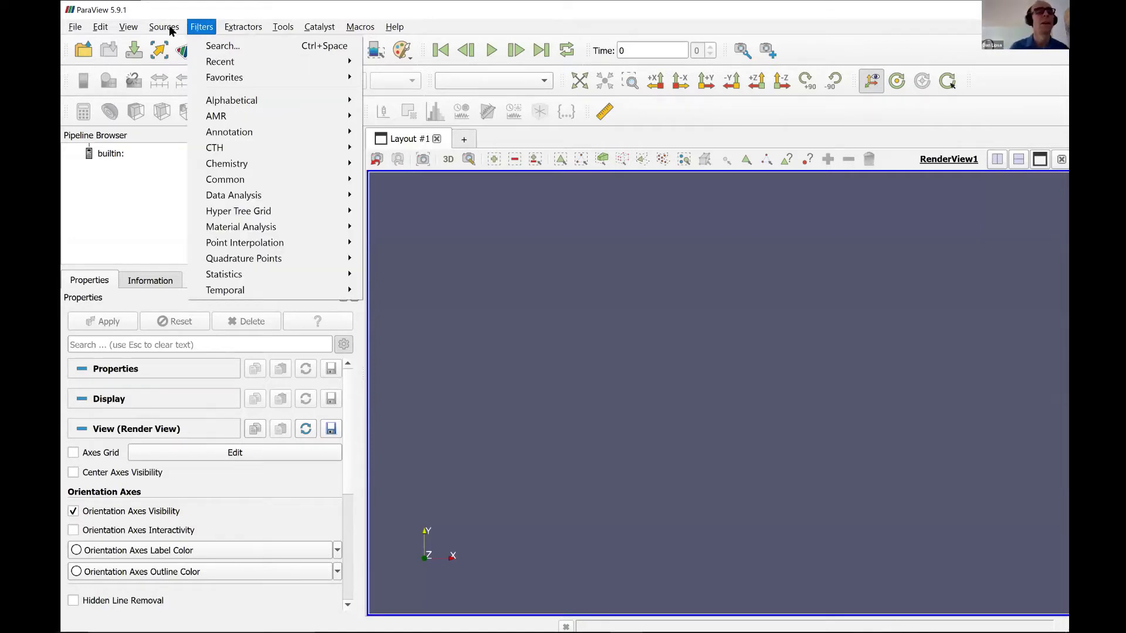
pyautogui.moveTo(164, 27)
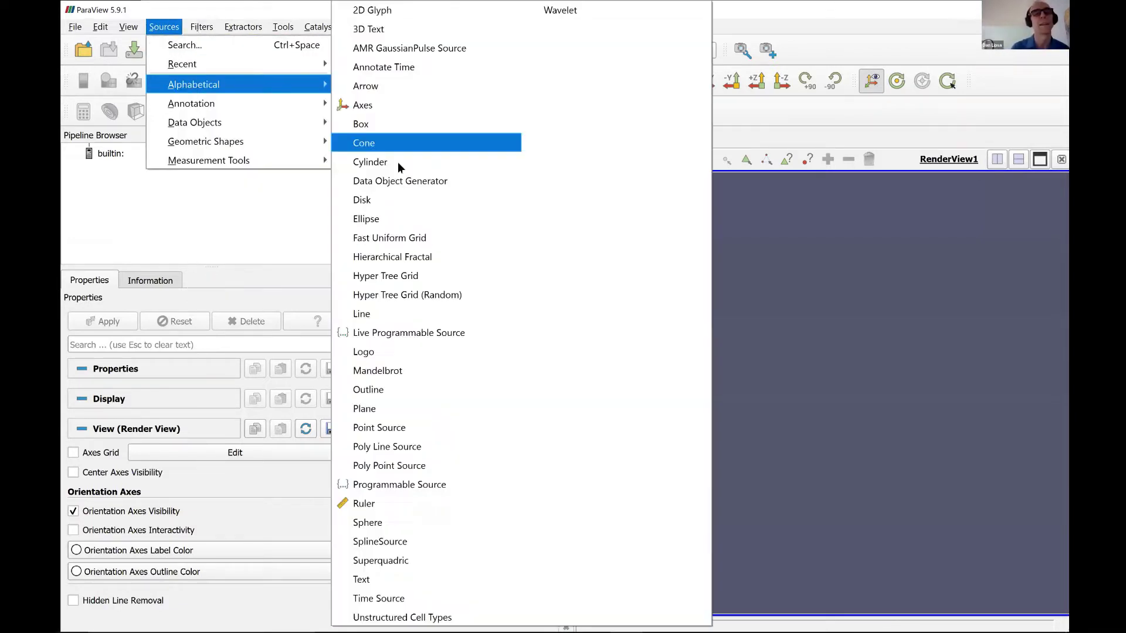
pyautogui.click(398, 163)
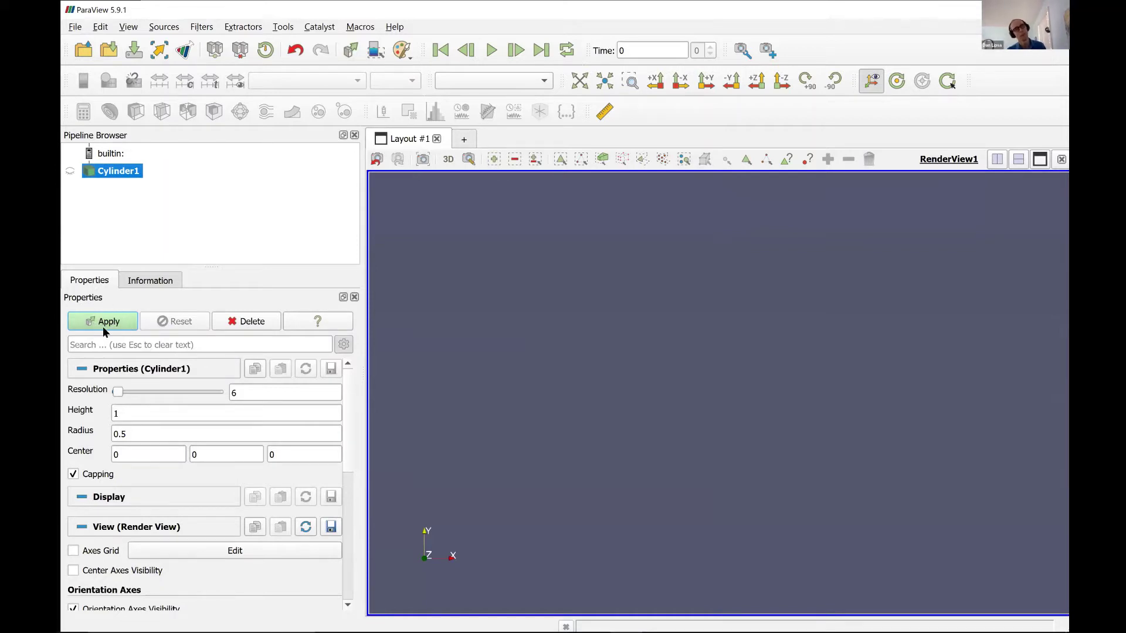
pyautogui.moveTo(167, 397)
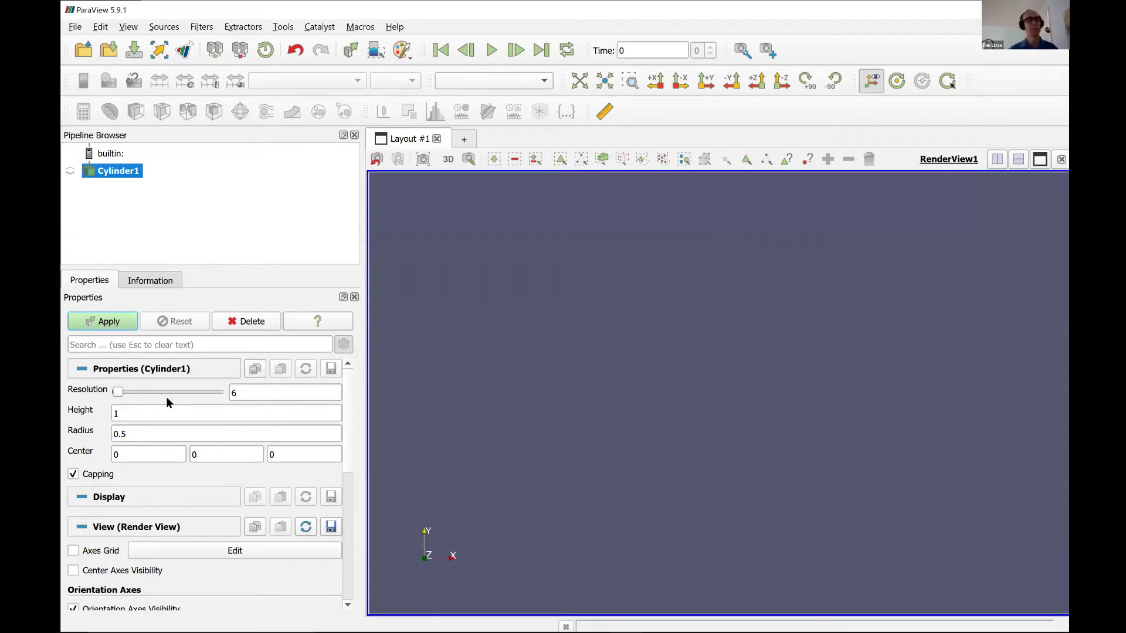
pyautogui.click(98, 322)
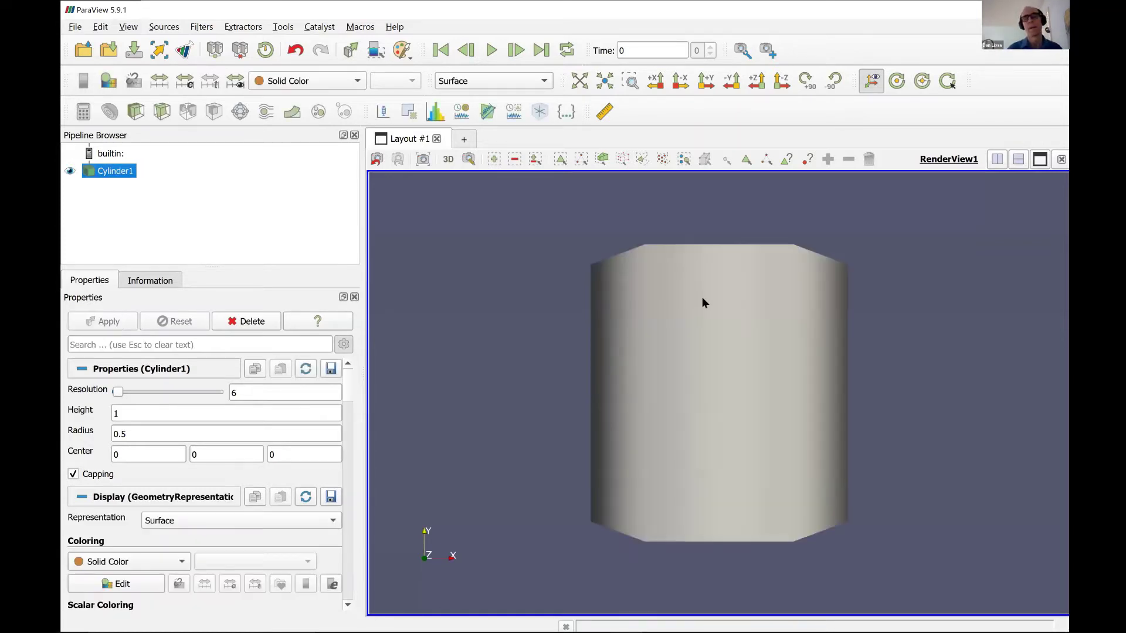
# - Examine the cylinder from several angles and distances in ParaView, consulting the Simple Camera Manipulation slide in PowerPoint
pyautogui.moveTo(687, 395); pyautogui.dragTo(746, 308)
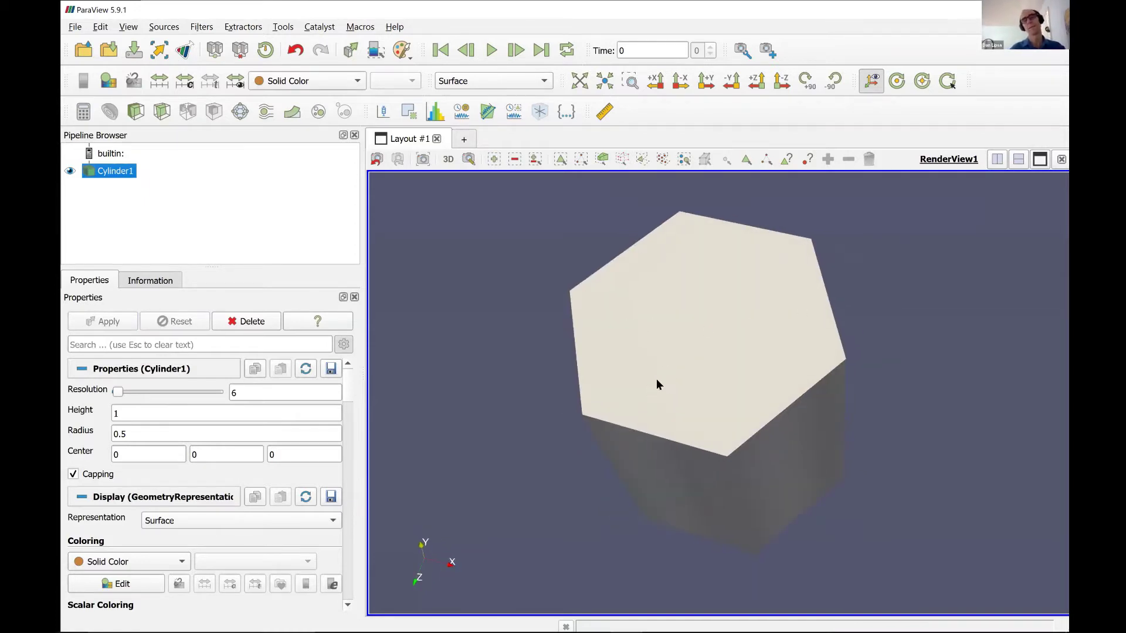
pyautogui.moveTo(657, 381); pyautogui.dragTo(674, 357)
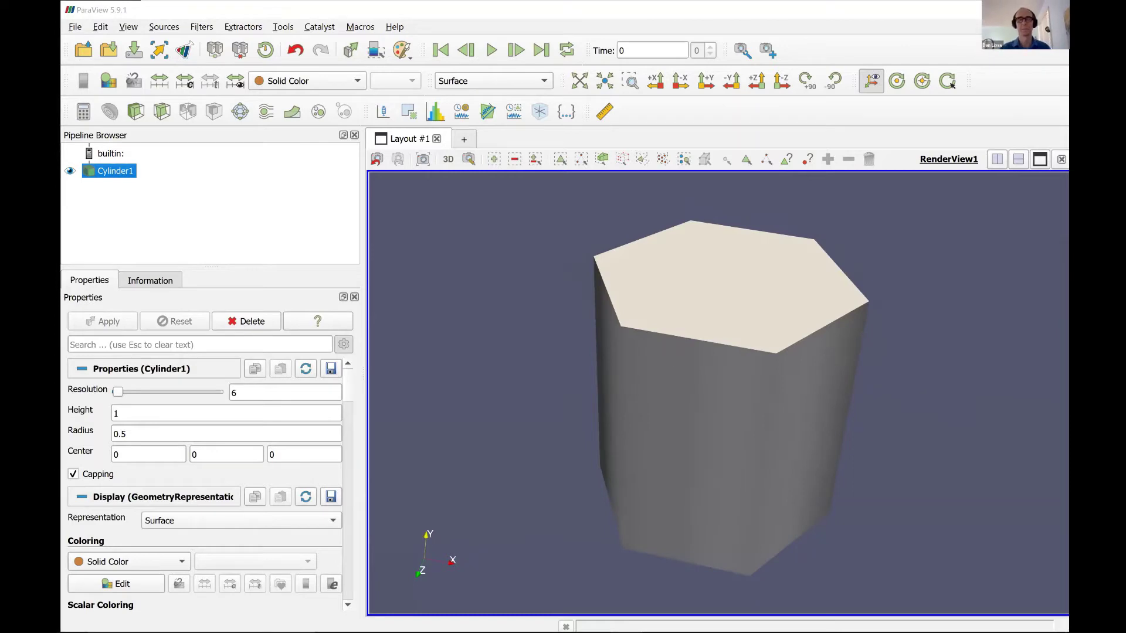
pyautogui.hotkey('alt', 'Tab')
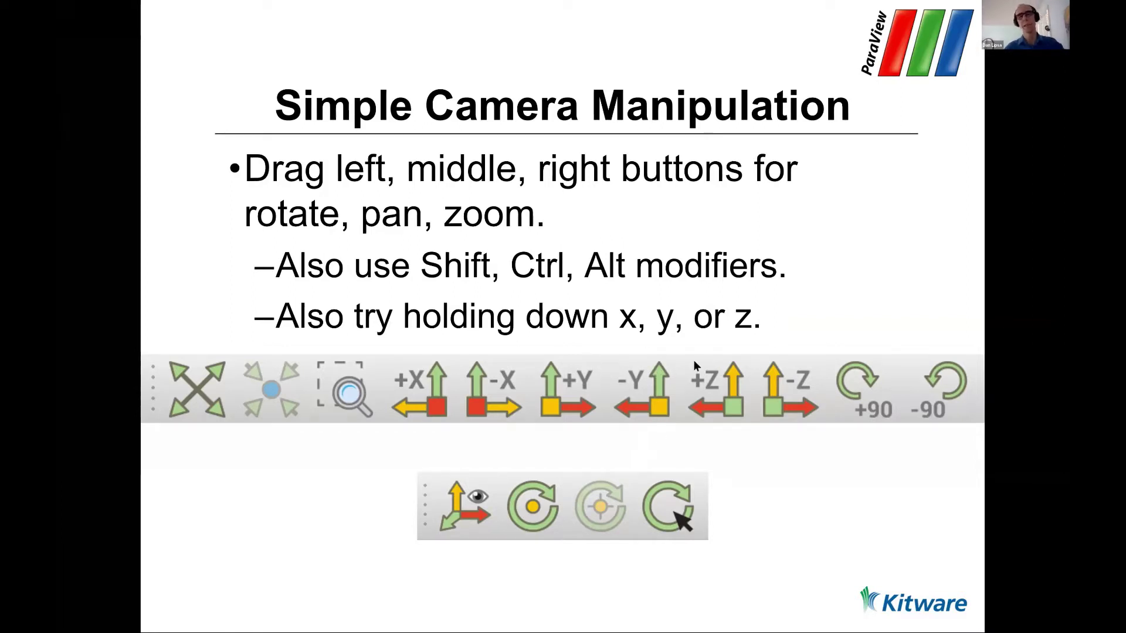
pyautogui.hotkey('alt', 'Tab')
pyautogui.moveTo(614, 329); pyautogui.dragTo(652, 406)
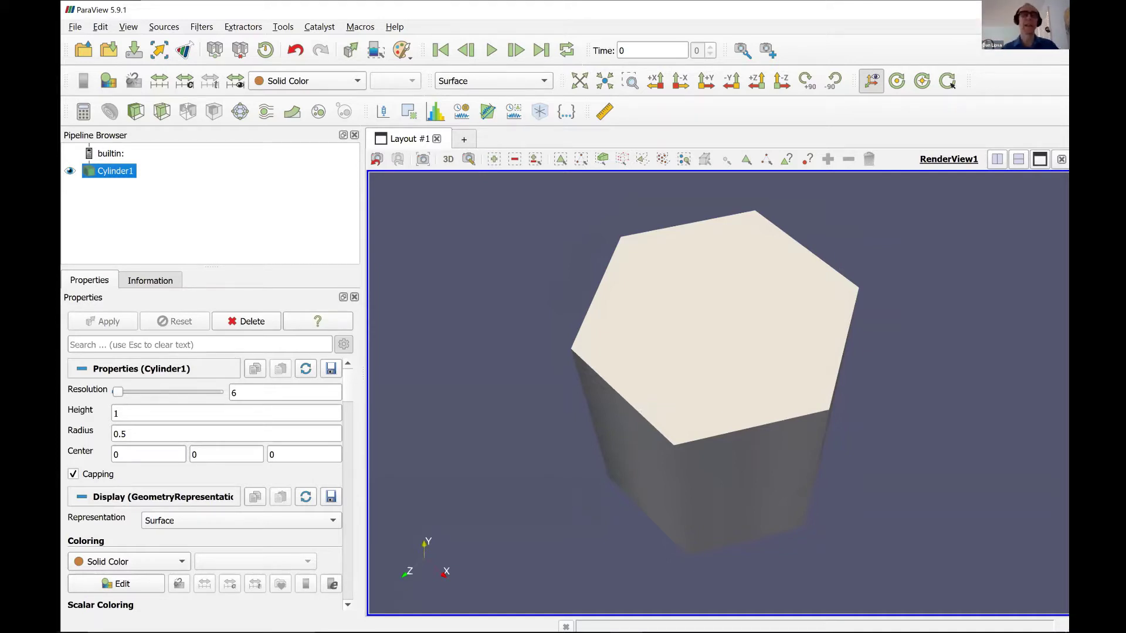
pyautogui.hotkey('alt', 'Tab')
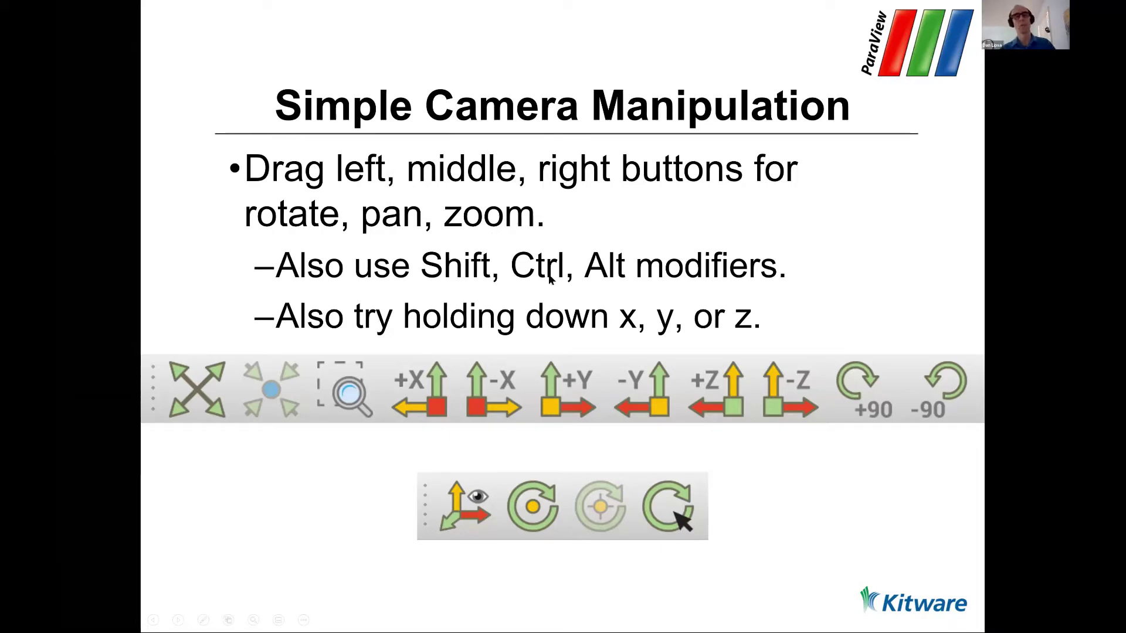
pyautogui.hotkey('alt', 'Tab')
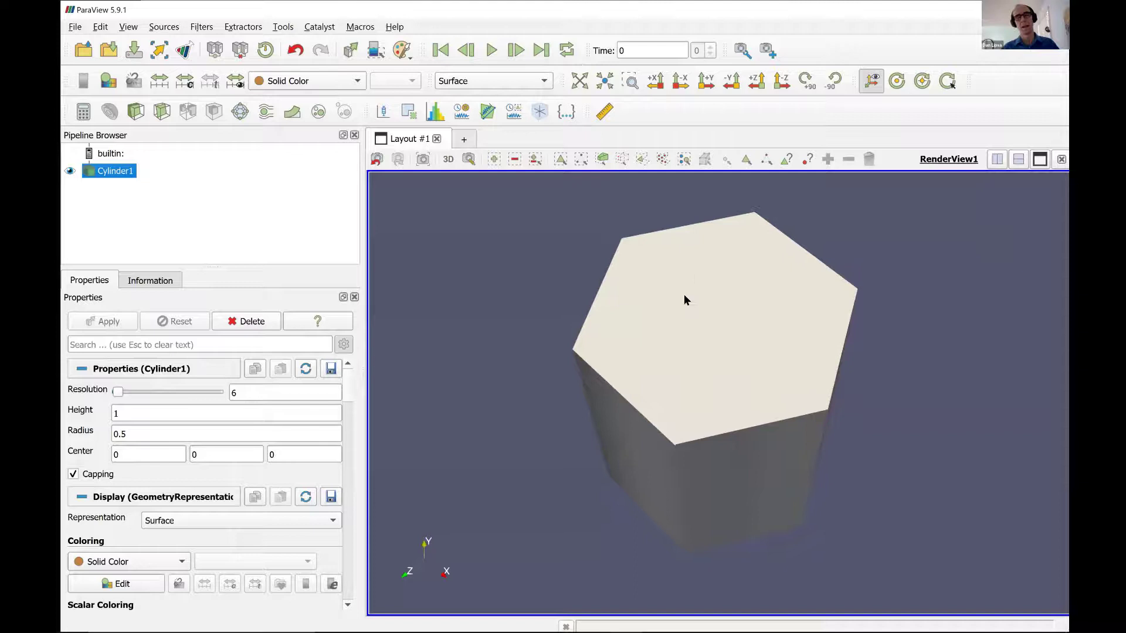
pyautogui.moveTo(684, 299); pyautogui.dragTo(670, 336)
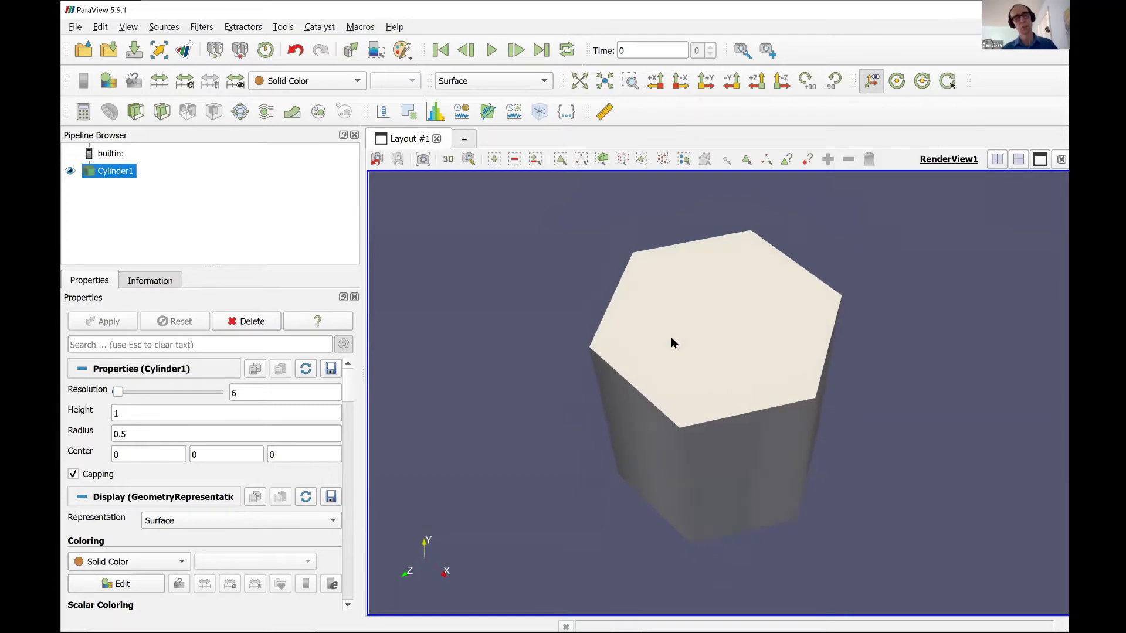
pyautogui.moveTo(595, 336); pyautogui.dragTo(673, 324)
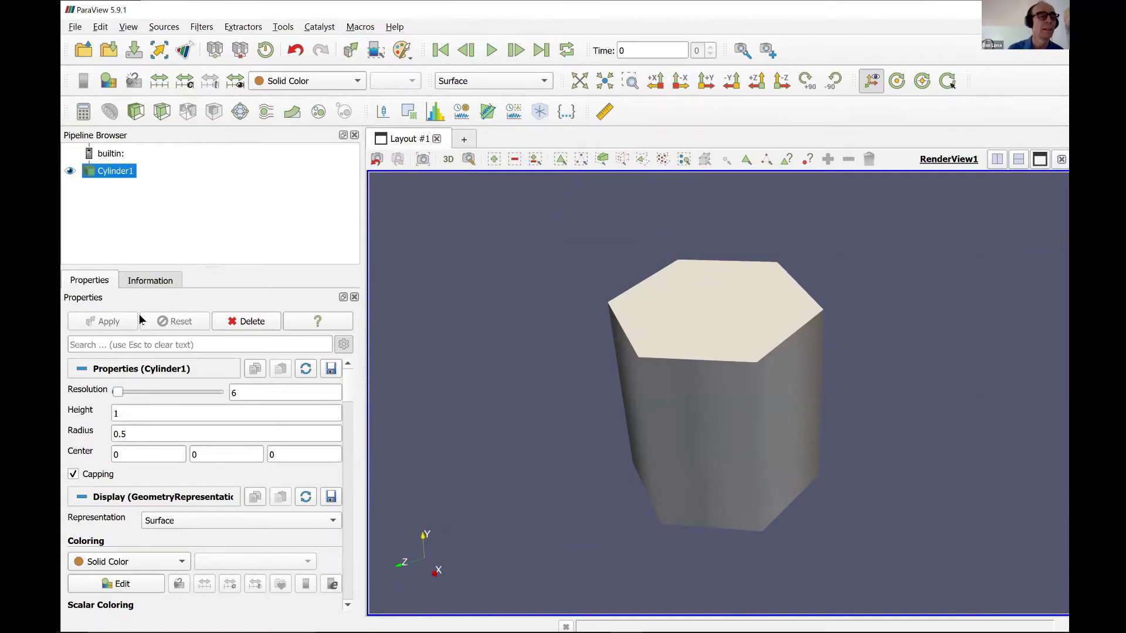
# - In the camera settings, set the 3D manipulator for Shift + Left Button to Pan and accept the change
pyautogui.click(100, 27)
pyautogui.click(146, 399)
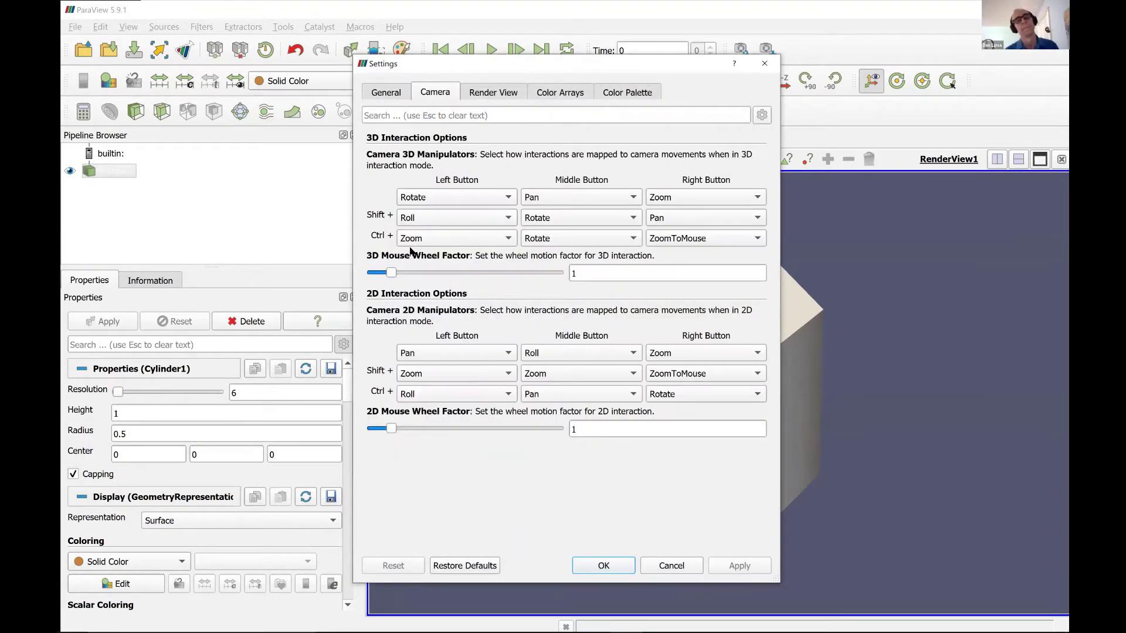
pyautogui.hotkey('ctrl', 'Tab')
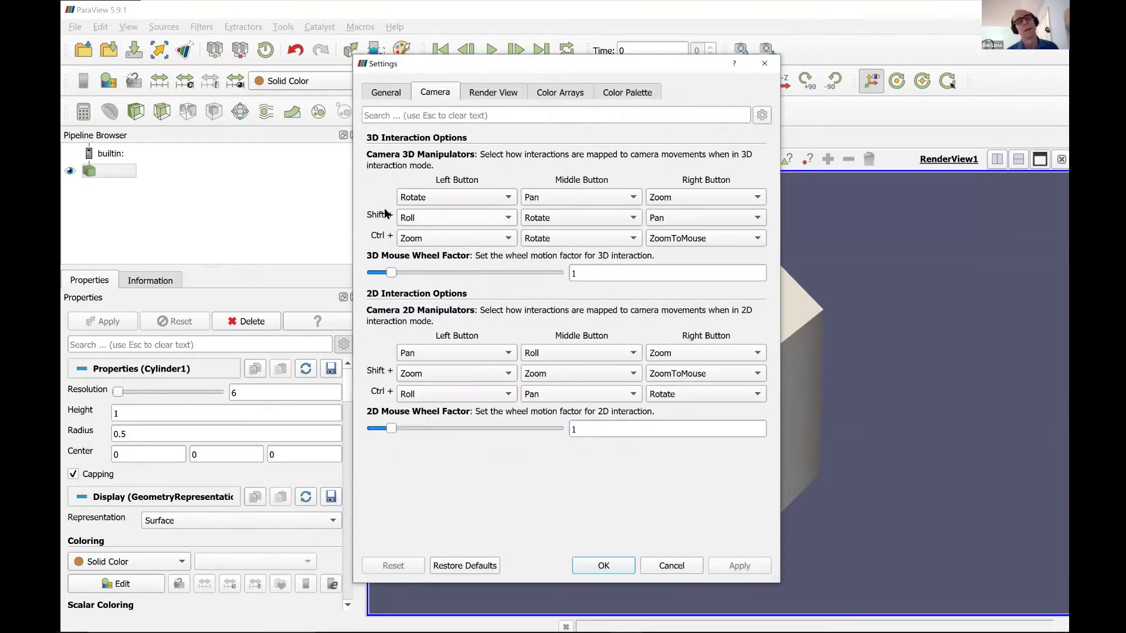
pyautogui.click(417, 217)
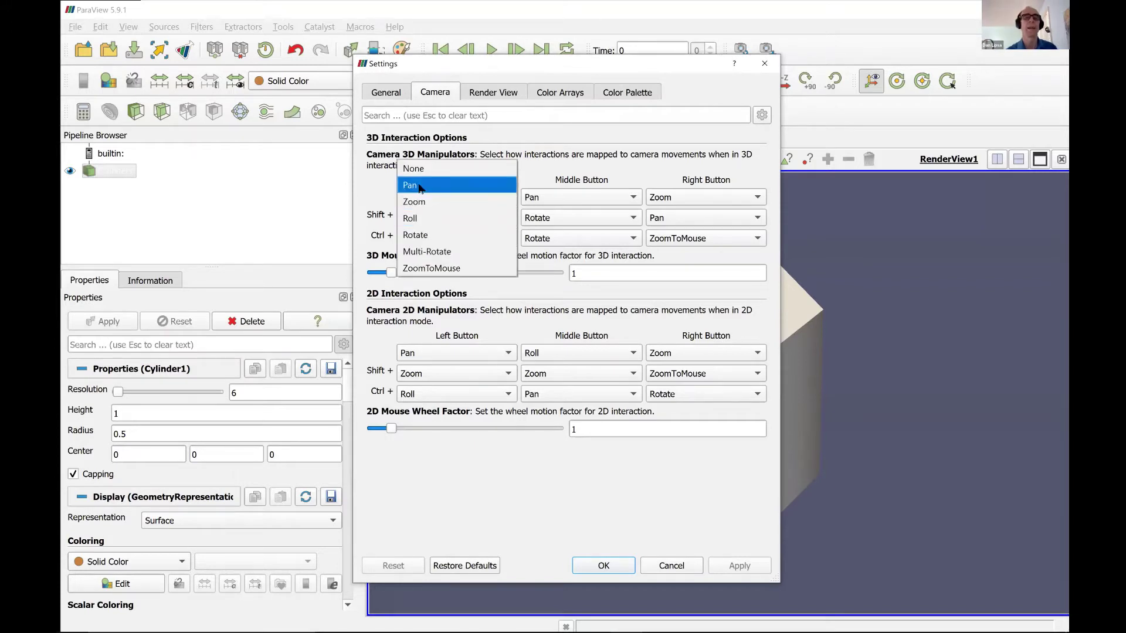
pyautogui.click(411, 185)
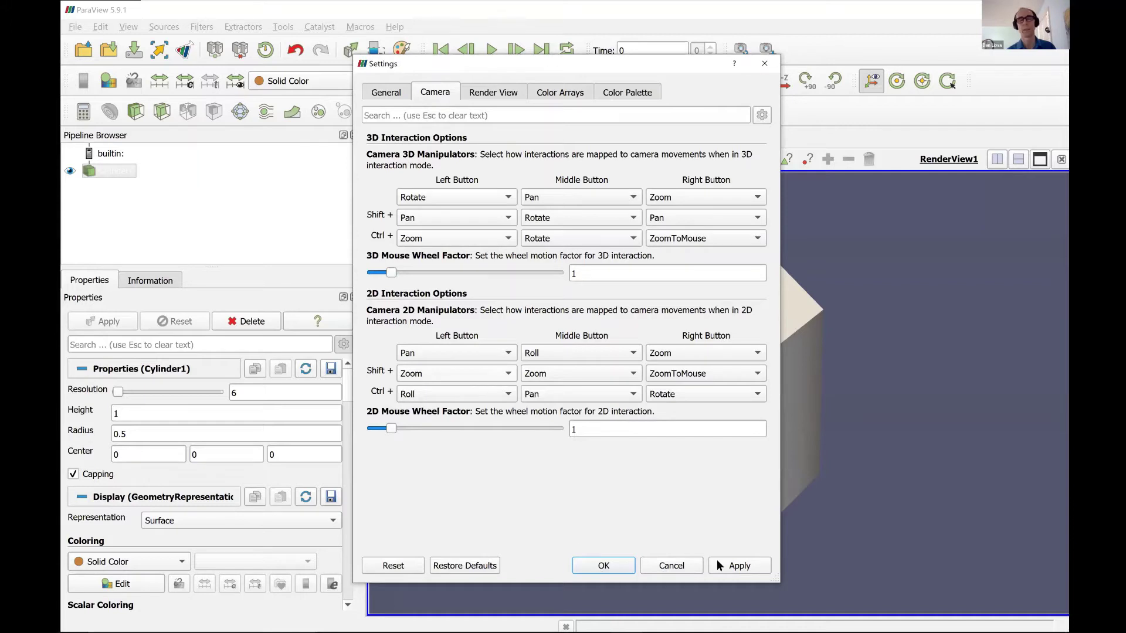
pyautogui.click(621, 562)
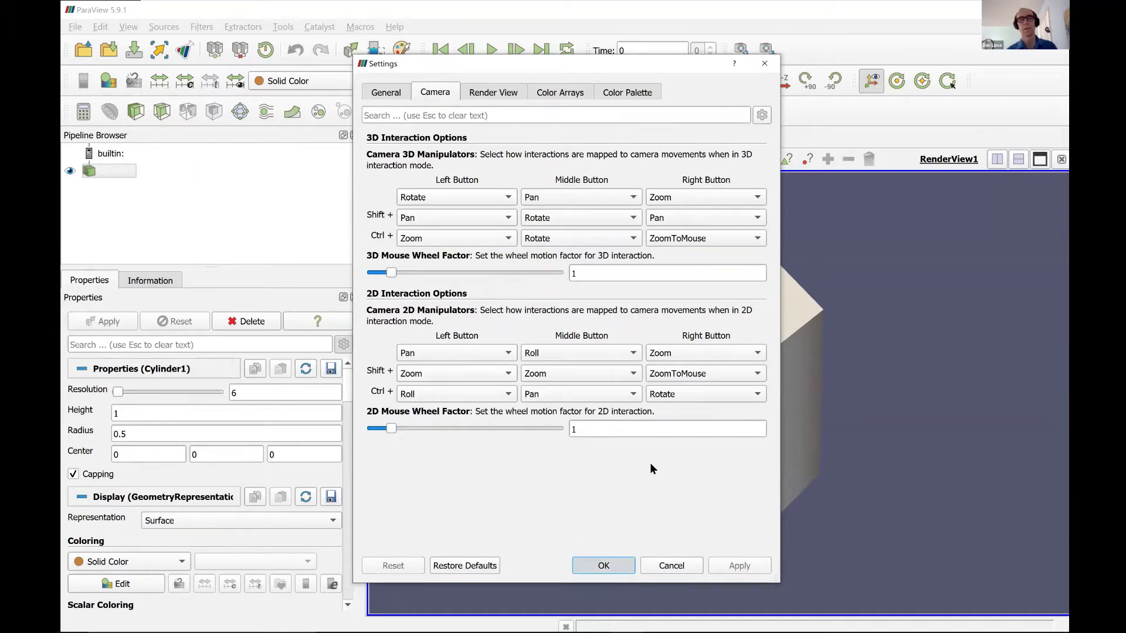
# - Zoom in and out on the cylinder to view it at different distances
pyautogui.moveTo(662, 410); pyautogui.dragTo(678, 392)
pyautogui.scroll(2, 671, 431)
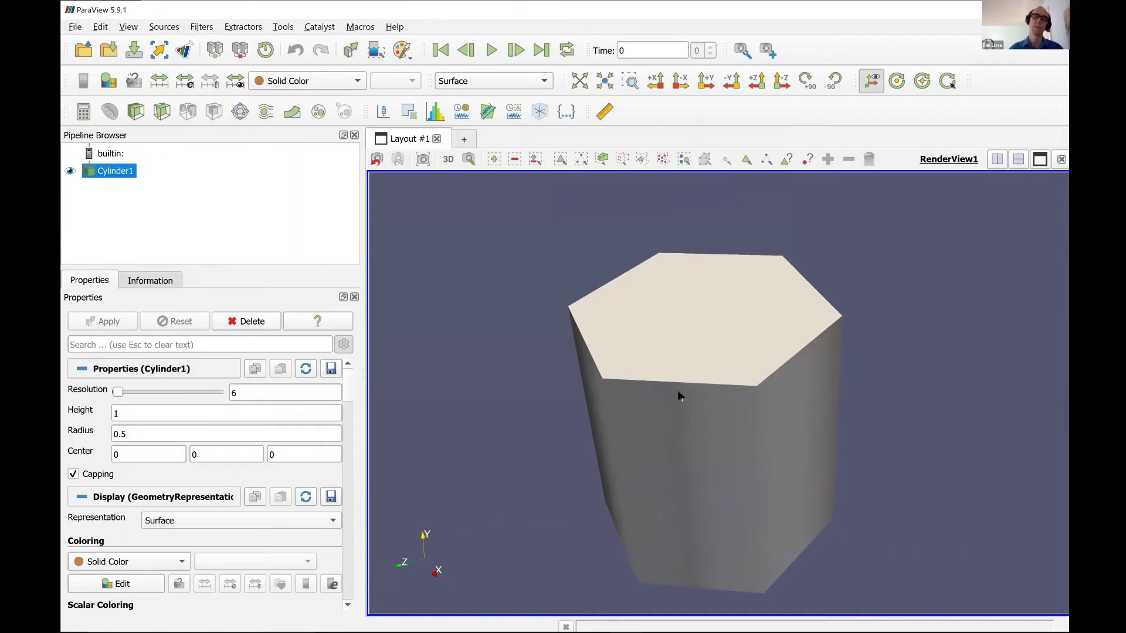
pyautogui.scroll(-5, 678, 396)
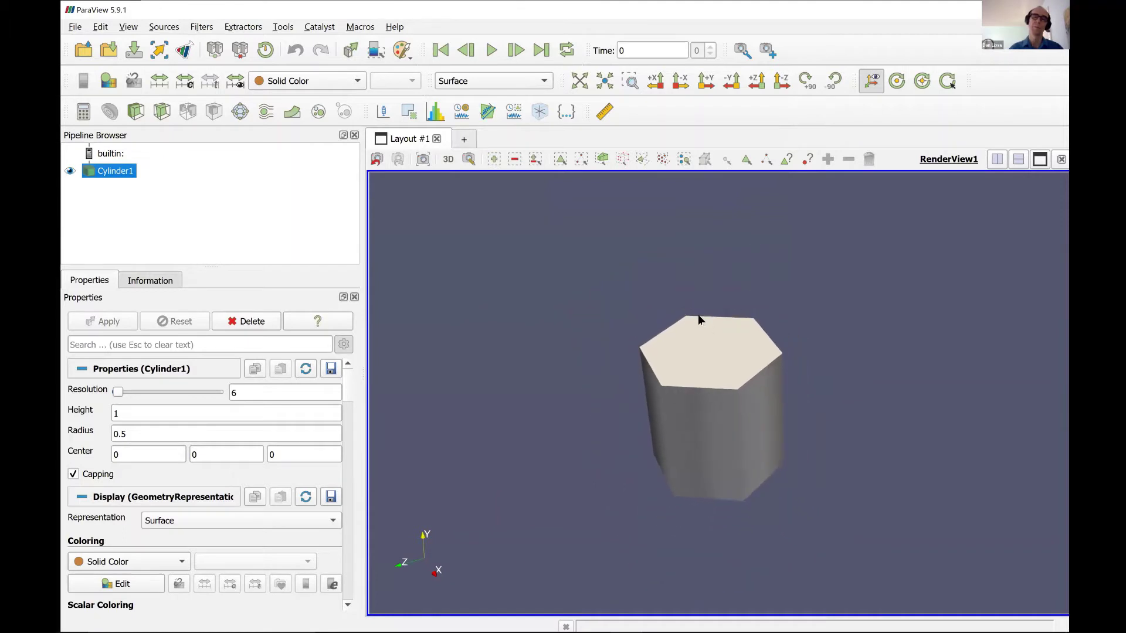
pyautogui.scroll(3, 680, 371)
pyautogui.scroll(-2, 688, 309)
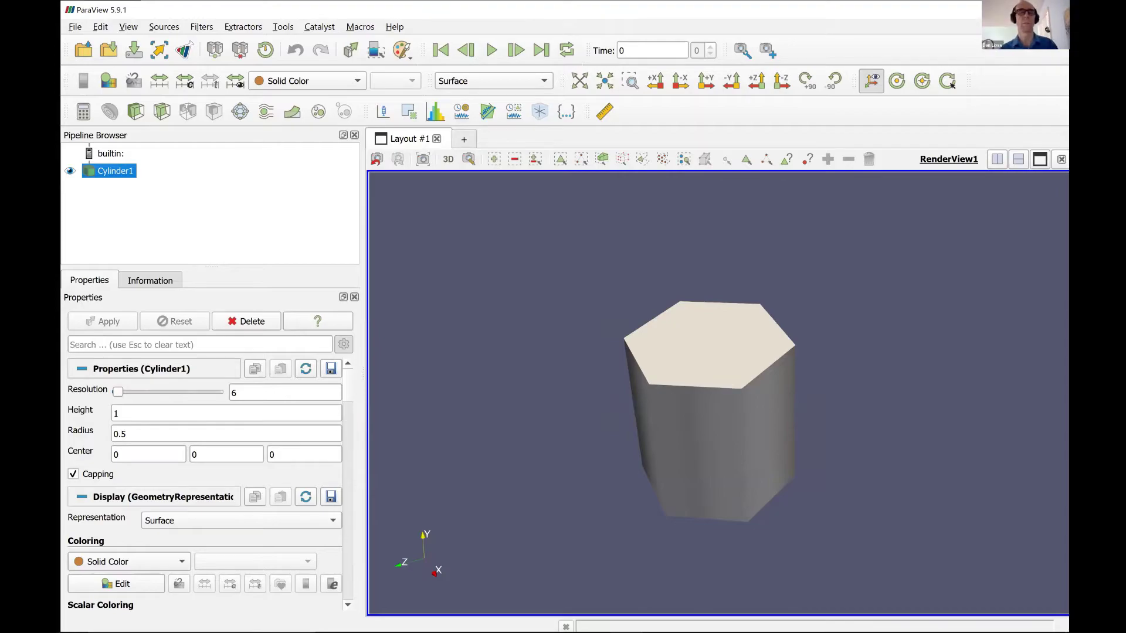
# - Reread the Simple Camera Manipulation slide in PowerPoint, tilt the cylinder in ParaView's 3D view, and switch back to the slide show
pyautogui.hotkey('alt', 'Tab')
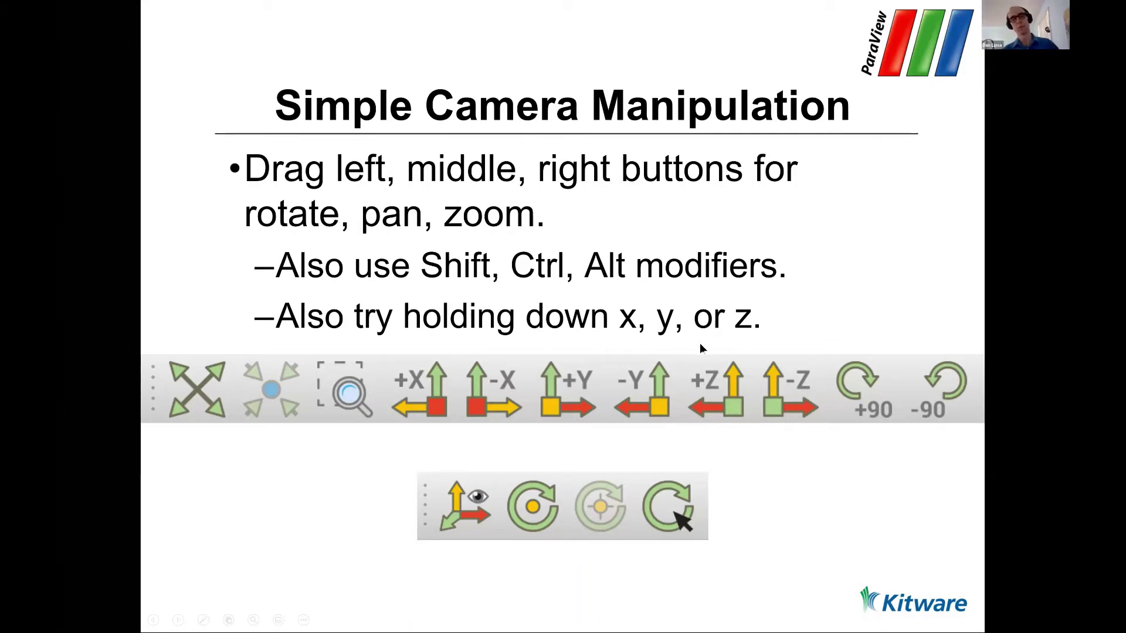
pyautogui.hotkey('alt', 'Tab')
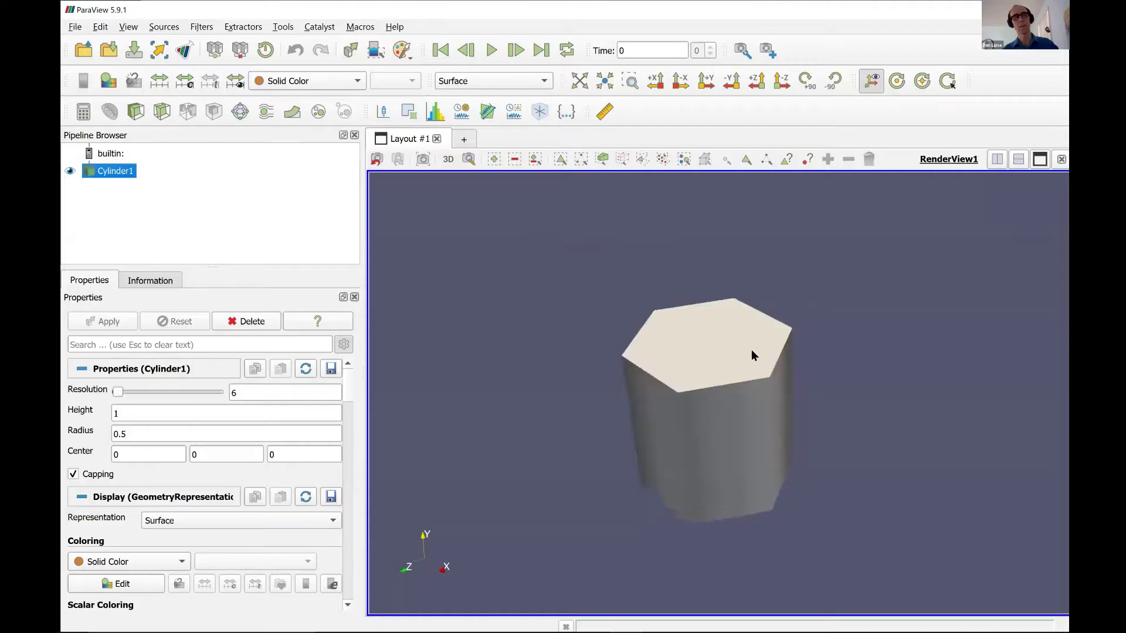
pyautogui.moveTo(752, 351); pyautogui.dragTo(551, 414)
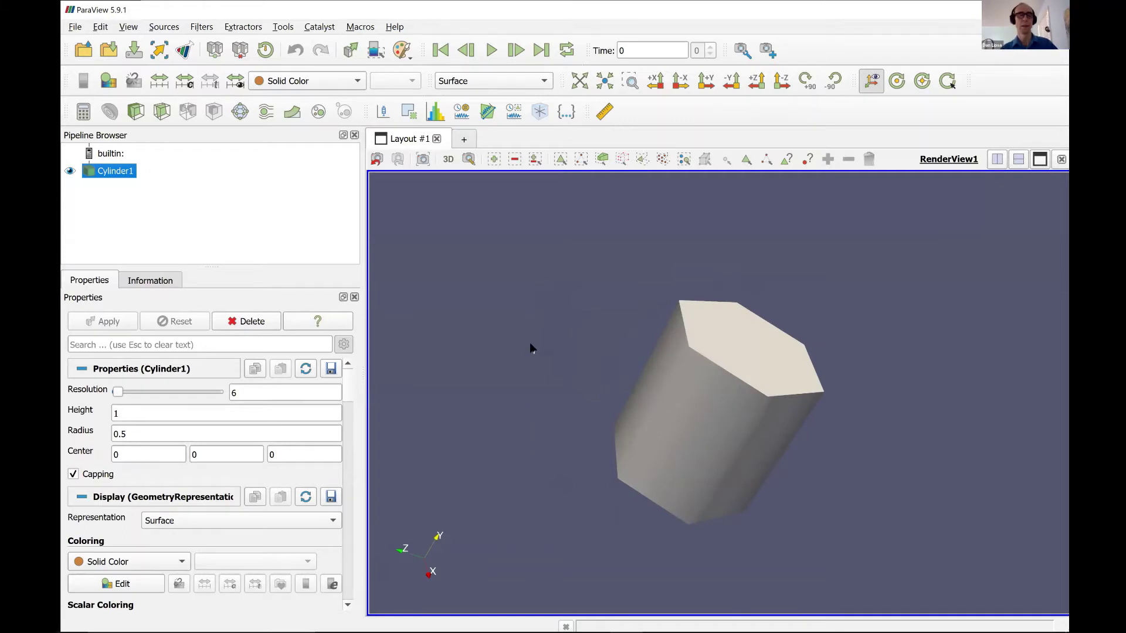
pyautogui.moveTo(531, 348); pyautogui.dragTo(520, 408)
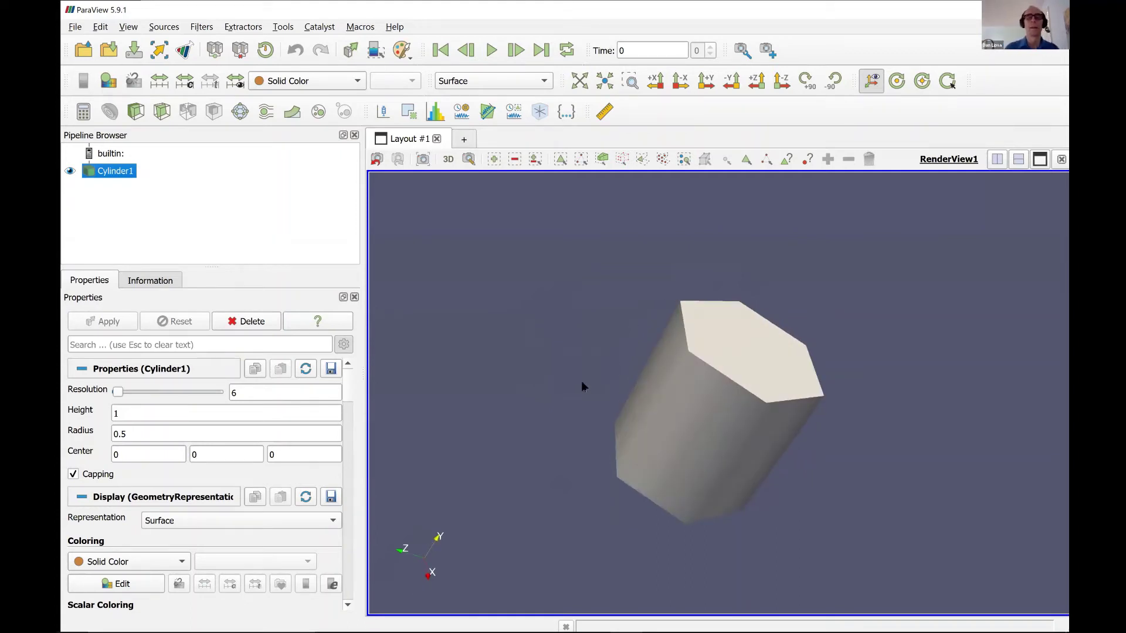
pyautogui.hotkey('alt', 'Tab')
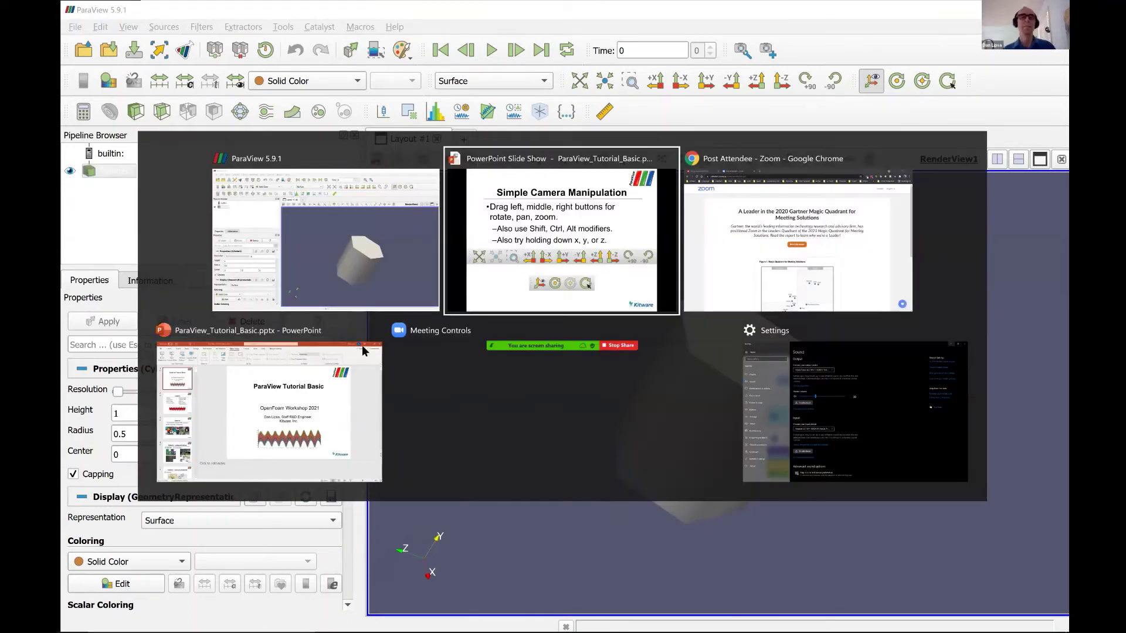
# - Switch to ParaView, zoom in on the cylinder and reset the camera, pan it partly out of view and Zoom To Data
pyautogui.hotkey('alt', 'Tab')
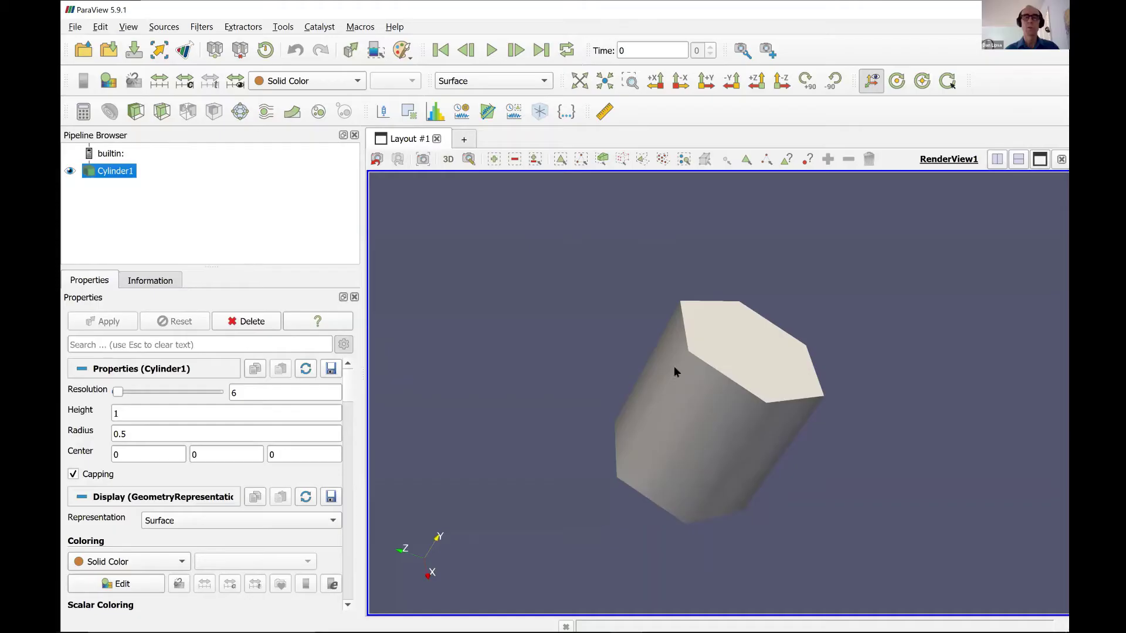
pyautogui.moveTo(674, 369); pyautogui.dragTo(595, 137, button='right')
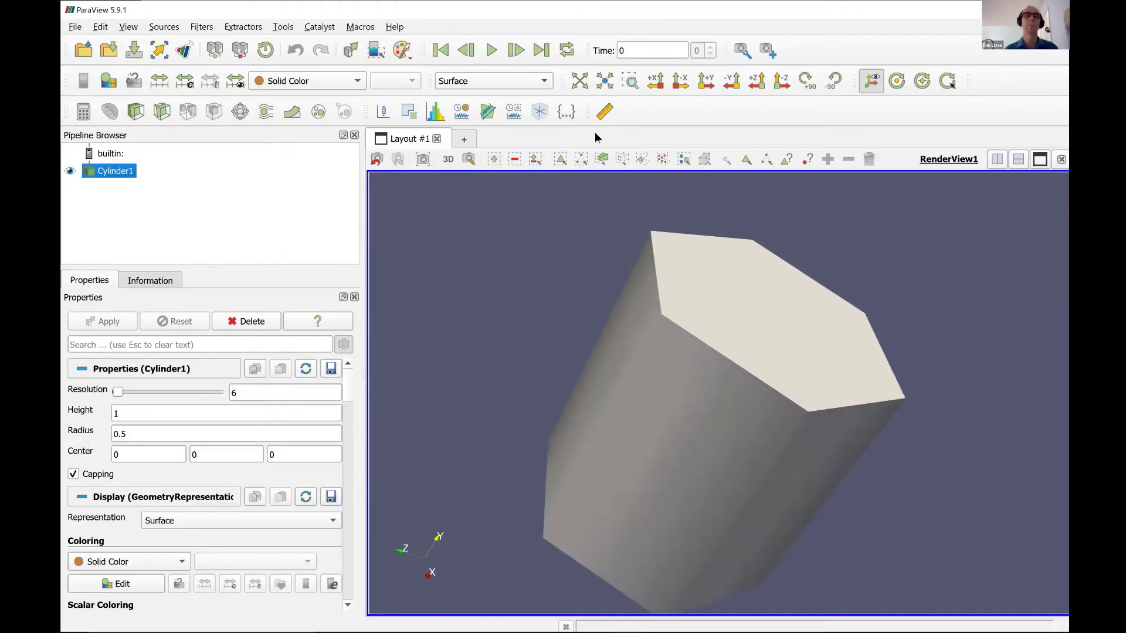
pyautogui.click(581, 78)
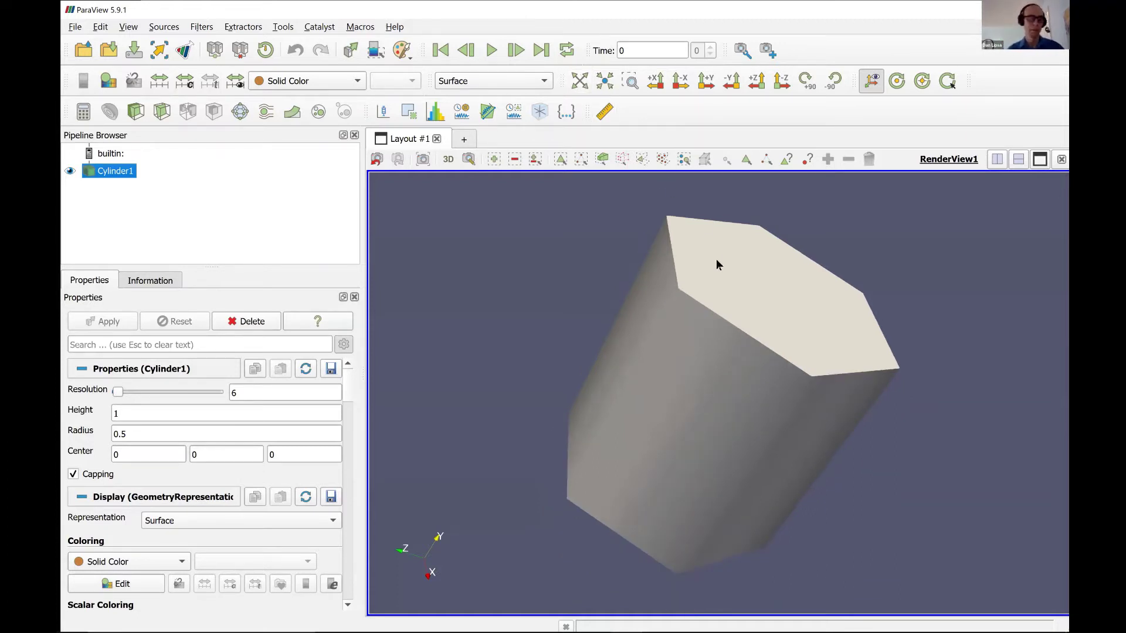
pyautogui.moveTo(716, 265); pyautogui.dragTo(404, 276, button='middle')
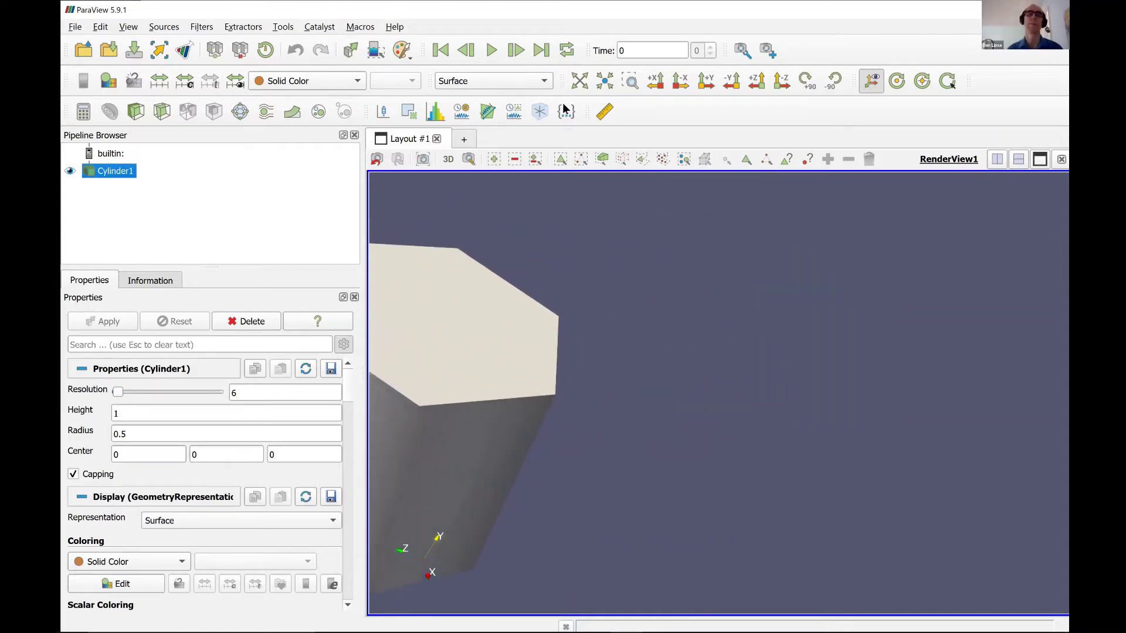
pyautogui.click(602, 82)
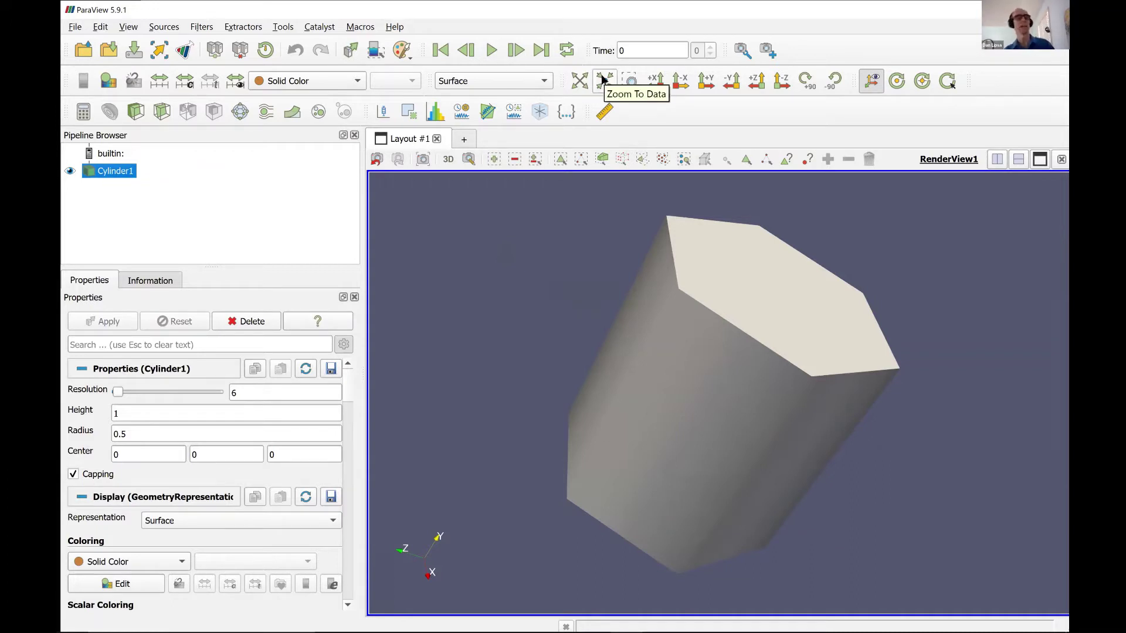
# - Zoom to a small box on the edge of the cylinder's top face, and reset the camera to fit the whole cylinder
pyautogui.click(632, 82)
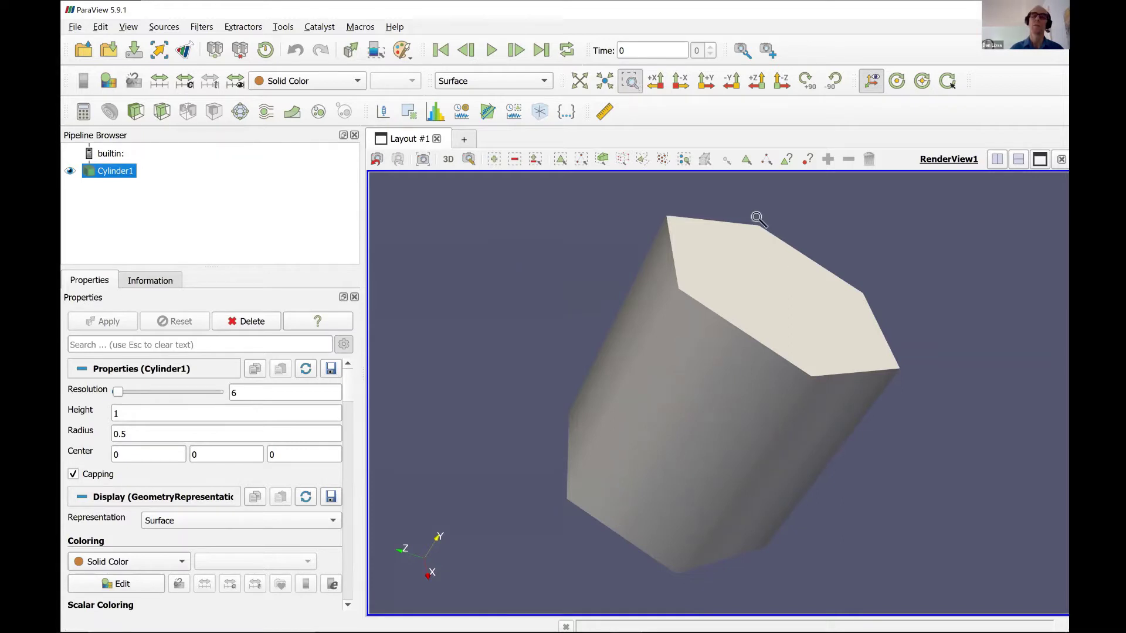
pyautogui.moveTo(789, 265); pyautogui.dragTo(801, 273)
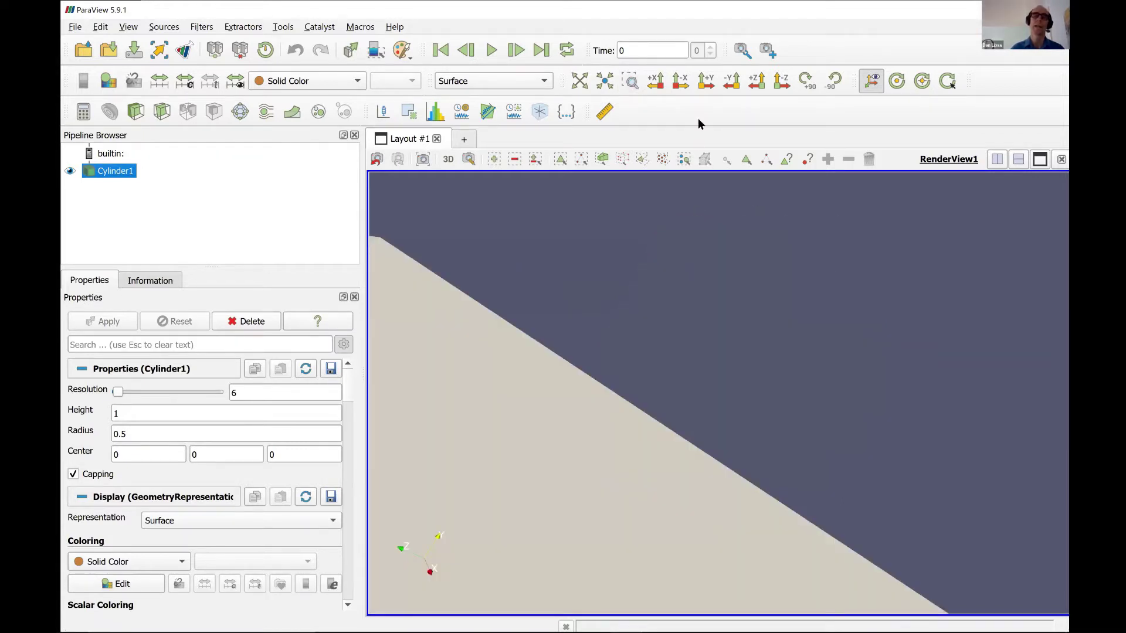
pyautogui.click(580, 82)
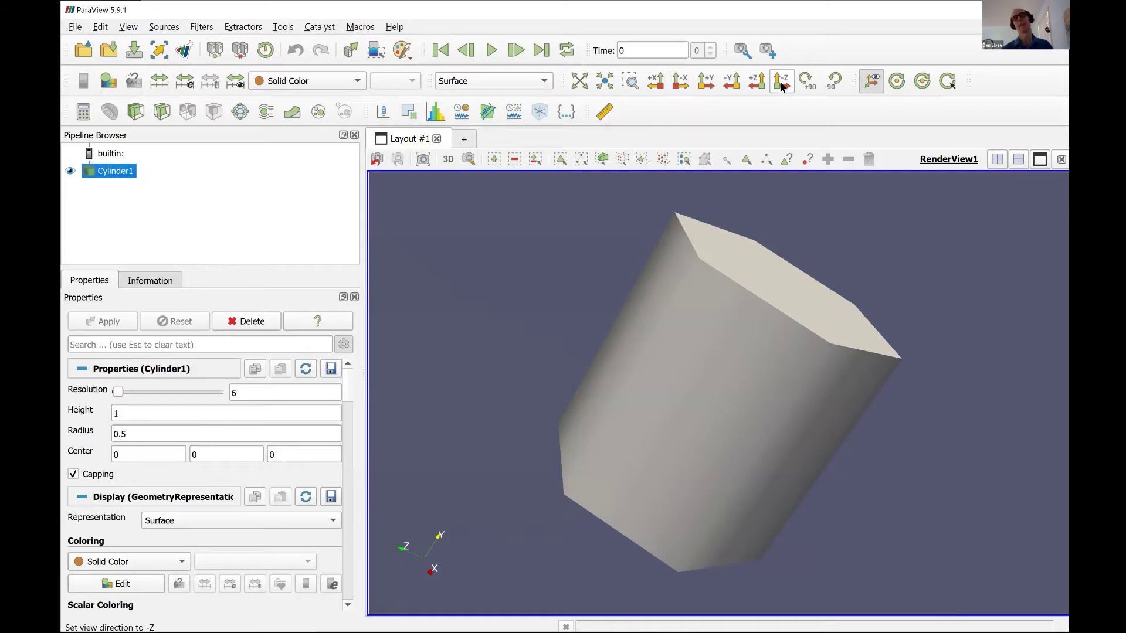
# - View the cylinder along -Z, tilt it, and compare the -Z, +Z, -Y and +Y view directions, ending on -Z
pyautogui.click(780, 86)
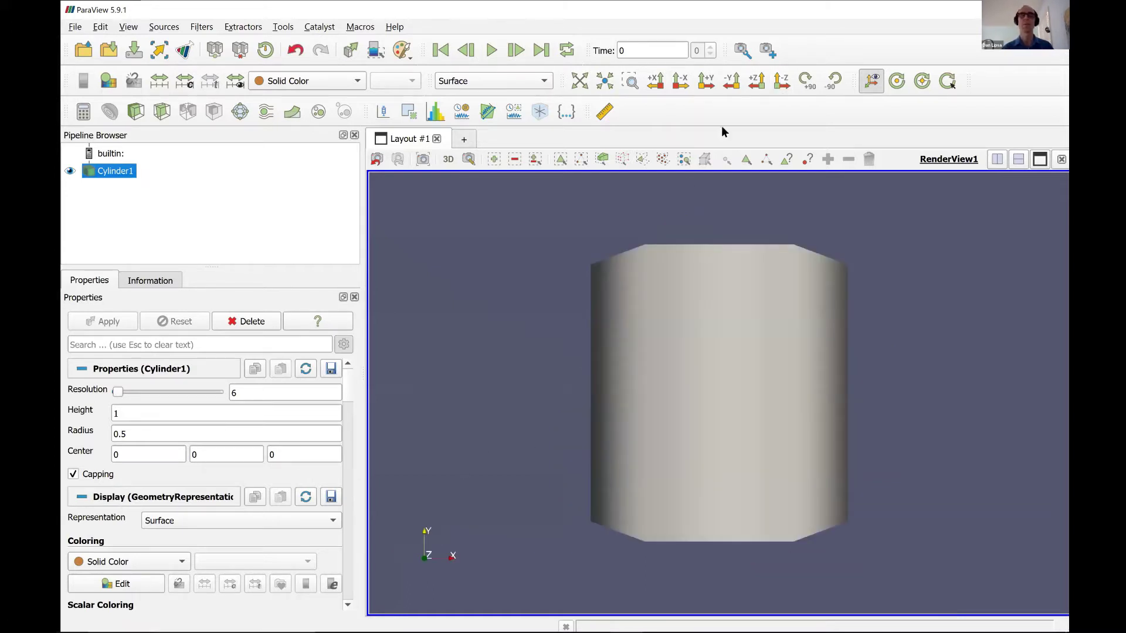
pyautogui.moveTo(480, 437); pyautogui.dragTo(477, 449)
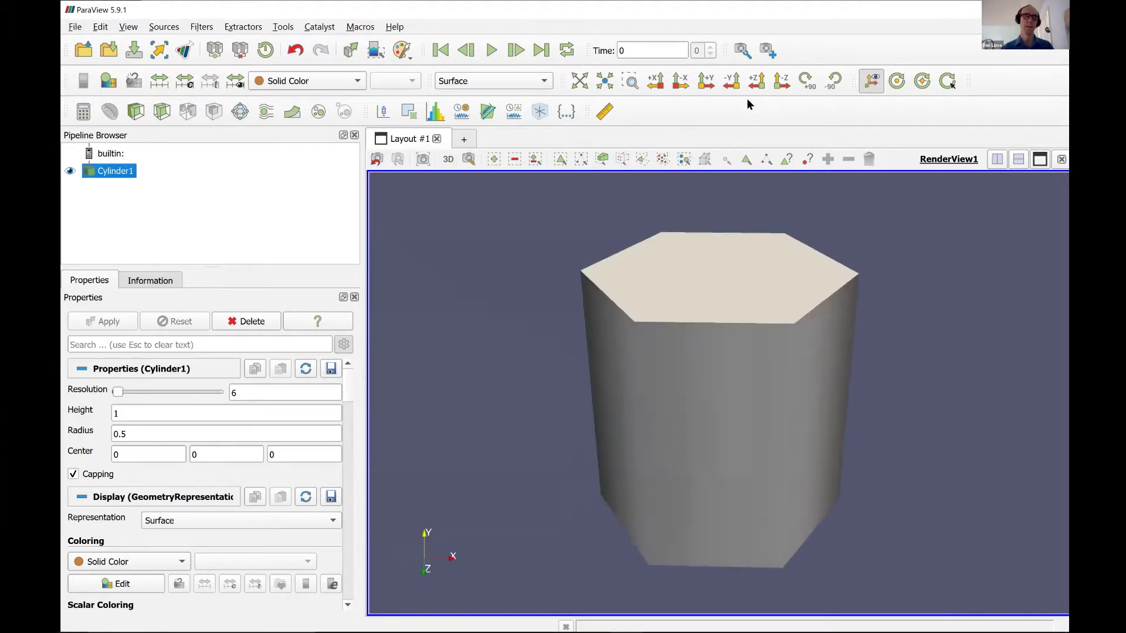
pyautogui.click(782, 85)
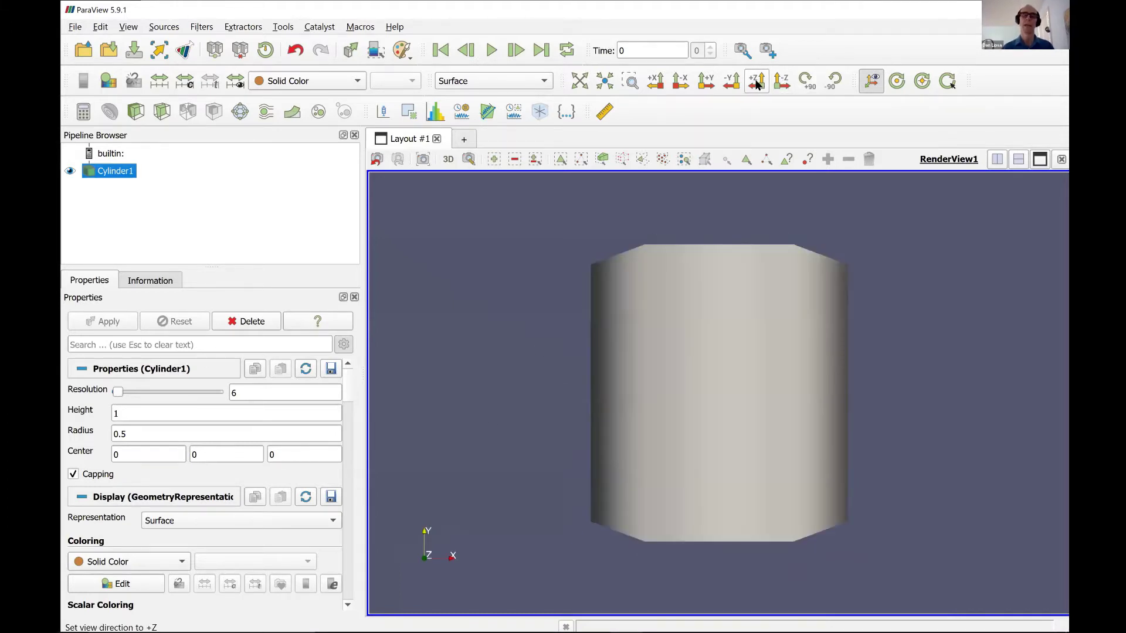
pyautogui.click(756, 84)
pyautogui.click(782, 84)
pyautogui.click(734, 83)
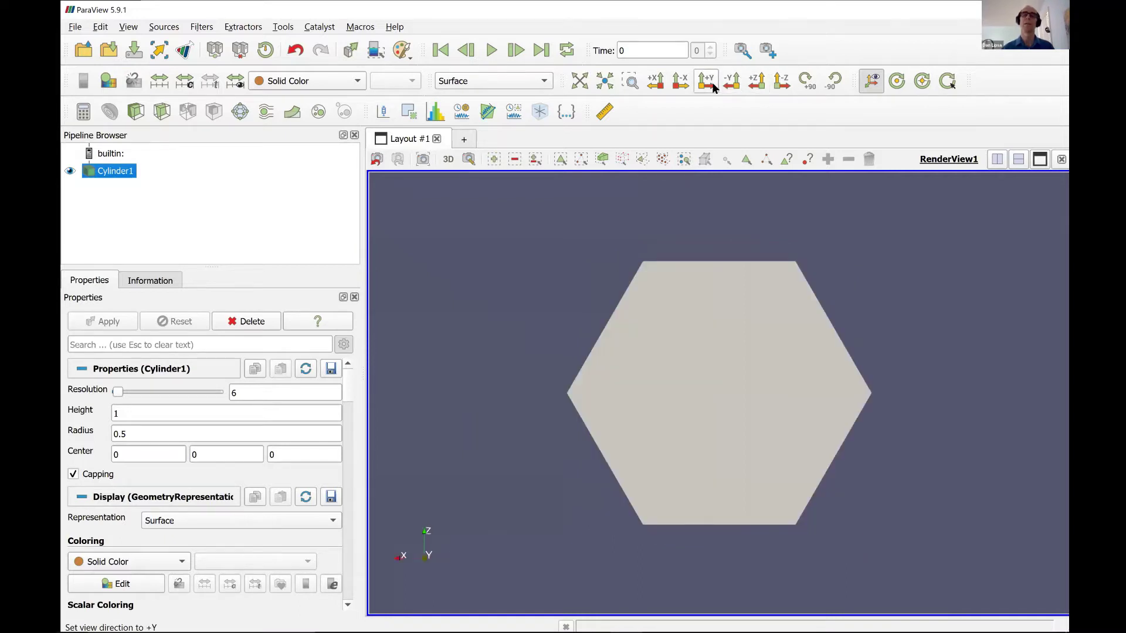
pyautogui.click(713, 86)
pyautogui.click(779, 82)
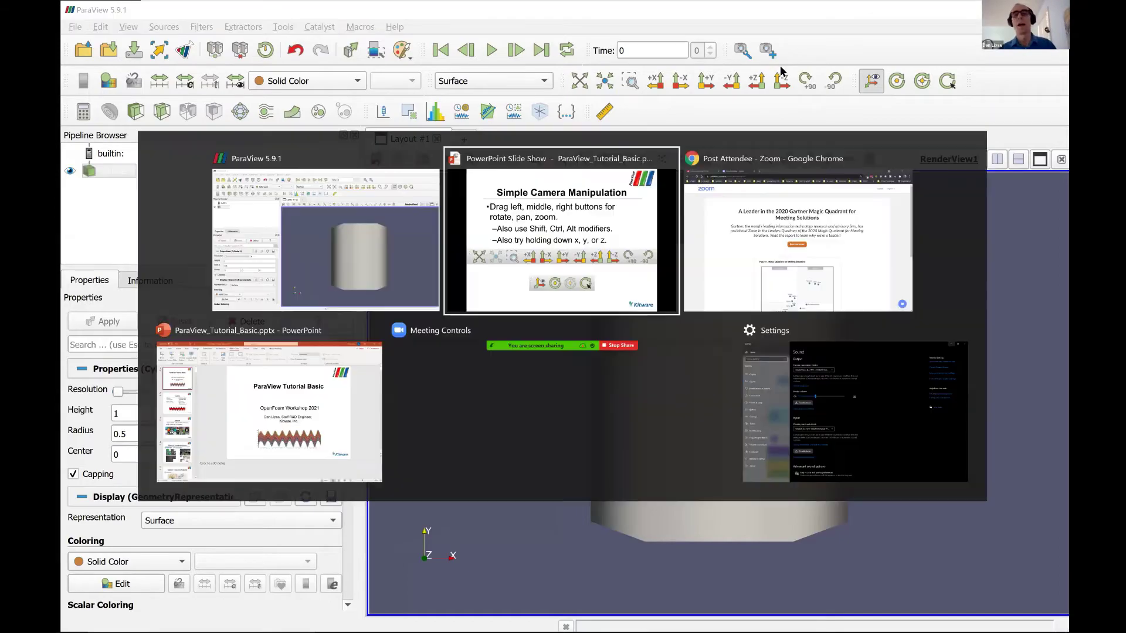
# - Glance at the Simple Camera Manipulation slide in PowerPoint, return to ParaView, and toggle the orientation axes off and on twice
pyautogui.hotkey('alt', 'Tab')
pyautogui.hotkey('alt', 'Tab')
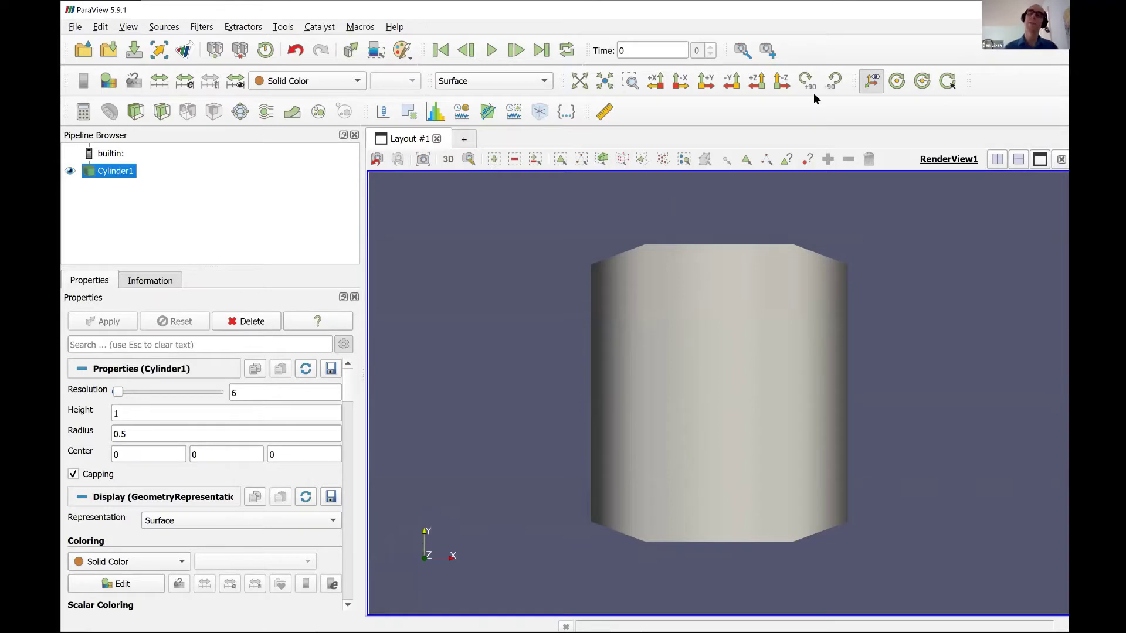
pyautogui.click(877, 78)
pyautogui.click(877, 78)
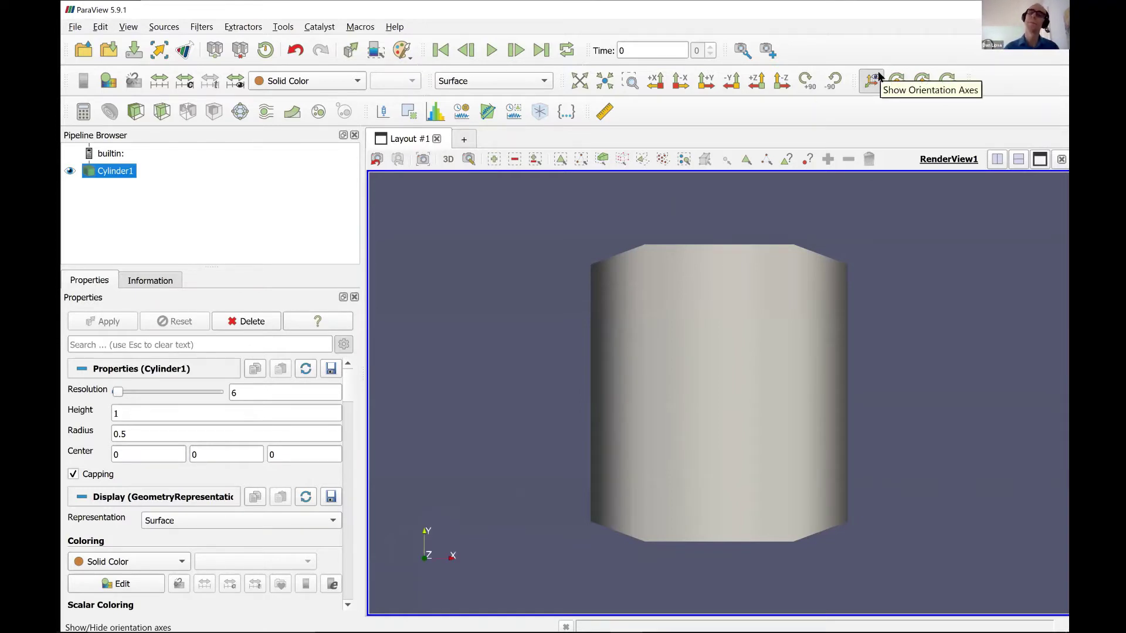
pyautogui.click(877, 76)
pyautogui.click(877, 76)
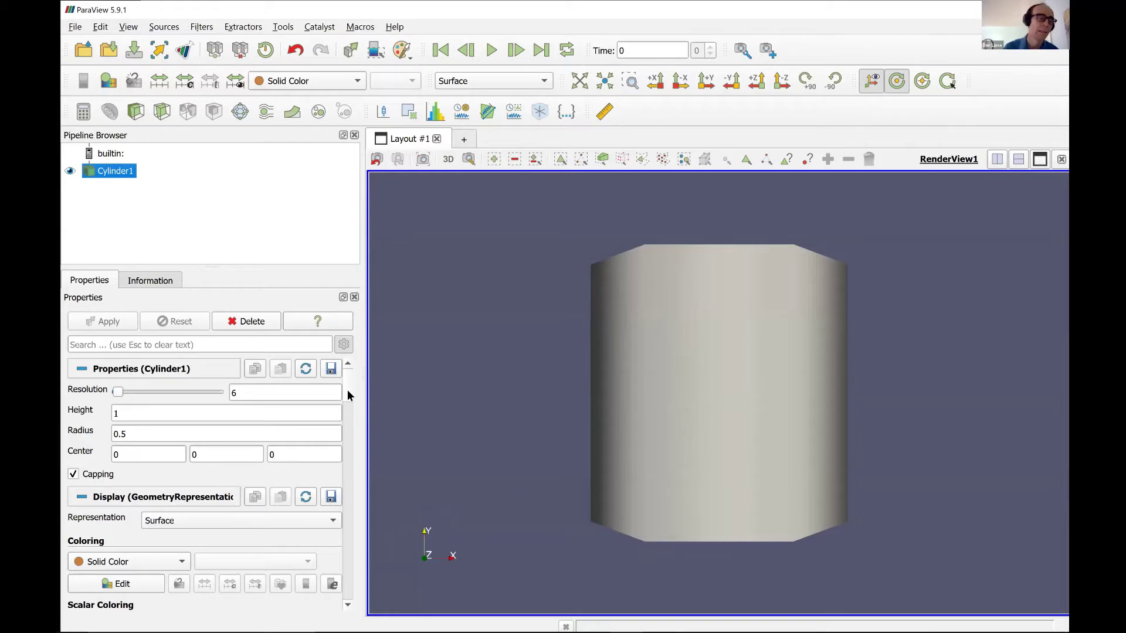
# - Lower the cylinder's opacity to 0.54 and tilt it slightly to look inside
pyautogui.scroll(-4, 347, 393)
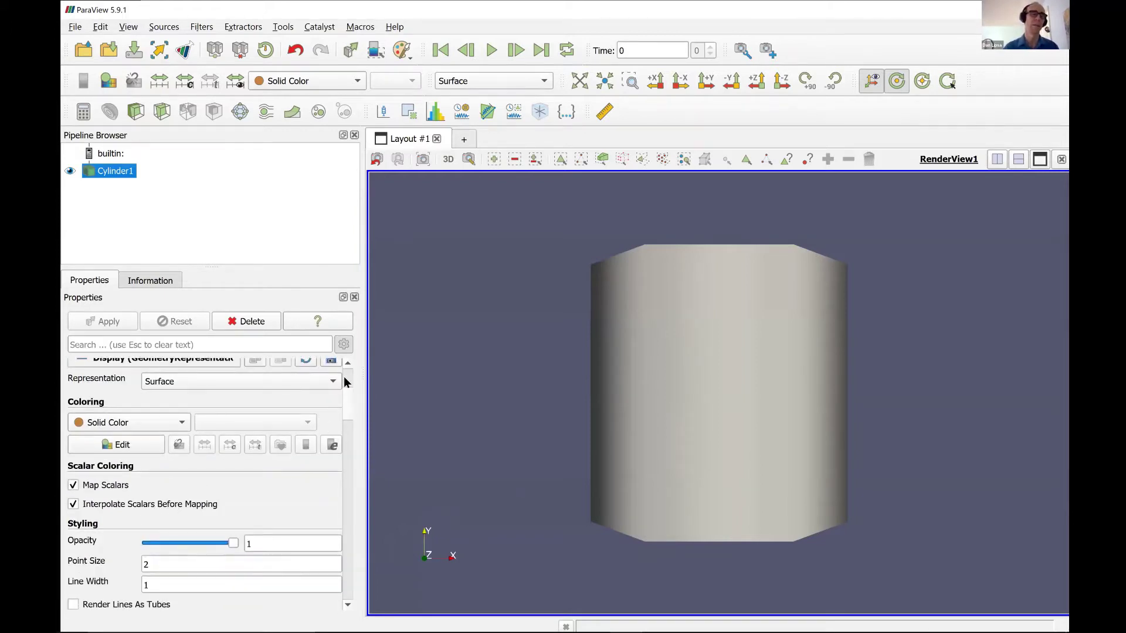
pyautogui.scroll(3, 346, 388)
pyautogui.scroll(-2, 241, 536)
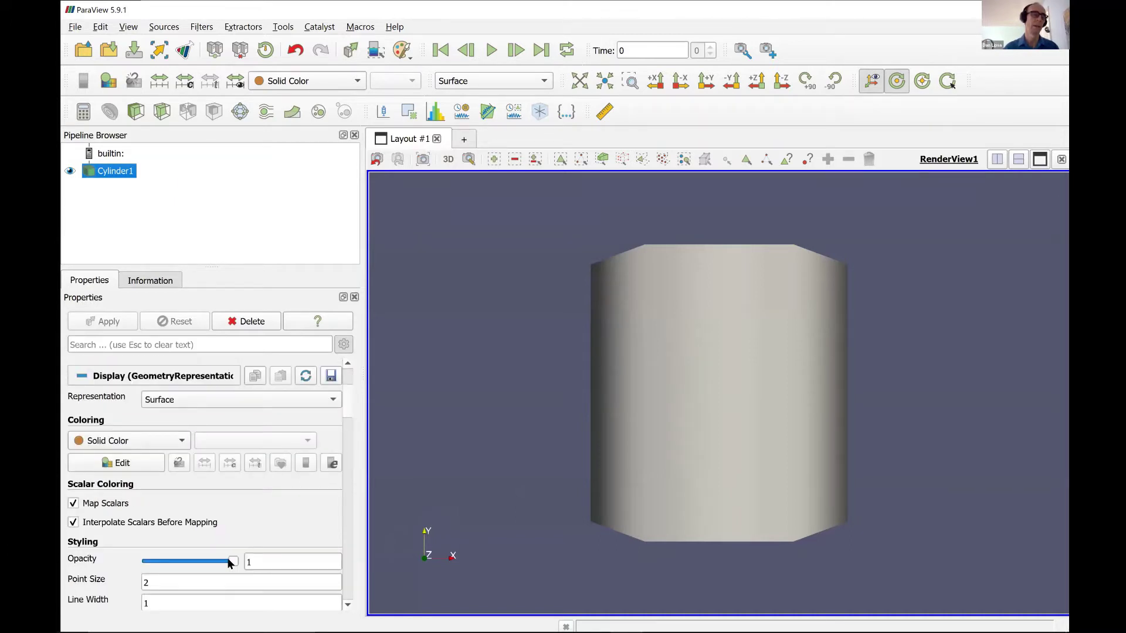
pyautogui.moveTo(221, 560); pyautogui.dragTo(189, 561)
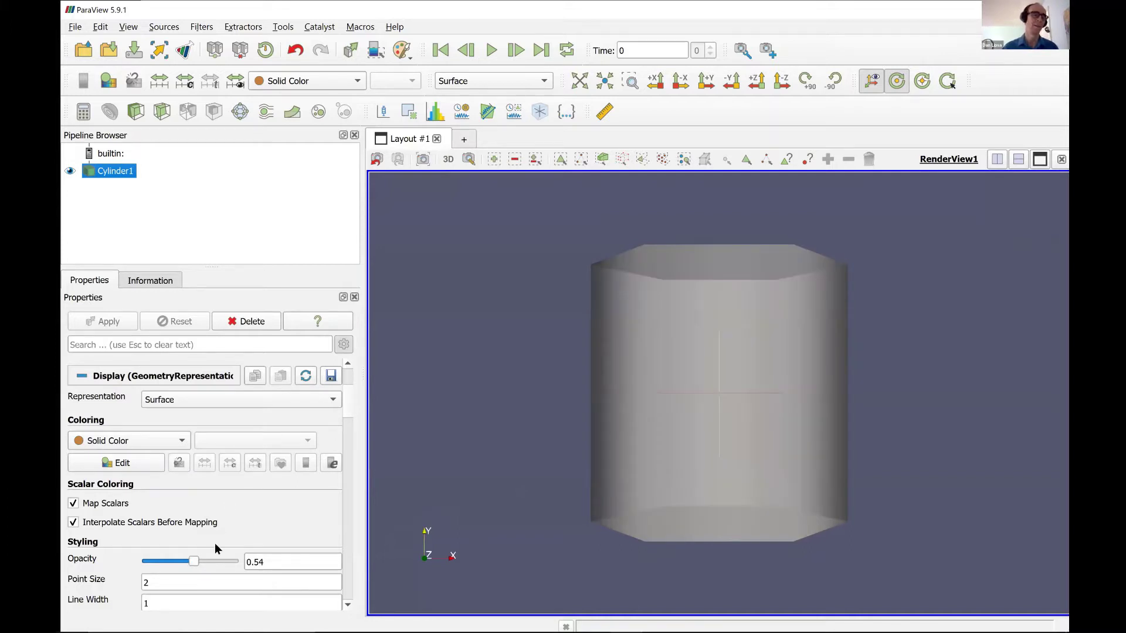
pyautogui.moveTo(624, 359); pyautogui.dragTo(708, 227)
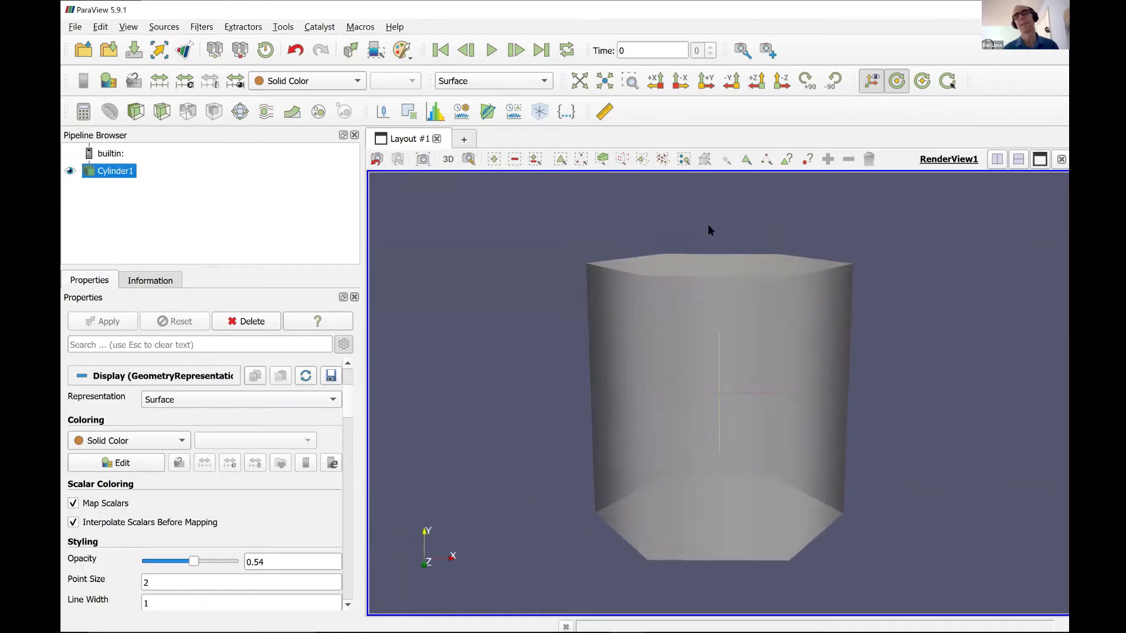
# - Toggle the display of the center of rotation, leaving its marker shown inside the cylinder
pyautogui.click(893, 84)
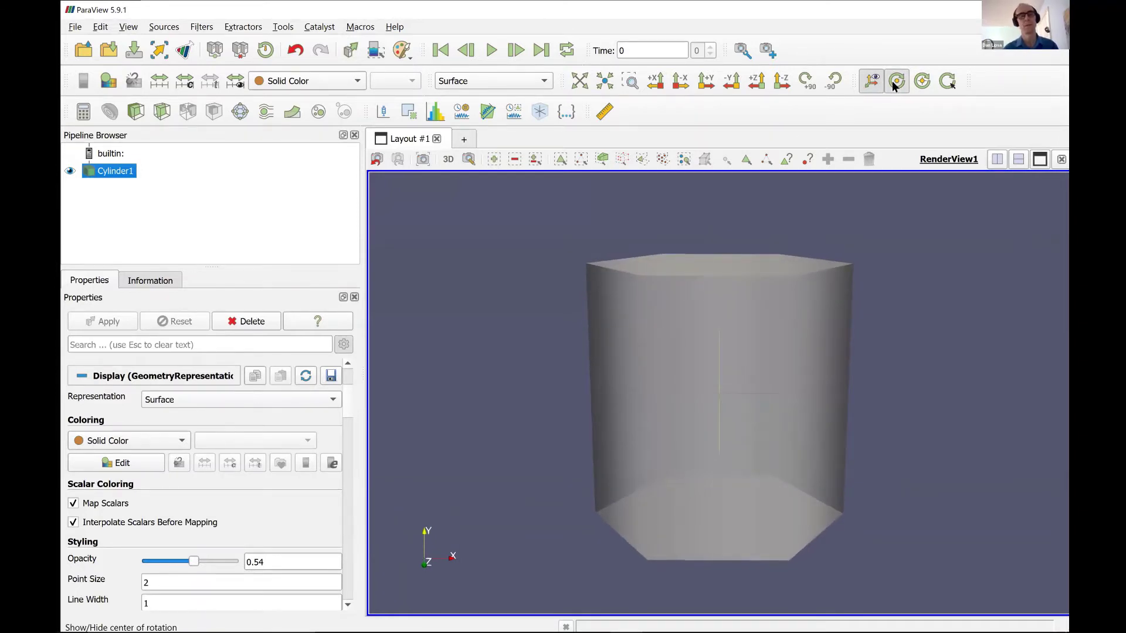
pyautogui.click(894, 85)
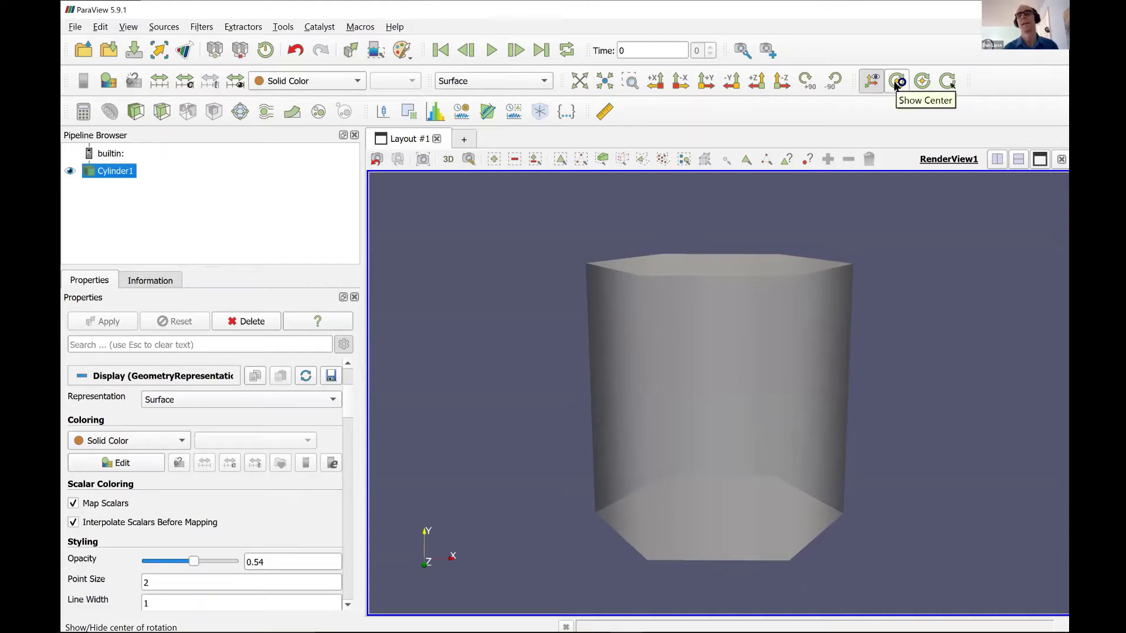
pyautogui.click(895, 84)
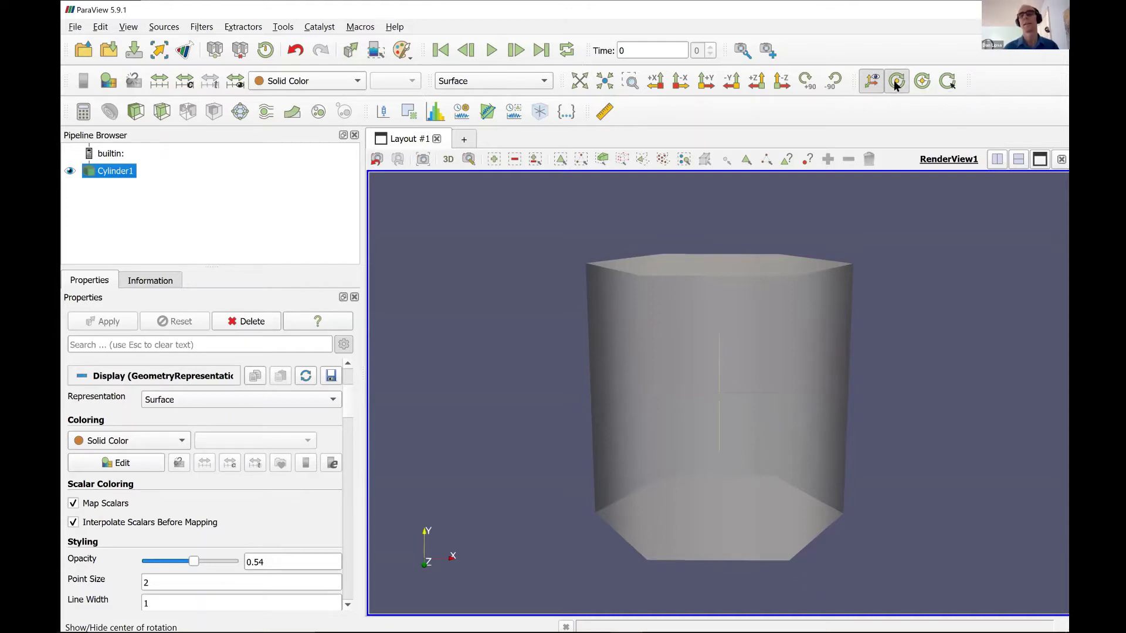
# - Pick a center of rotation near the cylinder's upper side, rotate the cylinder around it, and reset the center
pyautogui.click(948, 78)
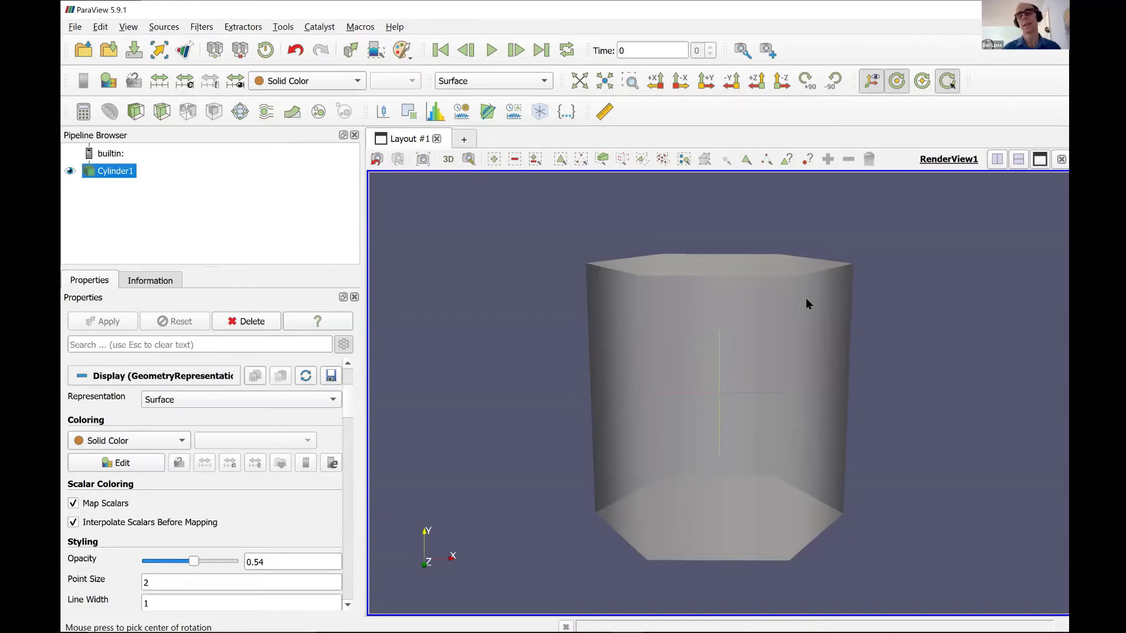
pyautogui.click(825, 293)
pyautogui.moveTo(824, 309); pyautogui.dragTo(910, 35)
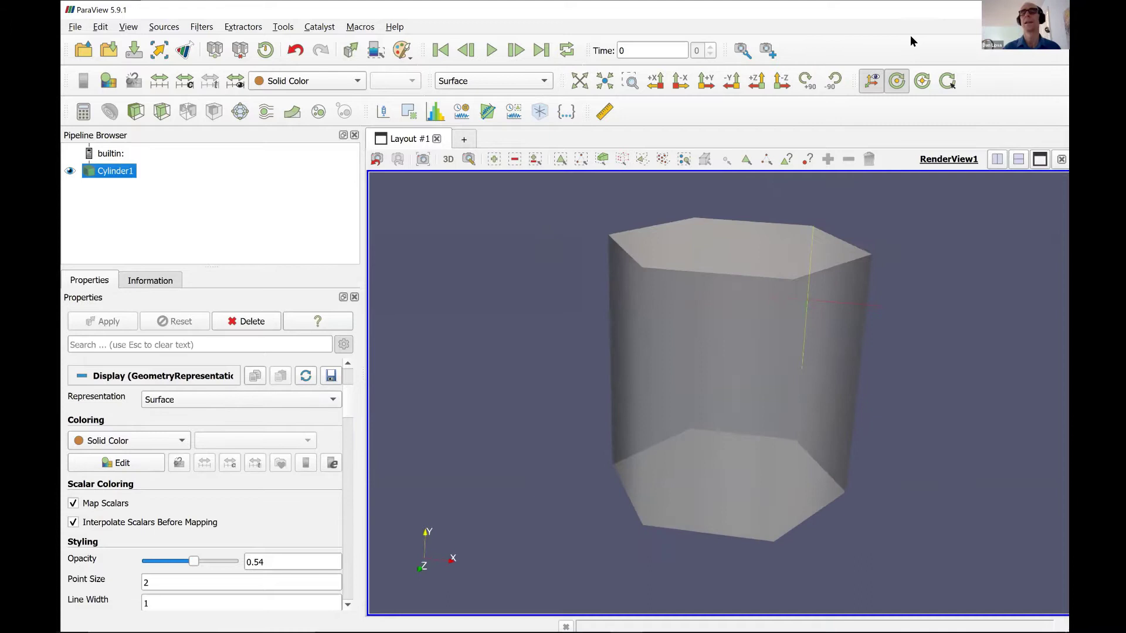
pyautogui.click(921, 80)
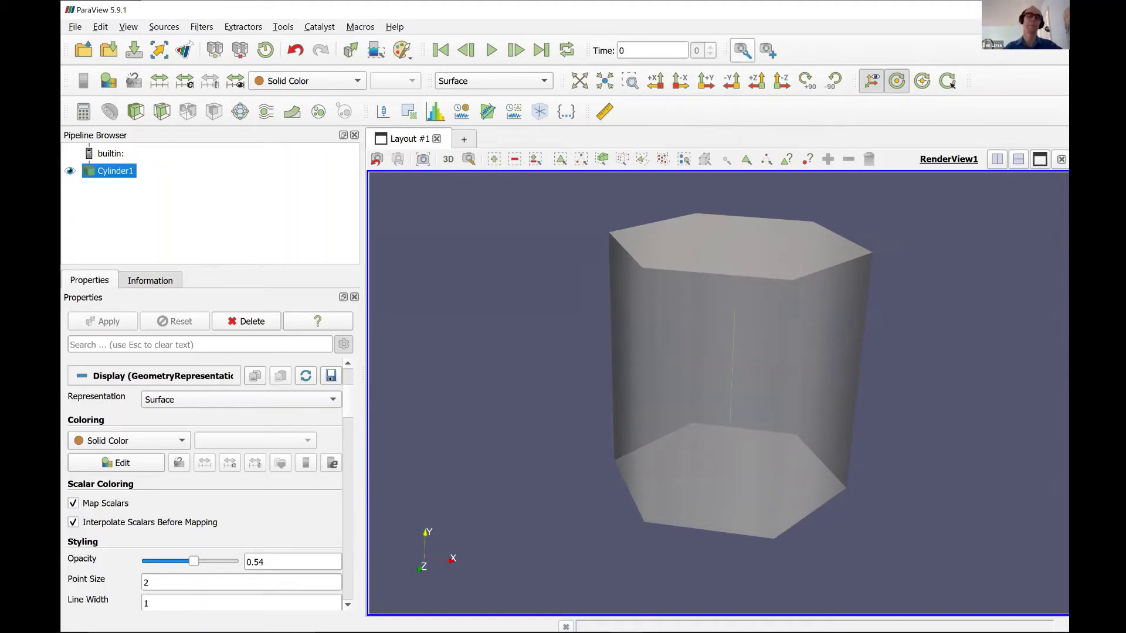
# - Switch to the PowerPoint slide show, review the Creating a Cylinder Source slide, and return to ParaView
pyautogui.hotkey('alt', 'Tab')
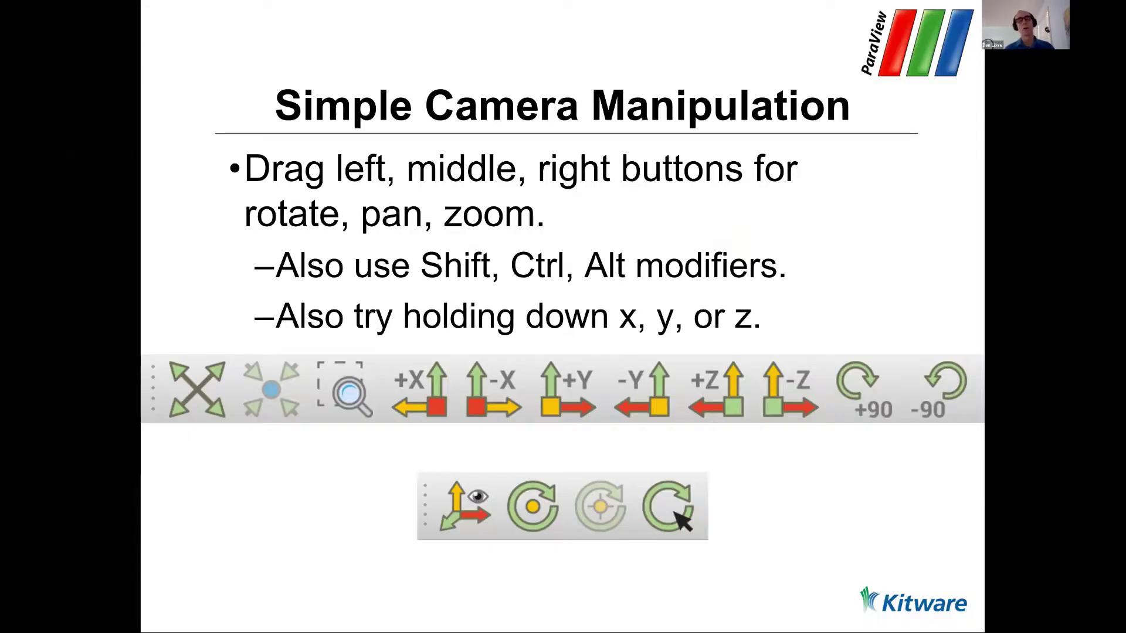
pyautogui.press('Right')
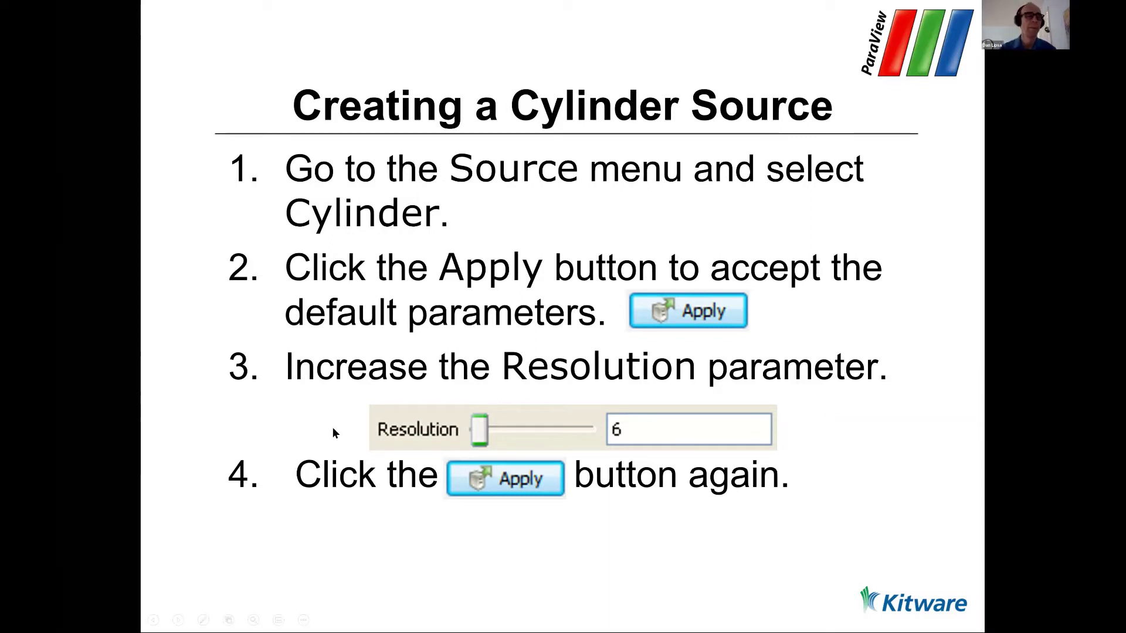
pyautogui.hotkey('alt', 'Tab')
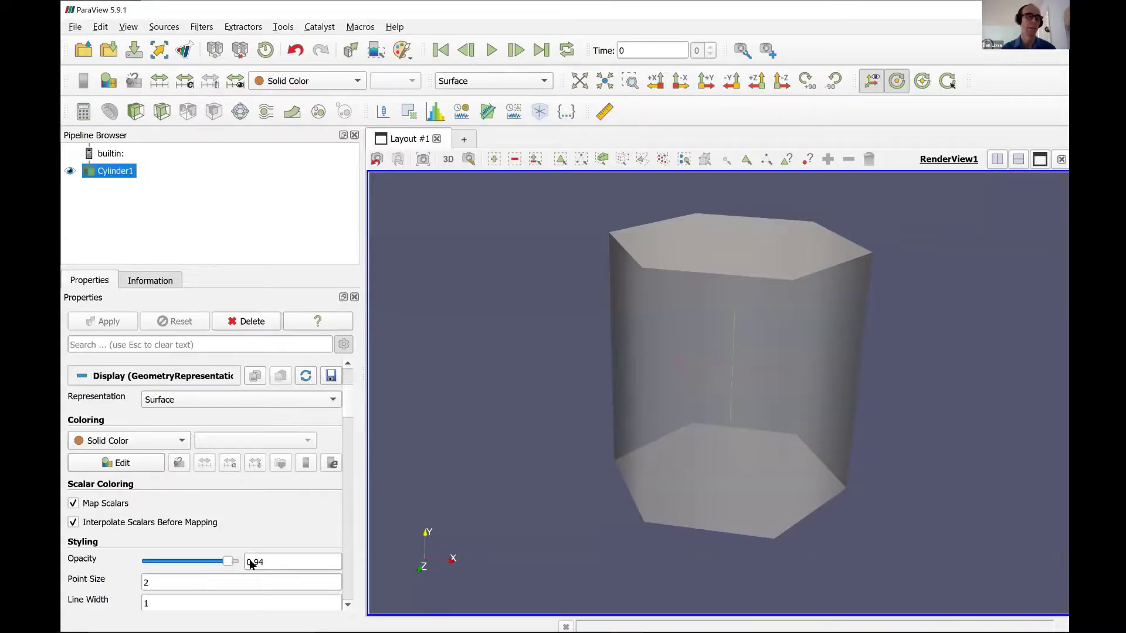
# - Set the cylinder's opacity to 1
pyautogui.tripleClick(252, 562)
pyautogui.write('1')
pyautogui.press('Return')
# - Set the cylinder's resolution to 20, checking the slide in PowerPoint, and apply the change
pyautogui.scroll(3, 348, 360)
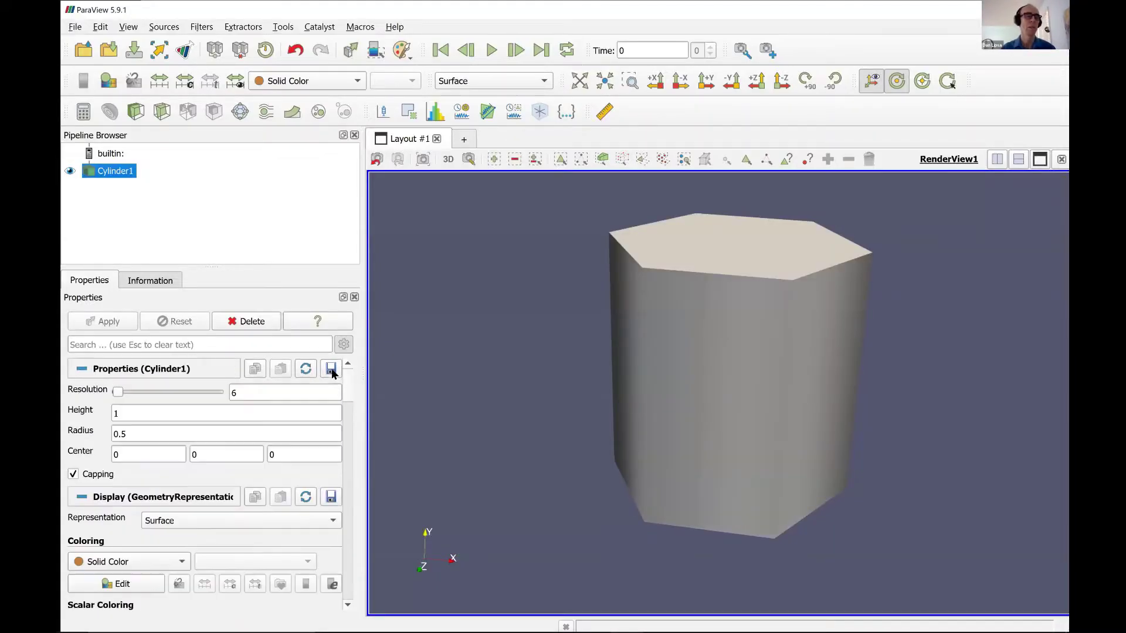
pyautogui.doubleClick(250, 398)
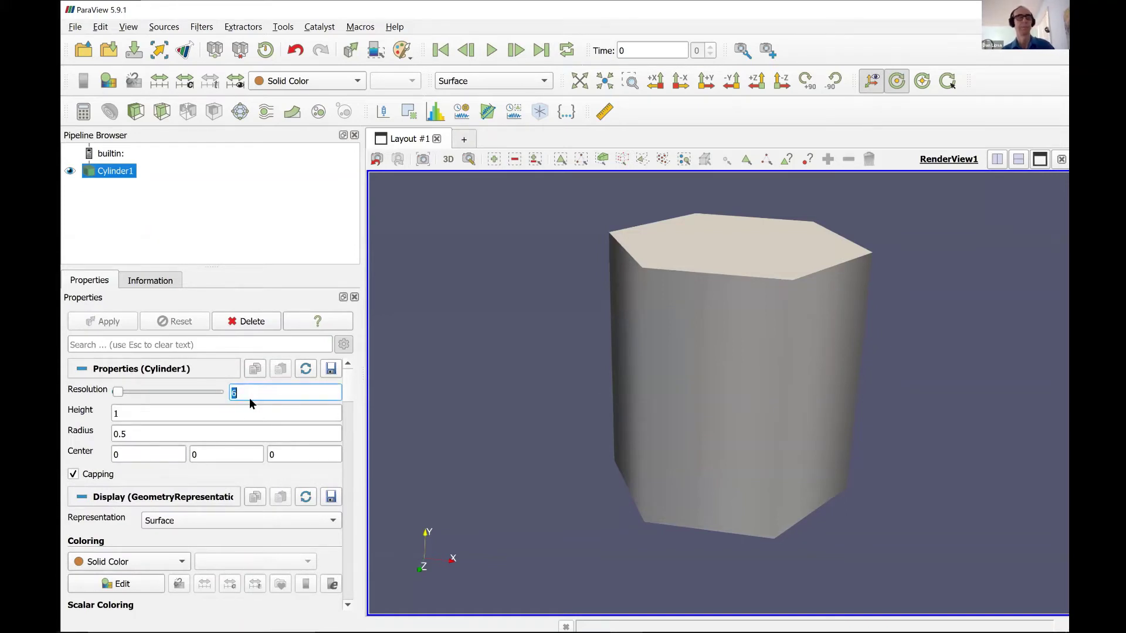
pyautogui.hotkey('alt', 'Tab')
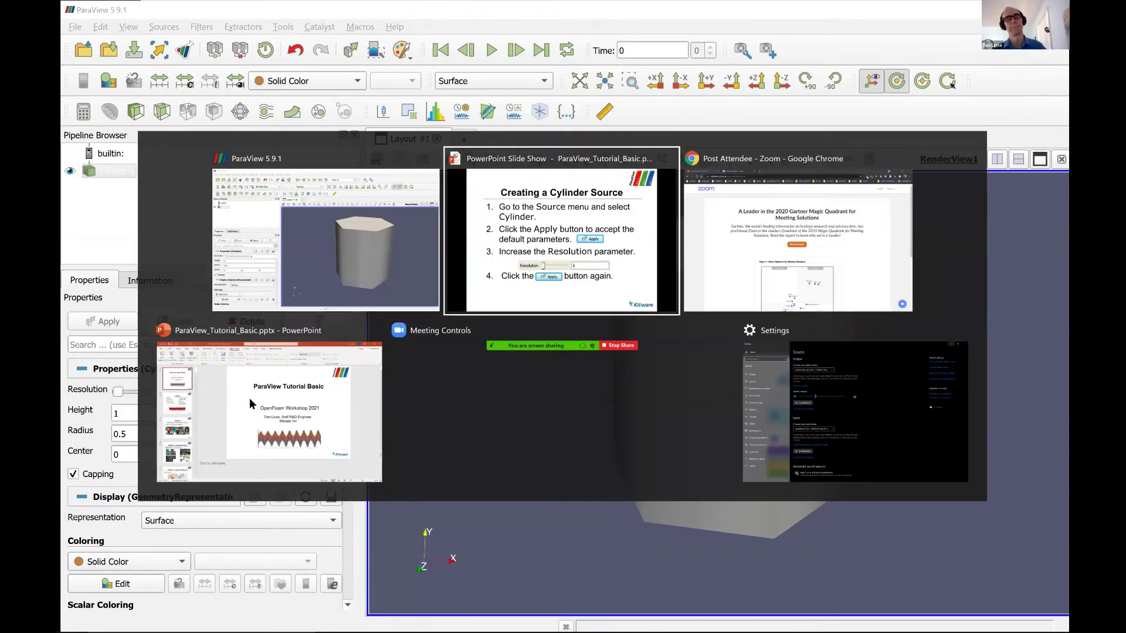
pyautogui.hotkey('alt', 'Tab')
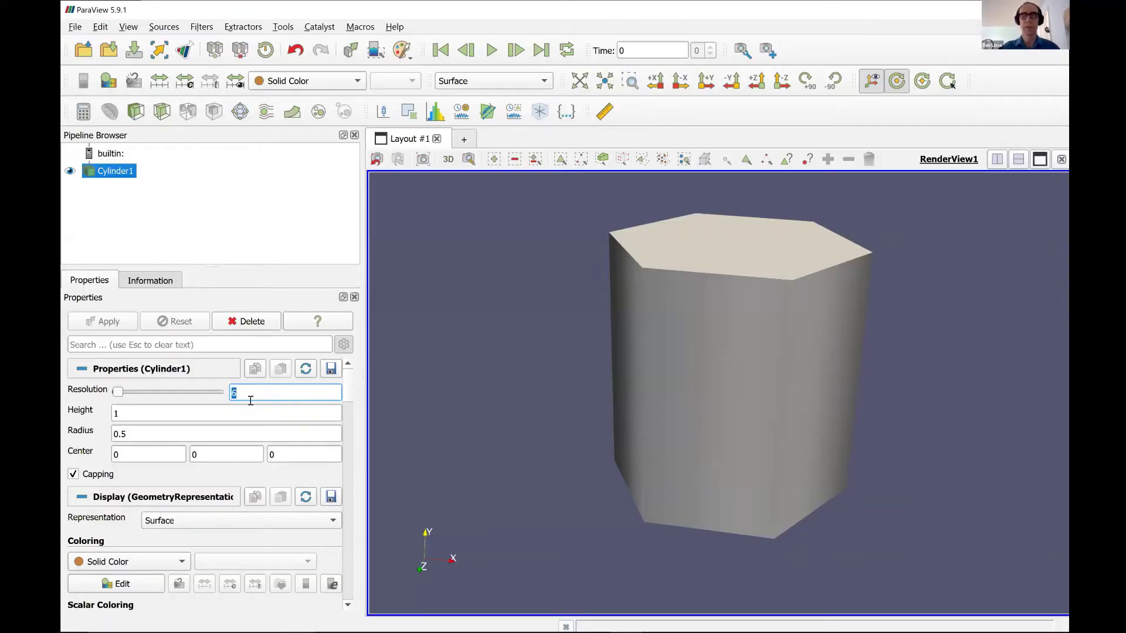
pyautogui.write('20')
pyautogui.press('Tab')
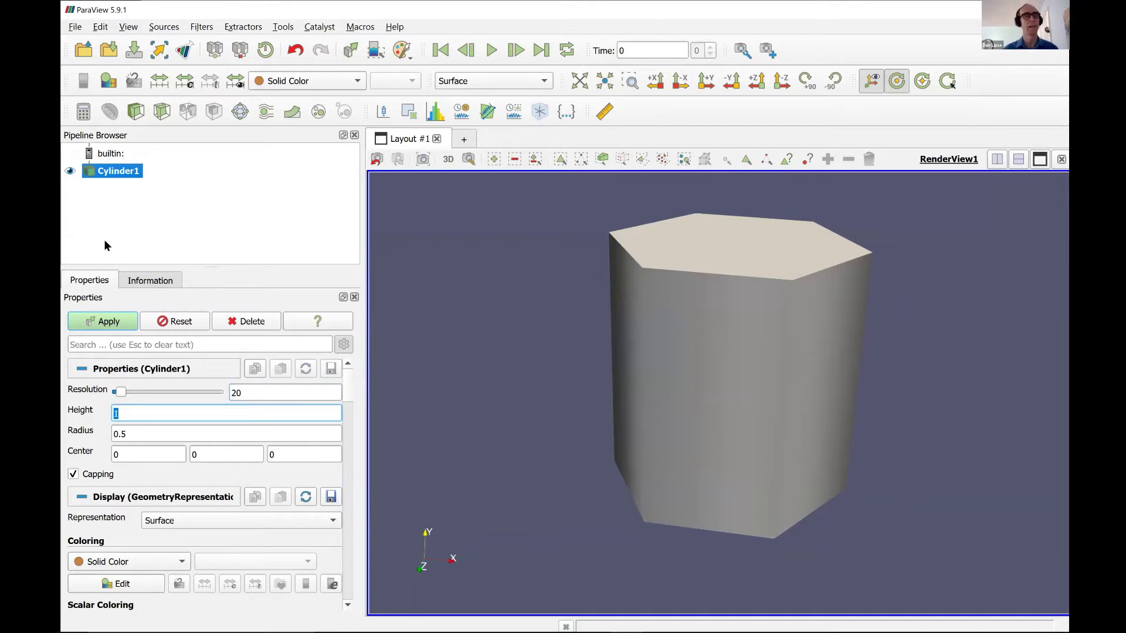
pyautogui.click(109, 321)
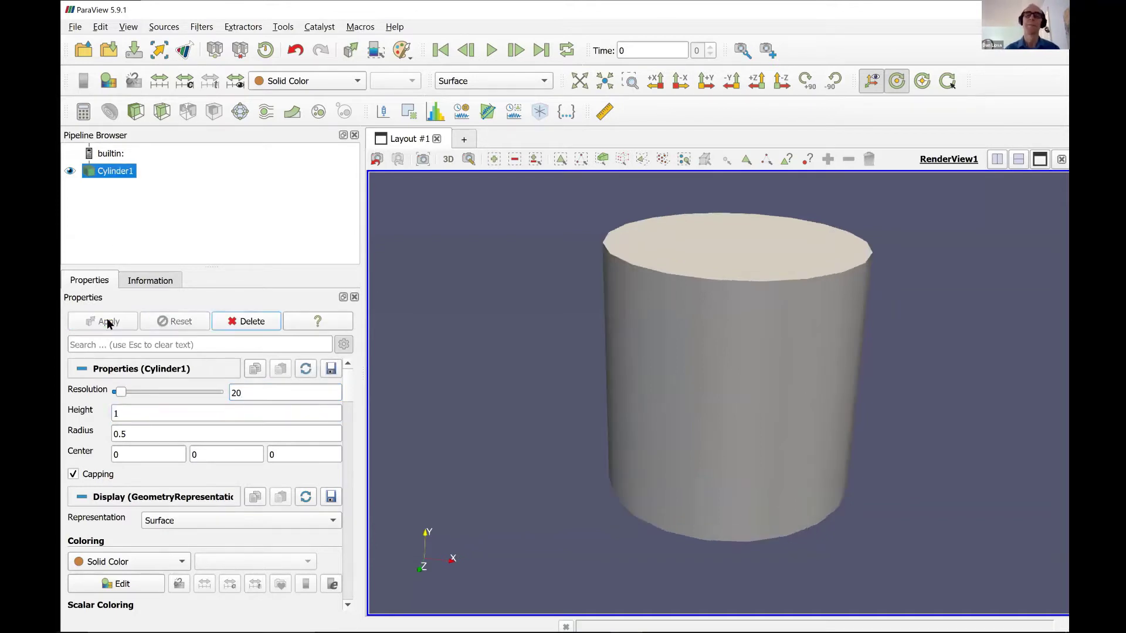
# - Tilt the view toward the cylinder's top face, review the Pipeline Object Controls slide in PowerPoint, and return to ParaView
pyautogui.moveTo(666, 301); pyautogui.dragTo(662, 329)
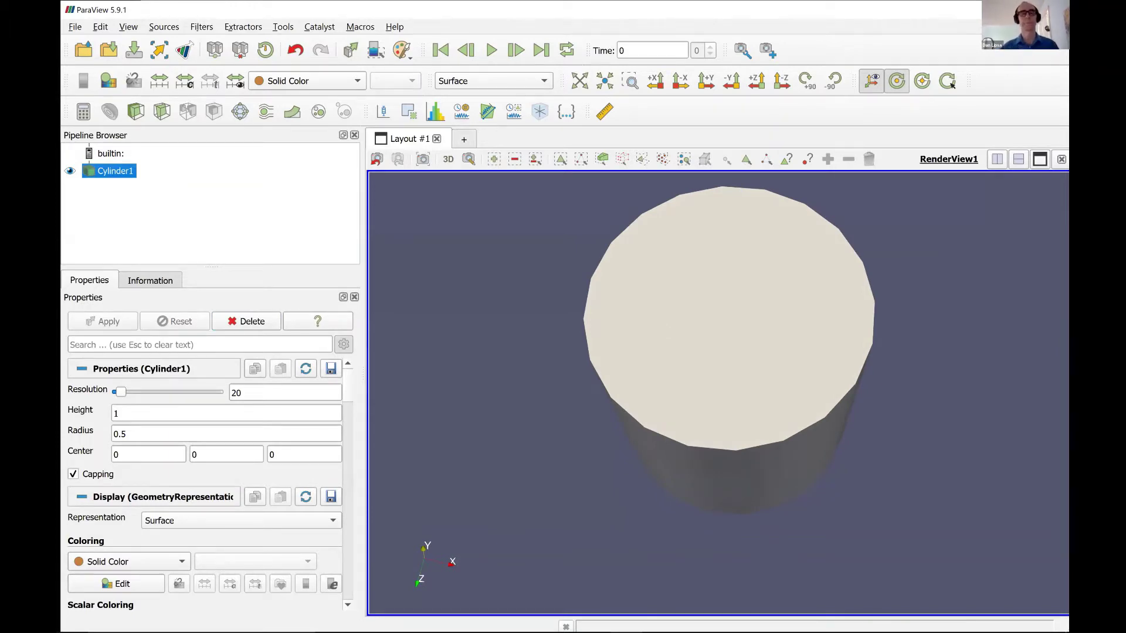
pyautogui.hotkey('alt', 'Tab')
pyautogui.click(661, 324)
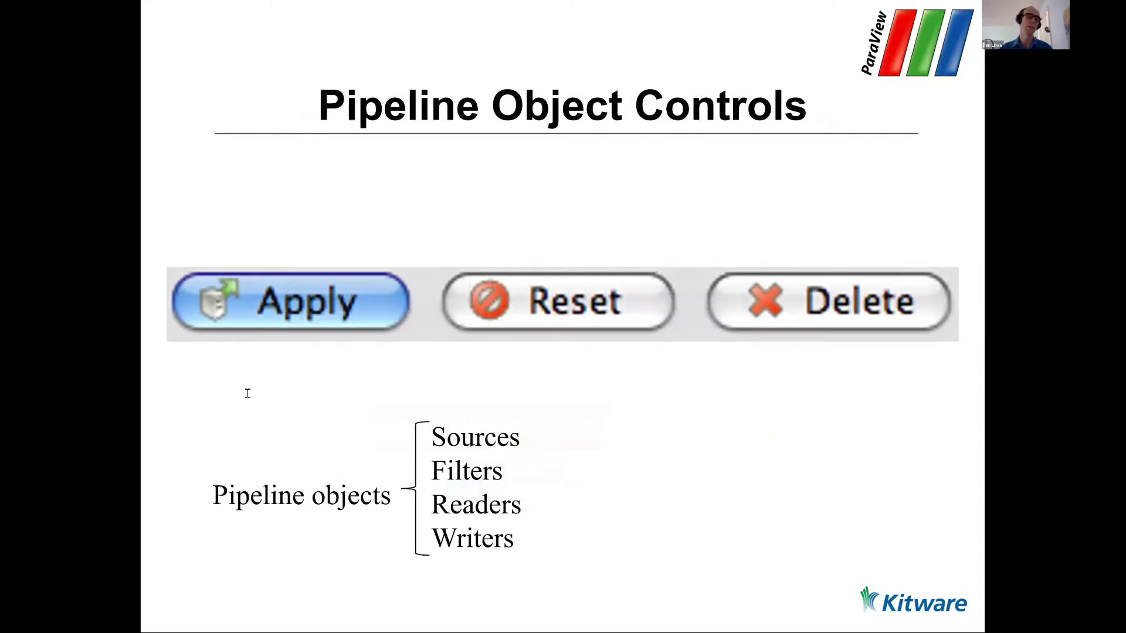
pyautogui.hotkey('alt', 'Tab')
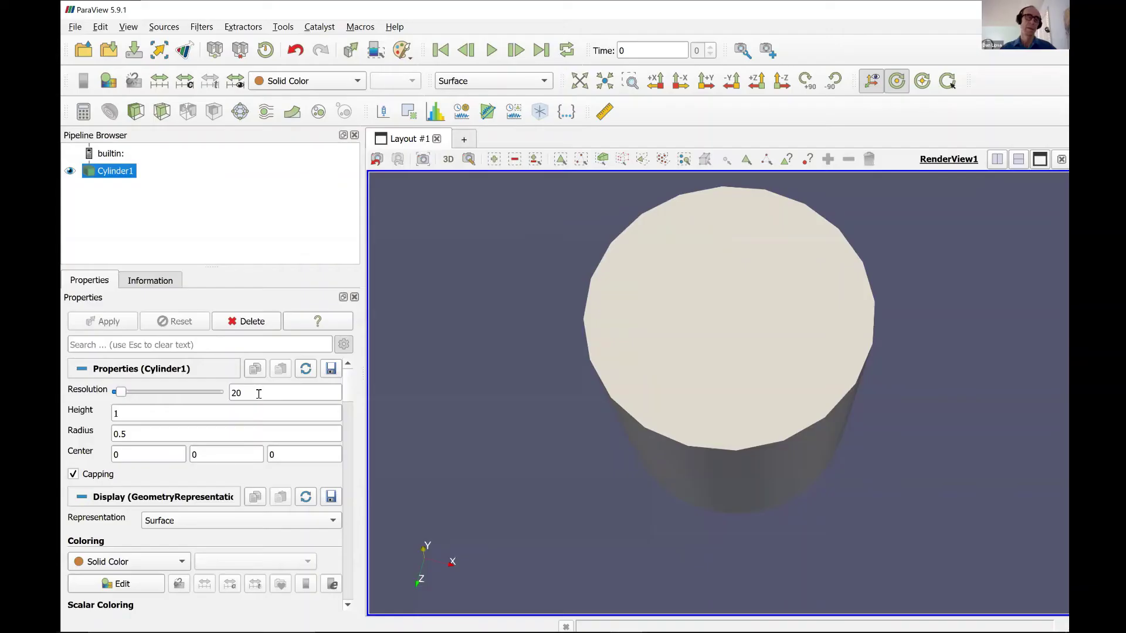
# - Change the cylinder's resolution to 6 and reset the unapplied change
pyautogui.doubleClick(259, 394)
pyautogui.write('6')
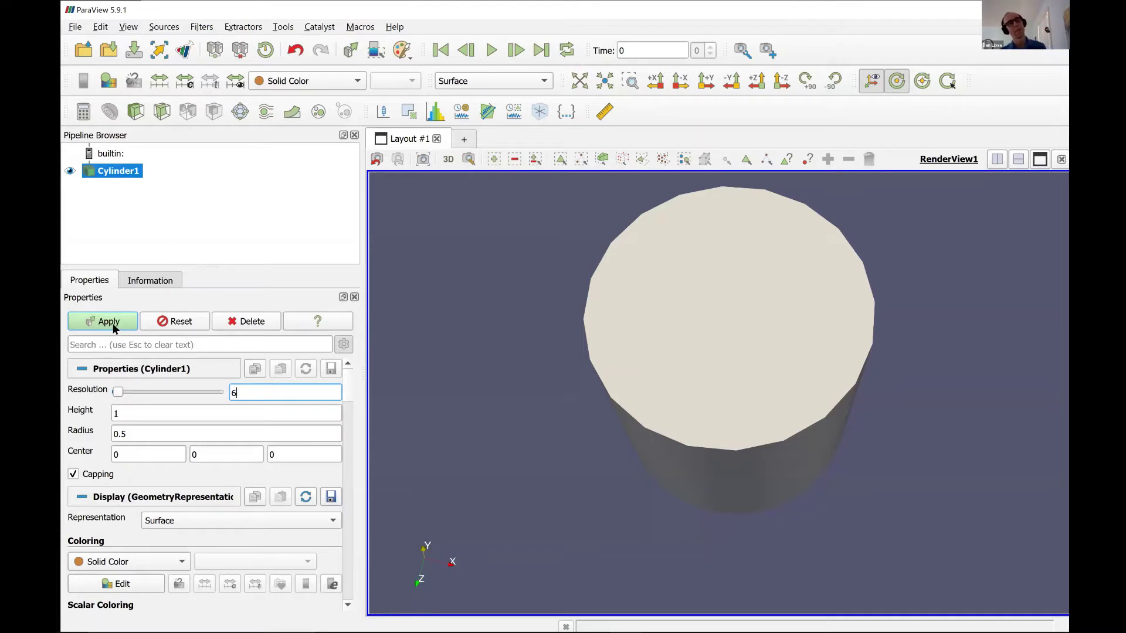
pyautogui.click(183, 321)
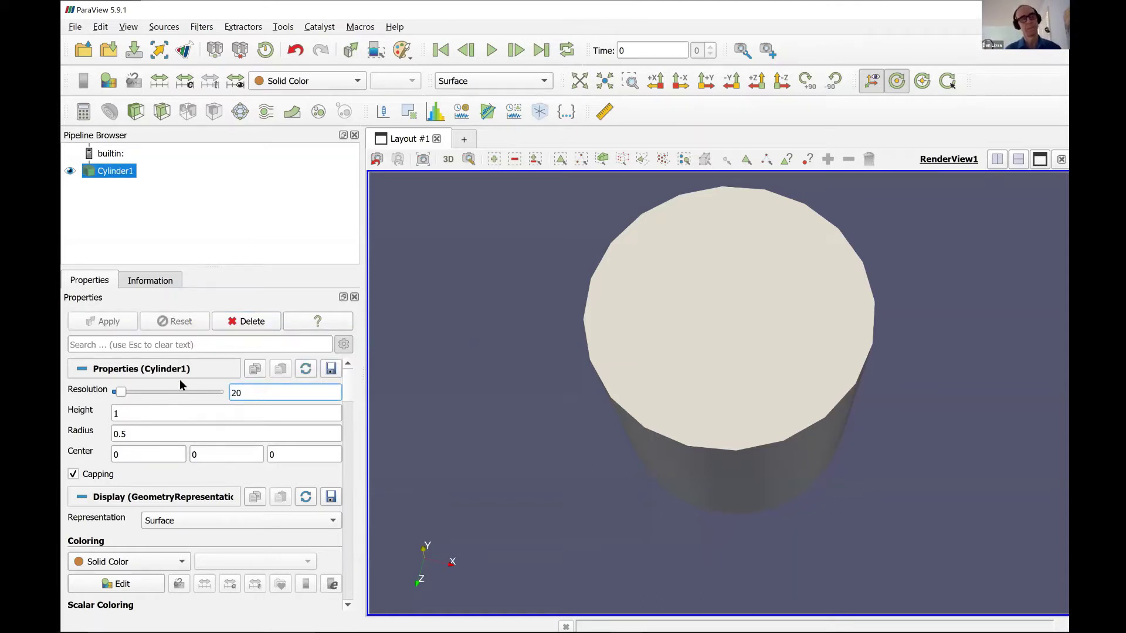
# - Set the cylinder's resolution to 36, apply the change, and rotate the view to inspect the circular face
pyautogui.write('36')
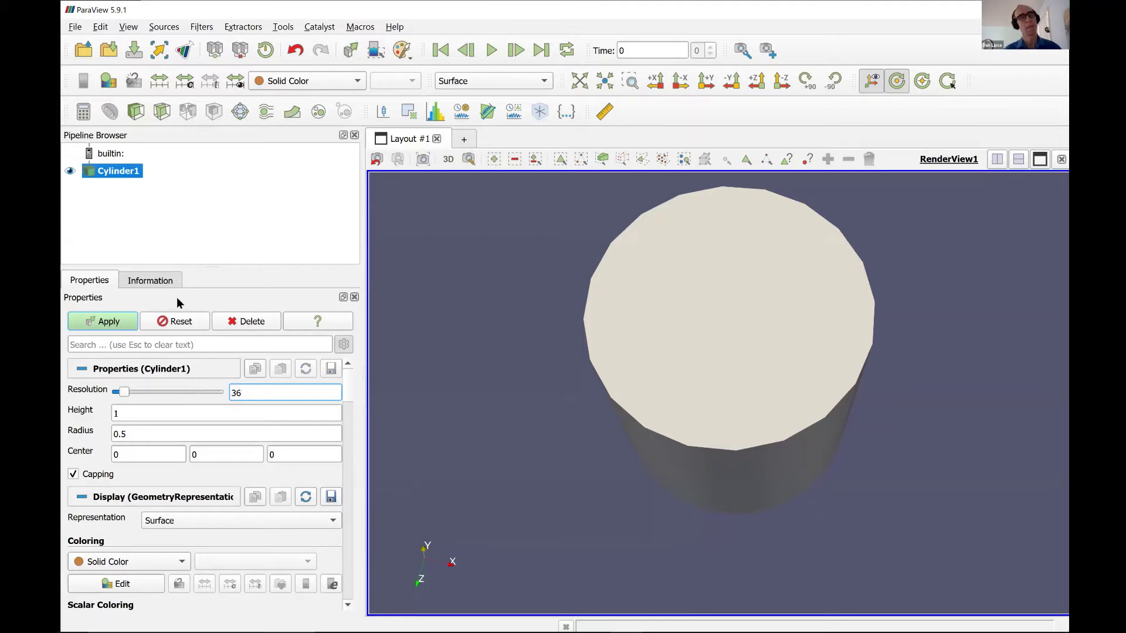
pyautogui.click(132, 321)
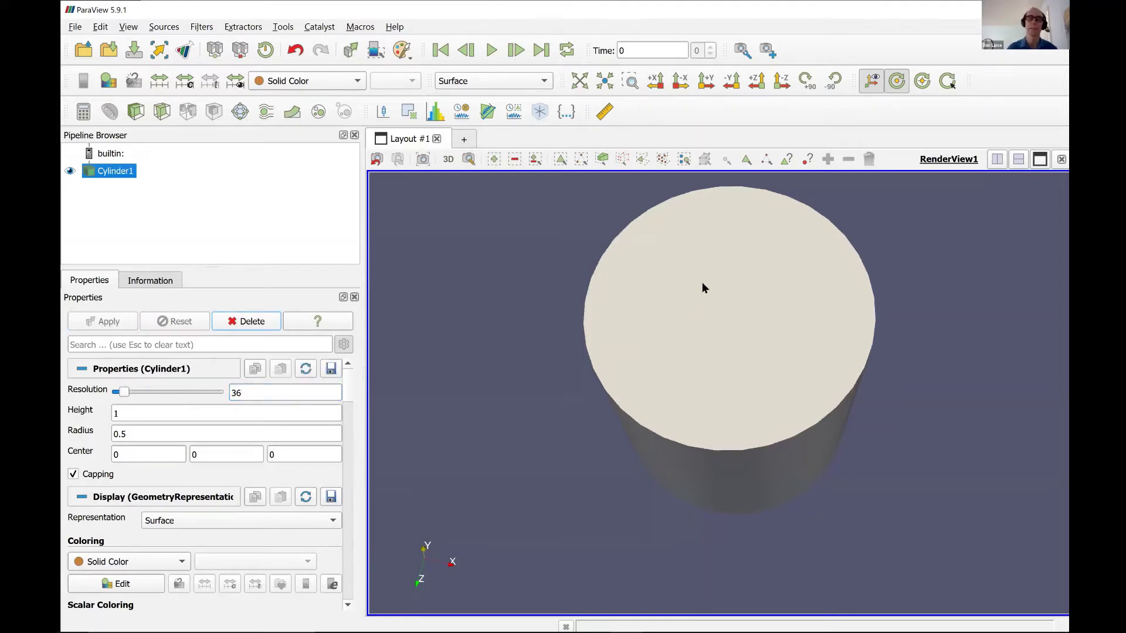
pyautogui.moveTo(698, 311); pyautogui.dragTo(697, 312)
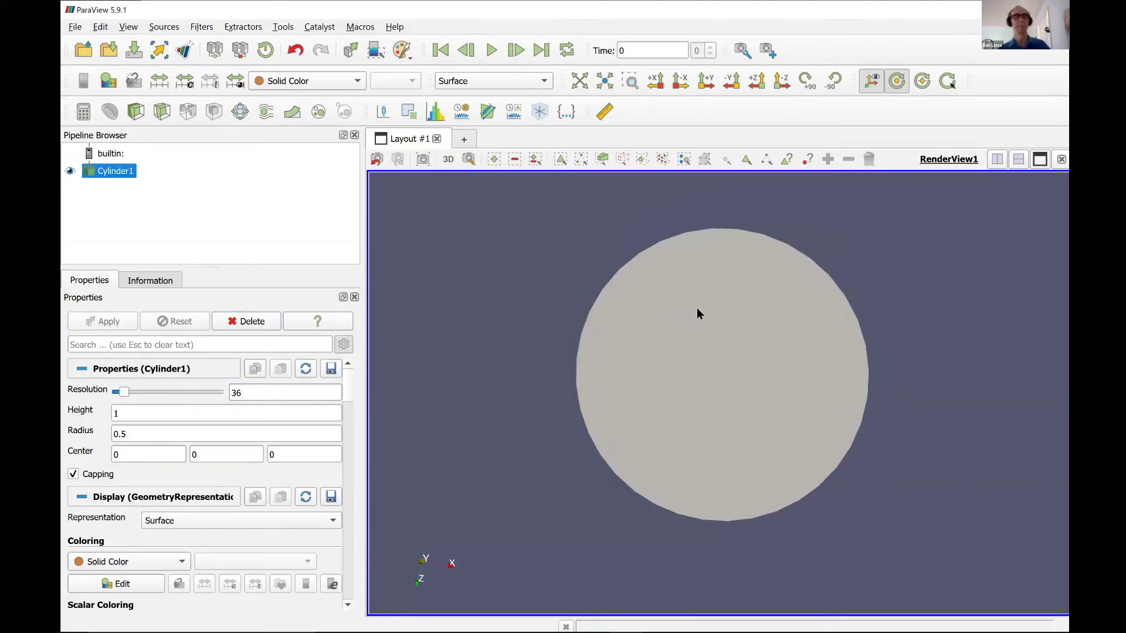
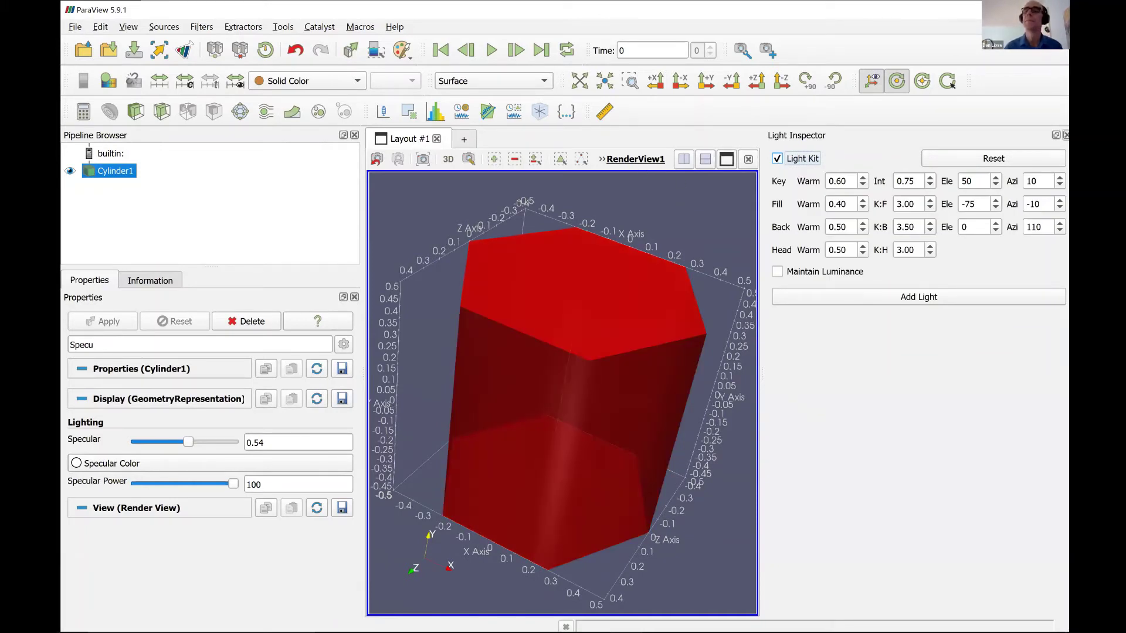
# - Close the Light Inspector, review the Using Auto Apply slide in PowerPoint, and return to ParaView
pyautogui.click(1065, 135)
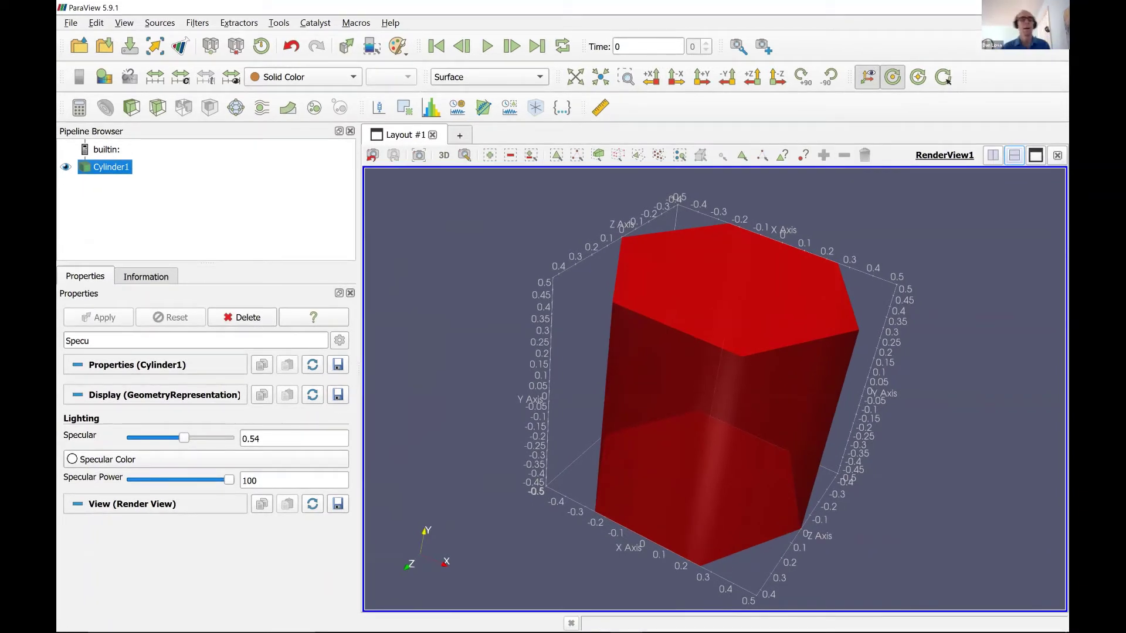
pyautogui.hotkey('alt', 'Tab')
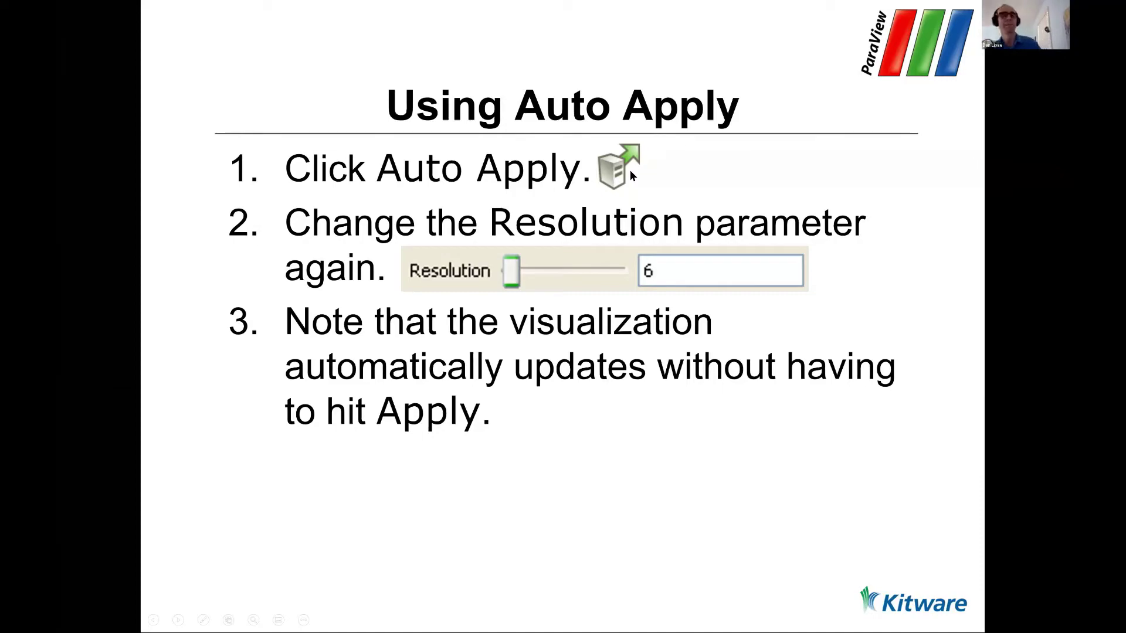
pyautogui.hotkey('alt', 'Tab')
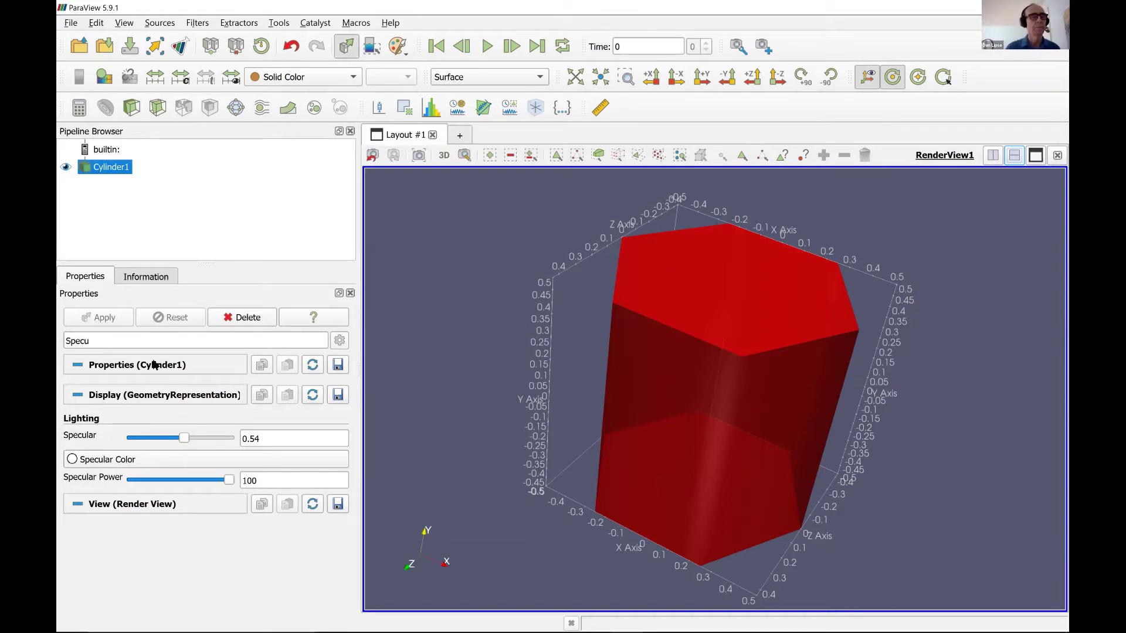
# - Clear the property search and, with Auto Apply on, vary the cylinder's resolution to 141 and back down to 54
pyautogui.click(141, 339)
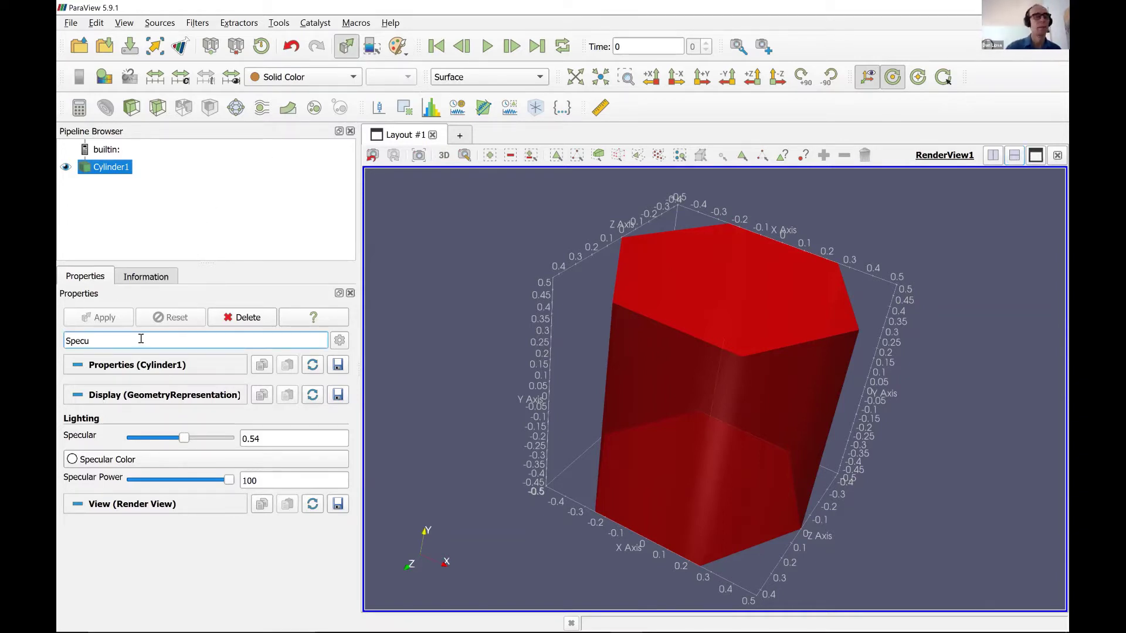
pyautogui.press('Escape')
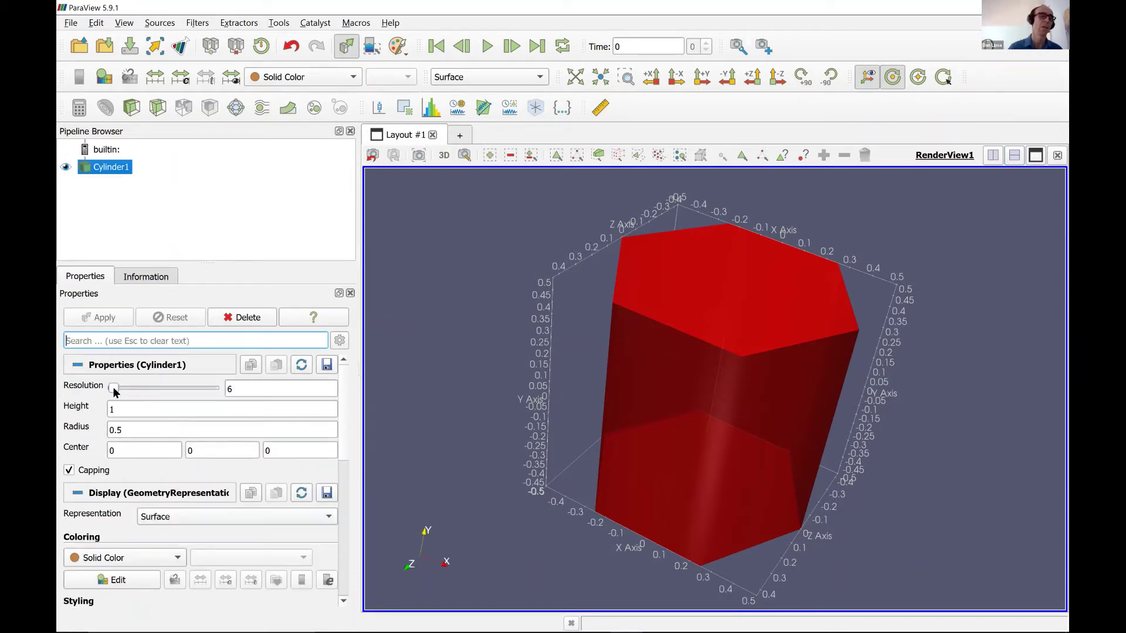
pyautogui.moveTo(113, 386); pyautogui.dragTo(139, 392)
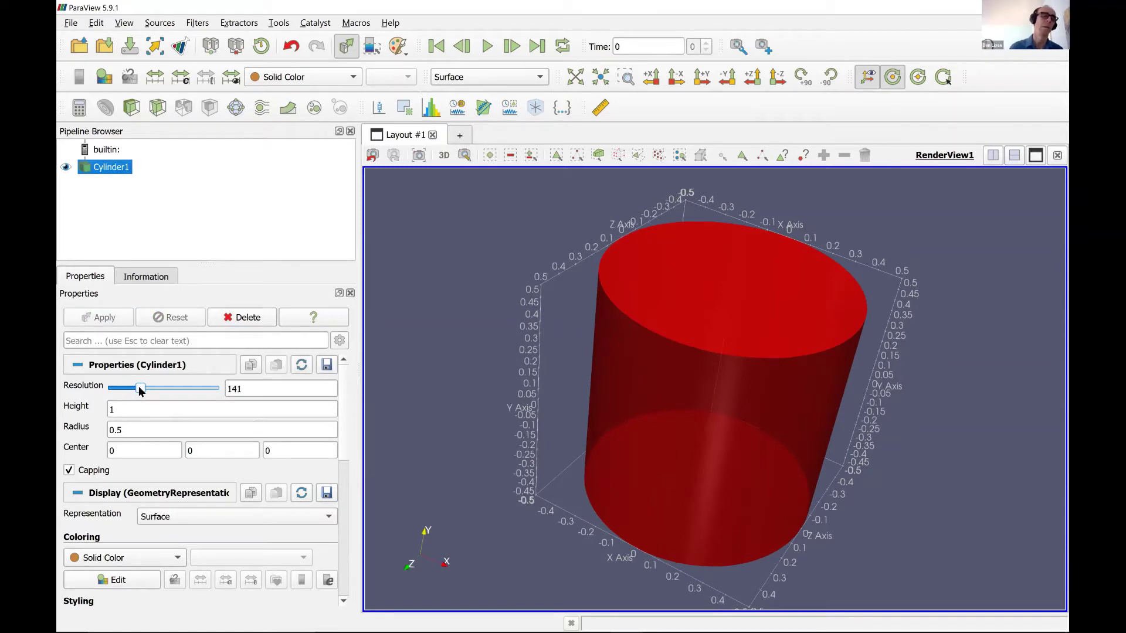
pyautogui.moveTo(136, 388); pyautogui.dragTo(124, 384)
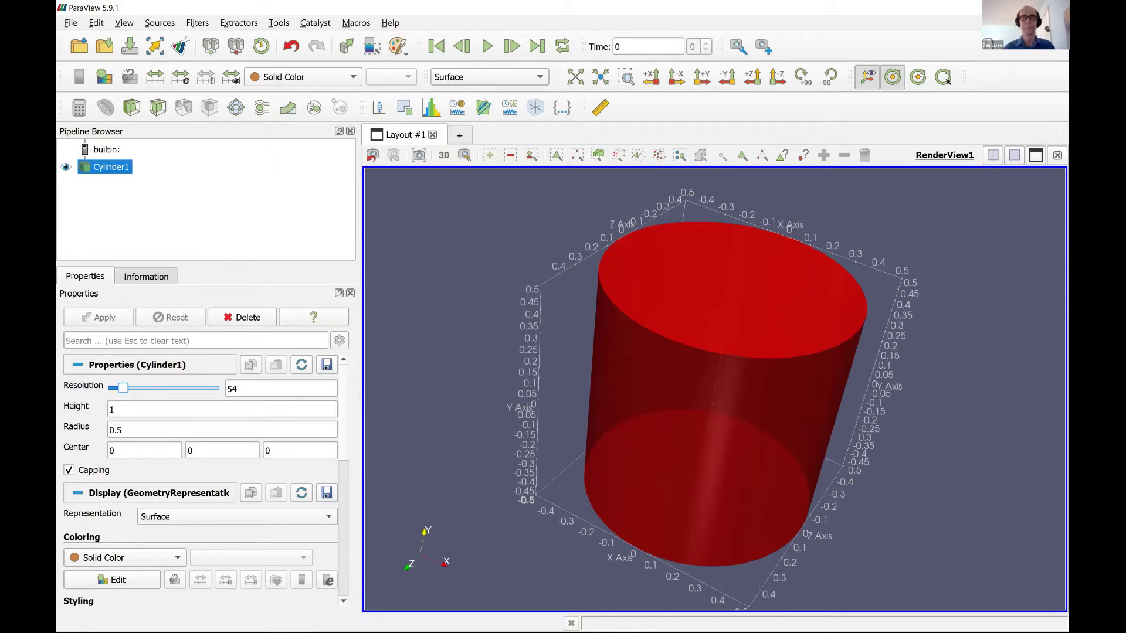
# - Check the Changing the Color Palette slide in PowerPoint, return to ParaView, and load the White Background palette
pyautogui.hotkey('alt', 'Tab')
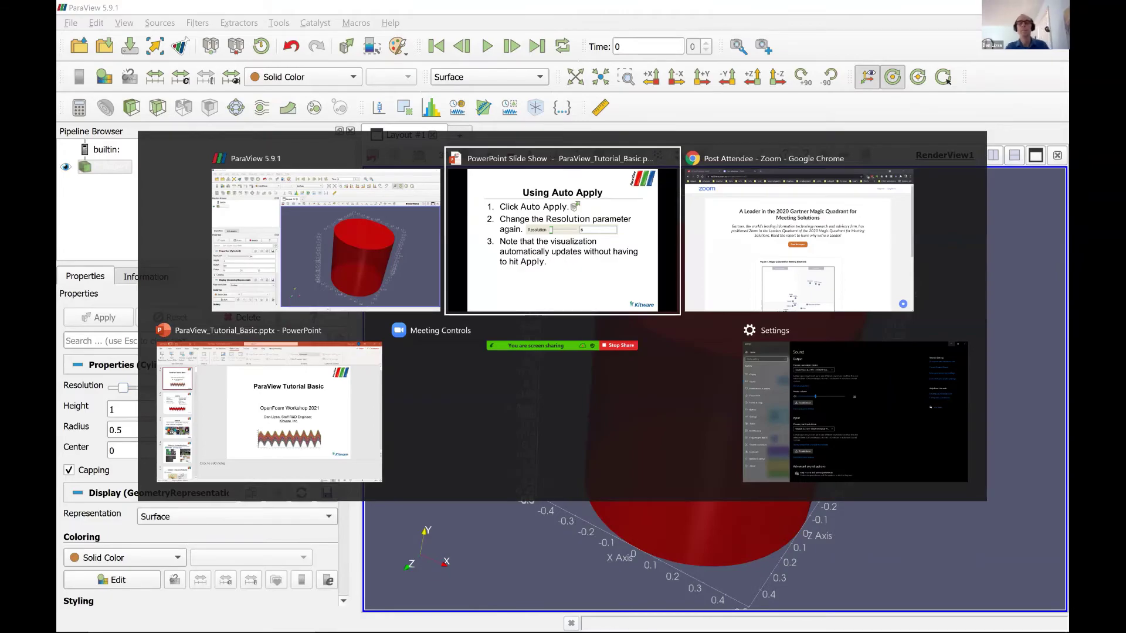
pyautogui.press('Right')
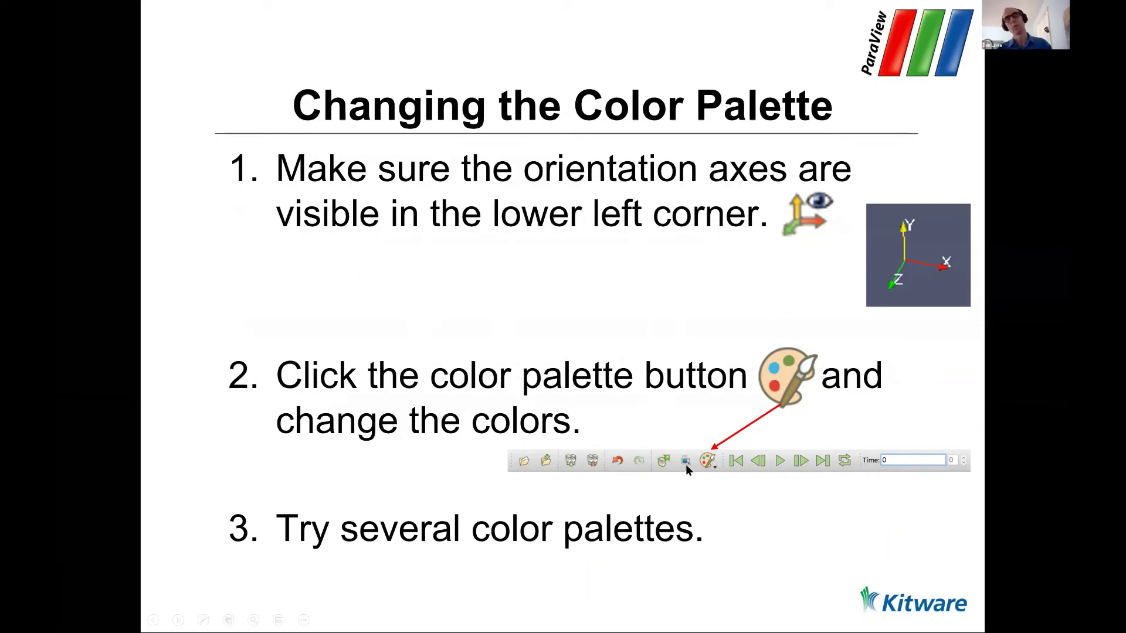
pyautogui.hotkey('alt', 'Tab')
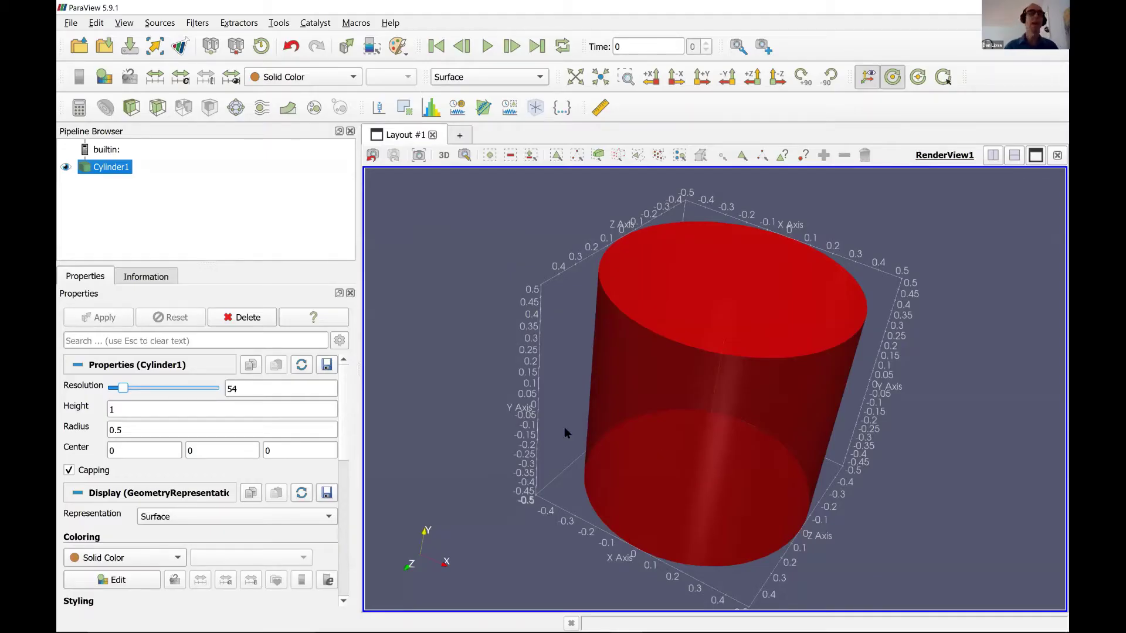
pyautogui.click(397, 48)
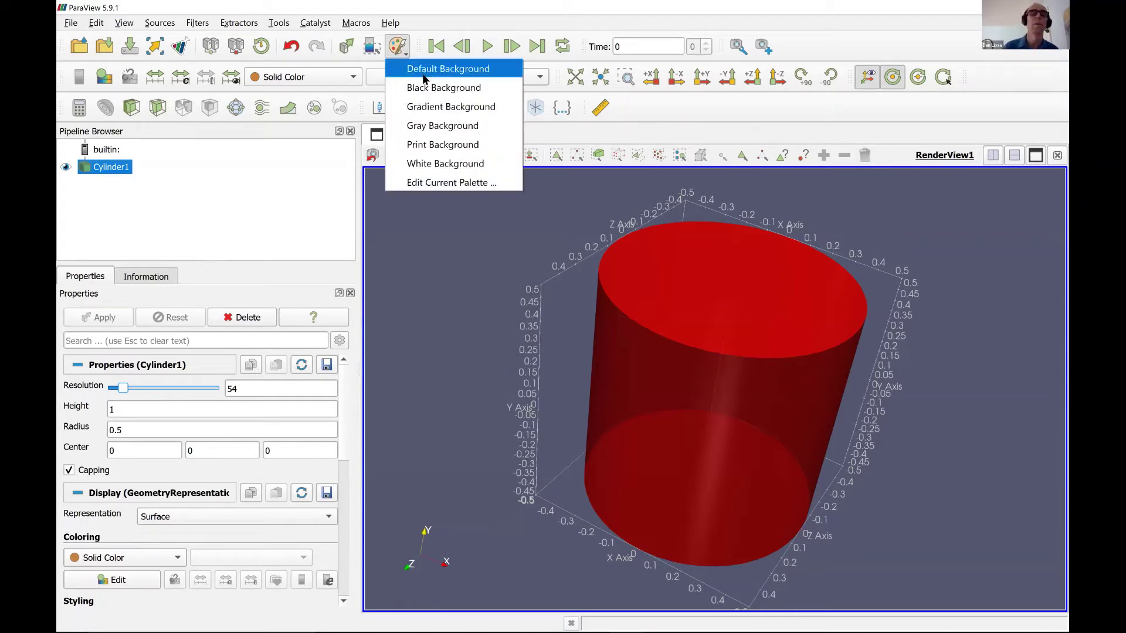
pyautogui.click(448, 164)
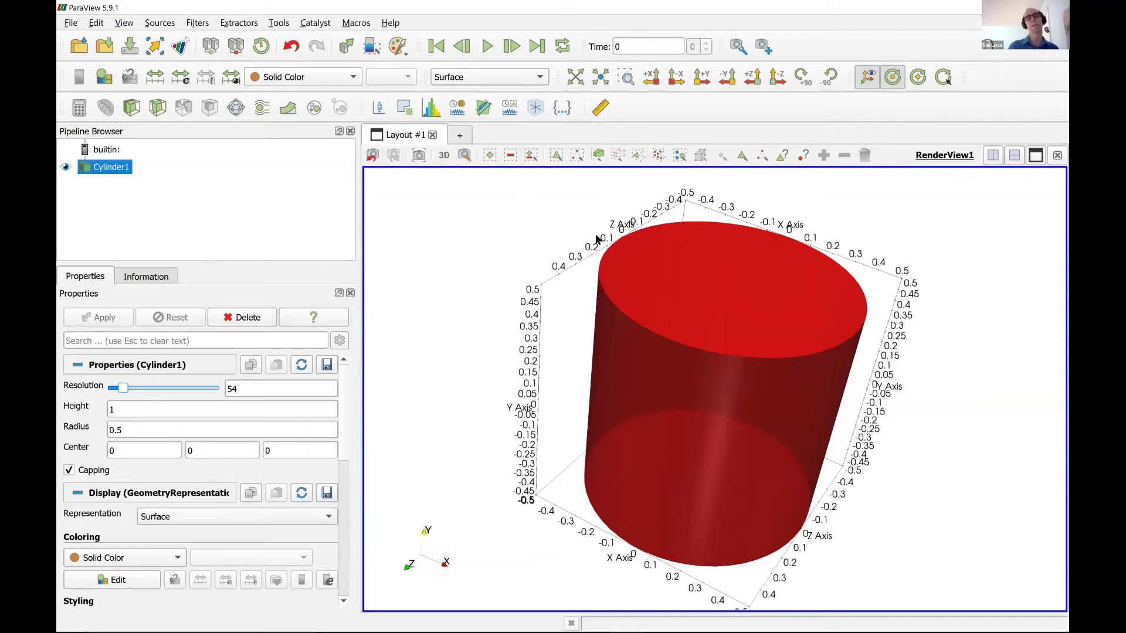
# - Examine the current color palette's settings and close them without making changes
pyautogui.click(404, 47)
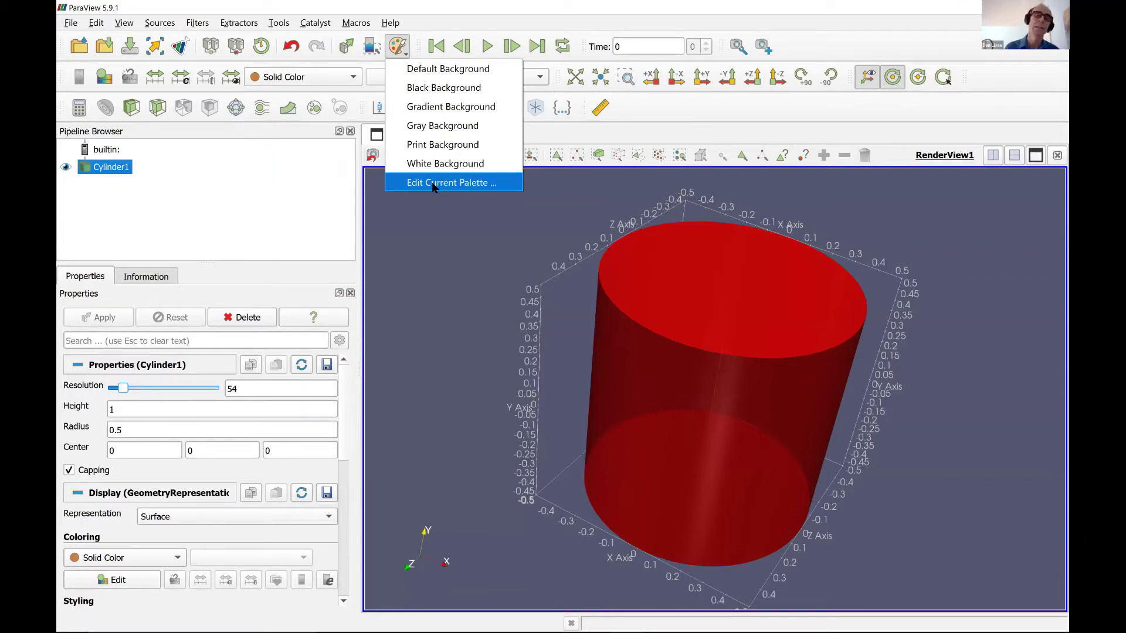
pyautogui.click(432, 182)
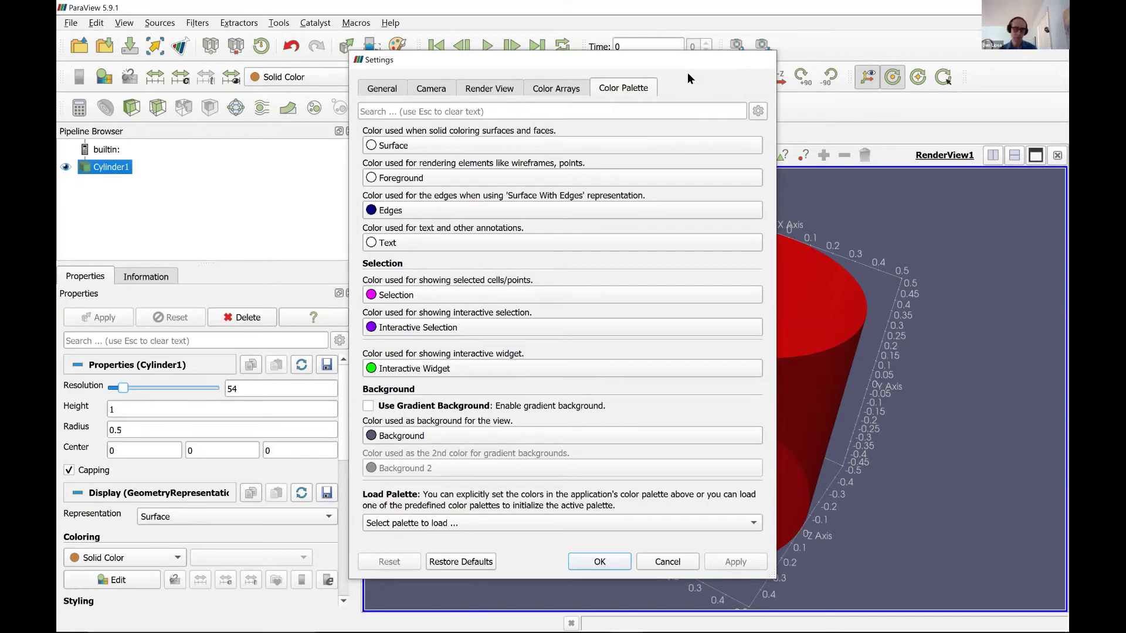
pyautogui.press('Escape')
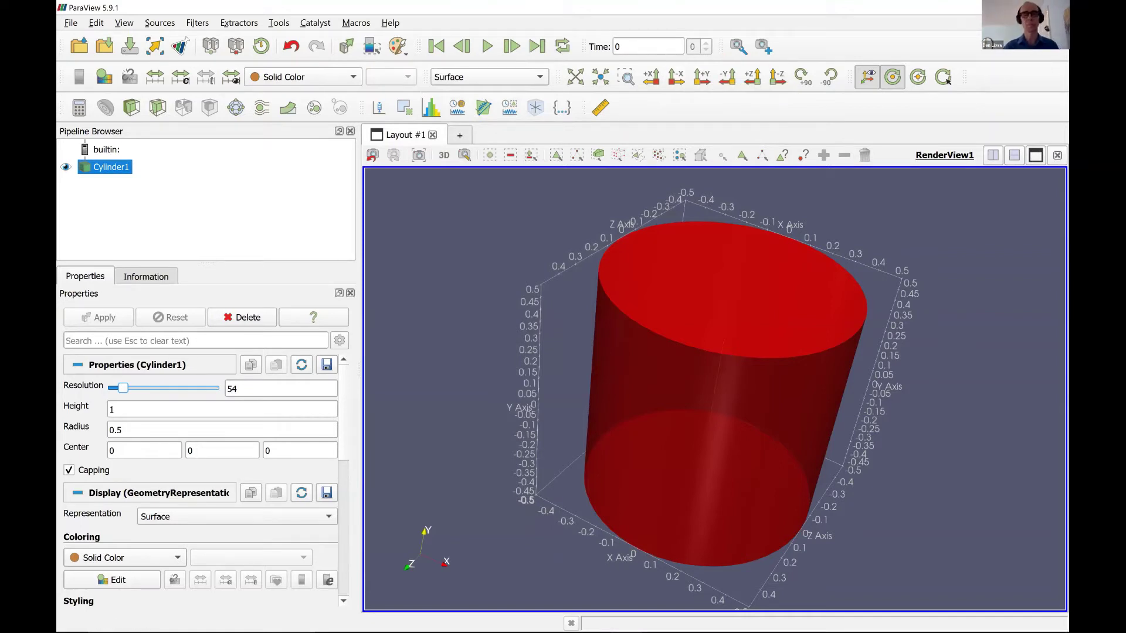
# - Switch to the PowerPoint slide show, advance to the Undo Redo slide, and return to ParaView
pyautogui.hotkey('alt', 'Tab')
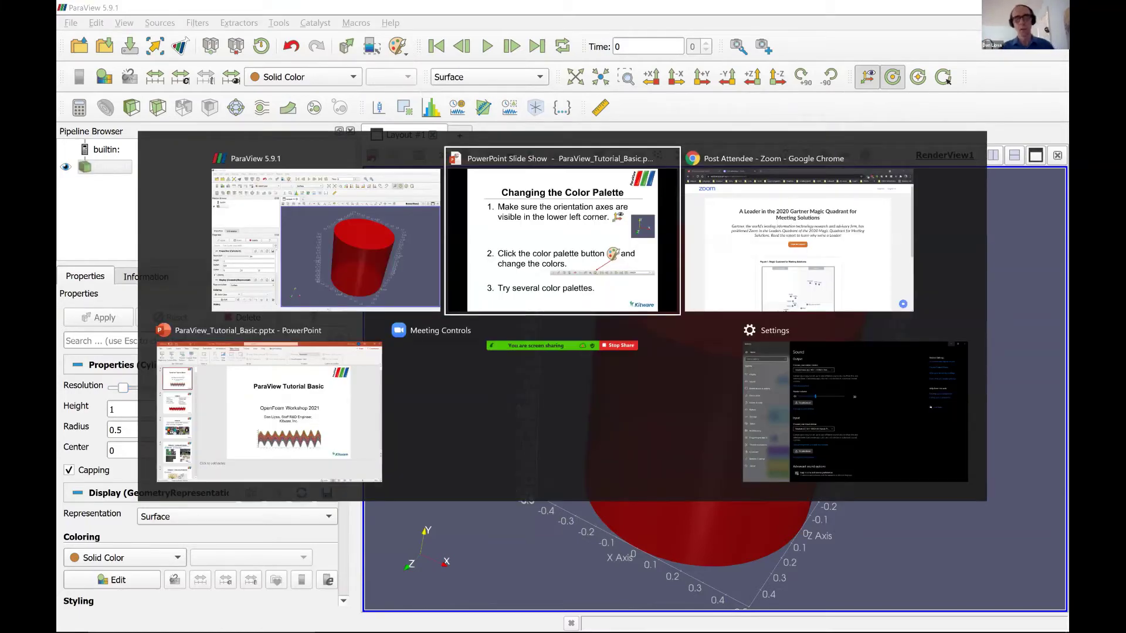
pyautogui.press('Right')
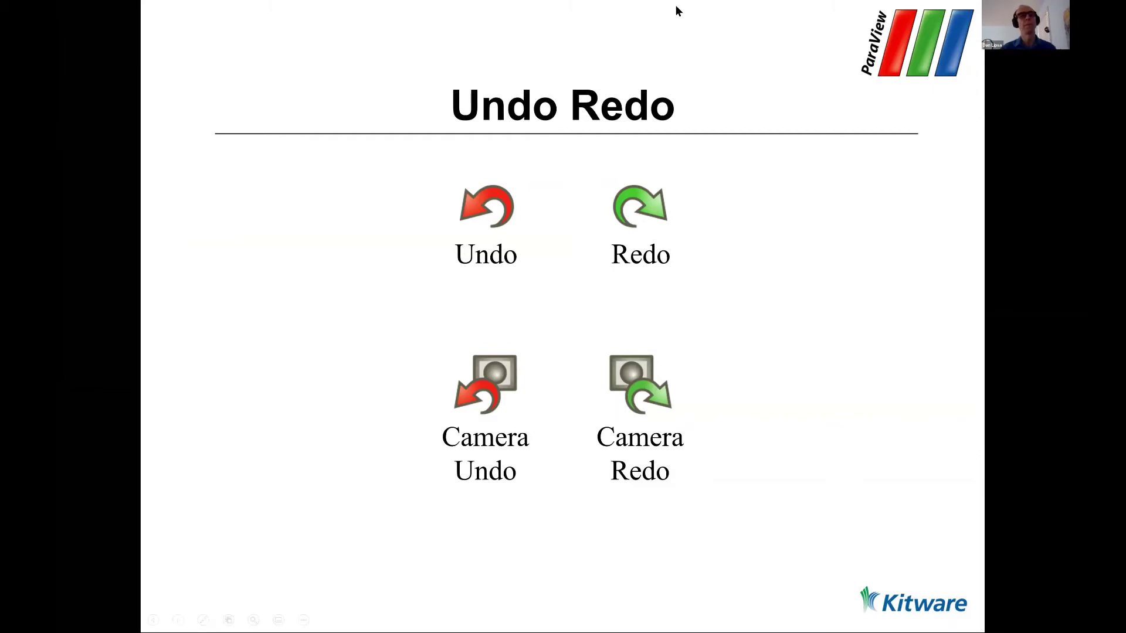
pyautogui.hotkey('alt', 'Tab')
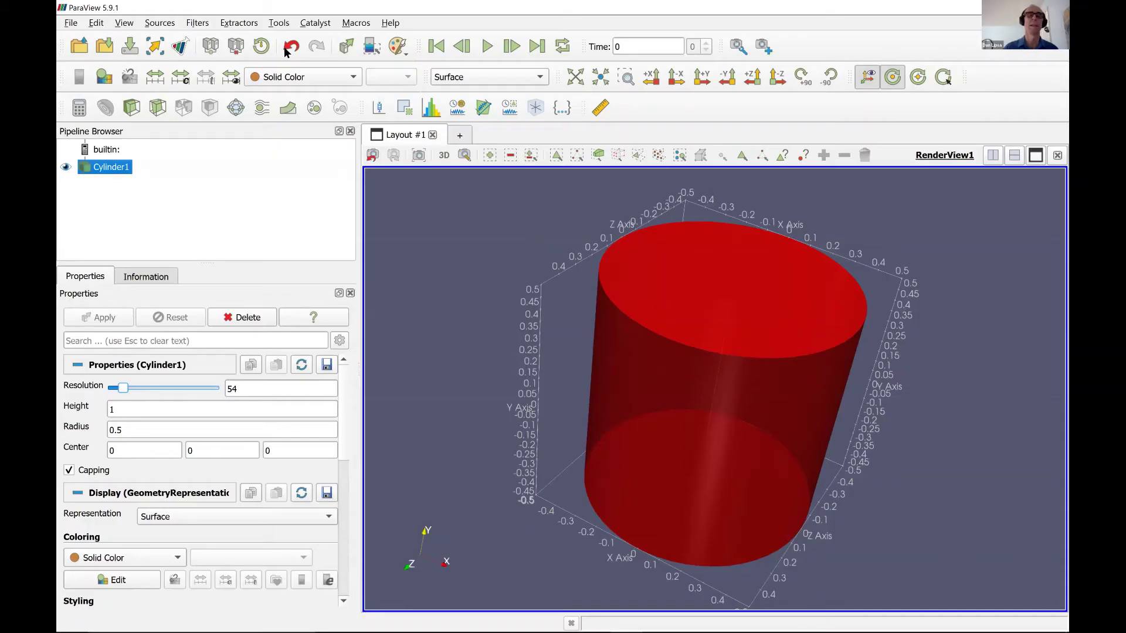
# - Undo the recent changes one after another, stepping back through the cylinder's resolution edits and its transparency
pyautogui.click(291, 46)
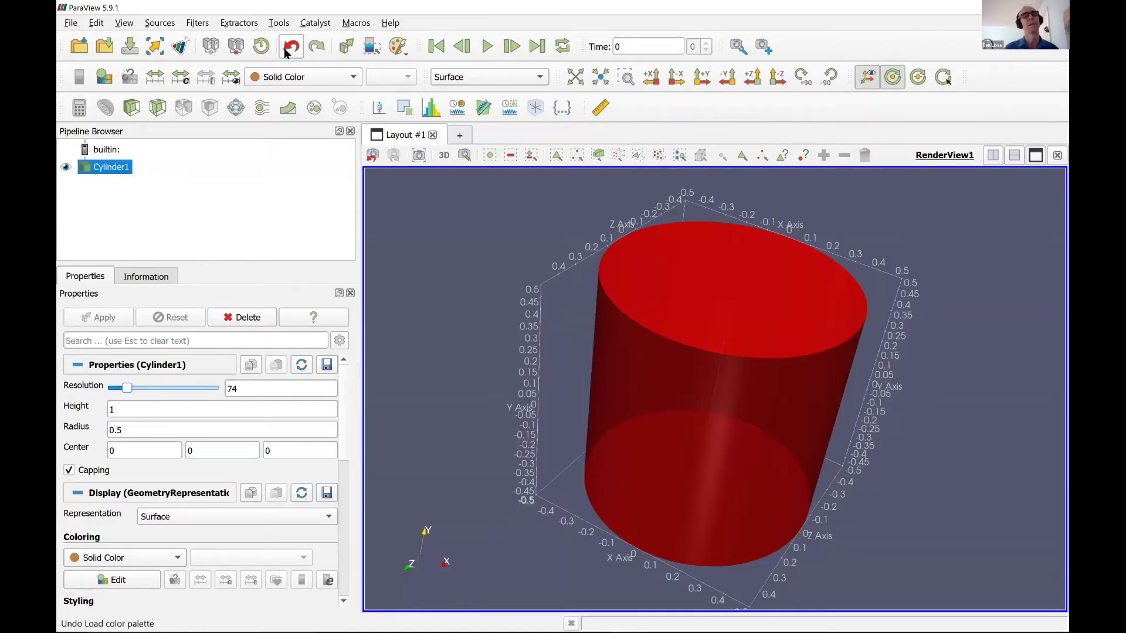
pyautogui.click(292, 46)
pyautogui.click(284, 49)
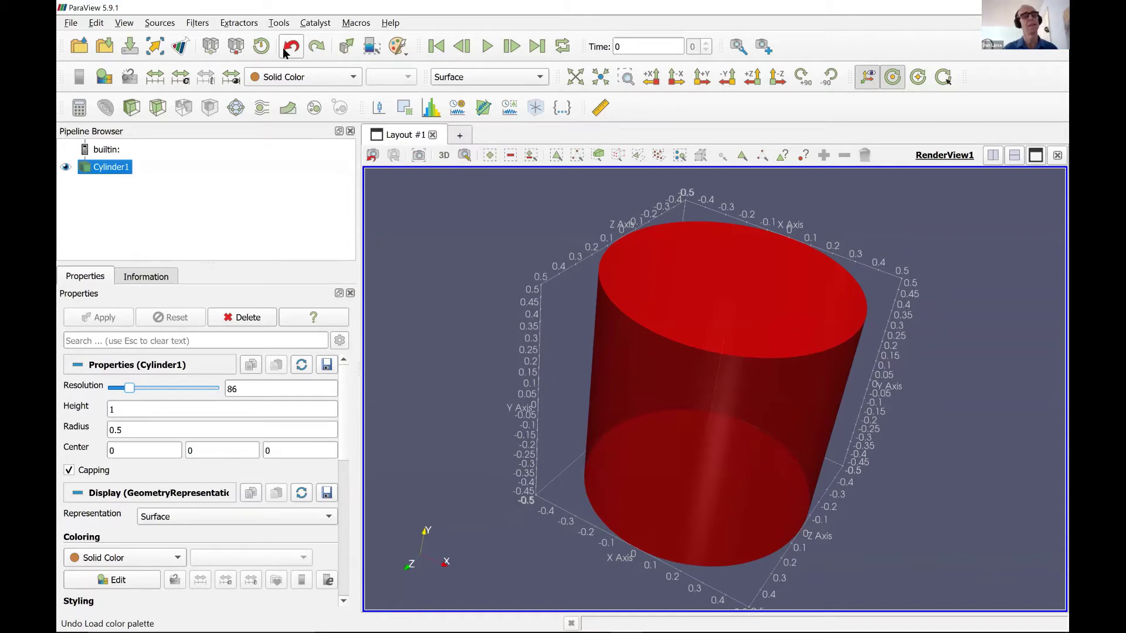
pyautogui.click(283, 49)
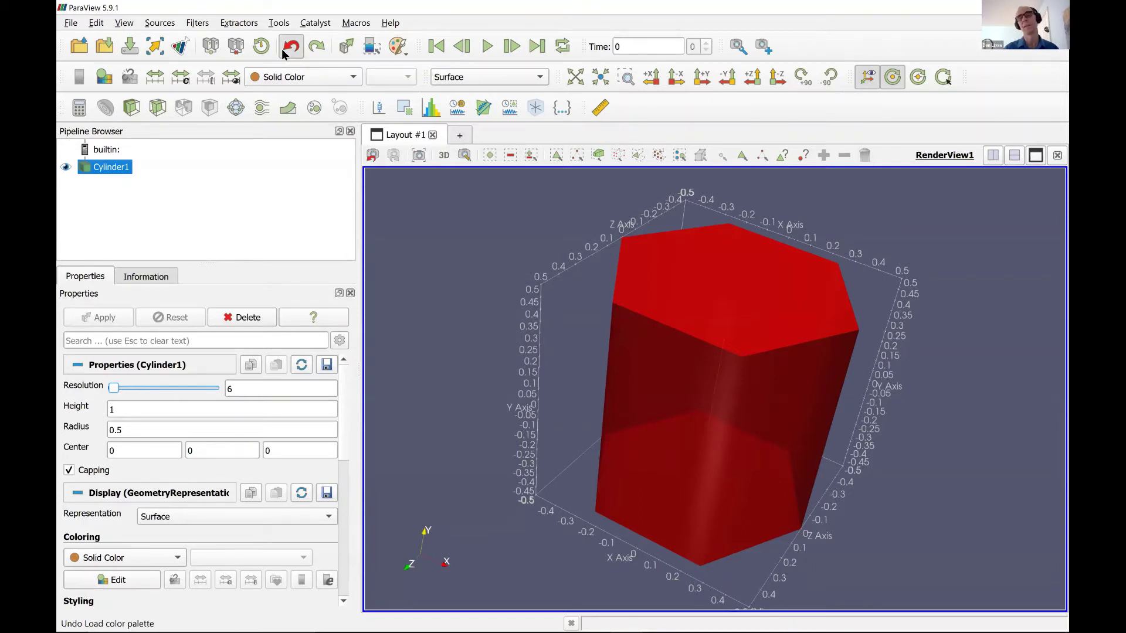
pyautogui.click(281, 48)
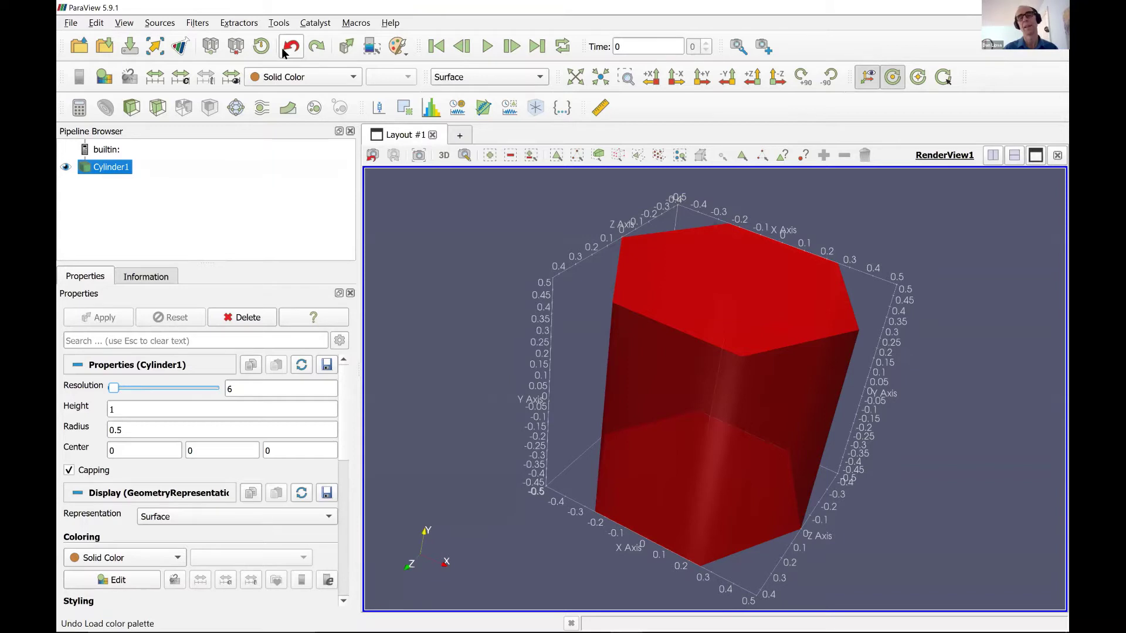
pyautogui.click(281, 48)
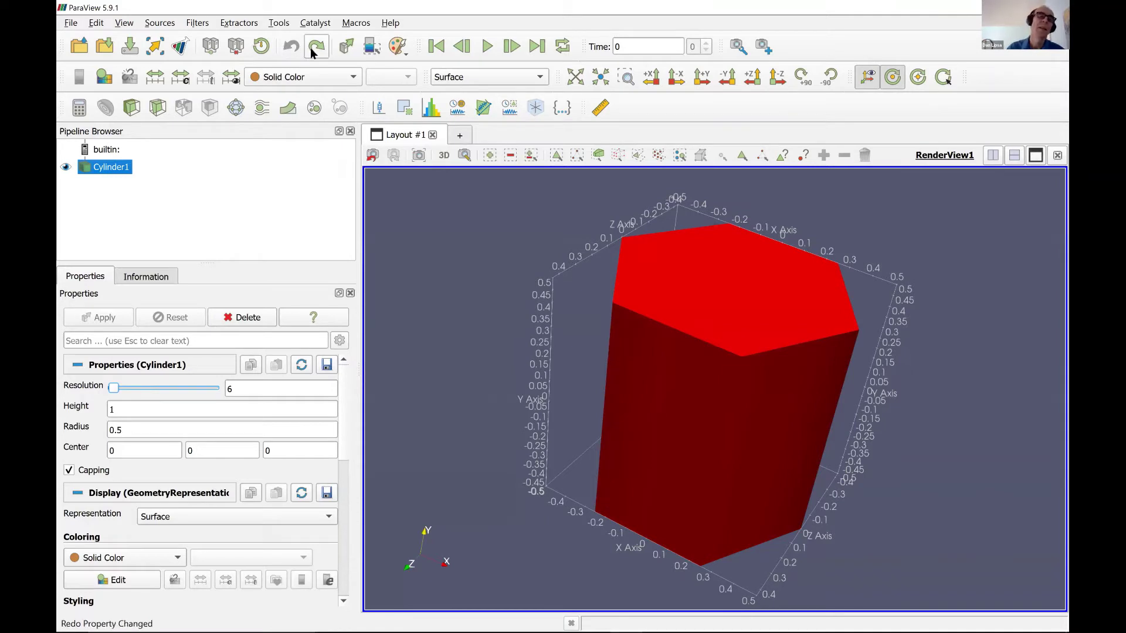
# - Undo the last several camera movements in the render view
pyautogui.click(375, 161)
pyautogui.click(373, 155)
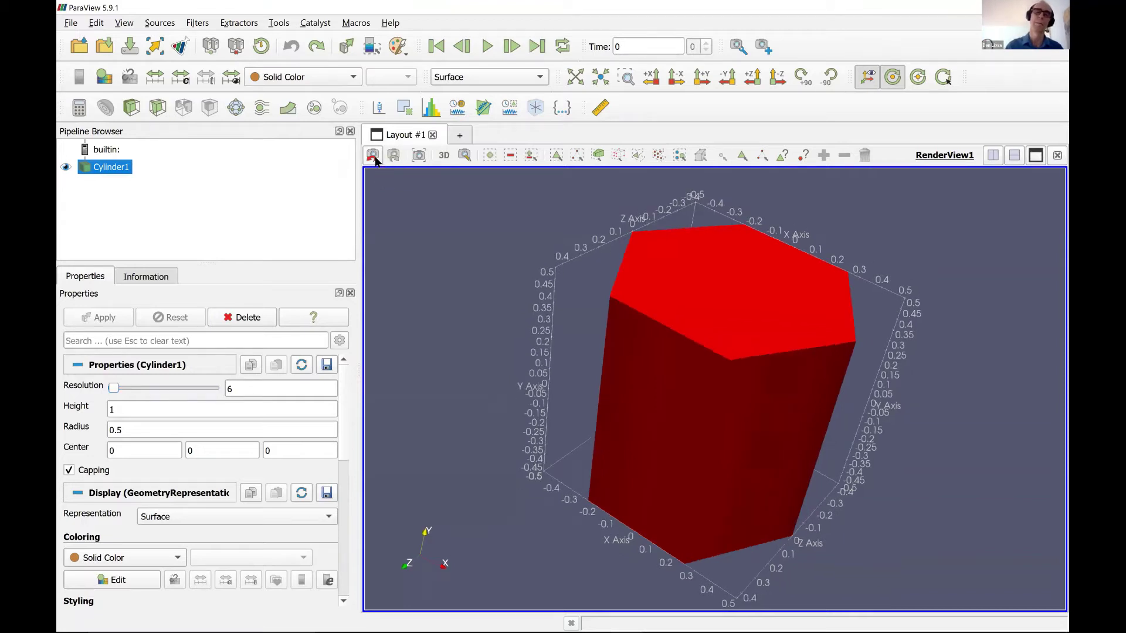
pyautogui.click(373, 156)
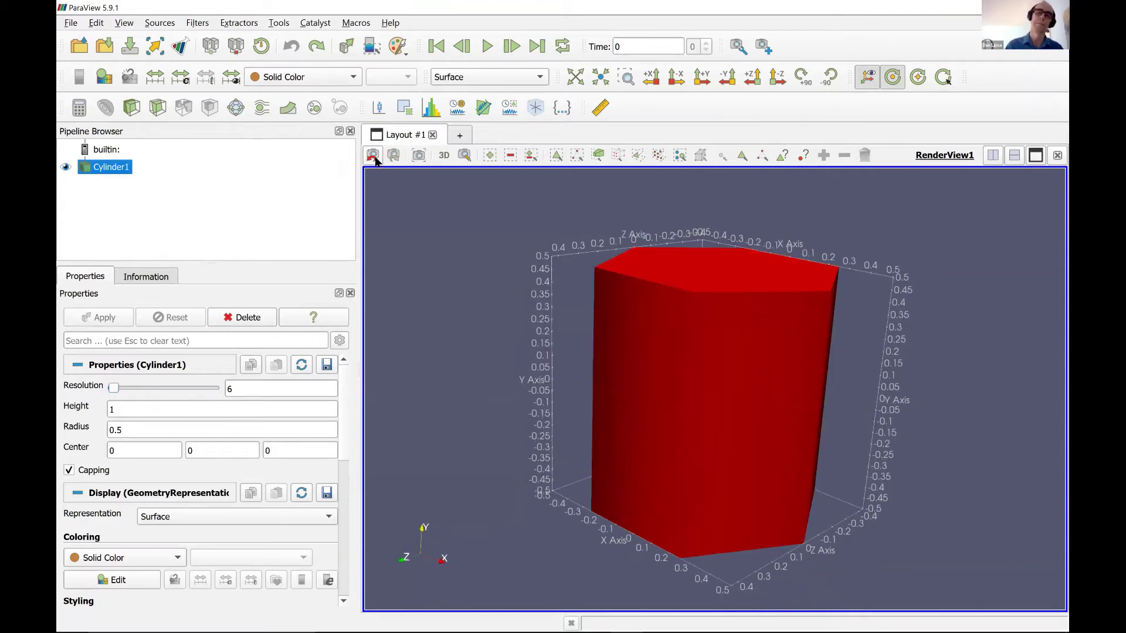
pyautogui.click(374, 156)
pyautogui.click(374, 156)
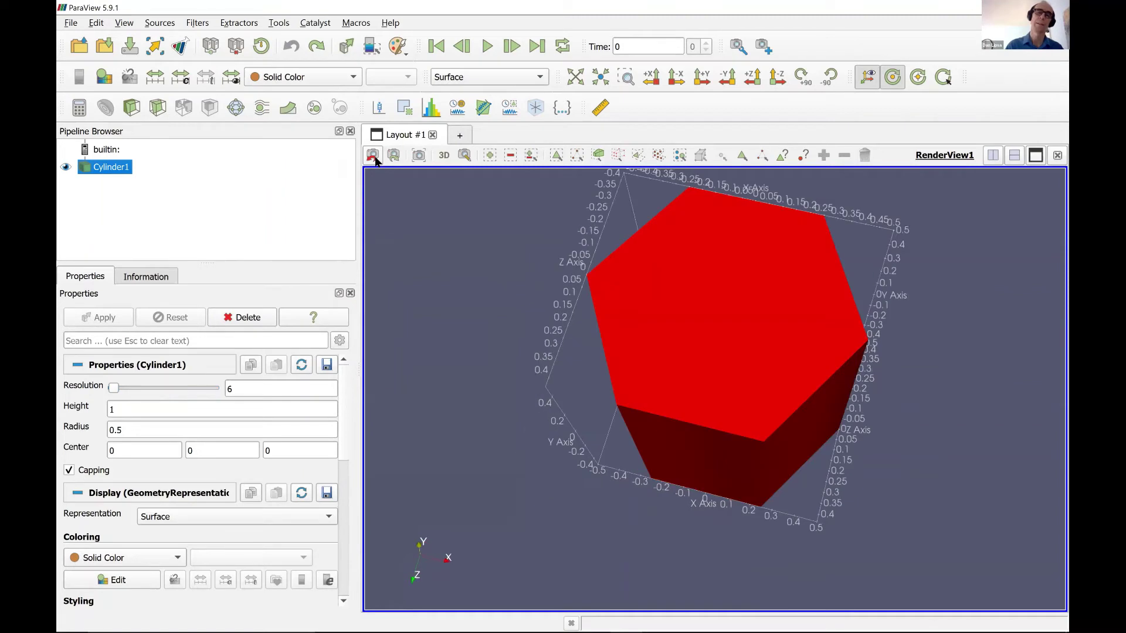
# - Undo the remaining camera movements, and reset the camera so the whole red cylinder is framed, viewed at a tilt
pyautogui.click(374, 156)
pyautogui.click(373, 156)
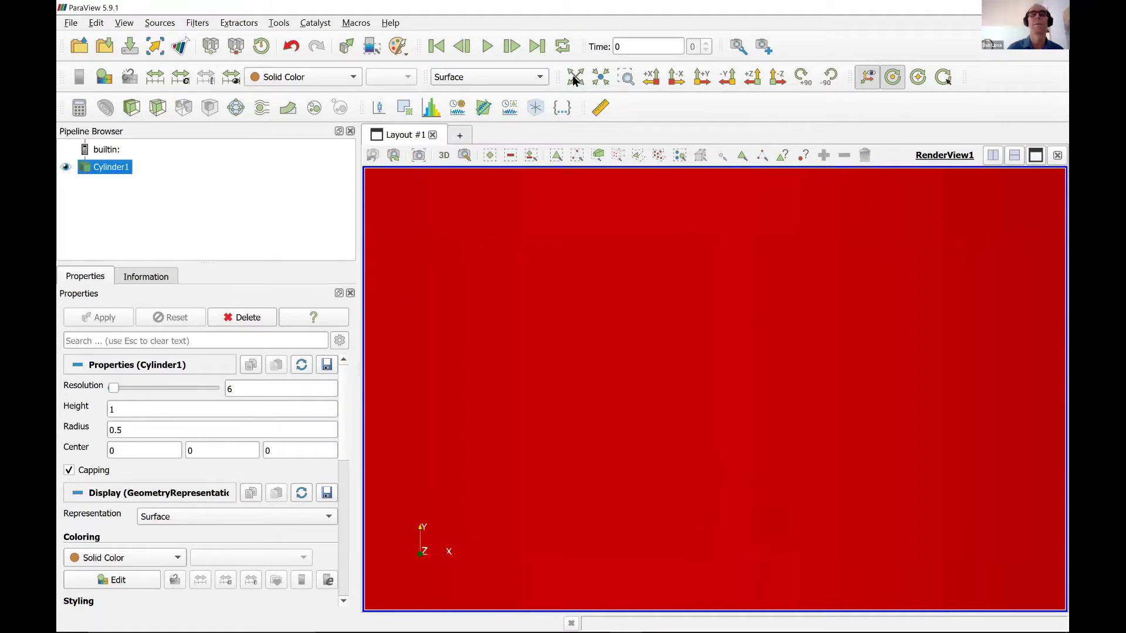
pyautogui.click(638, 154)
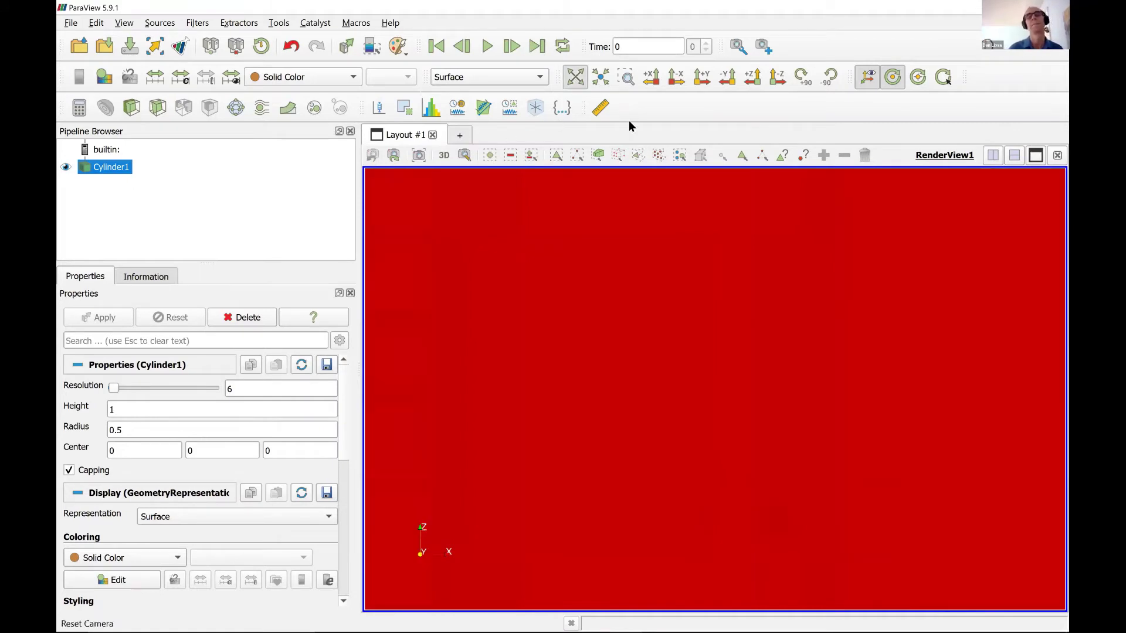
pyautogui.click(577, 83)
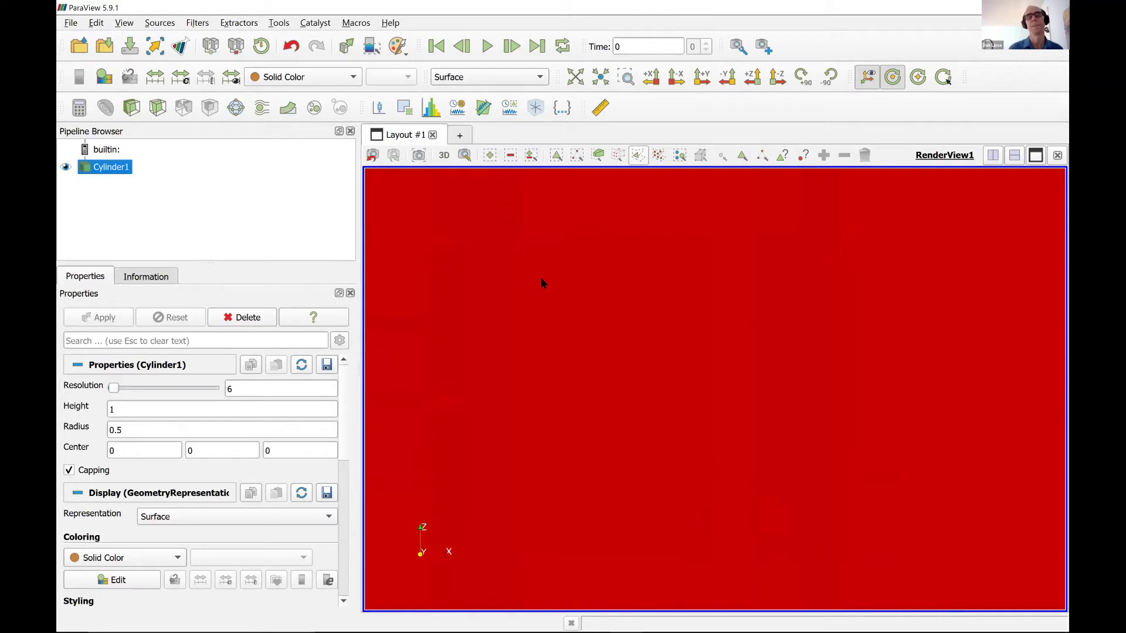
pyautogui.moveTo(657, 245); pyautogui.dragTo(658, 250)
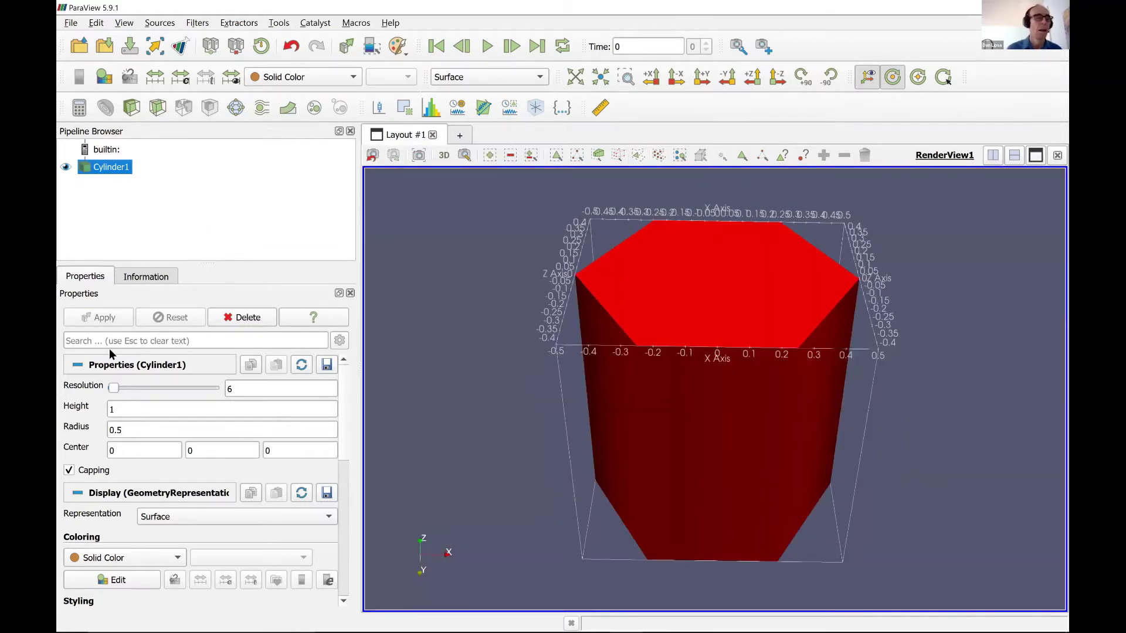
# - Turn off the Axes Grid in the render view's properties, with the Cylinder1 properties and display sections collapsed
pyautogui.click(77, 368)
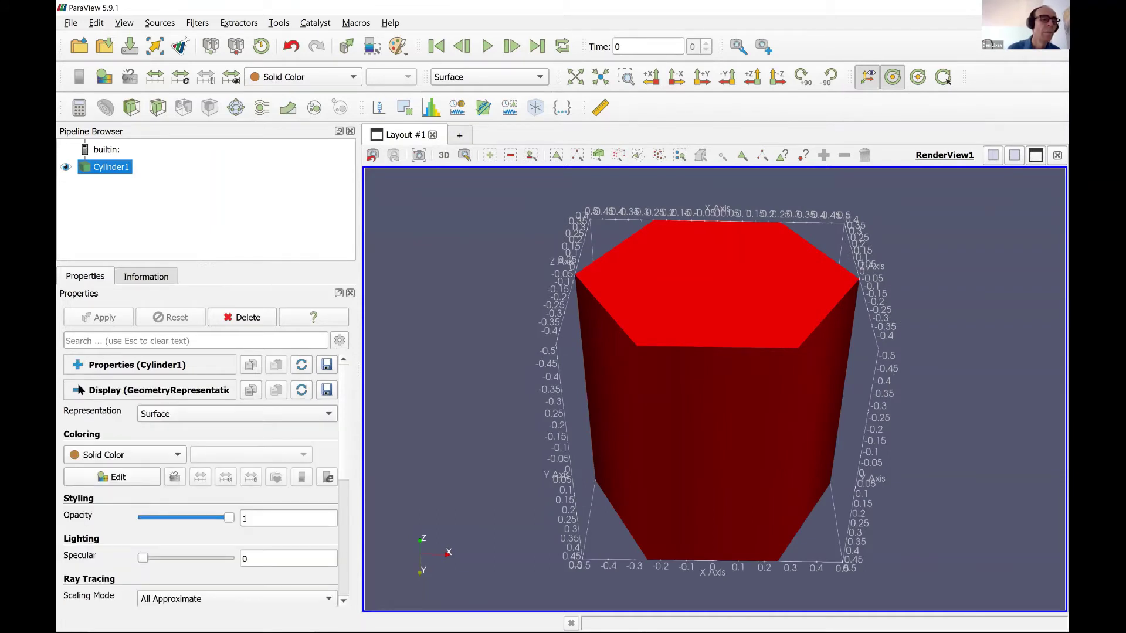
pyautogui.click(78, 390)
pyautogui.click(69, 439)
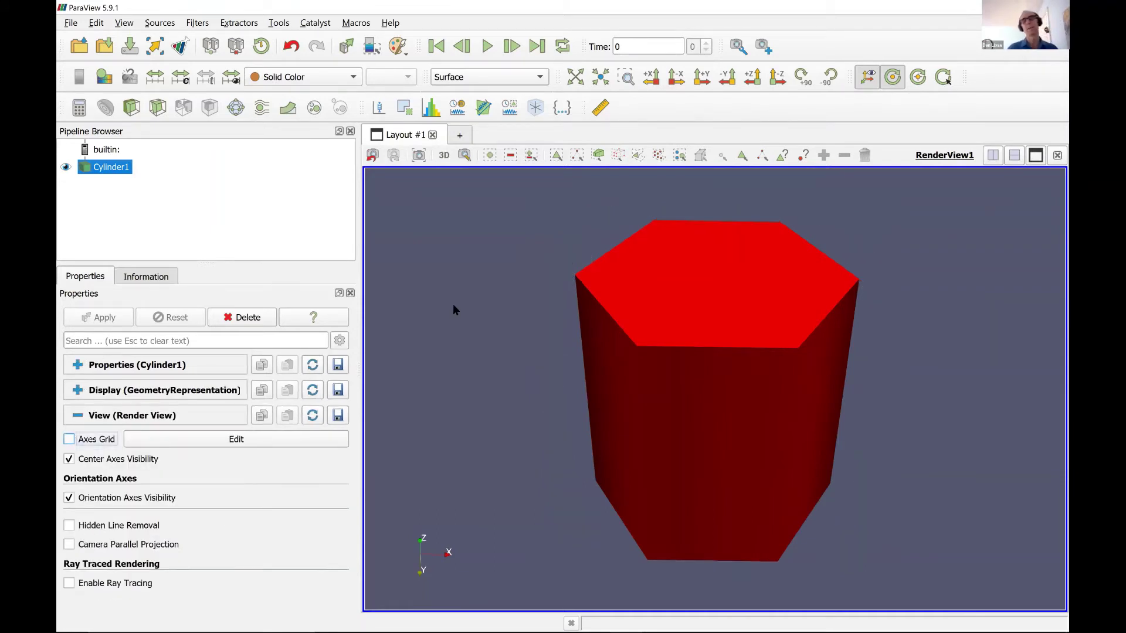
pyautogui.moveTo(598, 284); pyautogui.dragTo(657, 246)
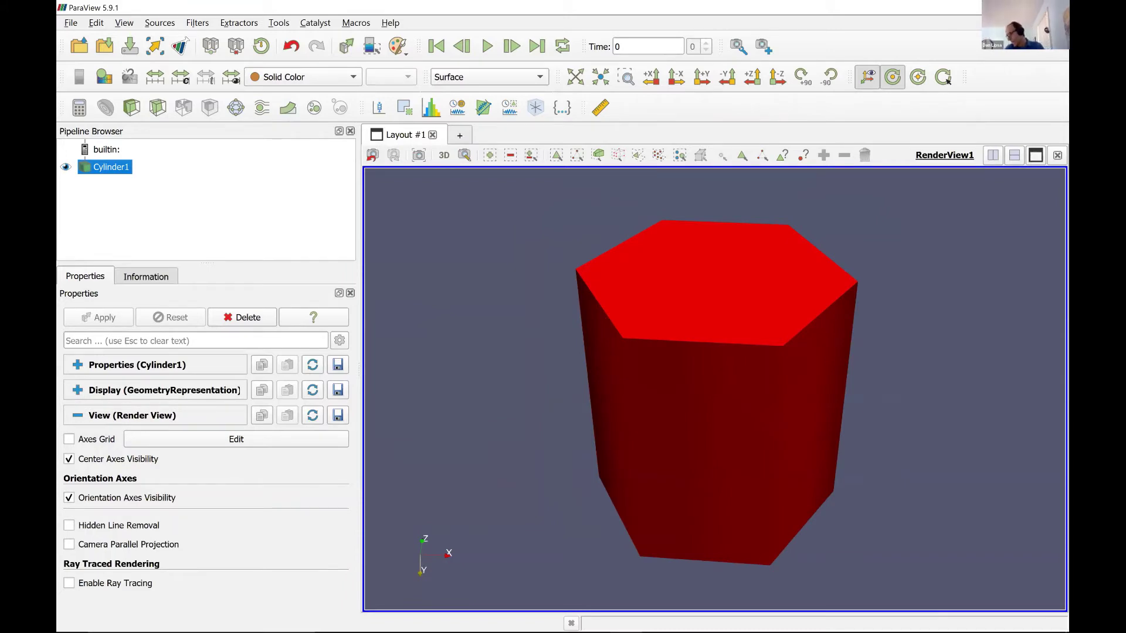
# - Switch to the PowerPoint slide show and advance to the Supported Data Types slide
pyautogui.hotkey('alt', 'Tab')
pyautogui.press('Right')
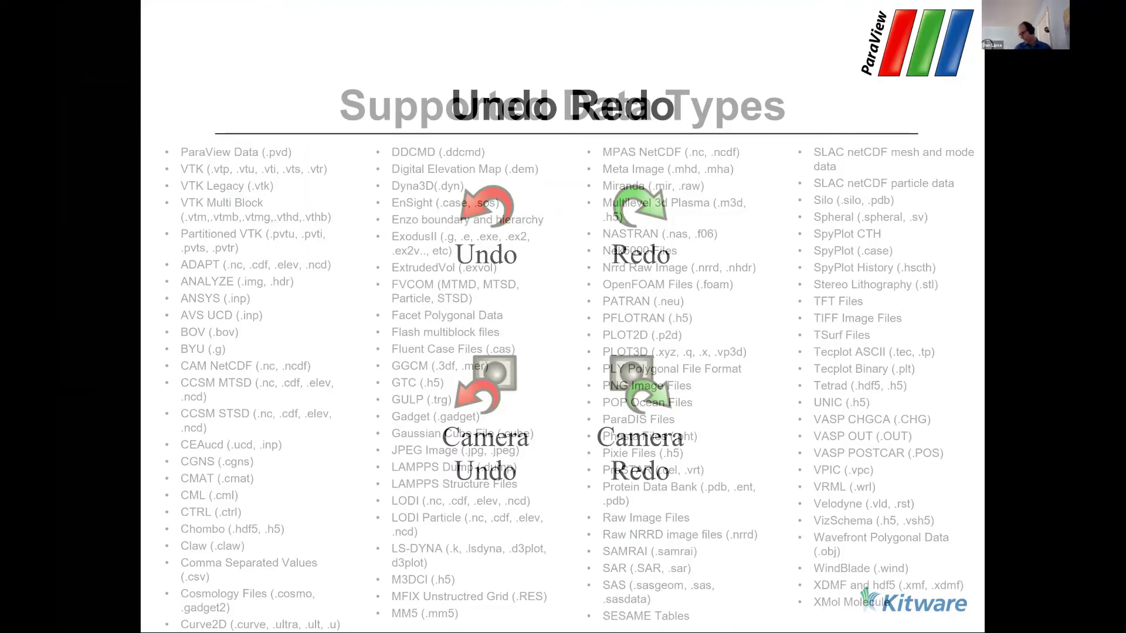
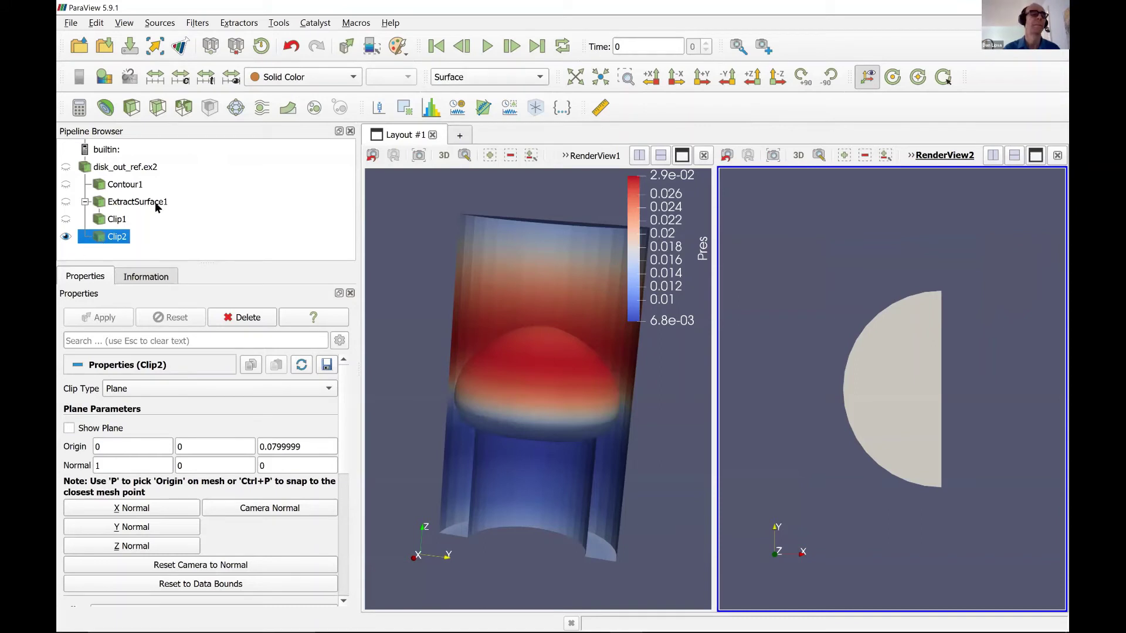
# - Color Clip2 by Temp in RenderView2 and rotate the view to face its cut surface
pyautogui.click(290, 75)
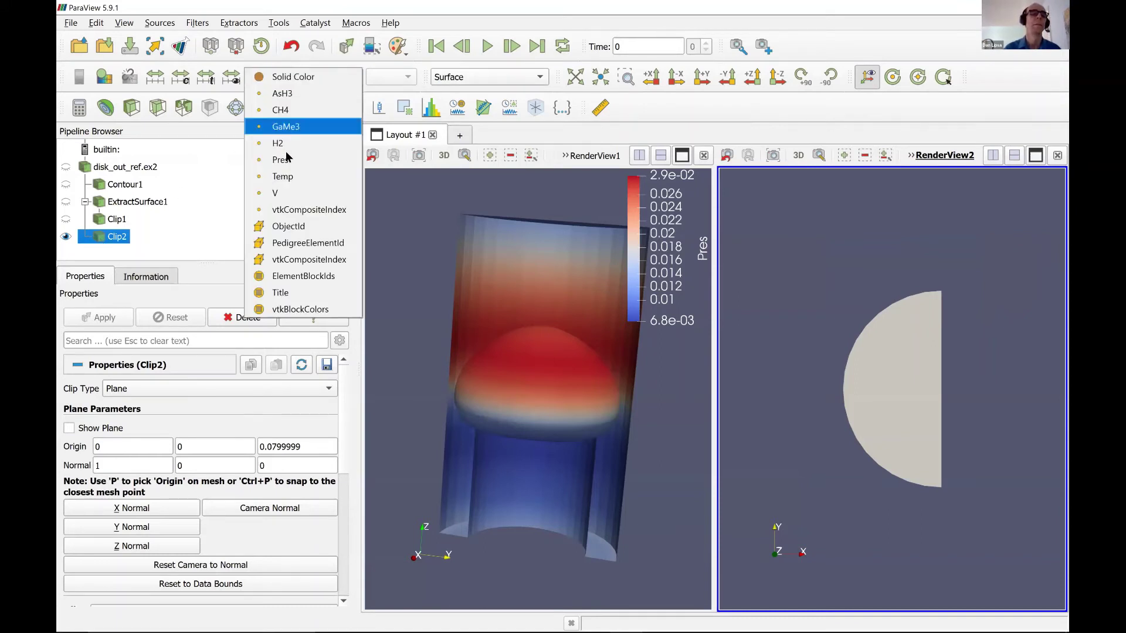
pyautogui.click(281, 176)
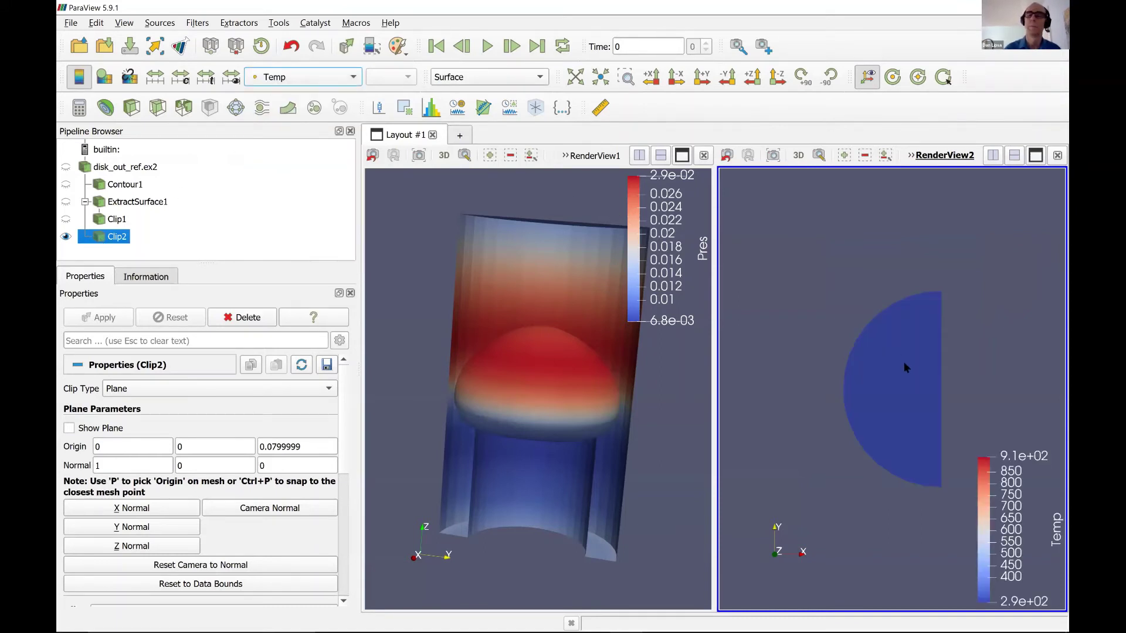
pyautogui.moveTo(903, 362); pyautogui.dragTo(836, 337)
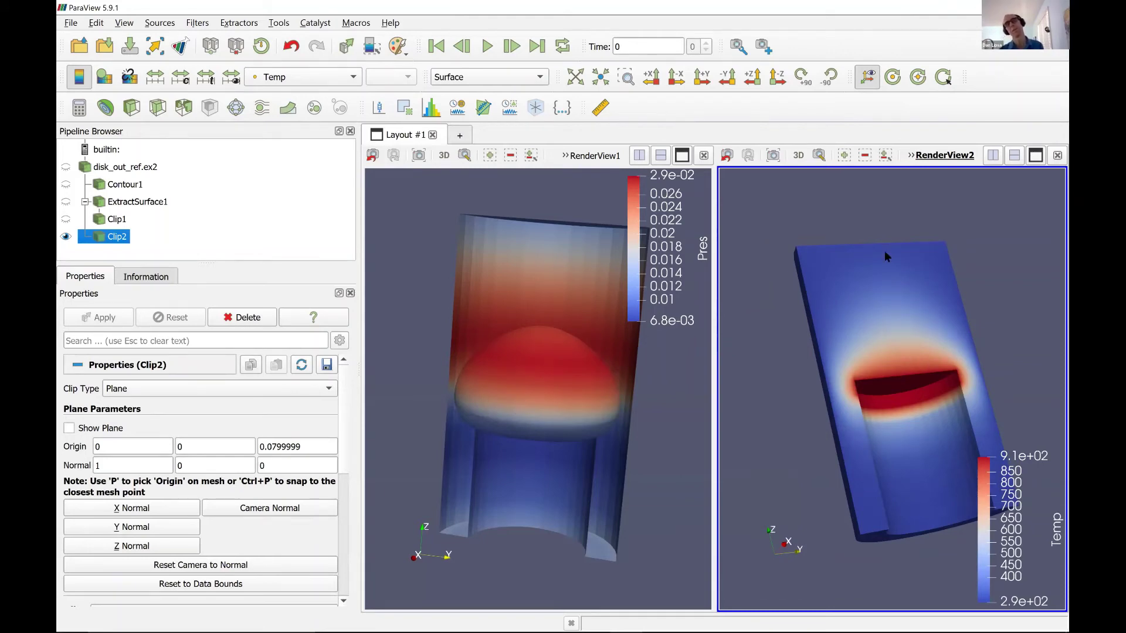
pyautogui.moveTo(901, 271); pyautogui.dragTo(615, 401)
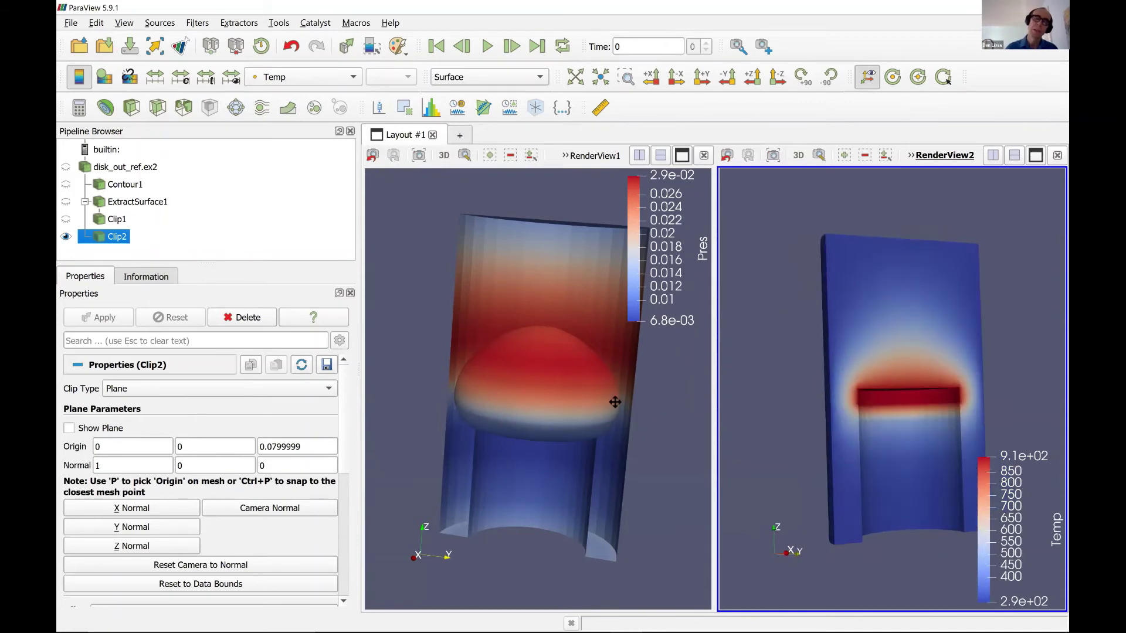
# - Link the camera of RenderView1 with RenderView2, keeping the default link name CameraLink0
pyautogui.click(672, 376)
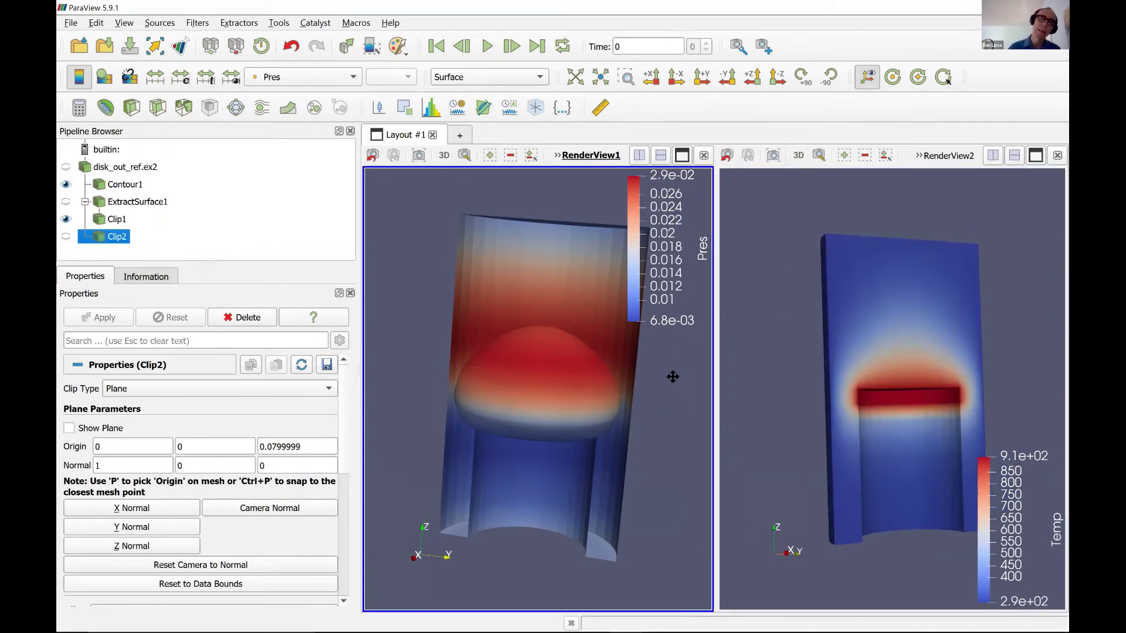
pyautogui.rightClick(673, 378)
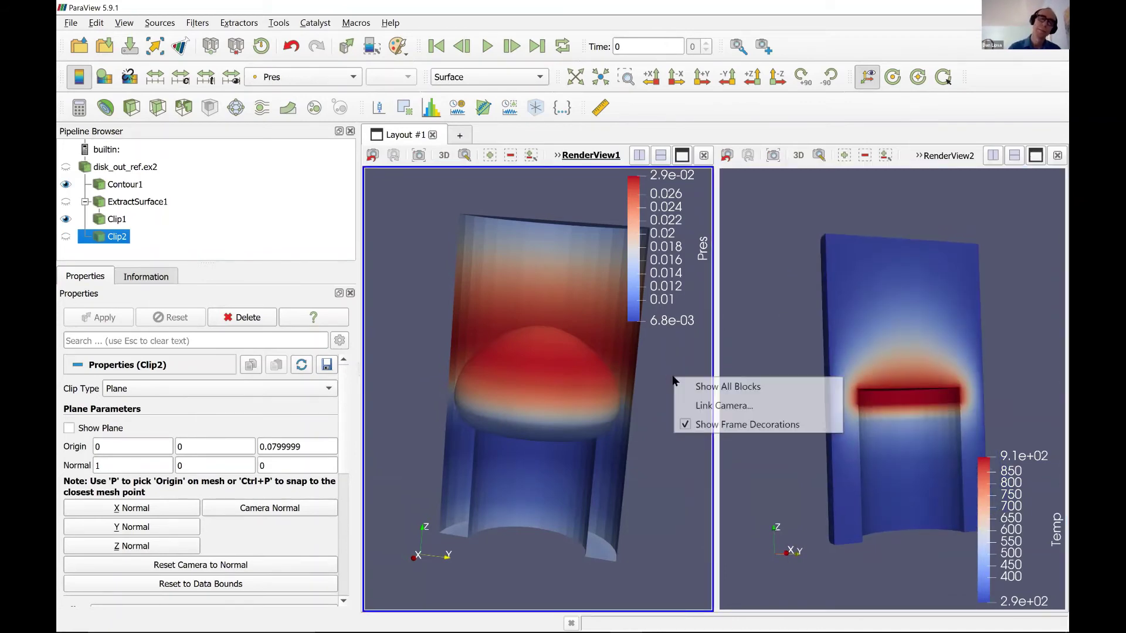
pyautogui.click(712, 405)
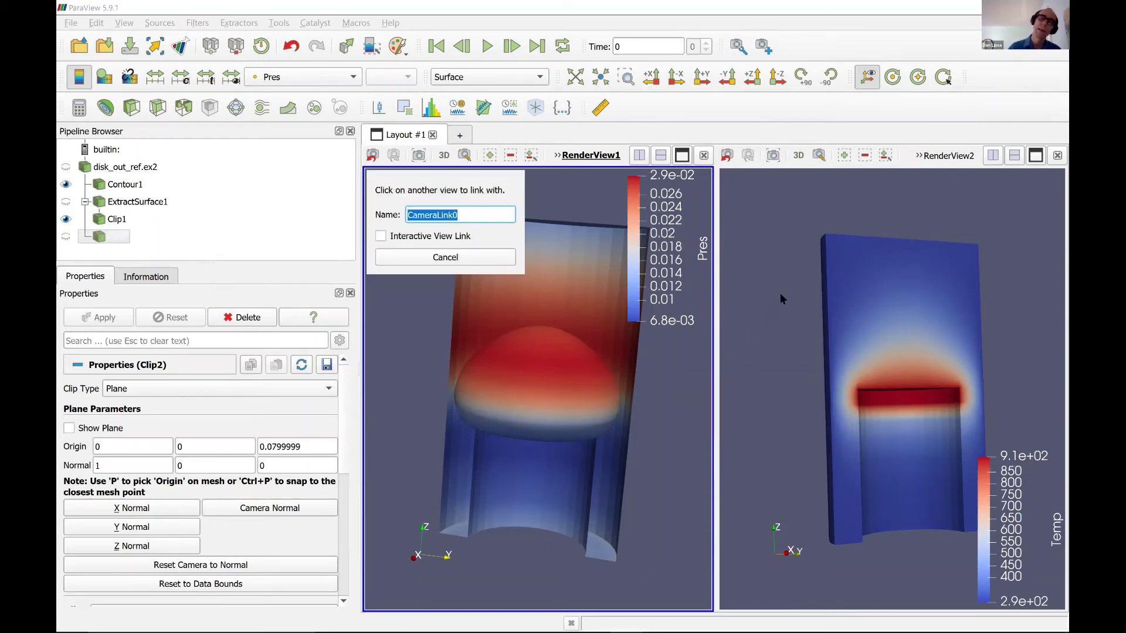
pyautogui.click(780, 296)
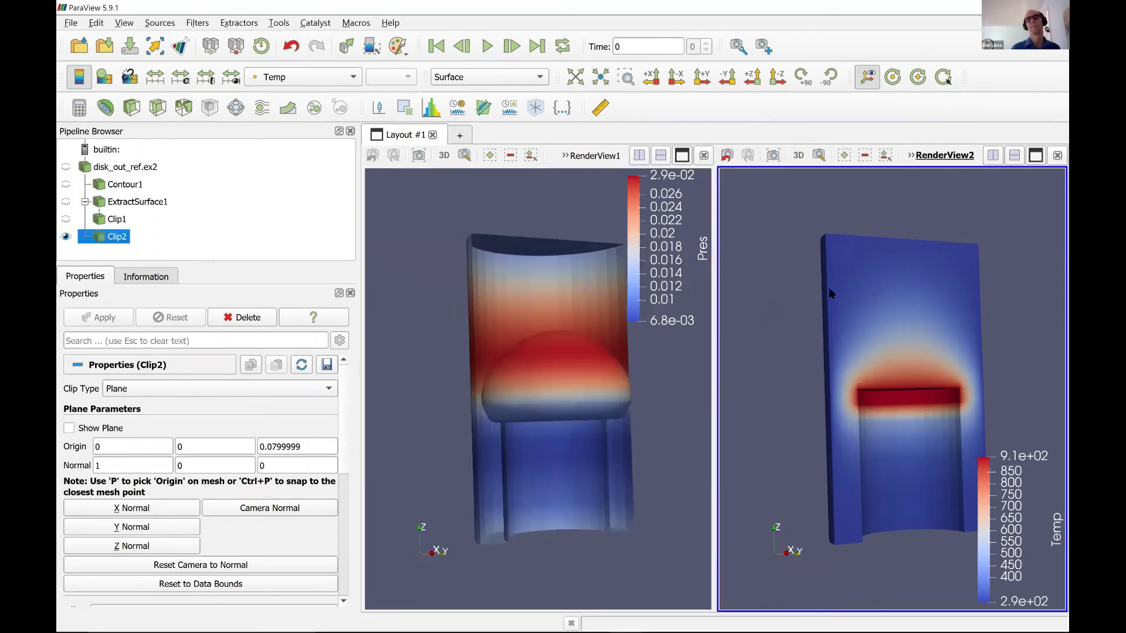
# - Try several directions in the linked views, settle on -X, and move the Pres color legend to RenderView1's lower-right corner
pyautogui.moveTo(828, 288); pyautogui.dragTo(775, 82)
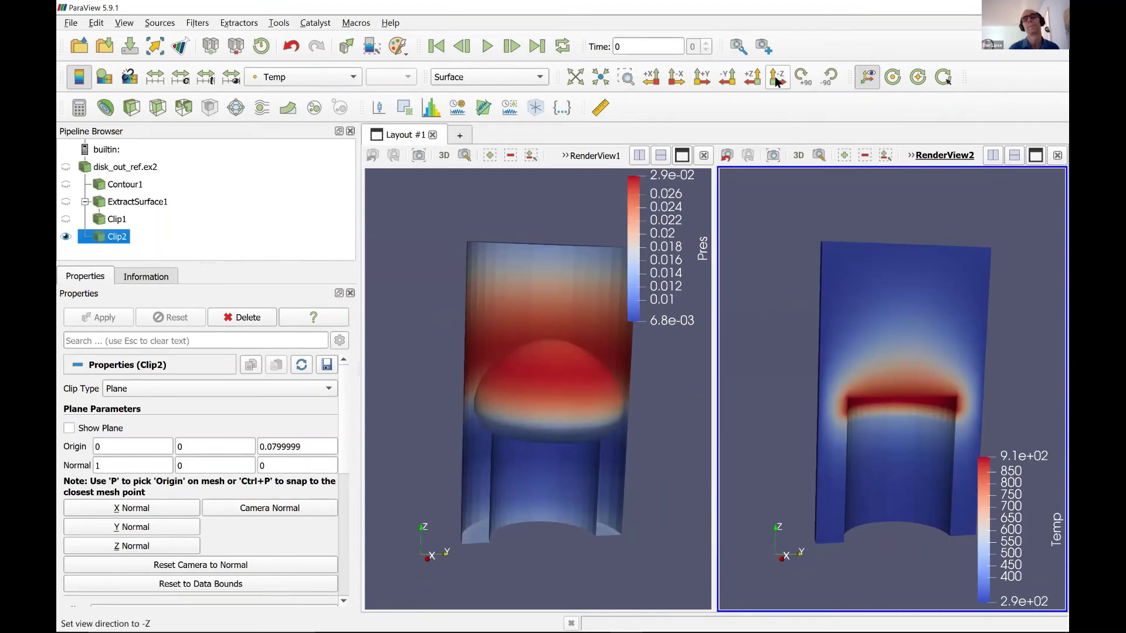
pyautogui.click(777, 77)
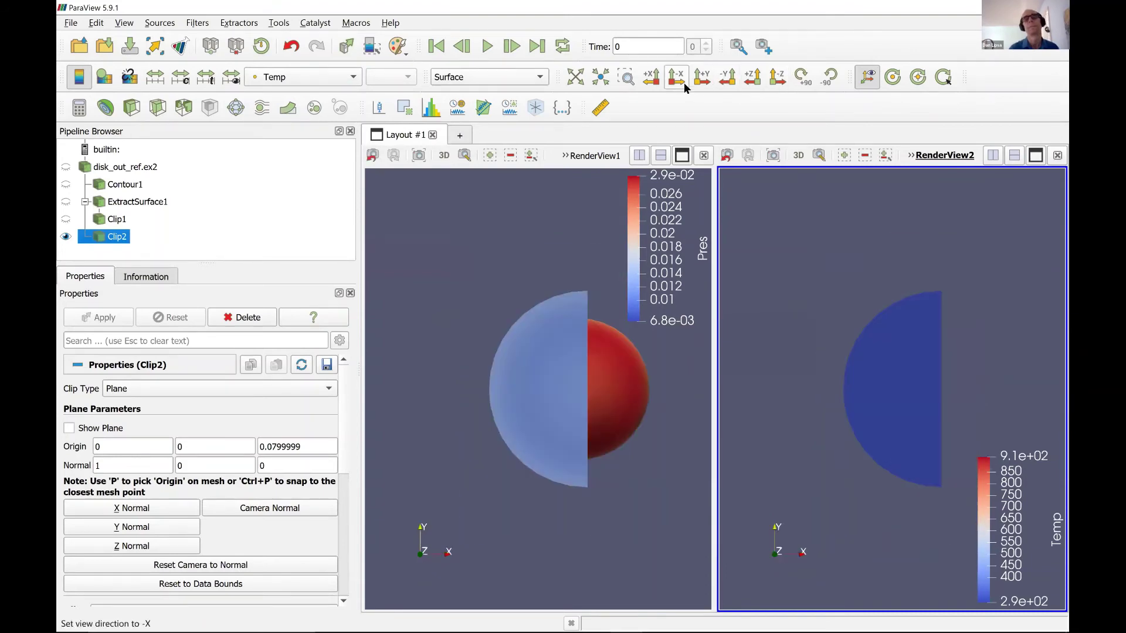
pyautogui.click(705, 82)
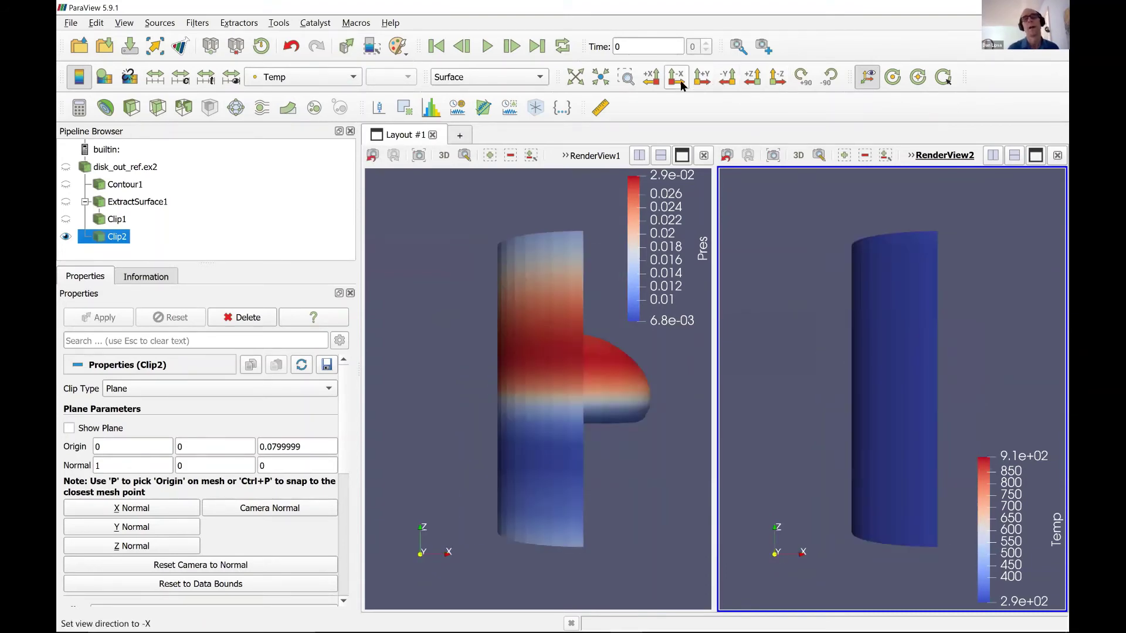
pyautogui.click(681, 82)
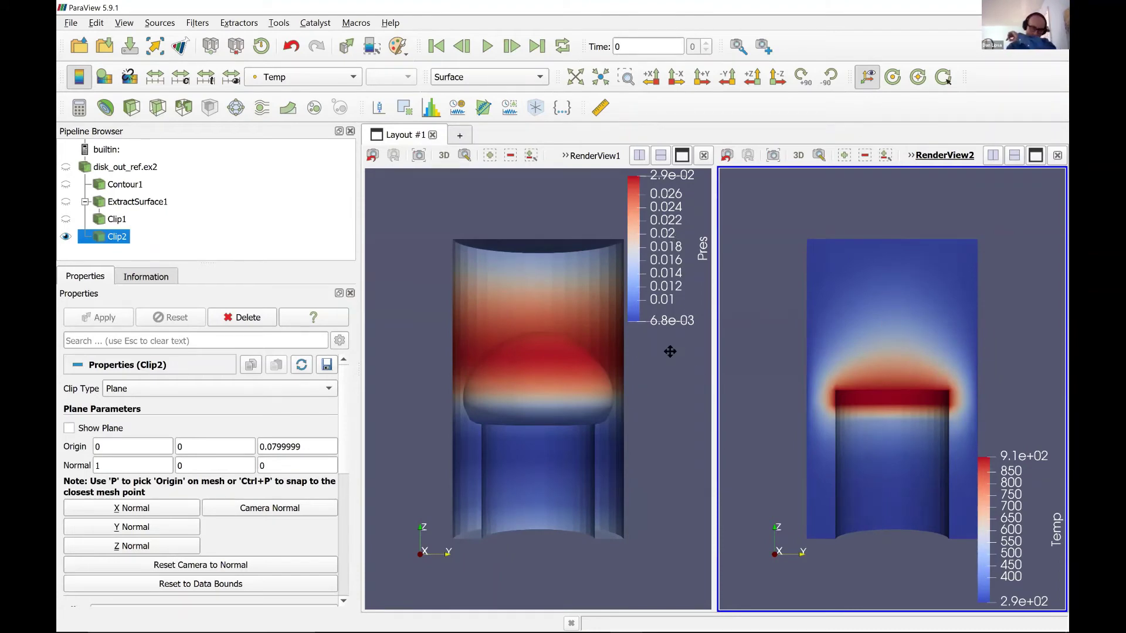
pyautogui.moveTo(671, 264); pyautogui.dragTo(665, 510)
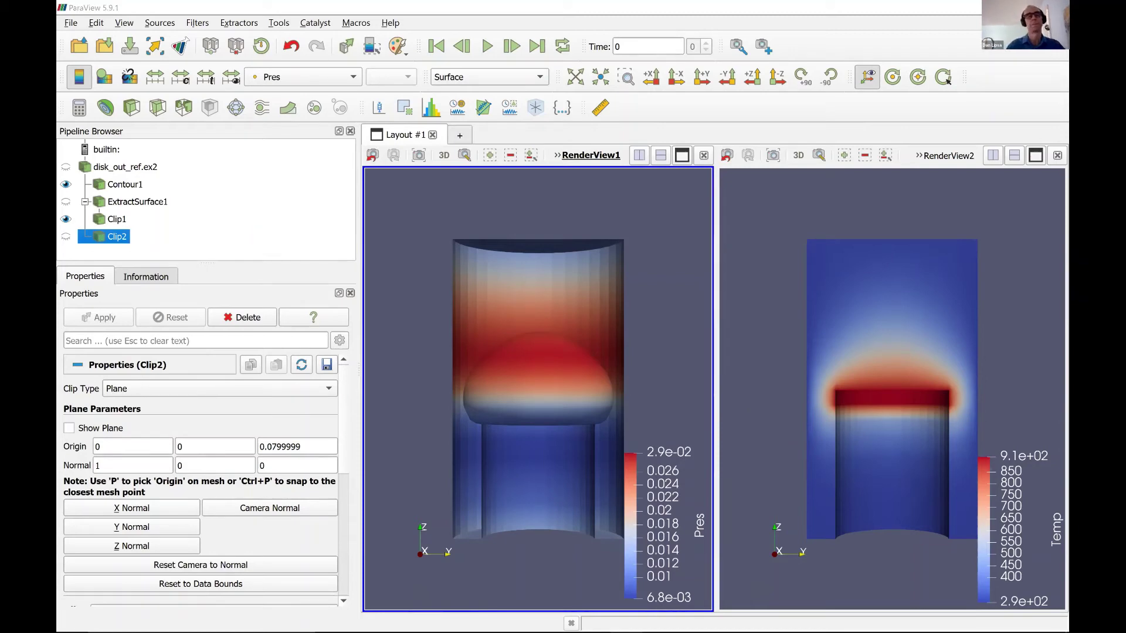
# - Switch to the PowerPoint slide show, advance to the Modifying Views slide, and return to ParaView
pyautogui.hotkey('alt', 'Tab')
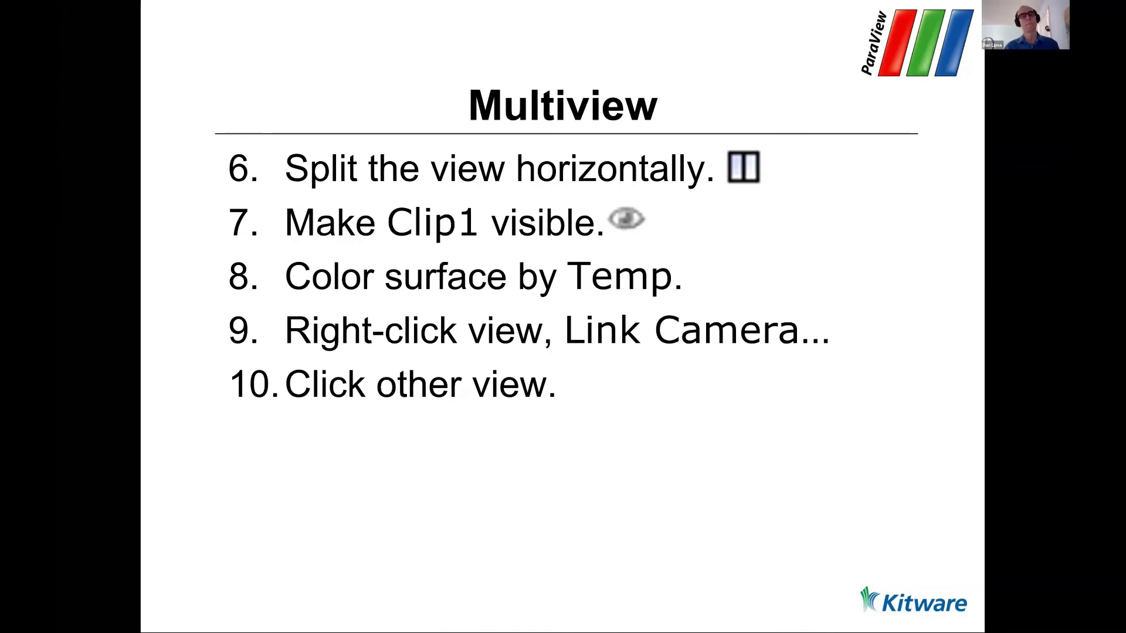
pyautogui.press('Right')
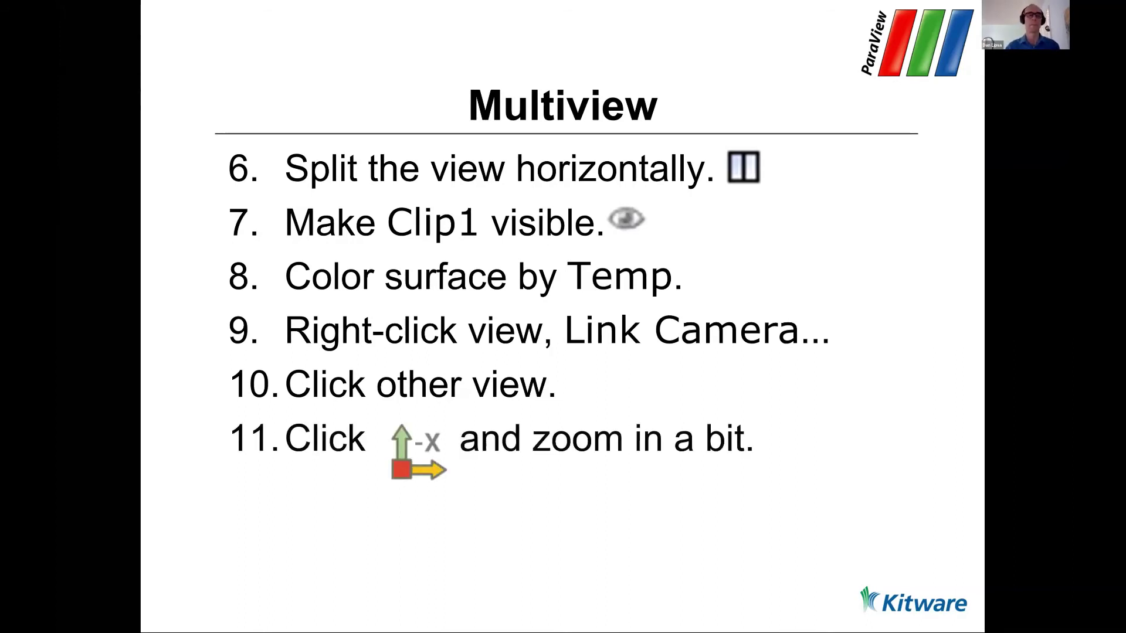
pyautogui.press('Right')
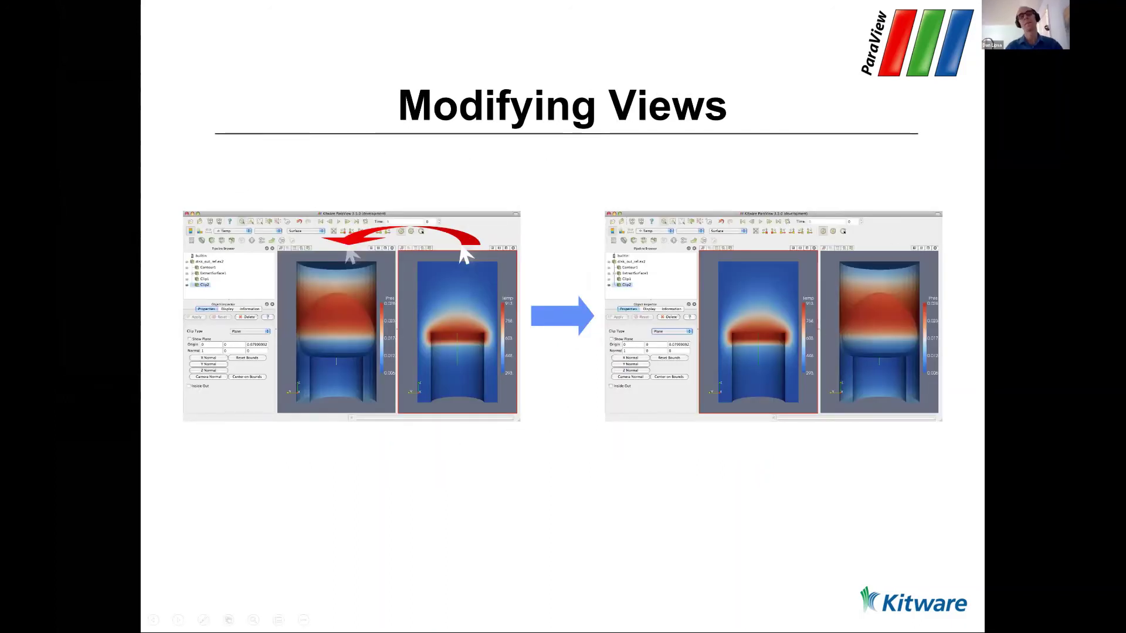
pyautogui.hotkey('alt', 'Tab')
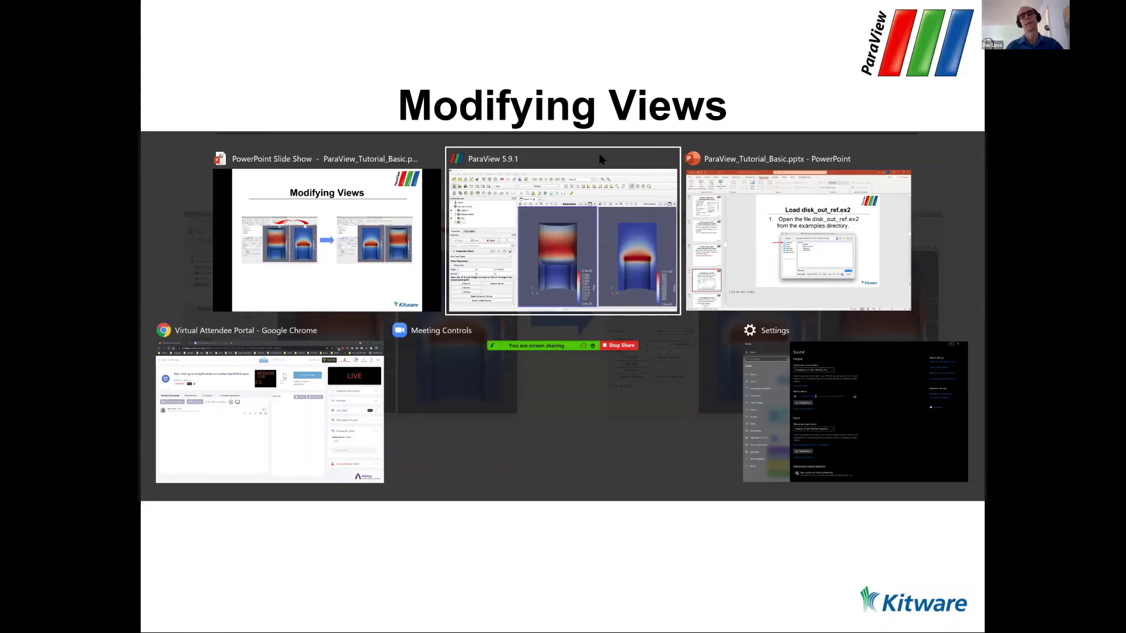
pyautogui.click(671, 159)
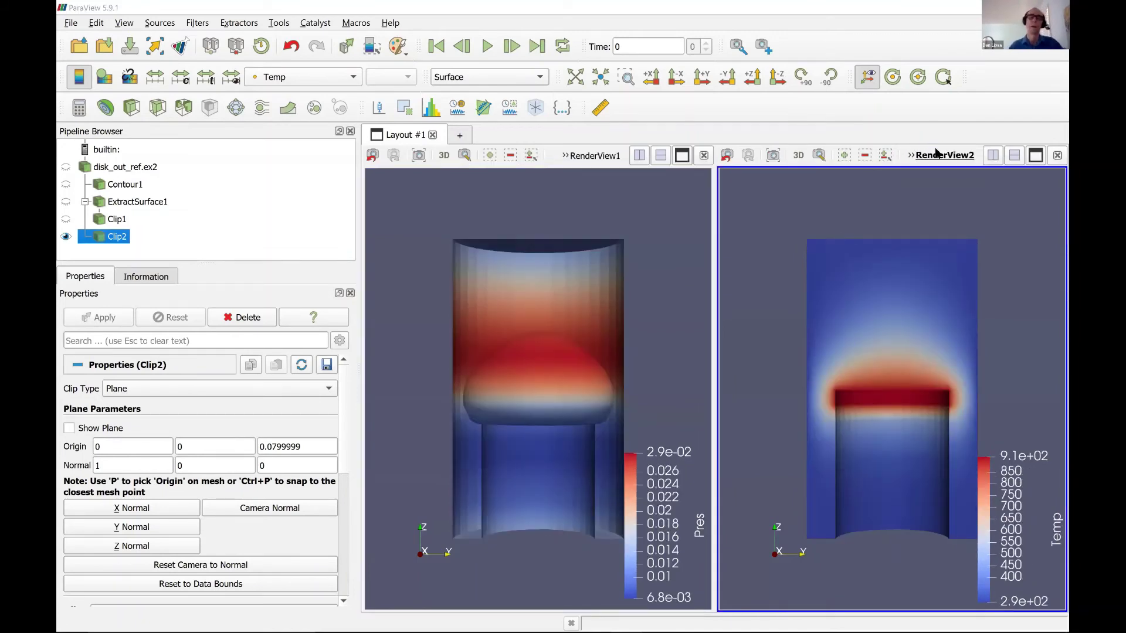
# - Advance the PowerPoint slide show to the Reset ParaView slide, and reset the session in ParaView, discarding the current visualization
pyautogui.hotkey('alt', 'Tab')
pyautogui.press('Right')
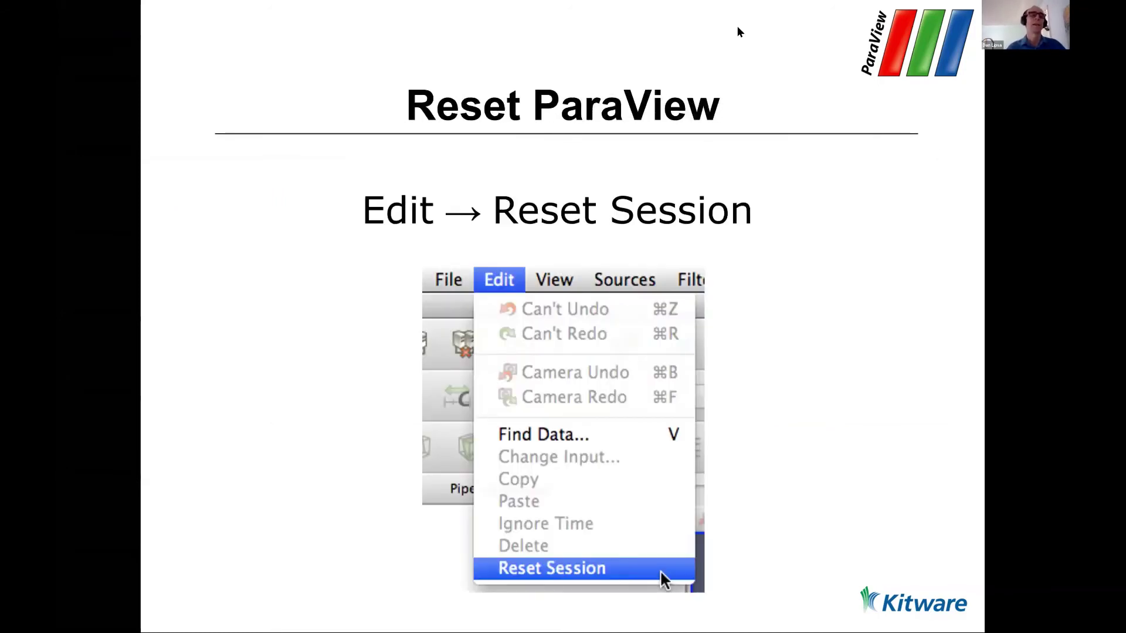
pyautogui.hotkey('alt', 'Tab')
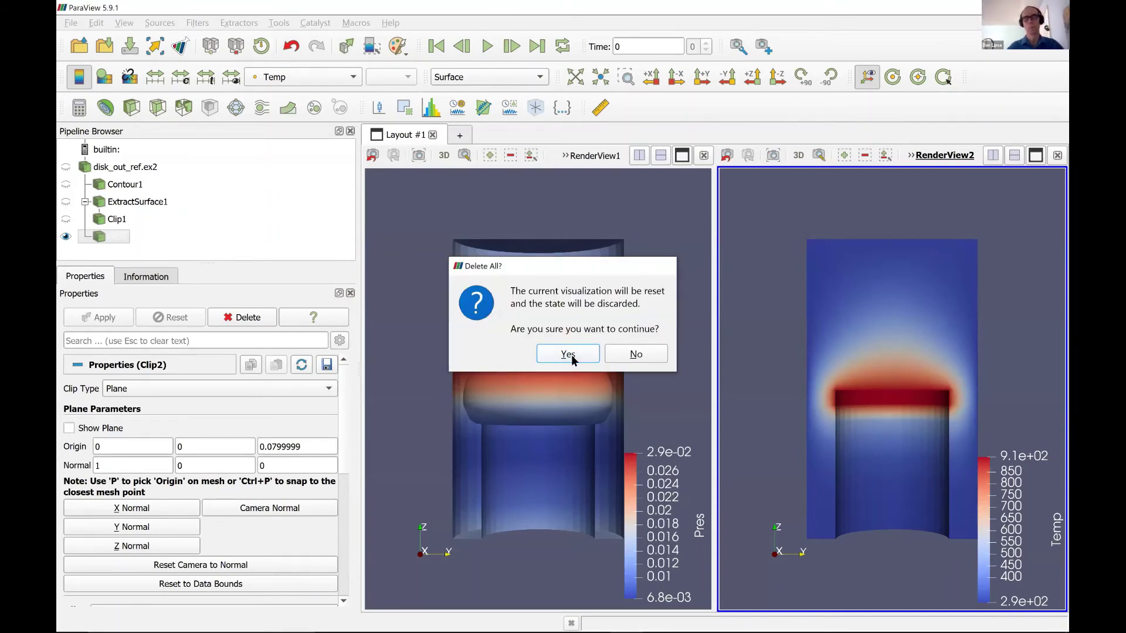
pyautogui.click(568, 355)
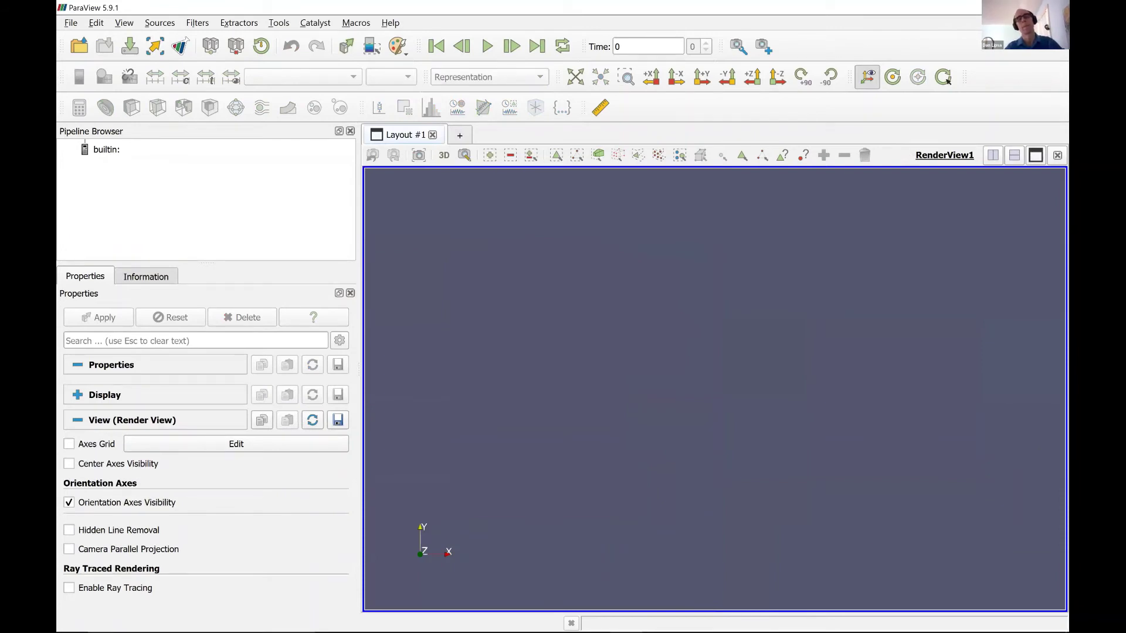
# - Switch to the PowerPoint slide show, advance to the Streamlines instructions, and return to ParaView
pyautogui.hotkey('alt', 'Tab')
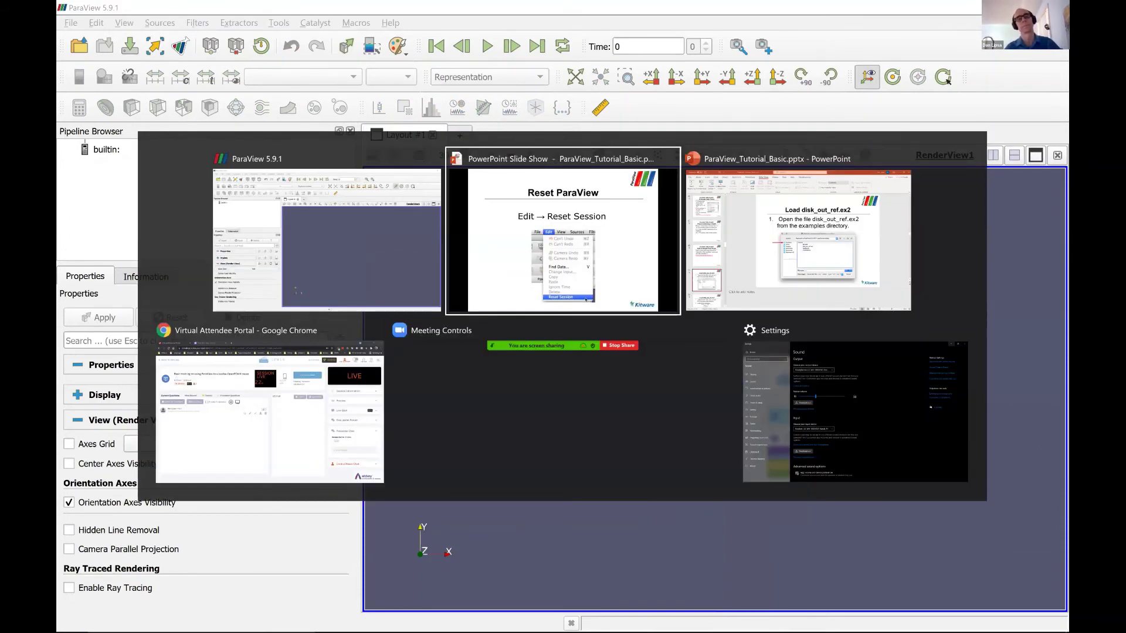
pyautogui.press('Right')
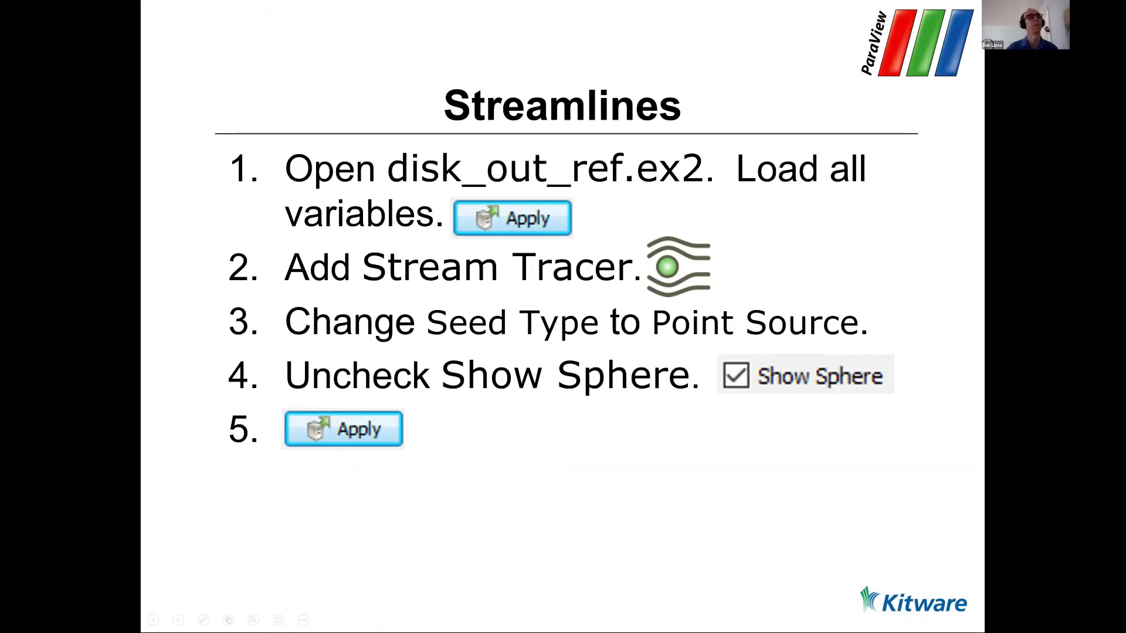
pyautogui.hotkey('alt', 'Tab')
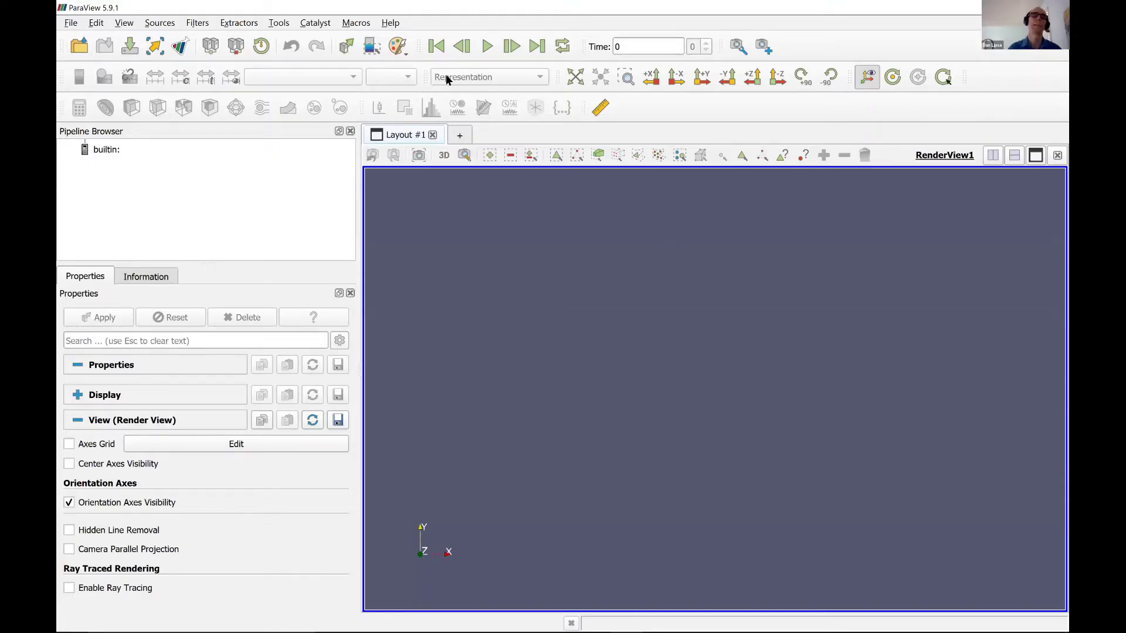
# - Reopen the recent file disk_out_ref.ex2 and load it with all variables enabled
pyautogui.click(71, 22)
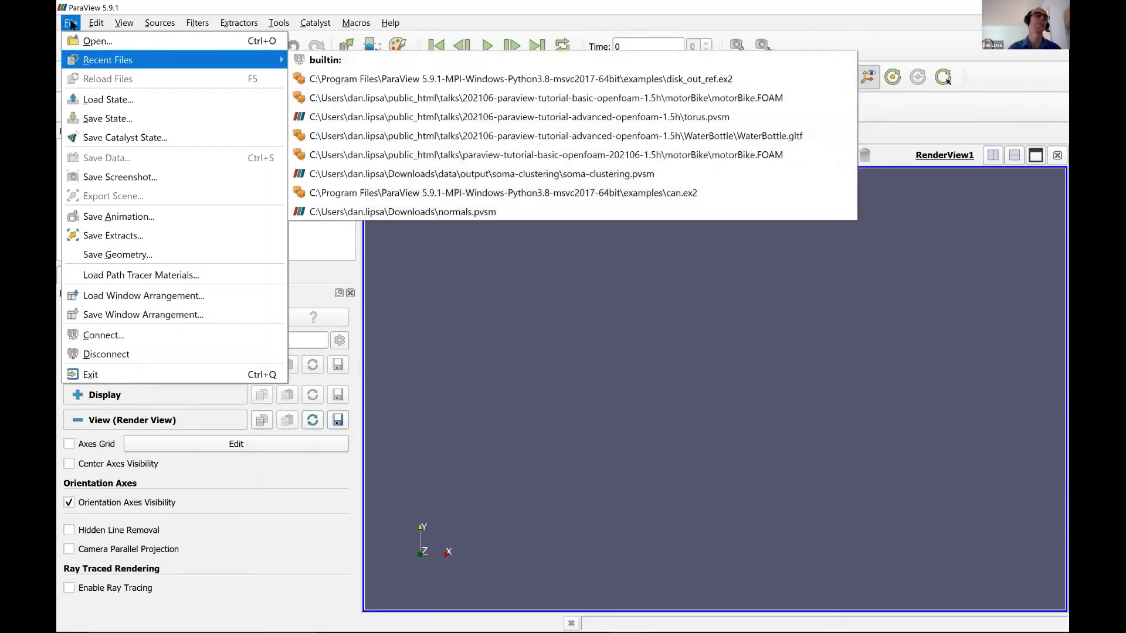
pyautogui.moveTo(96, 22)
pyautogui.press('Left')
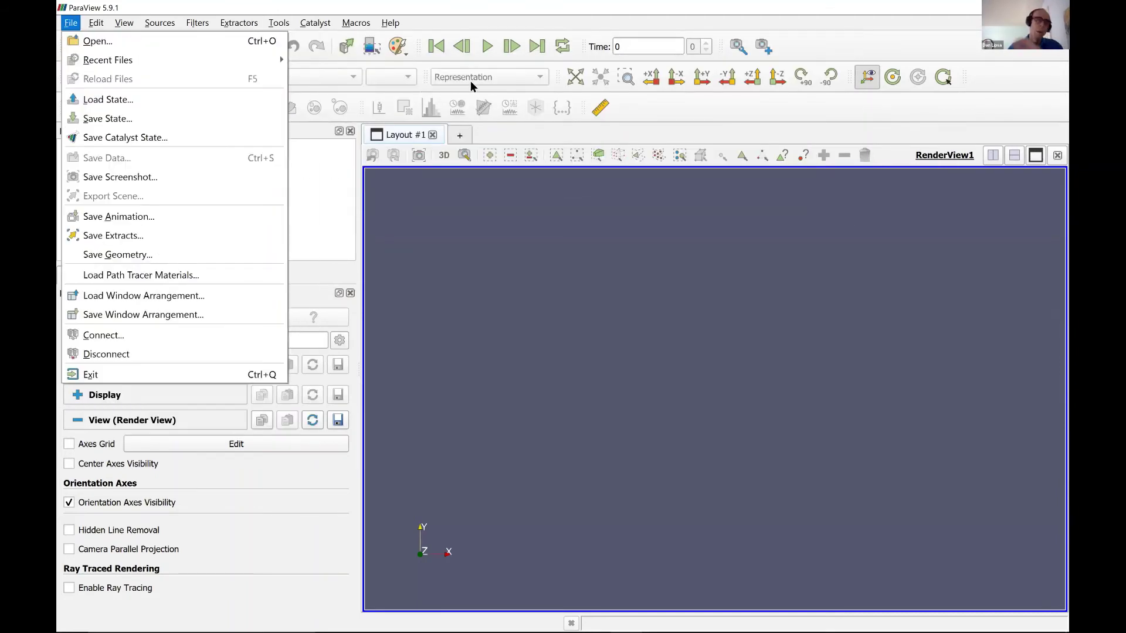
pyautogui.press('Down')
pyautogui.press('Down')
pyautogui.press('Right')
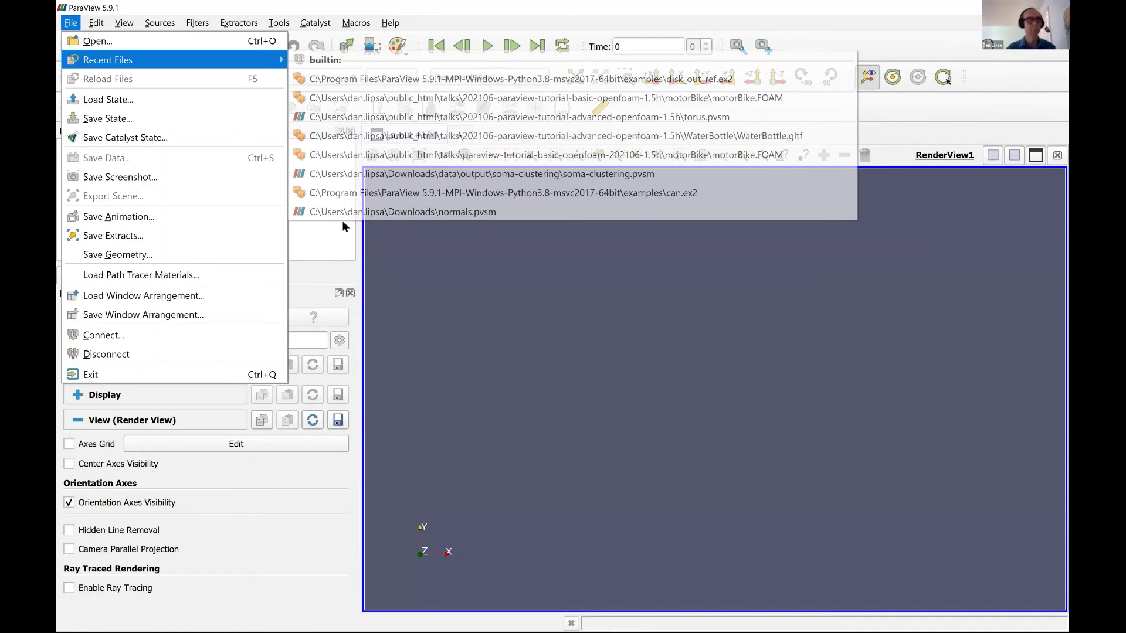
pyautogui.press('Return')
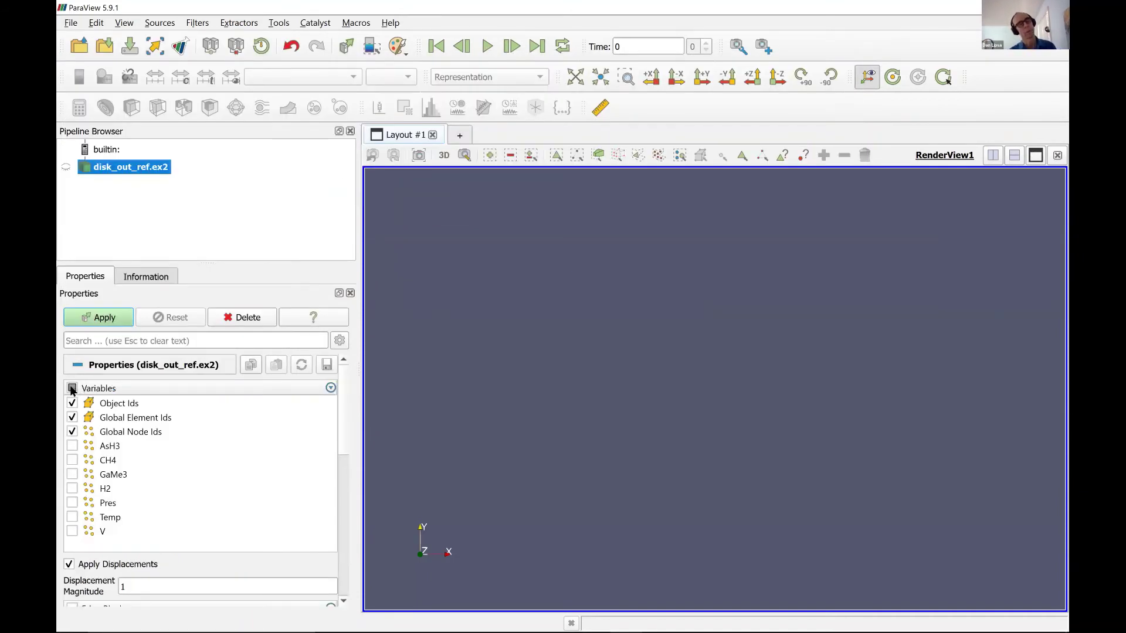
pyautogui.click(72, 389)
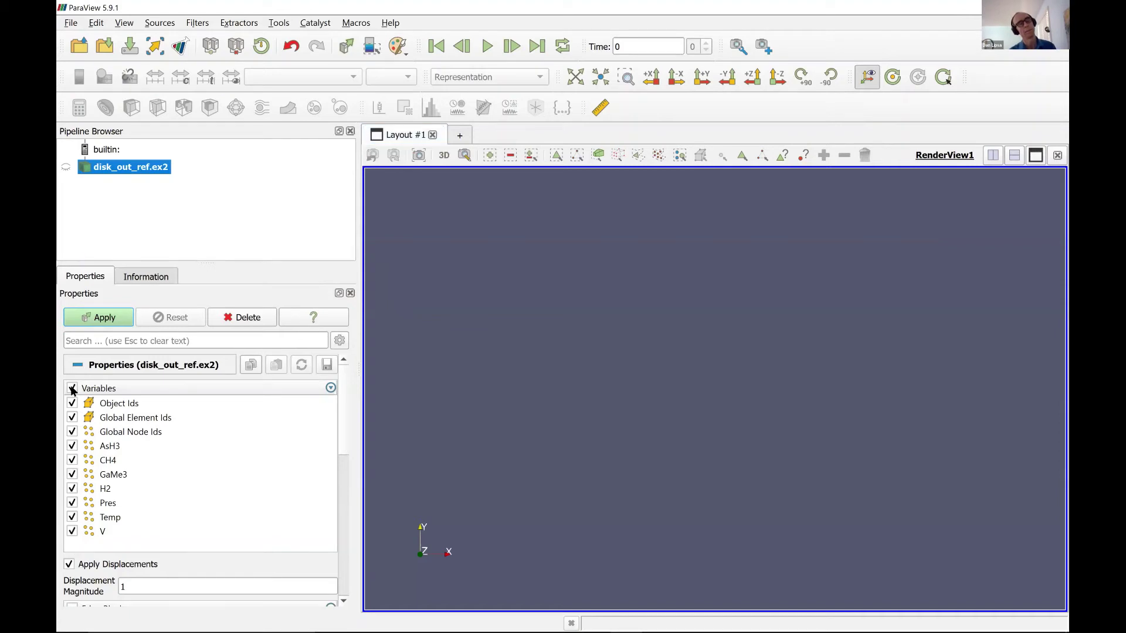
pyautogui.click(111, 317)
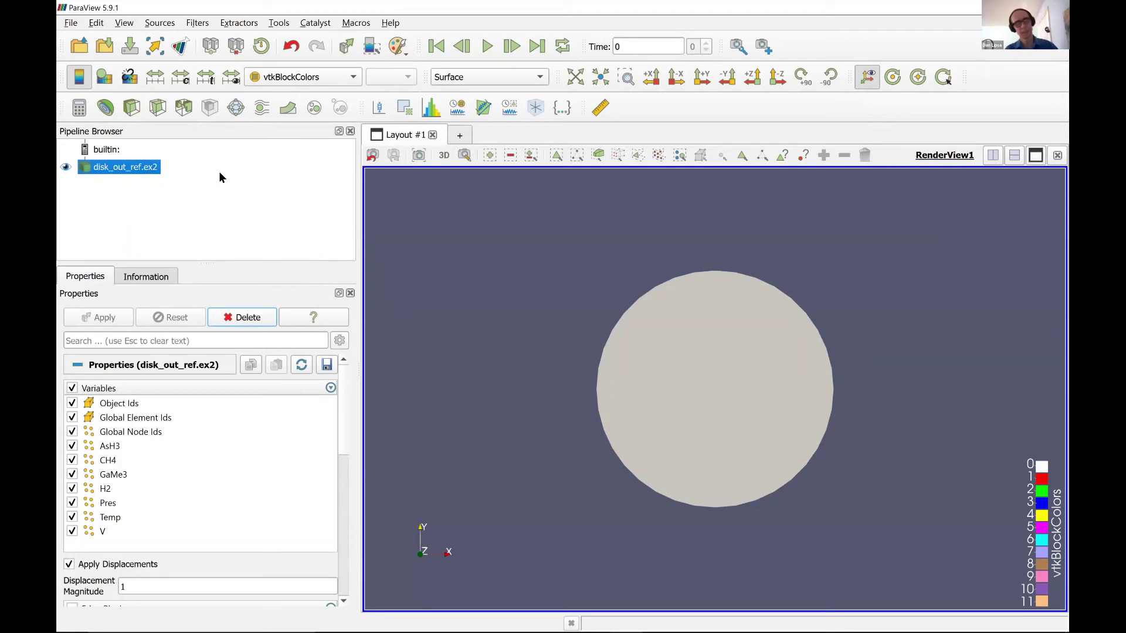
pyautogui.hotkey('ctrl', 'space')
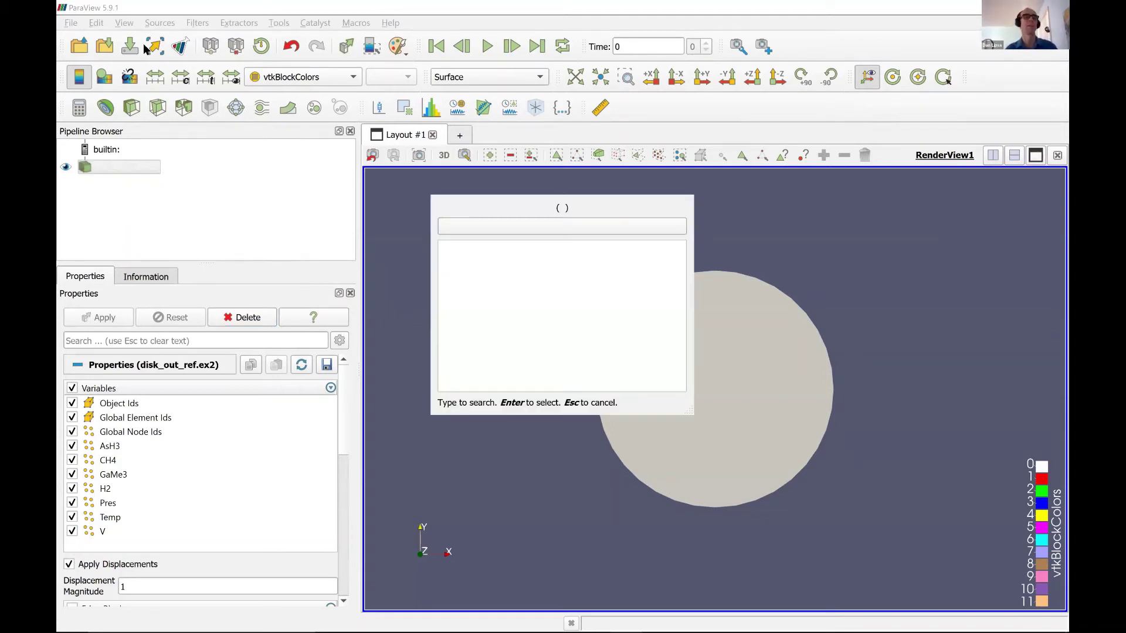
pyautogui.write('c')
pyautogui.press('Escape')
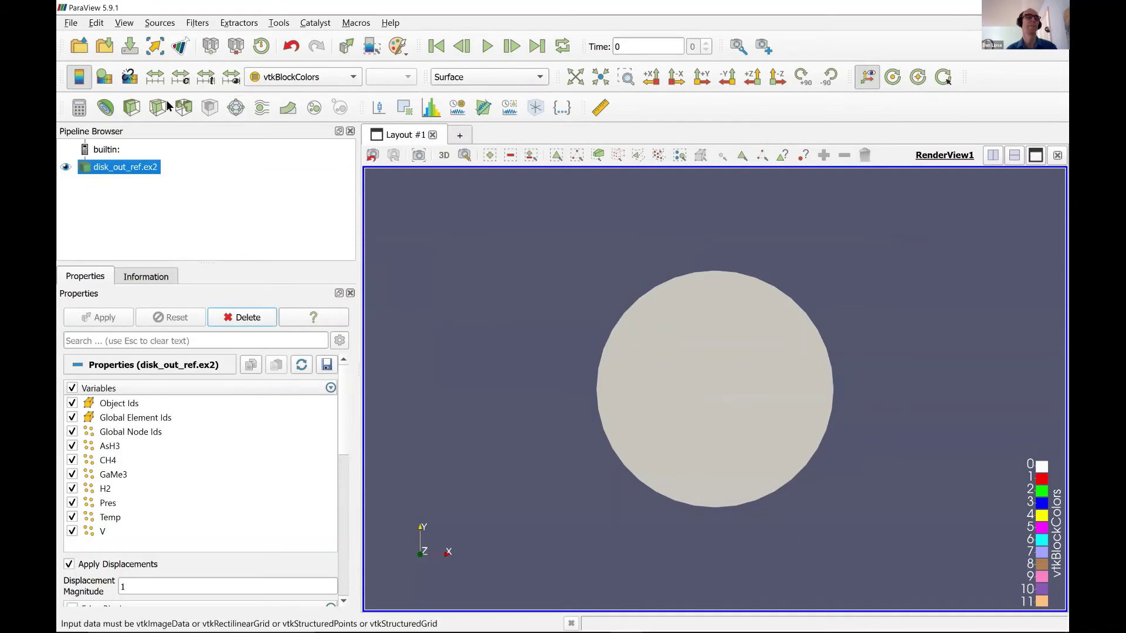
# - Add a Stream Tracer to disk_out_ref.ex2 using vectors V, set its seed type to Point Cloud, and apply it
pyautogui.click(262, 107)
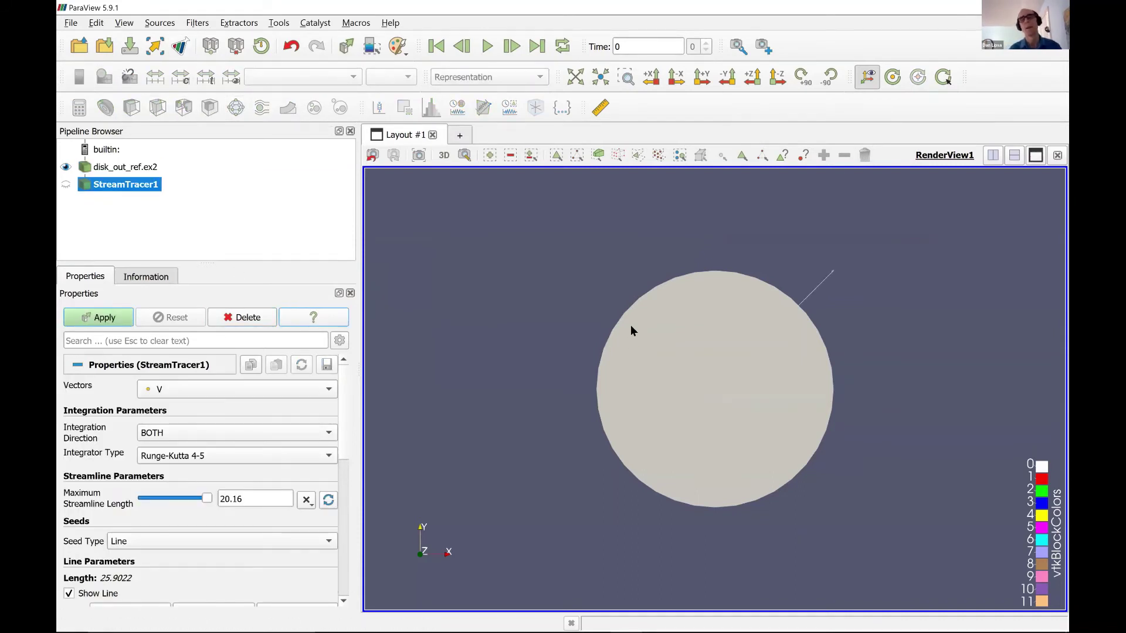
pyautogui.moveTo(717, 351); pyautogui.dragTo(722, 318)
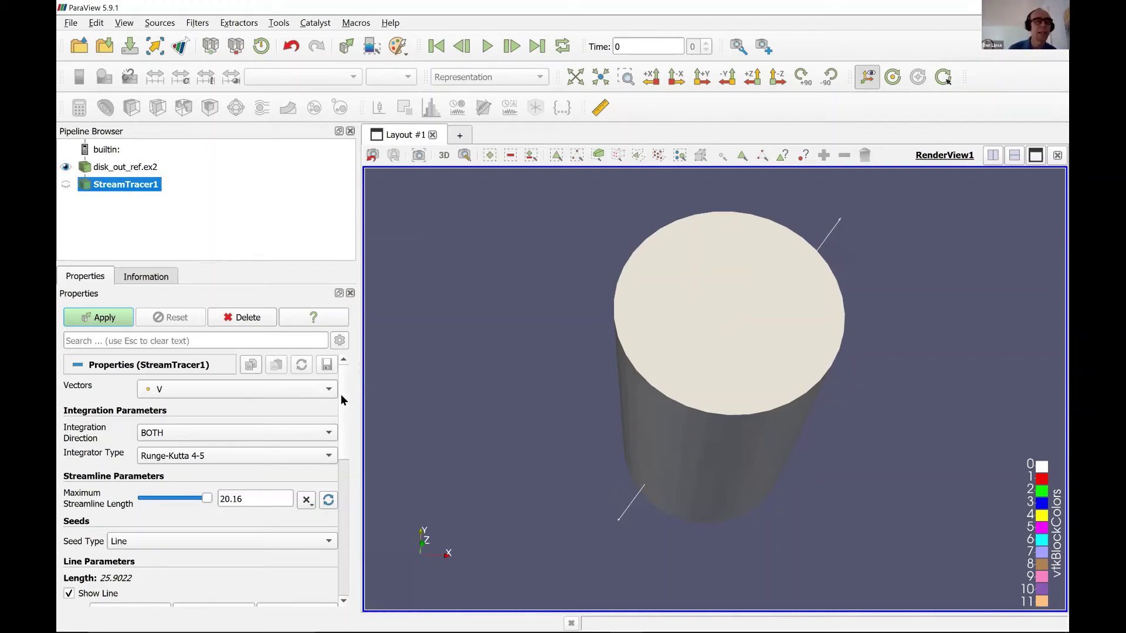
pyautogui.scroll(-2, 340, 396)
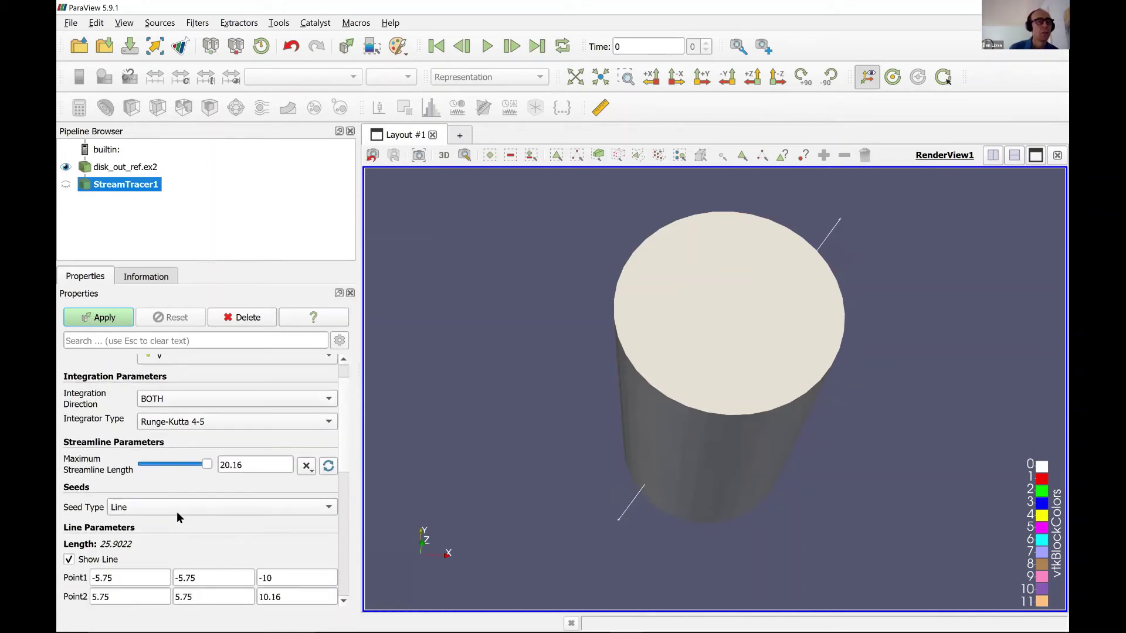
pyautogui.click(177, 508)
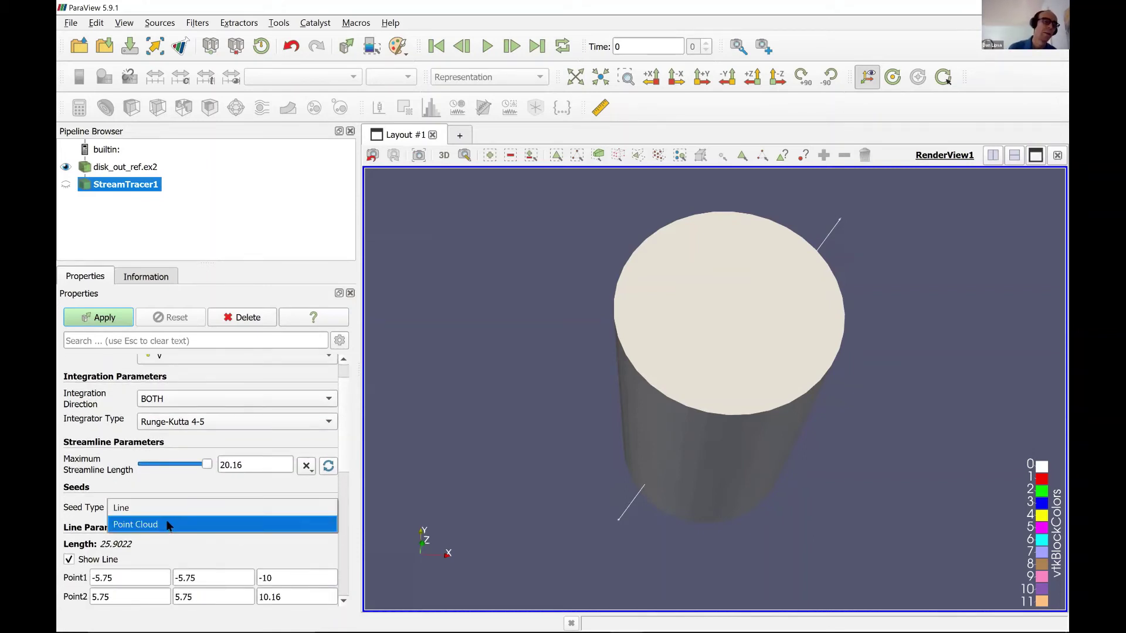
pyautogui.click(168, 524)
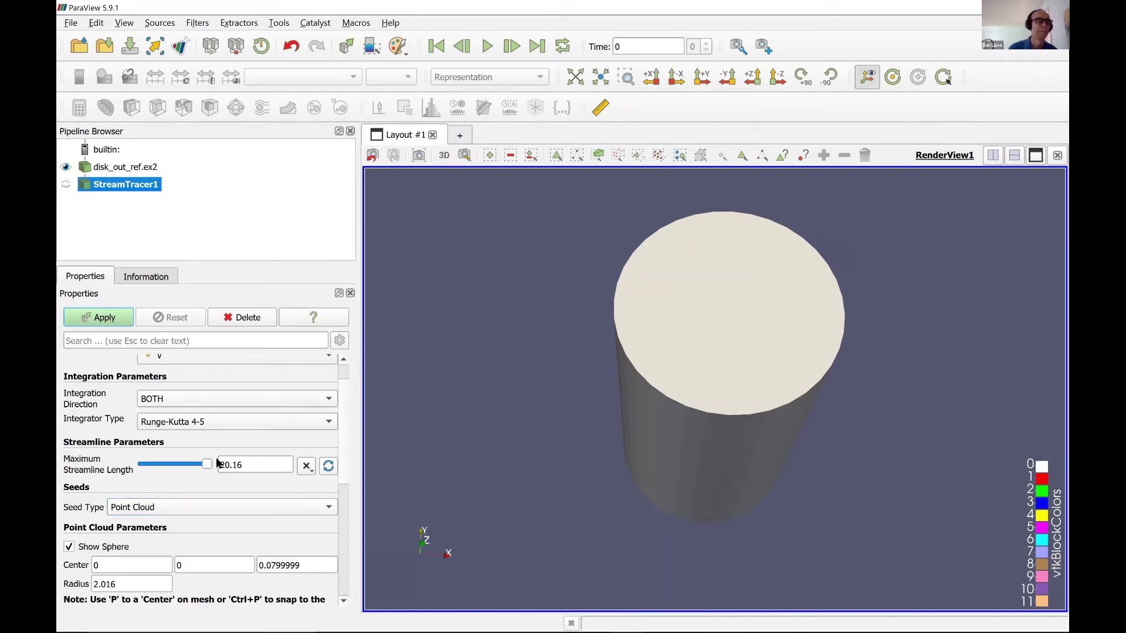
pyautogui.scroll(-2, 157, 495)
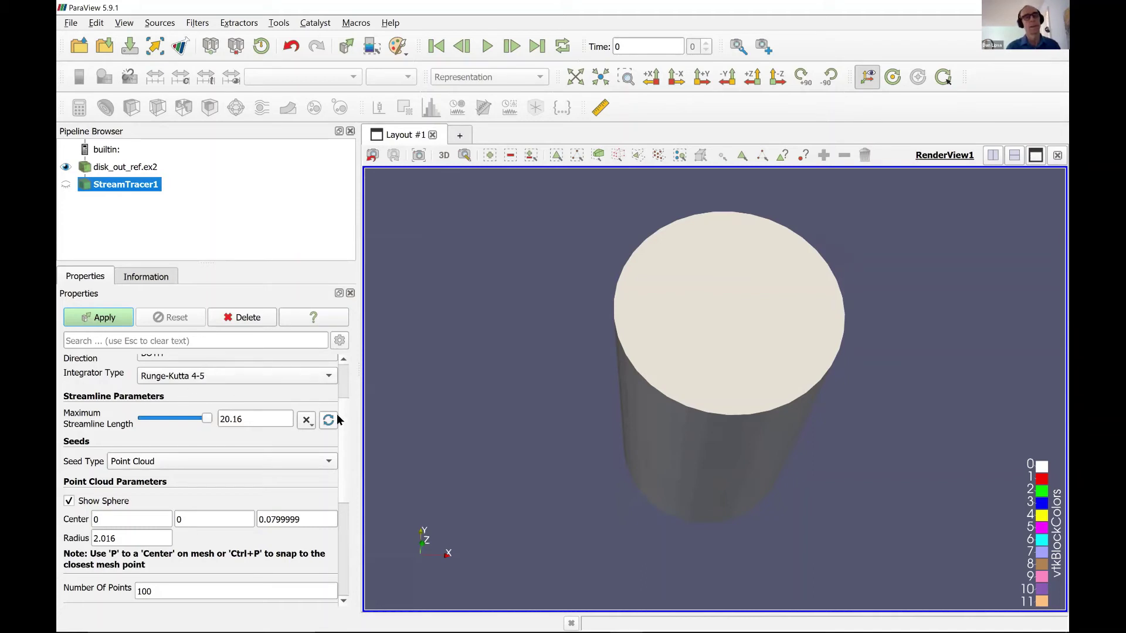
pyautogui.moveTo(338, 411); pyautogui.dragTo(337, 375)
pyautogui.scroll(1, 338, 364)
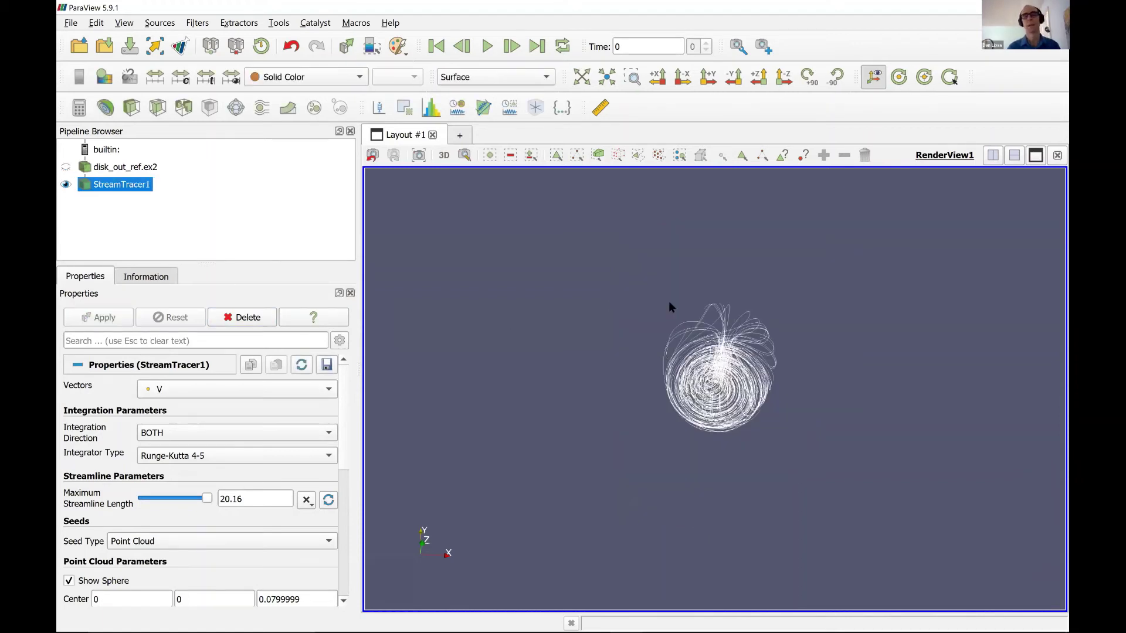
# - Orient the streamlines side-on with Z pointing up and hide the Point Cloud seed sphere
pyautogui.moveTo(623, 280); pyautogui.dragTo(645, 279)
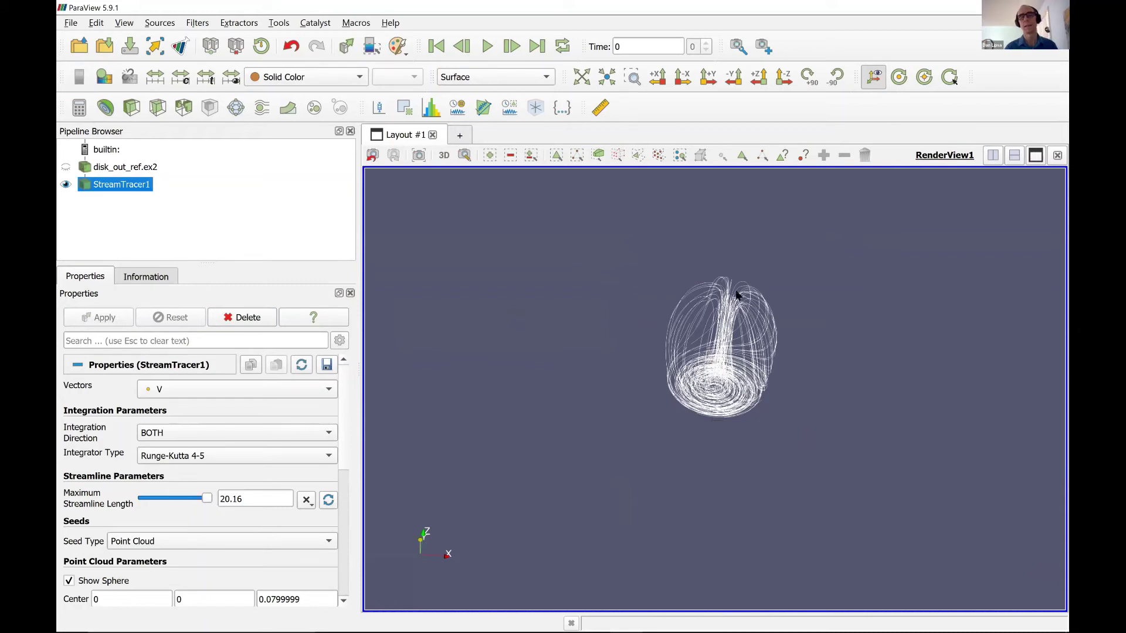
pyautogui.moveTo(738, 296); pyautogui.dragTo(732, 410)
pyautogui.moveTo(724, 353); pyautogui.dragTo(684, 371)
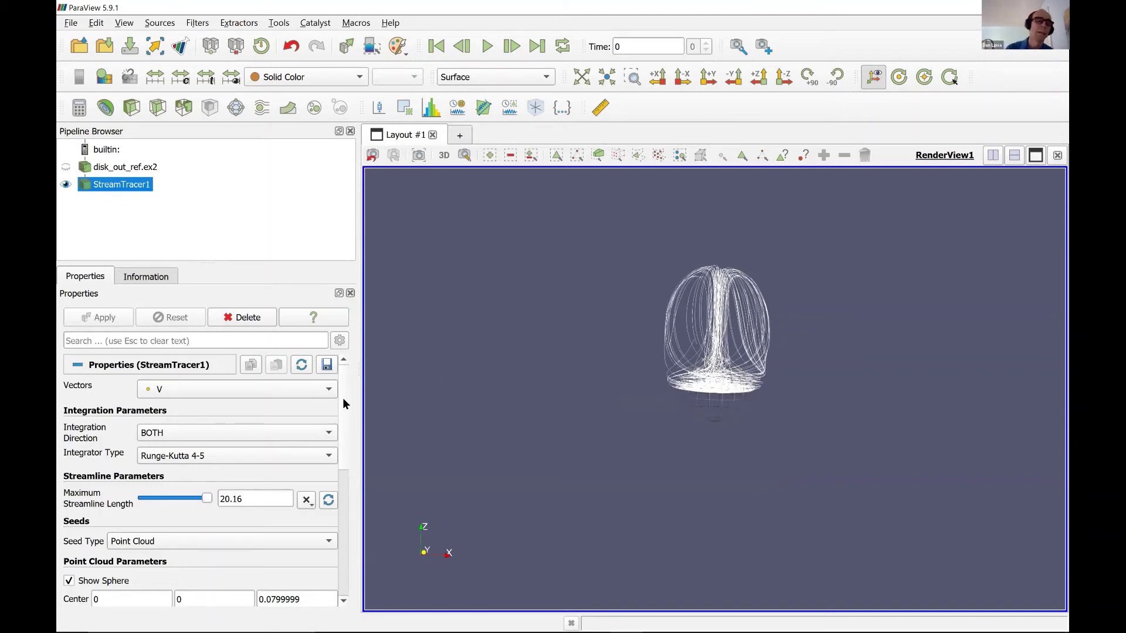
pyautogui.scroll(-2, 341, 414)
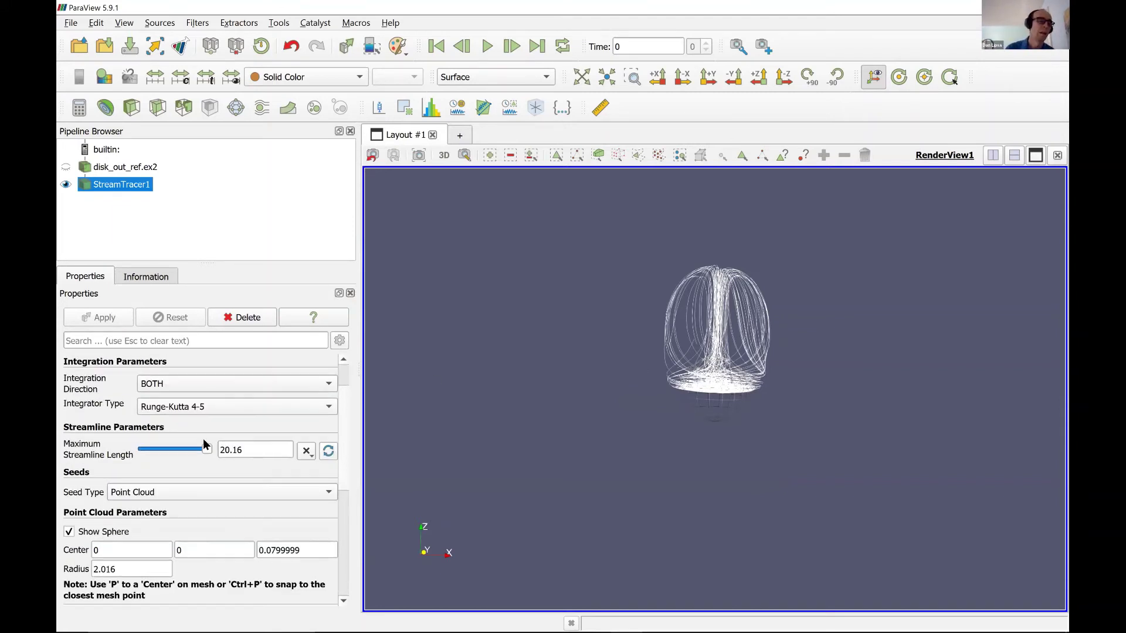
pyautogui.click(70, 532)
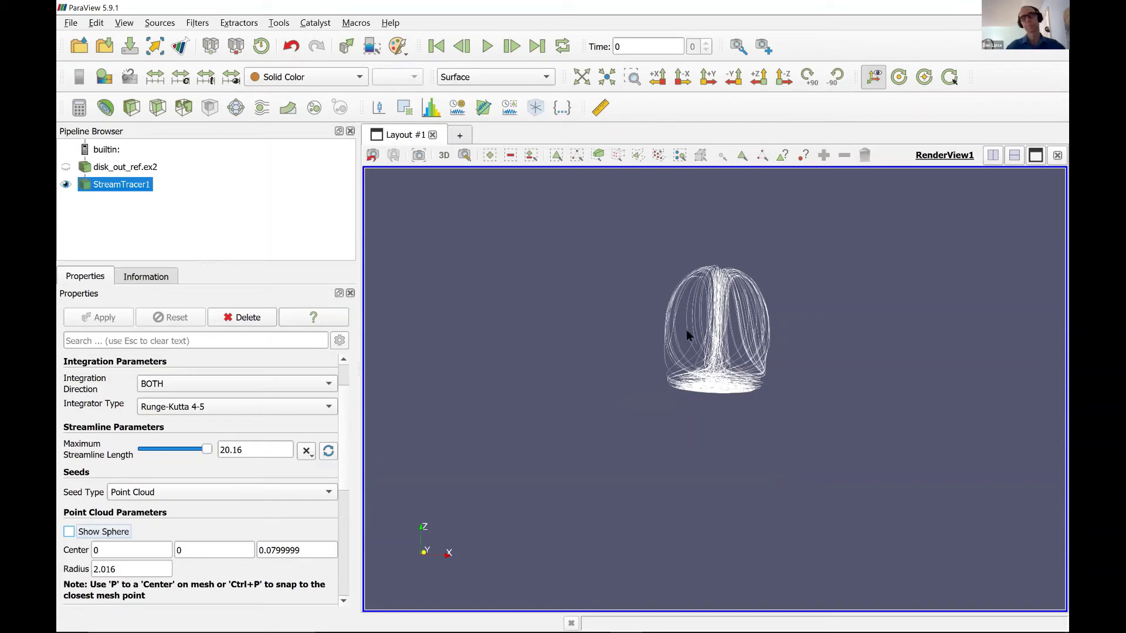
pyautogui.moveTo(715, 328); pyautogui.dragTo(721, 326)
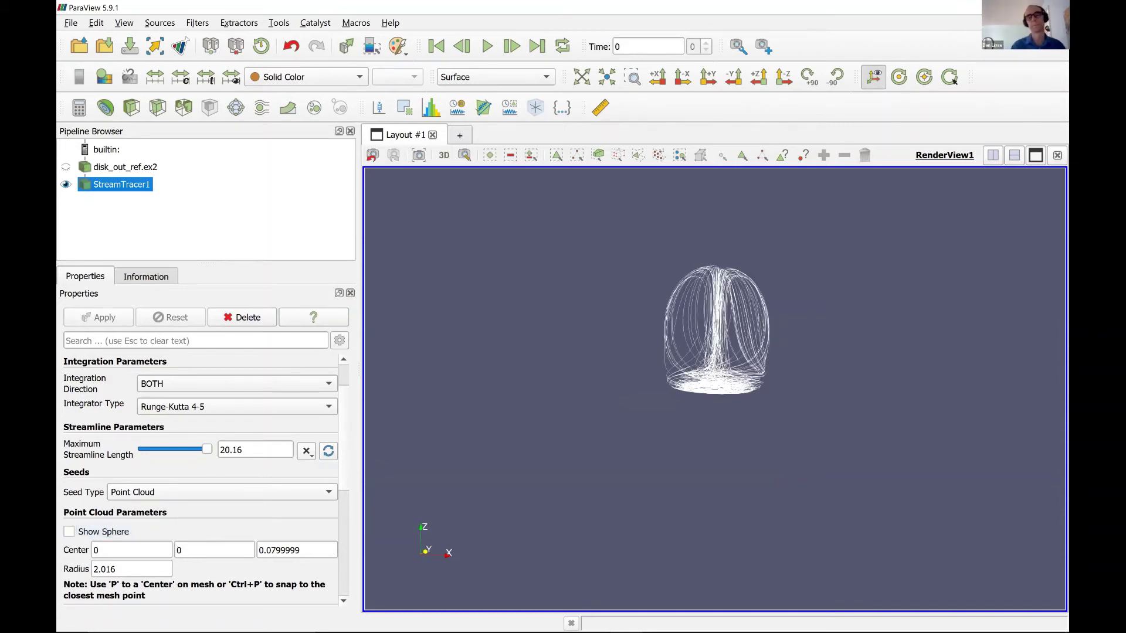
# - Check the Streamlines slide in PowerPoint, return to ParaView, and apply a Tube filter to StreamTracer1
pyautogui.hotkey('alt', 'Tab')
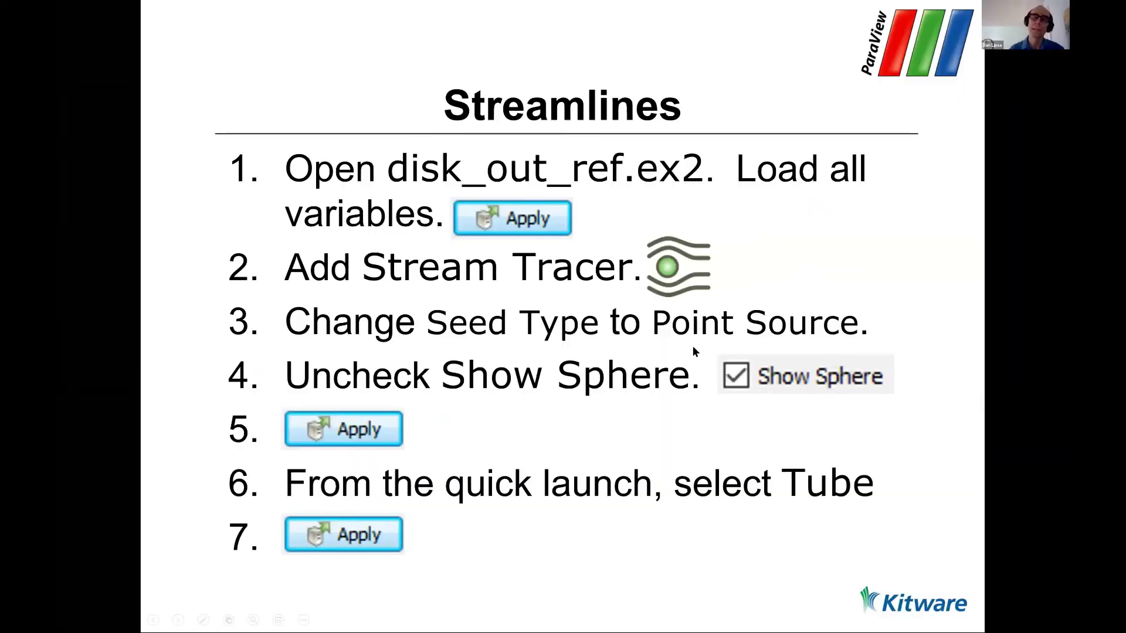
pyautogui.hotkey('alt', 'Tab')
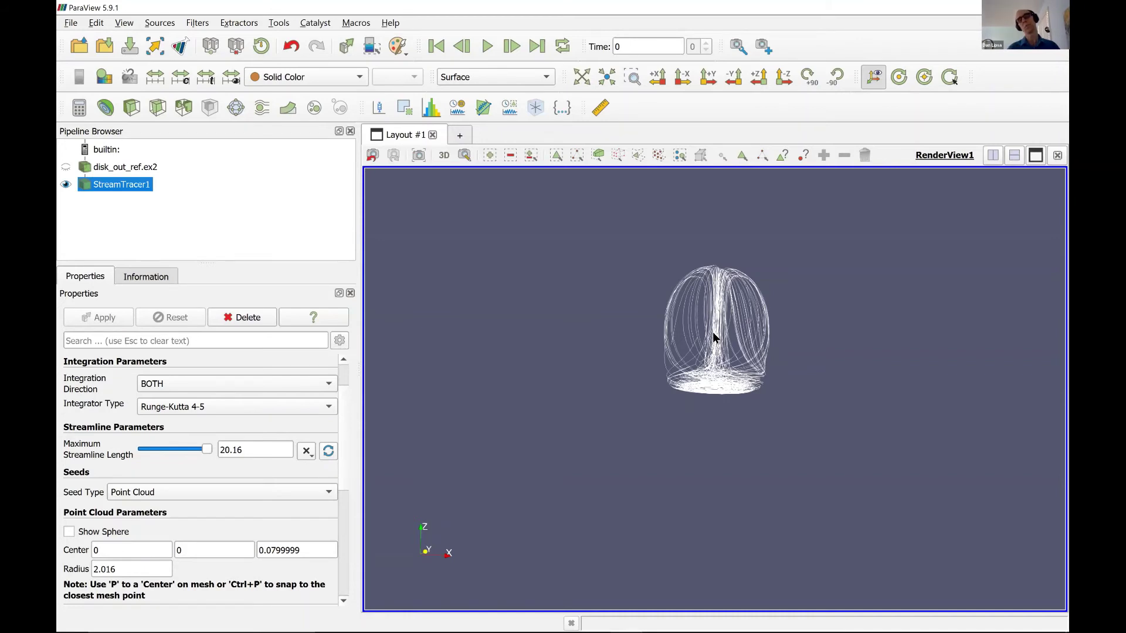
pyautogui.hotkey('ctrl', 'space')
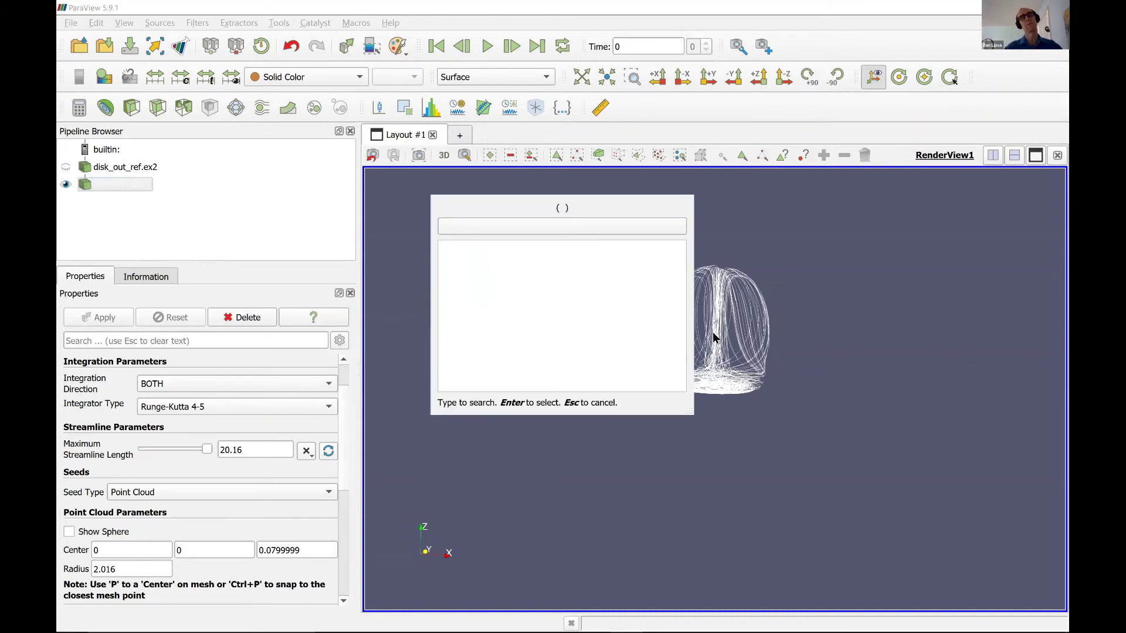
pyautogui.write('tube')
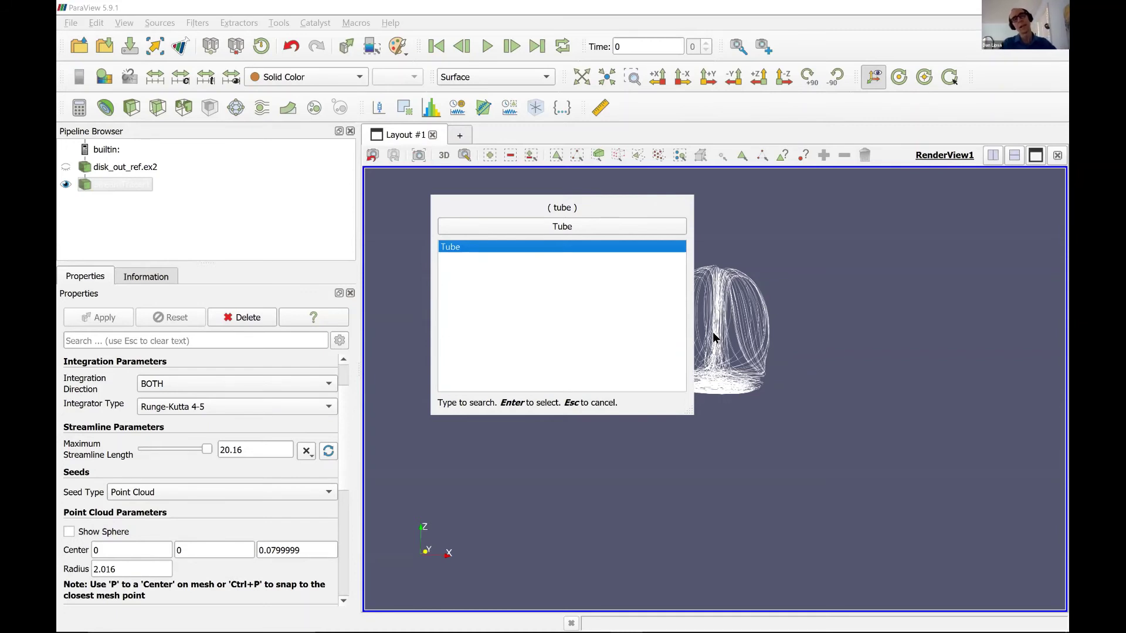
pyautogui.press('Return')
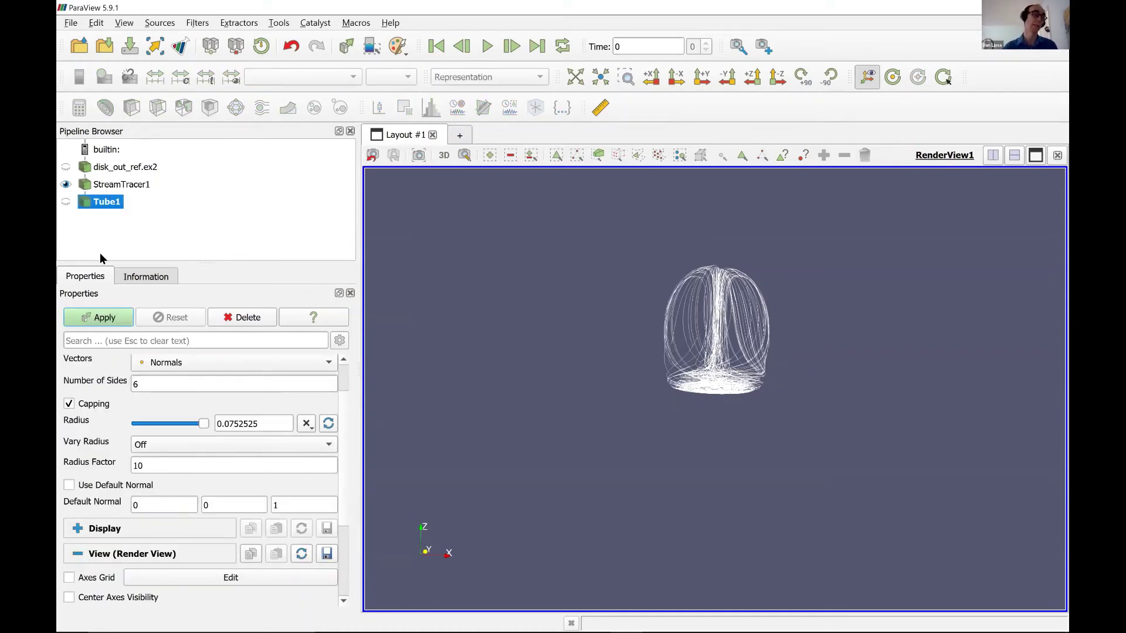
pyautogui.click(107, 321)
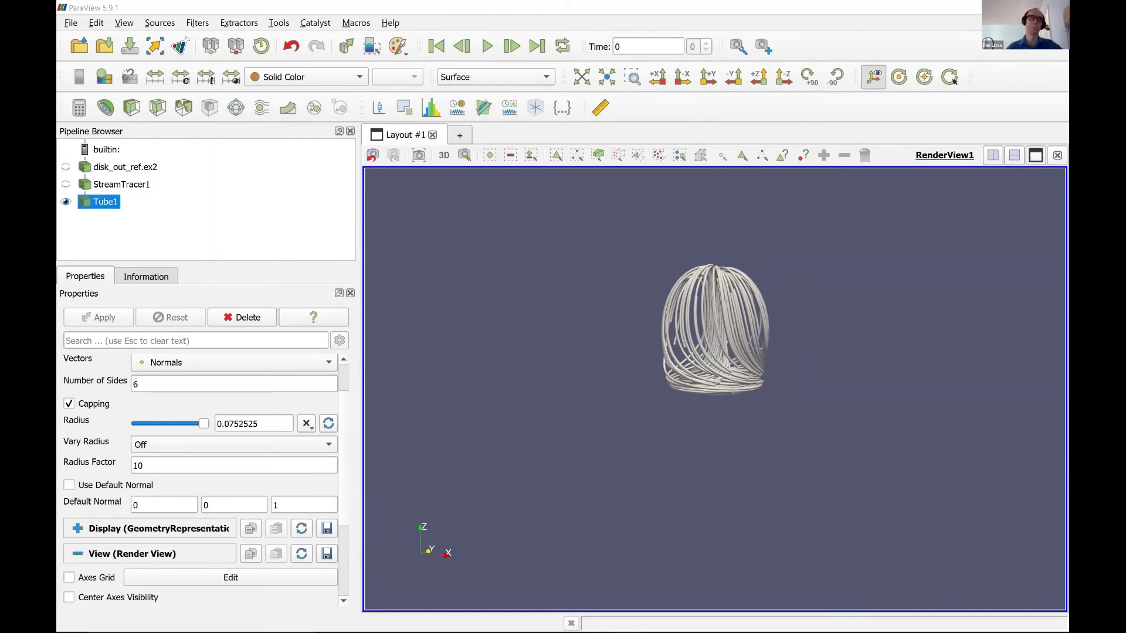
# - Switch to the PowerPoint slide show, advance to the Getting Fancy slide, and return to ParaView
pyautogui.hotkey('alt', 'Tab')
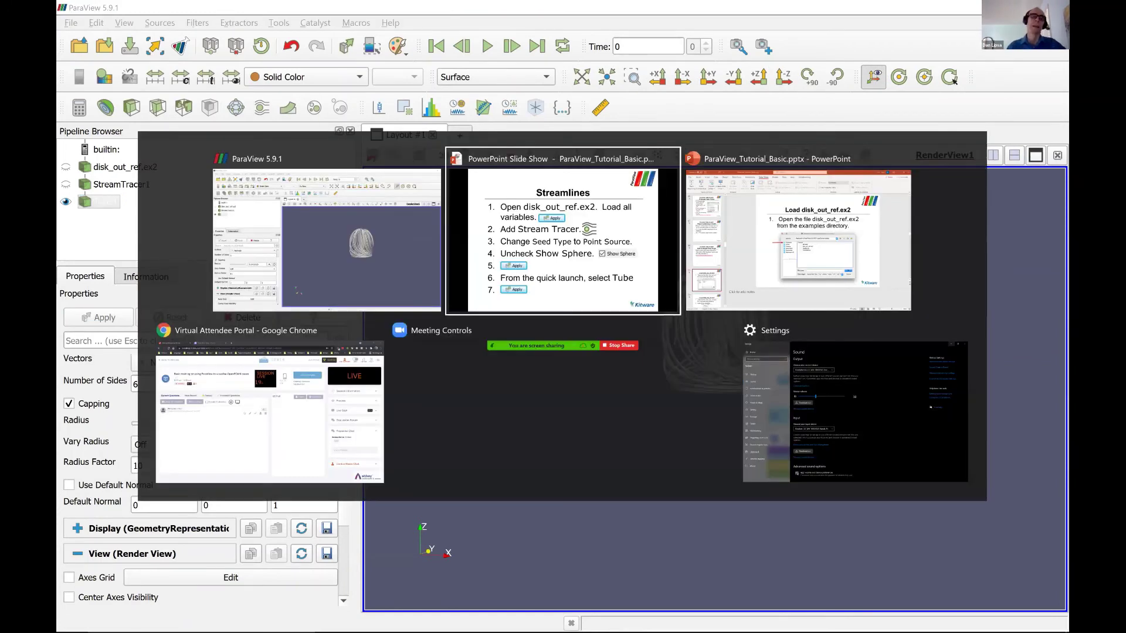
pyautogui.press('Right')
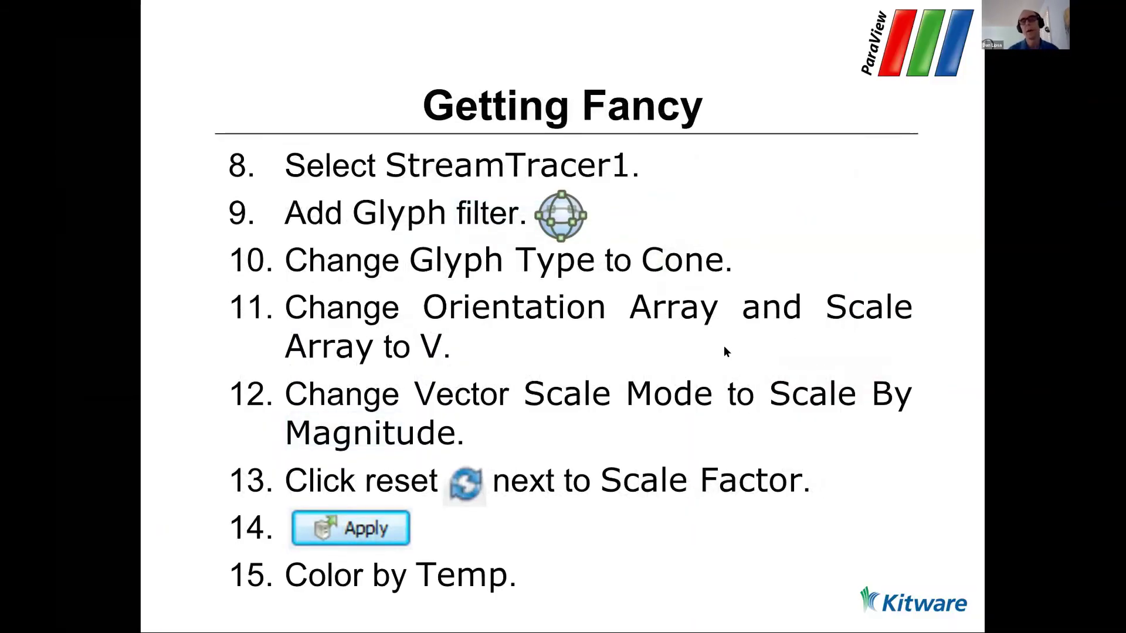
pyautogui.hotkey('alt', 'Tab')
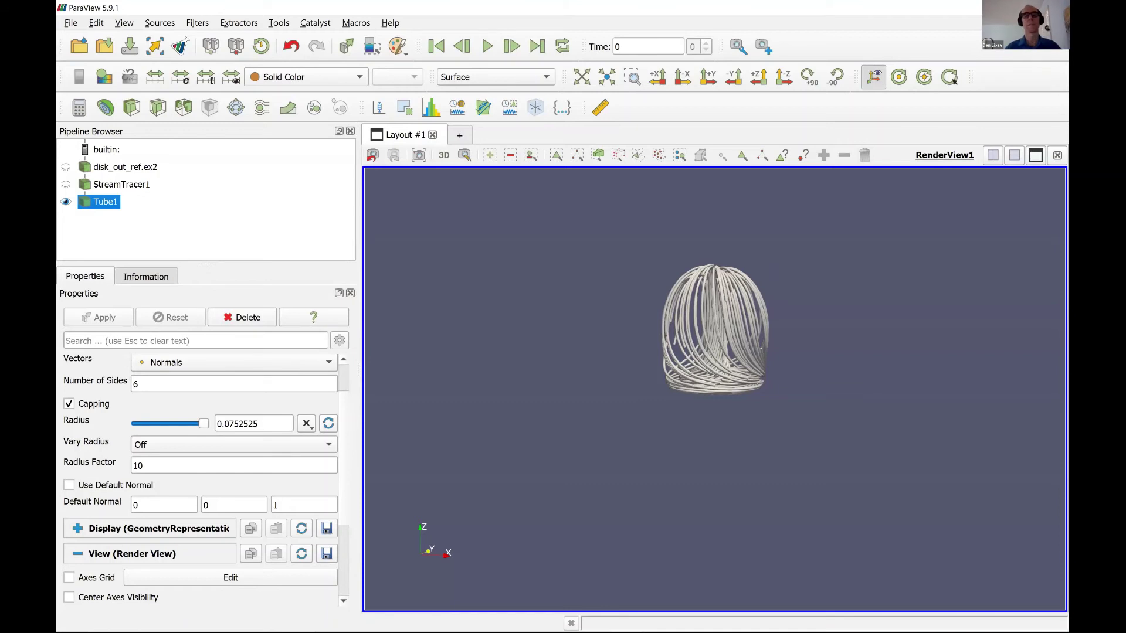
pyautogui.hotkey('alt', 'Tab')
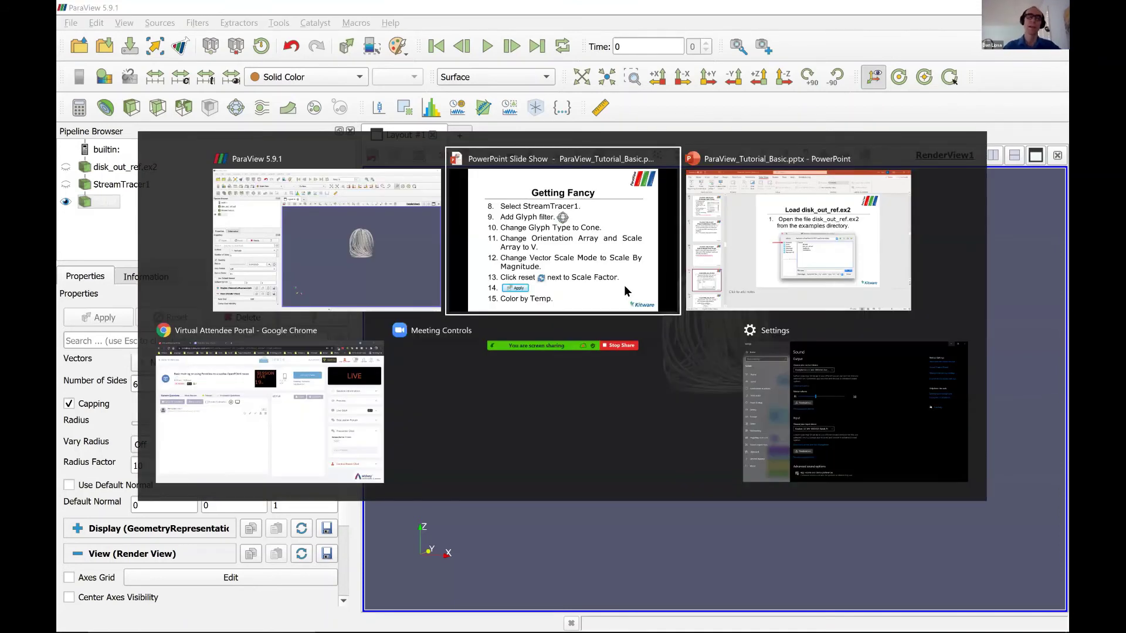
pyautogui.hotkey('alt', 'Tab')
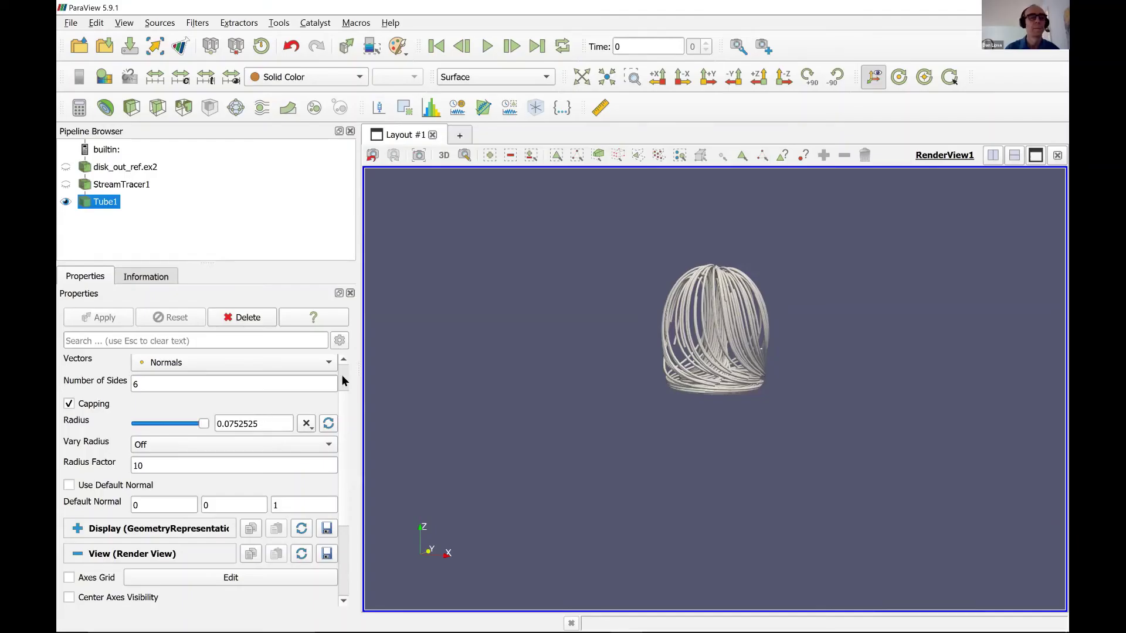
# - Add a Glyph filter to StreamTracer1 and set its glyph type to Cone
pyautogui.moveTo(342, 405); pyautogui.dragTo(343, 363)
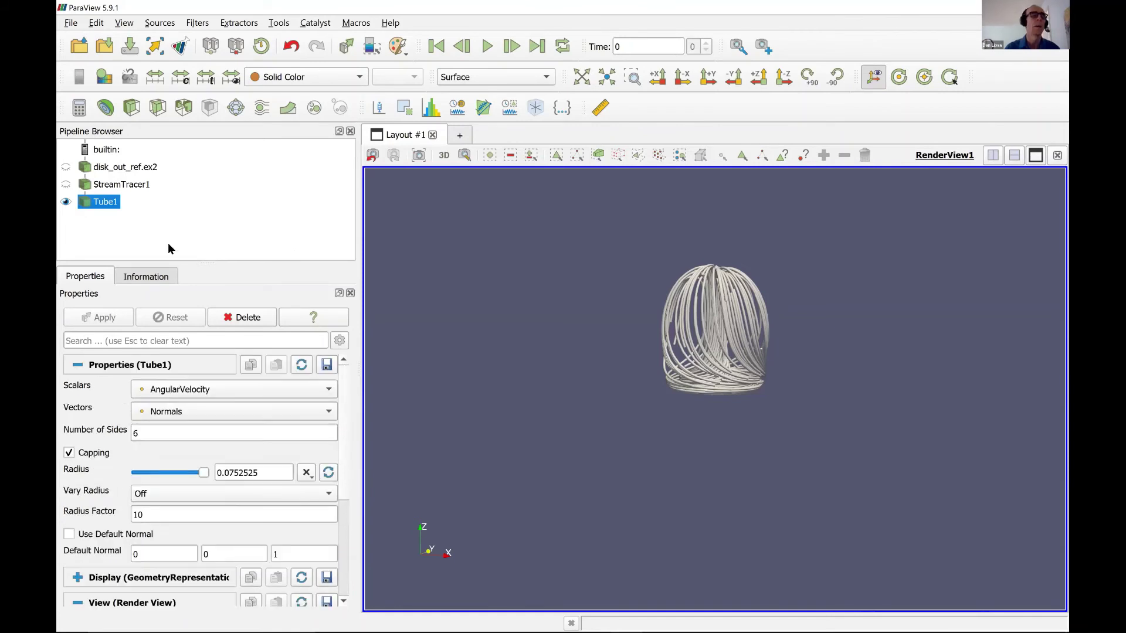
pyautogui.click(113, 184)
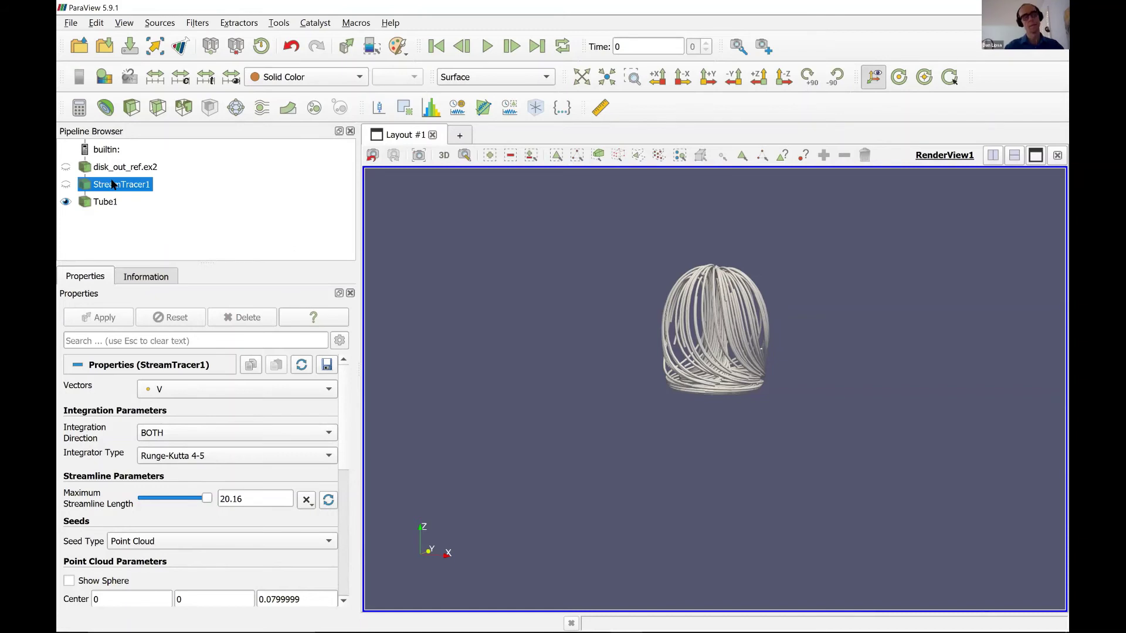
pyautogui.hotkey('ctrl', 'space')
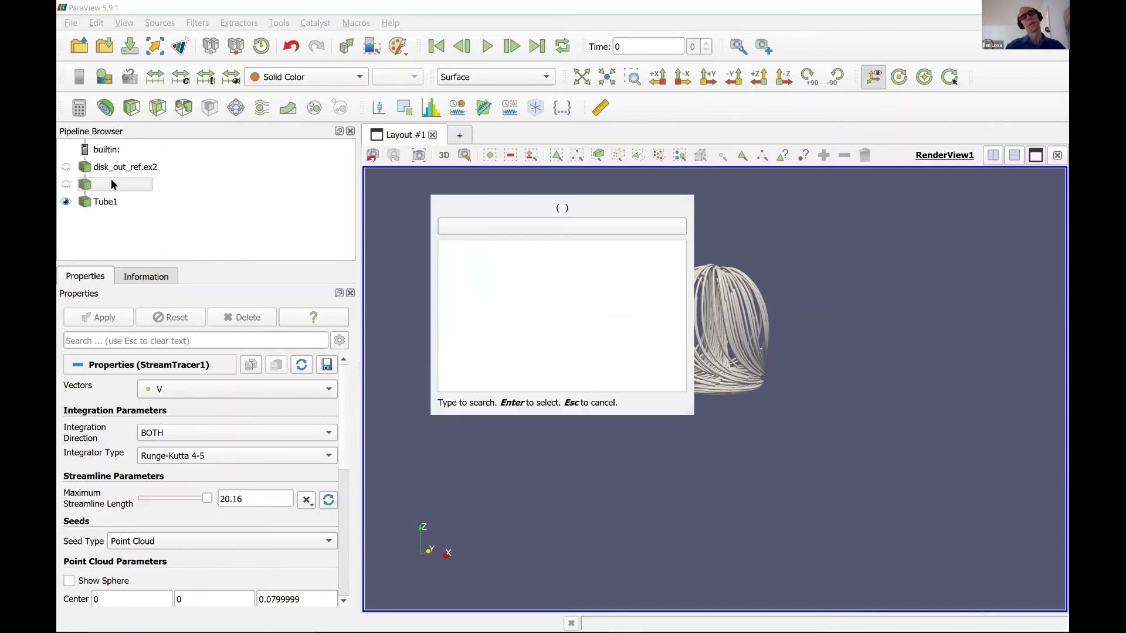
pyautogui.write('gly')
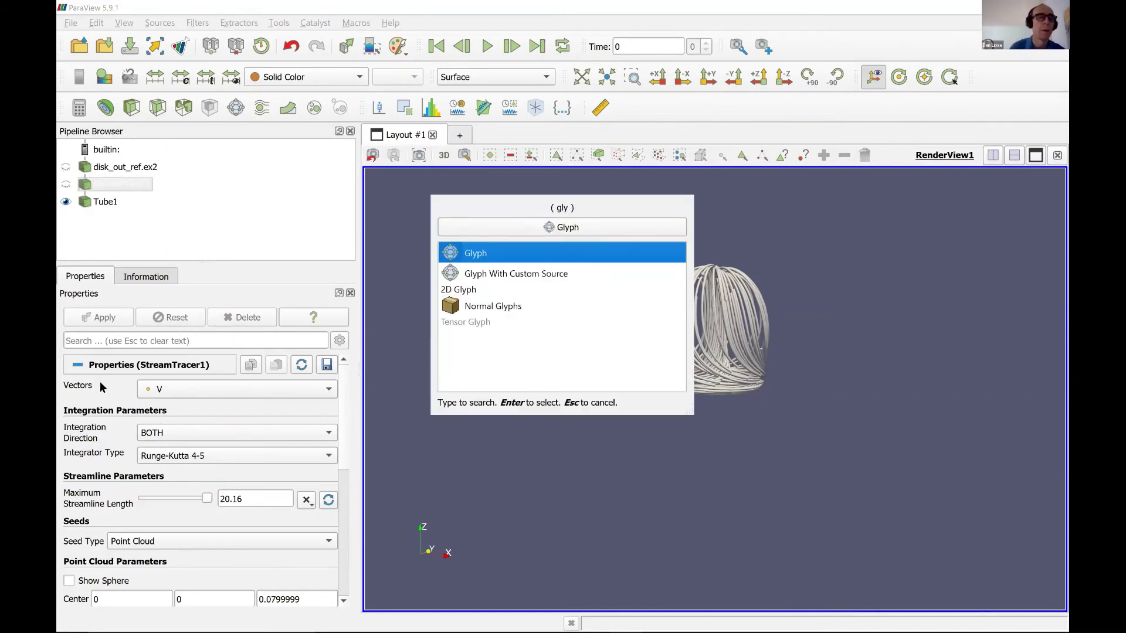
pyautogui.press('Return')
pyautogui.click(123, 414)
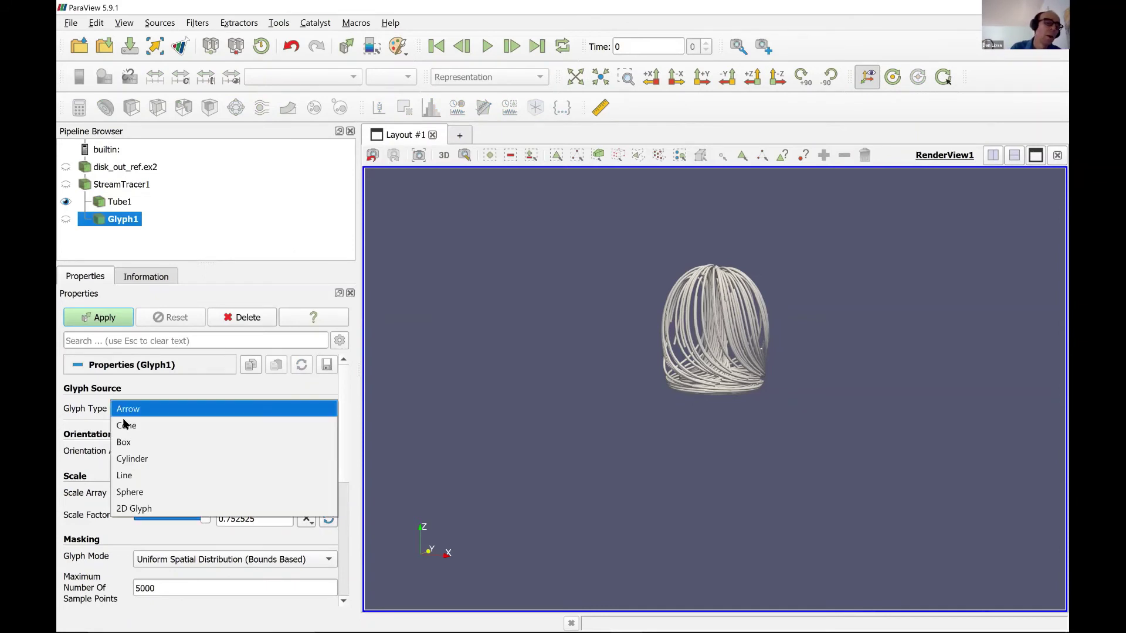
pyautogui.click(134, 424)
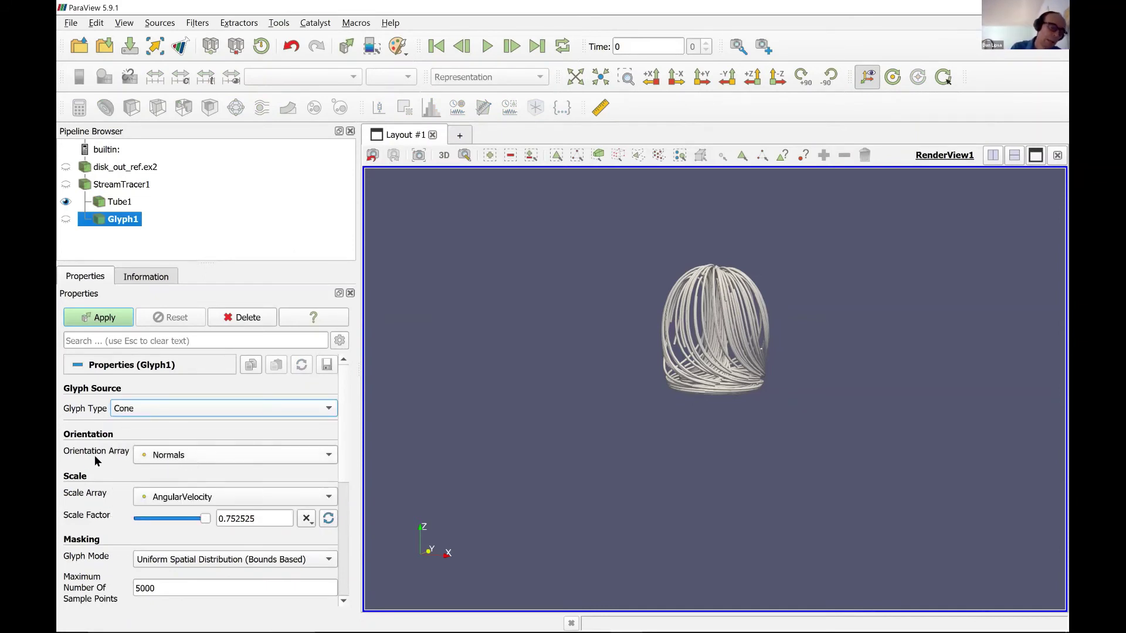
# - Set the glyph orientation and scale arrays to V, reset the scale factor from the current data values, and apply the filter
pyautogui.click(165, 461)
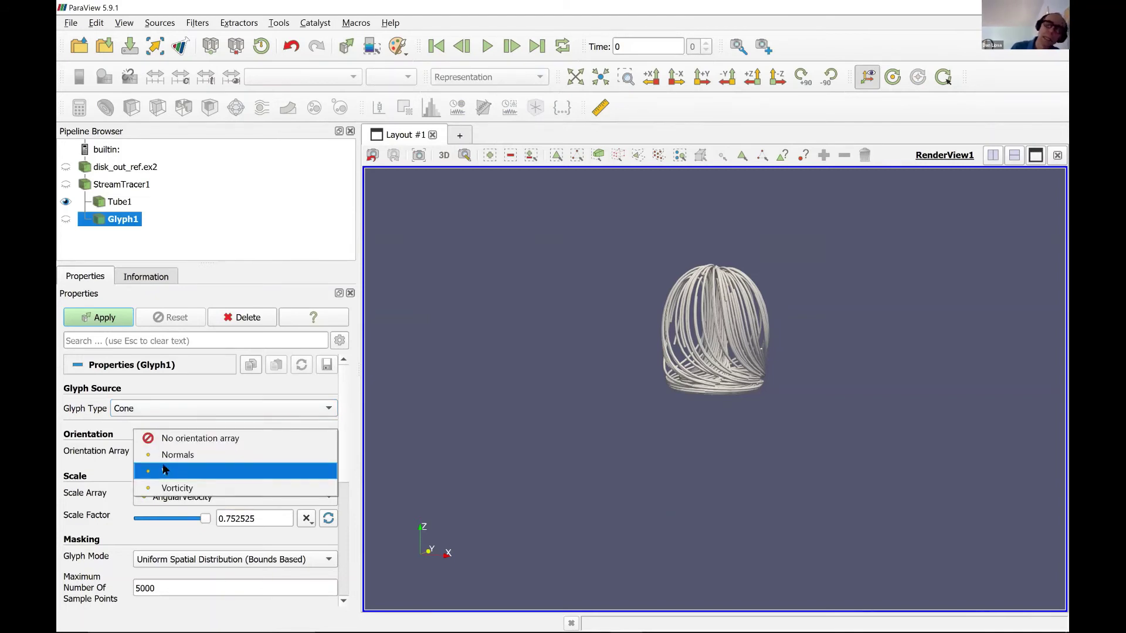
pyautogui.click(165, 470)
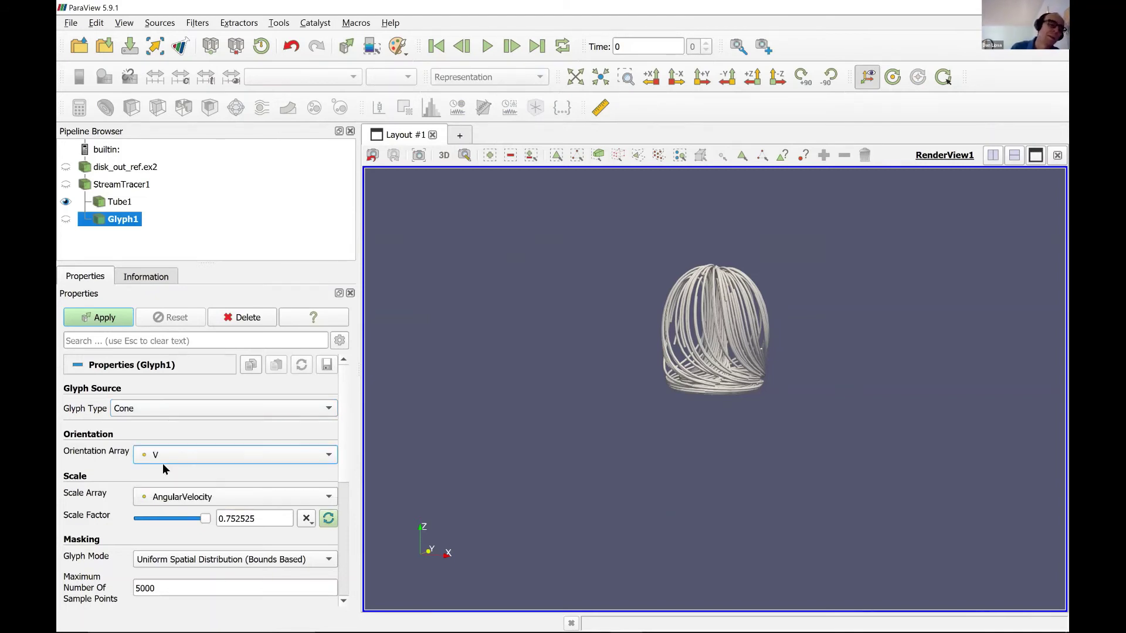
pyautogui.click(153, 496)
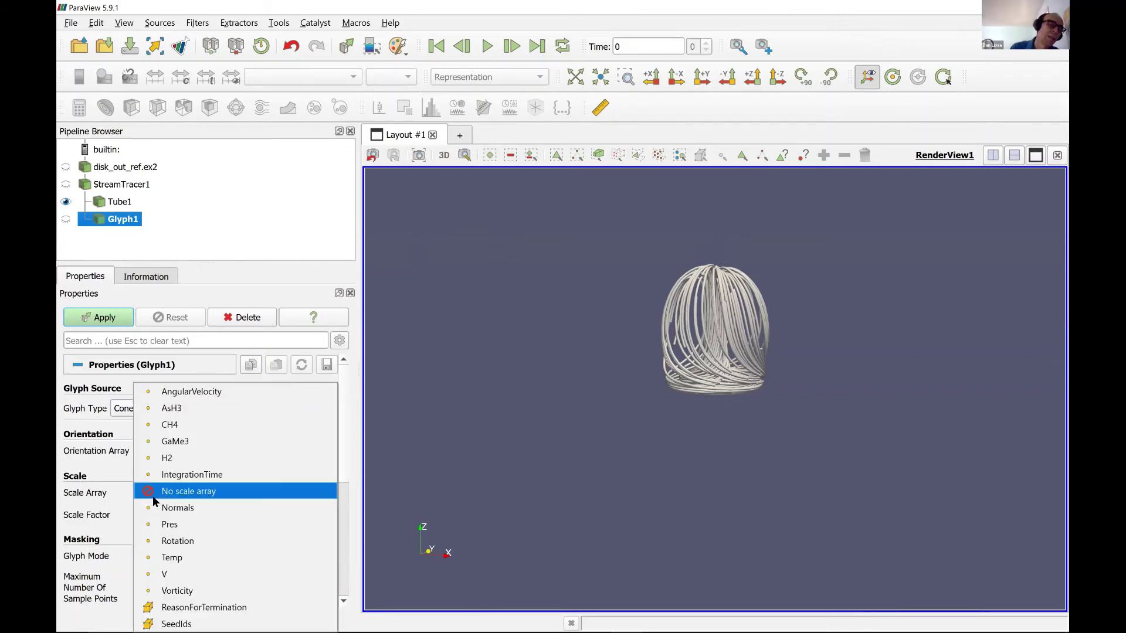
pyautogui.click(166, 575)
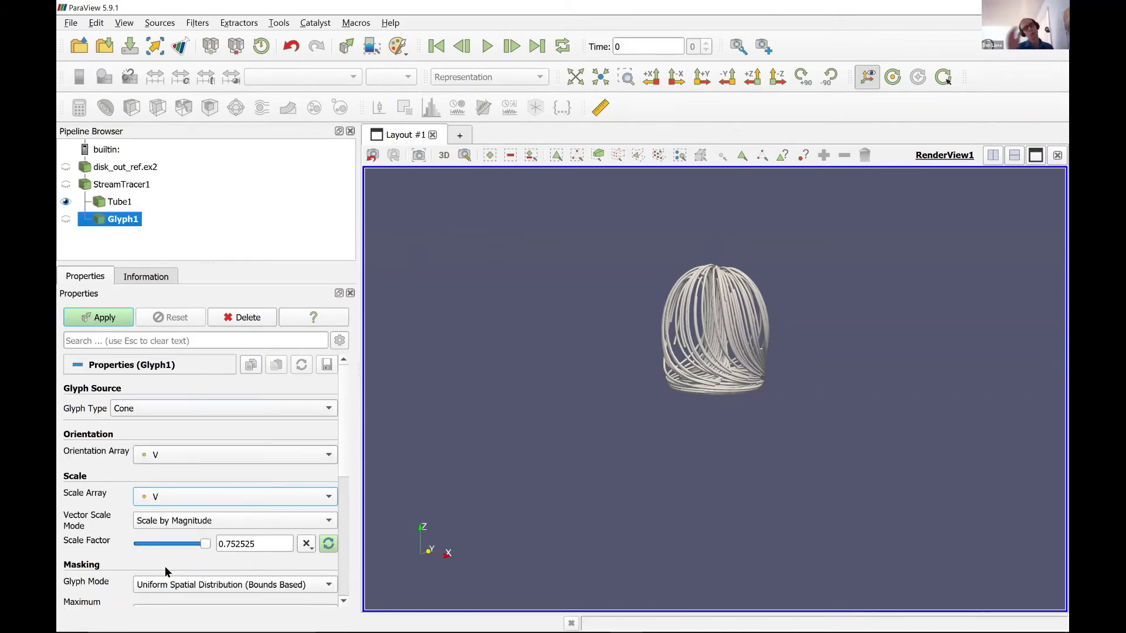
pyautogui.click(329, 545)
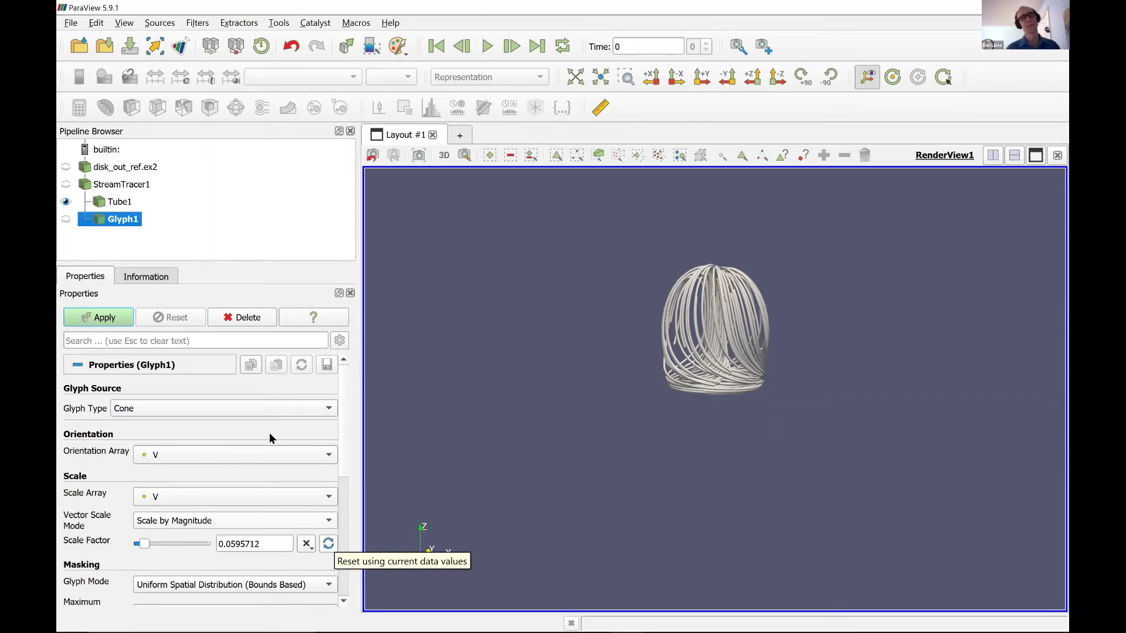
pyautogui.click(123, 318)
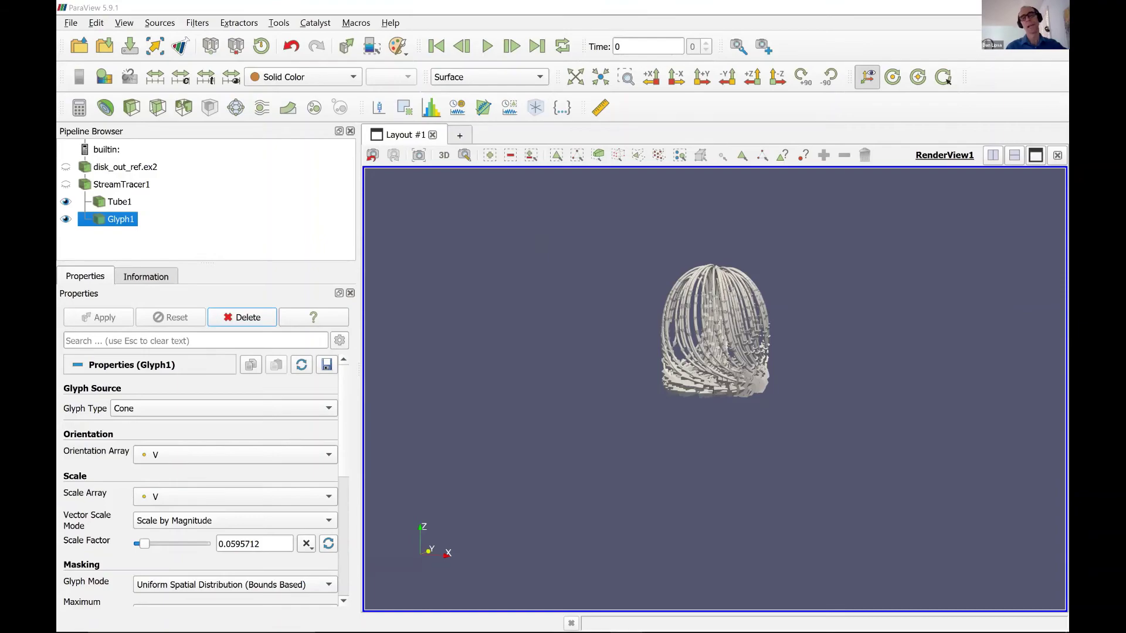
# - Check the Getting Fancy slide in PowerPoint, return to ParaView, and color the cone glyphs by Temp
pyautogui.hotkey('alt', 'Tab')
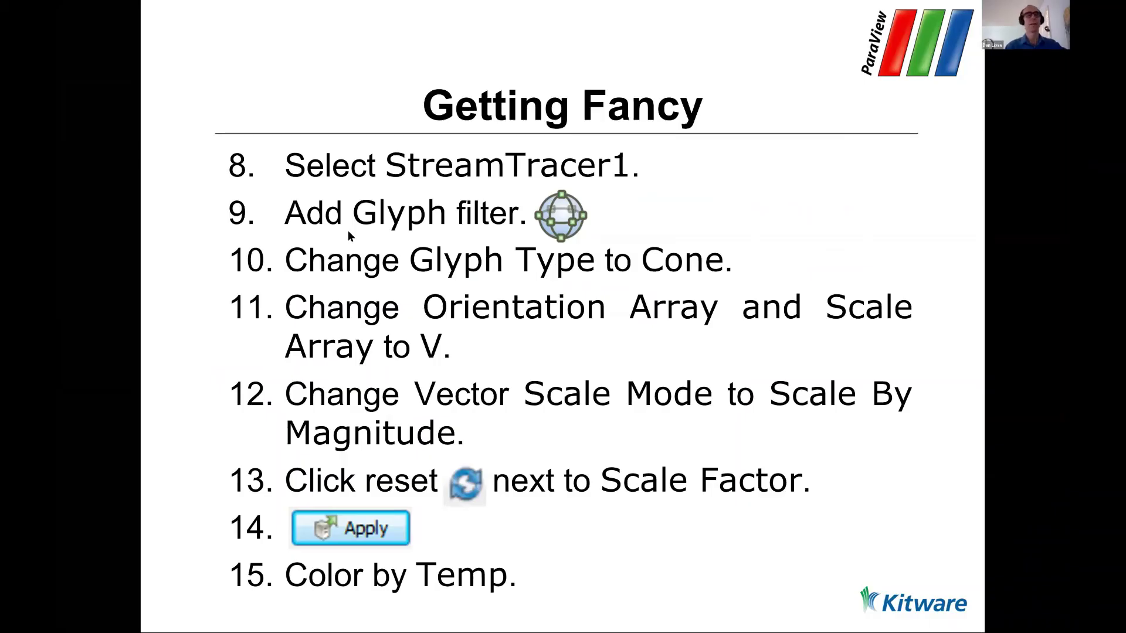
pyautogui.hotkey('alt', 'Tab')
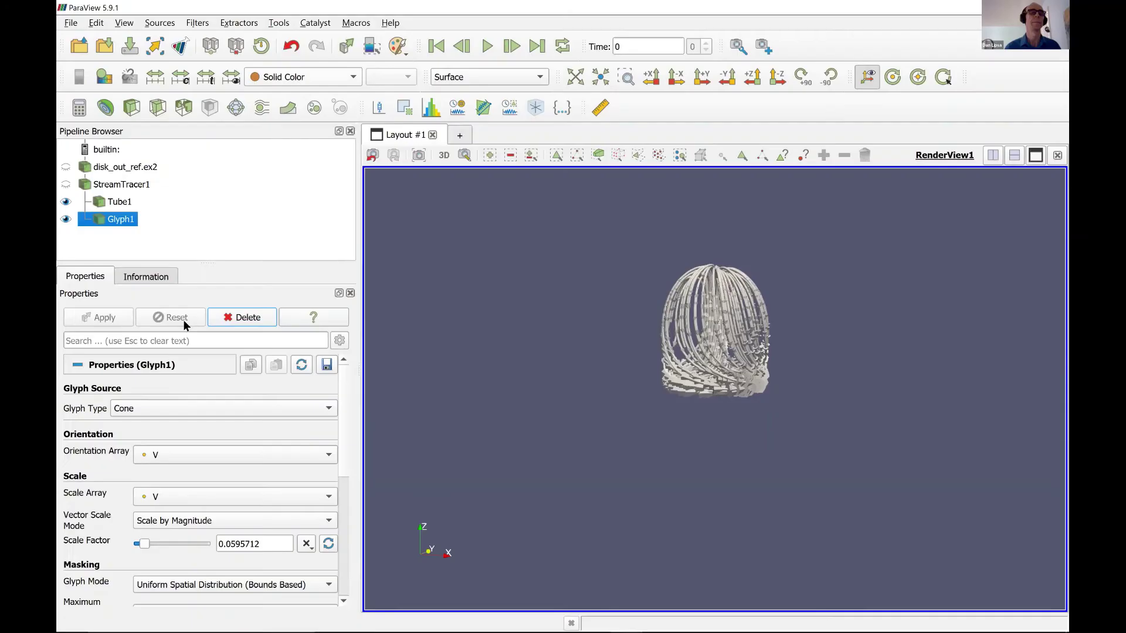
pyautogui.click(273, 78)
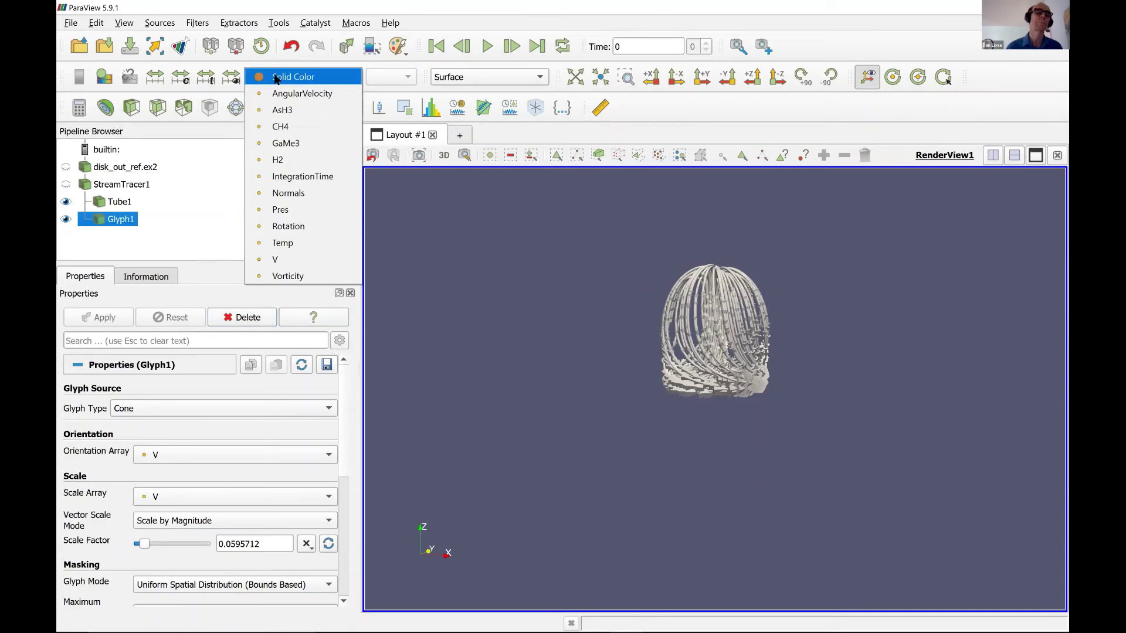
pyautogui.click(279, 244)
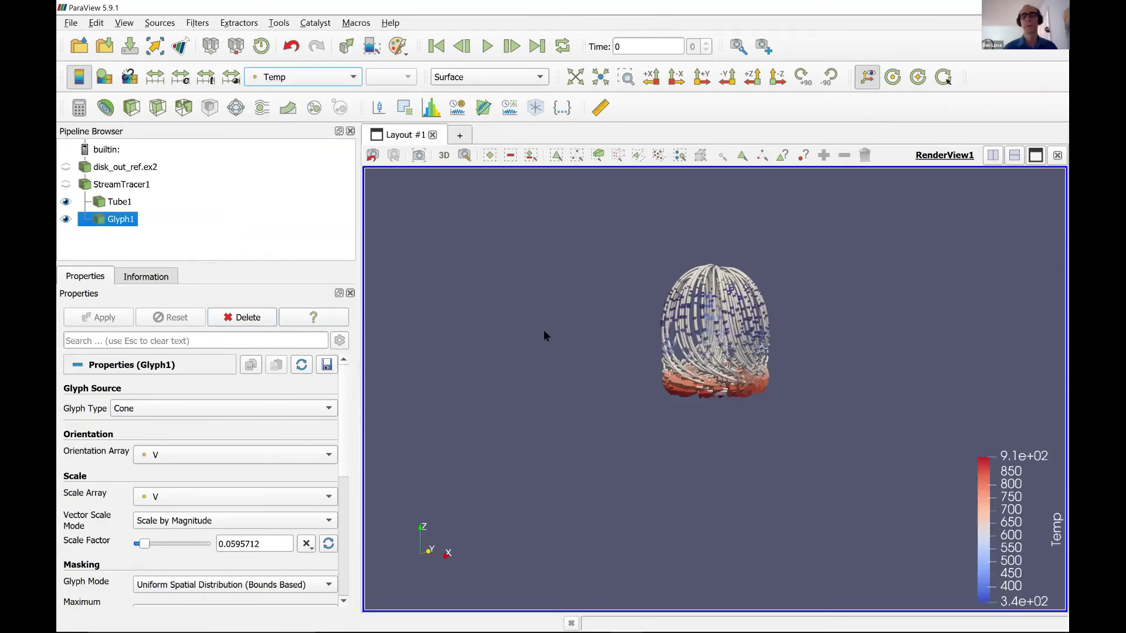
# - Switch to the PowerPoint slide show, advance to the Reset ParaView slide, and return to ParaView
pyautogui.hotkey('alt', 'Tab')
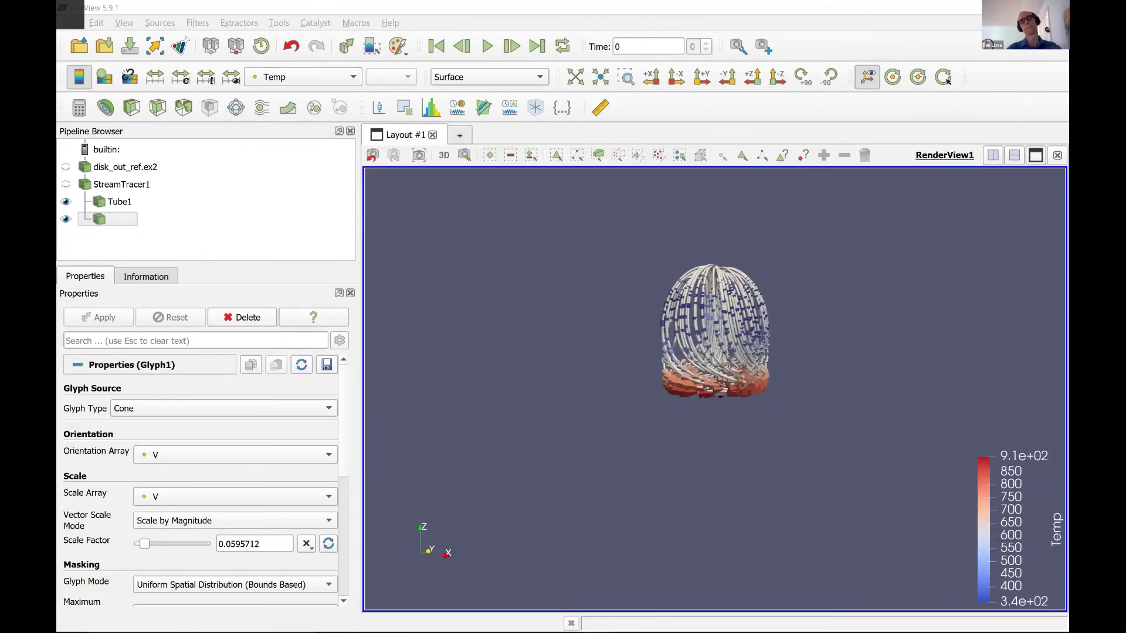
pyautogui.press('Right')
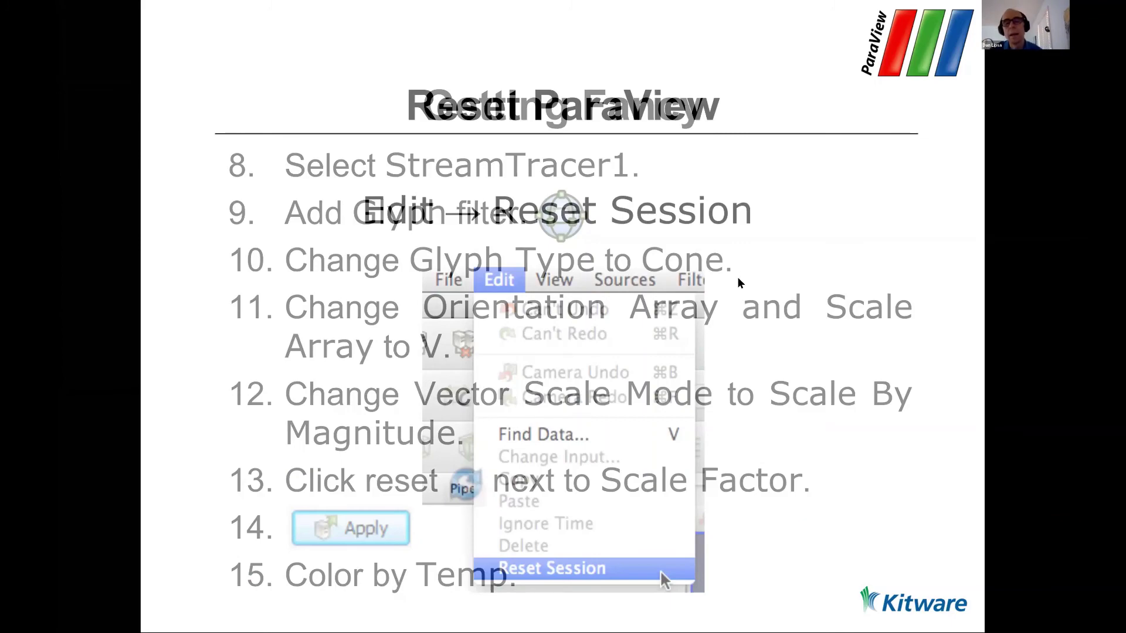
pyautogui.hotkey('alt', 'Tab')
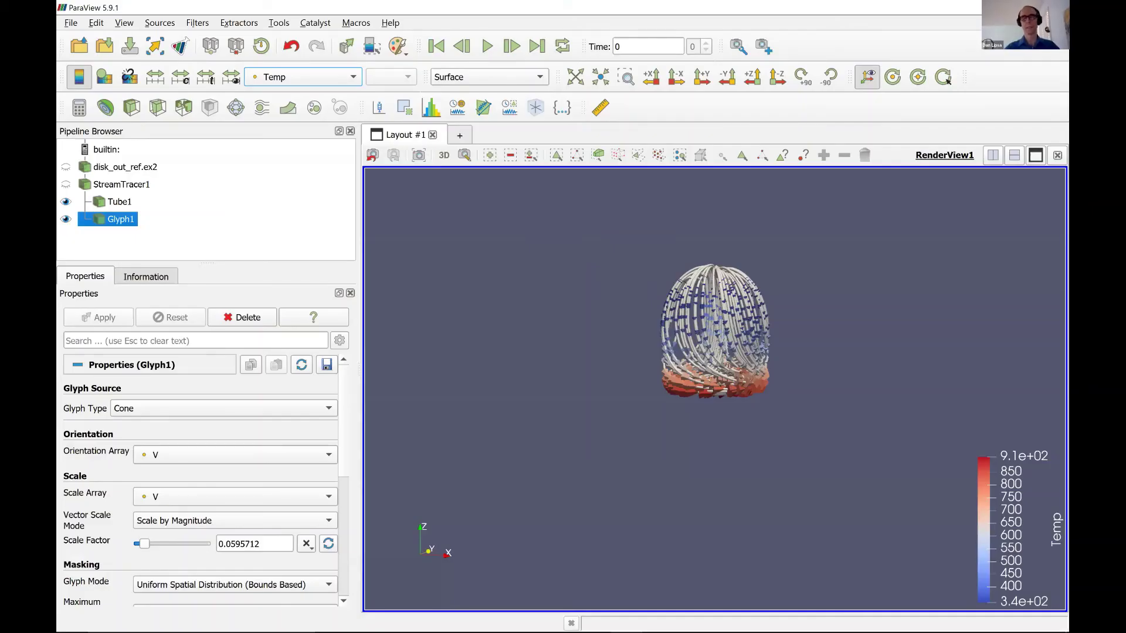
# - Reset the session, discarding the current streamline visualization and its state
pyautogui.moveTo(719, 244); pyautogui.dragTo(723, 245)
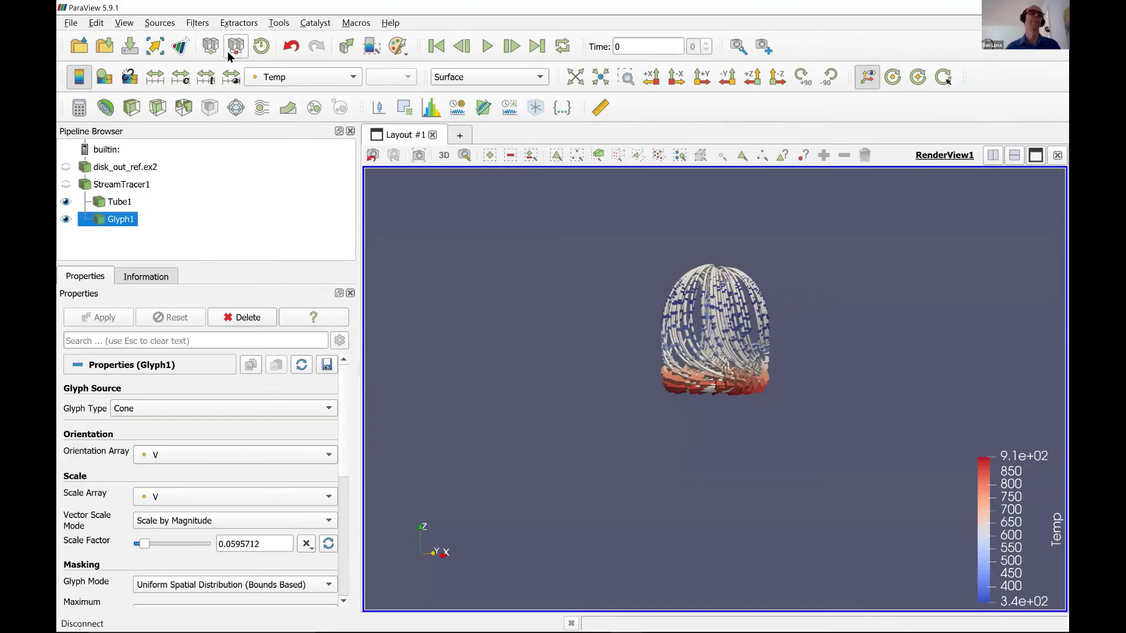
pyautogui.click(260, 47)
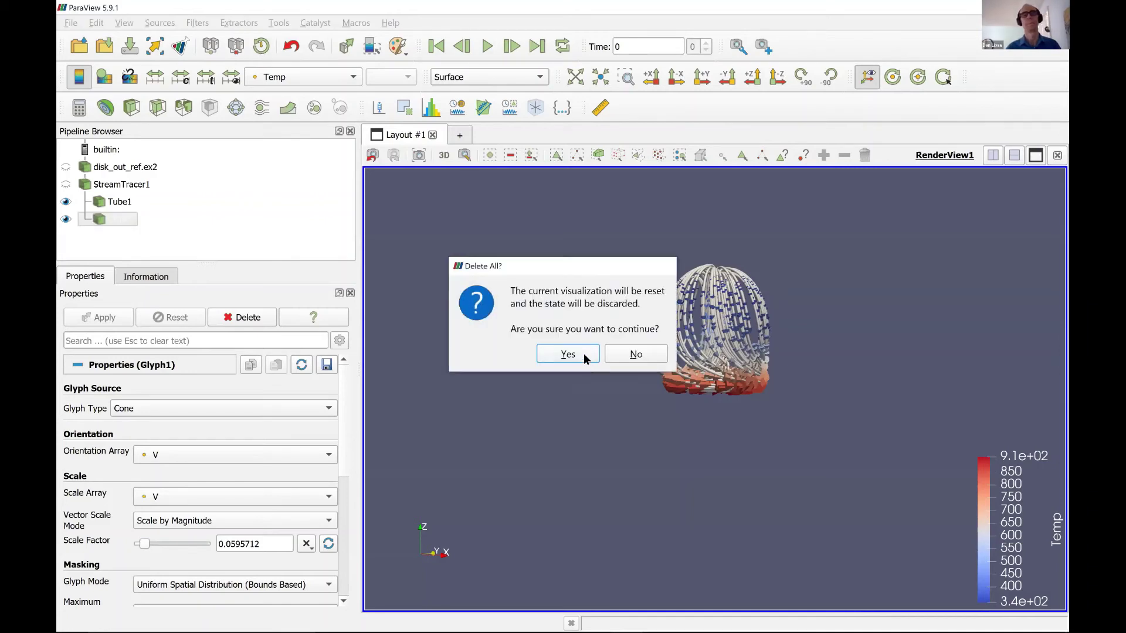
pyautogui.click(584, 359)
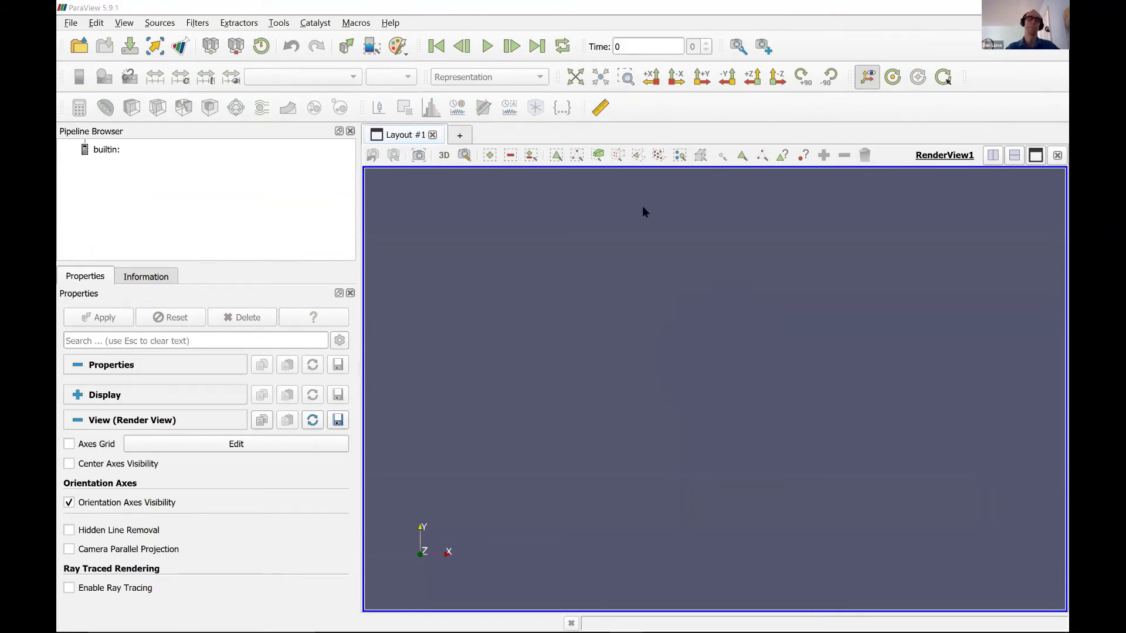
# - Switch to the PowerPoint slide show and advance to the Common Data Analysis Filters slide
pyautogui.hotkey('alt', 'Tab')
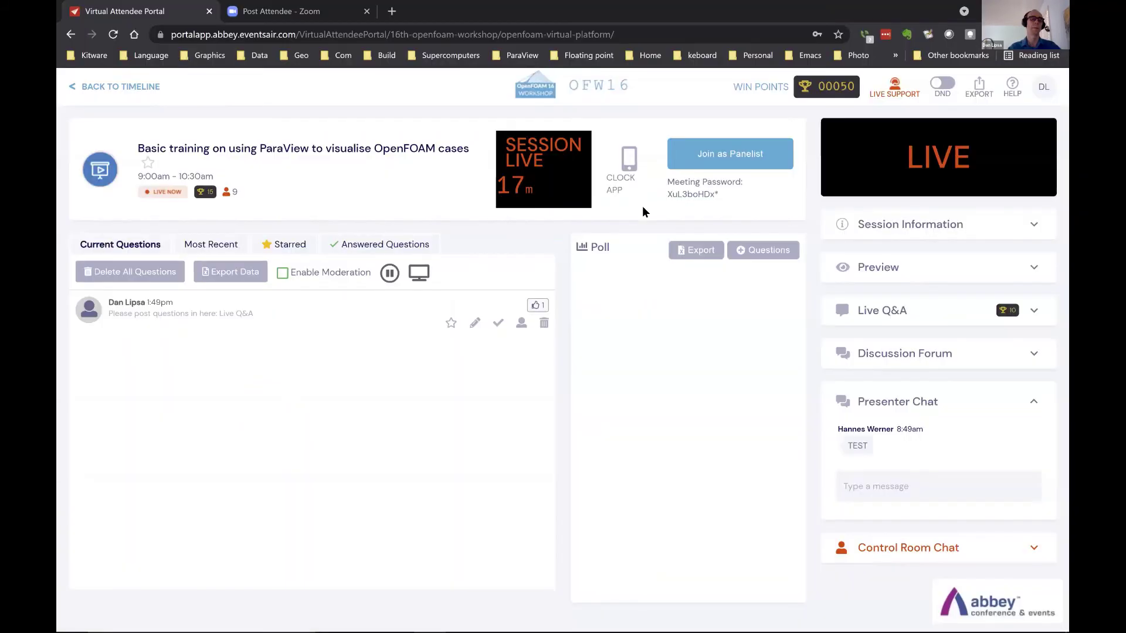
pyautogui.hotkey('alt', 'Tab')
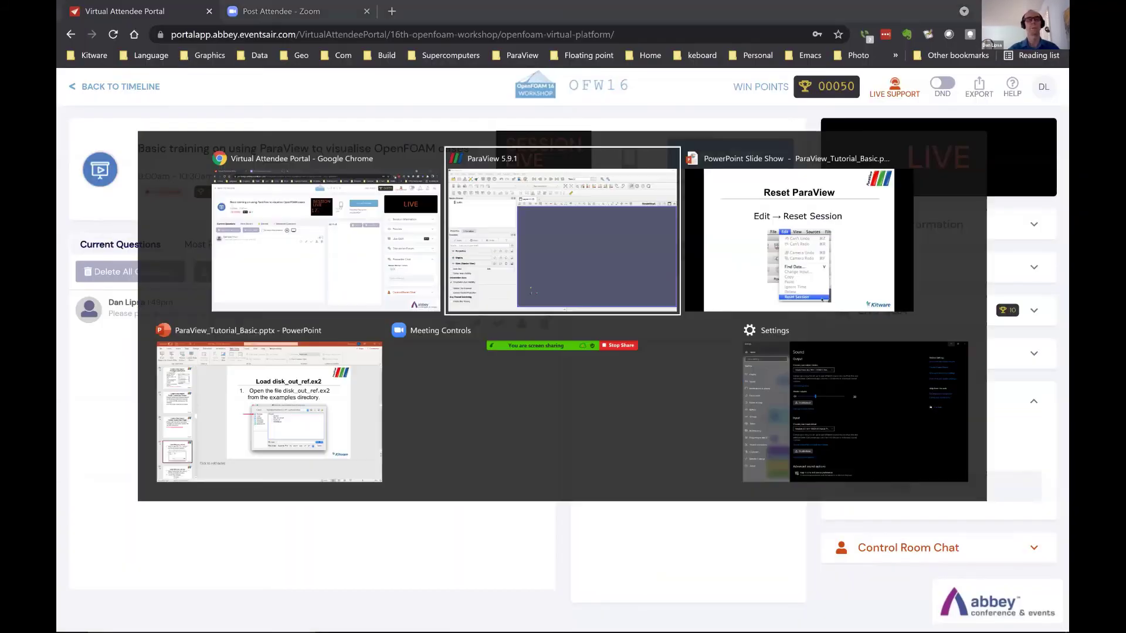
pyautogui.hotkey('alt', 'Tab')
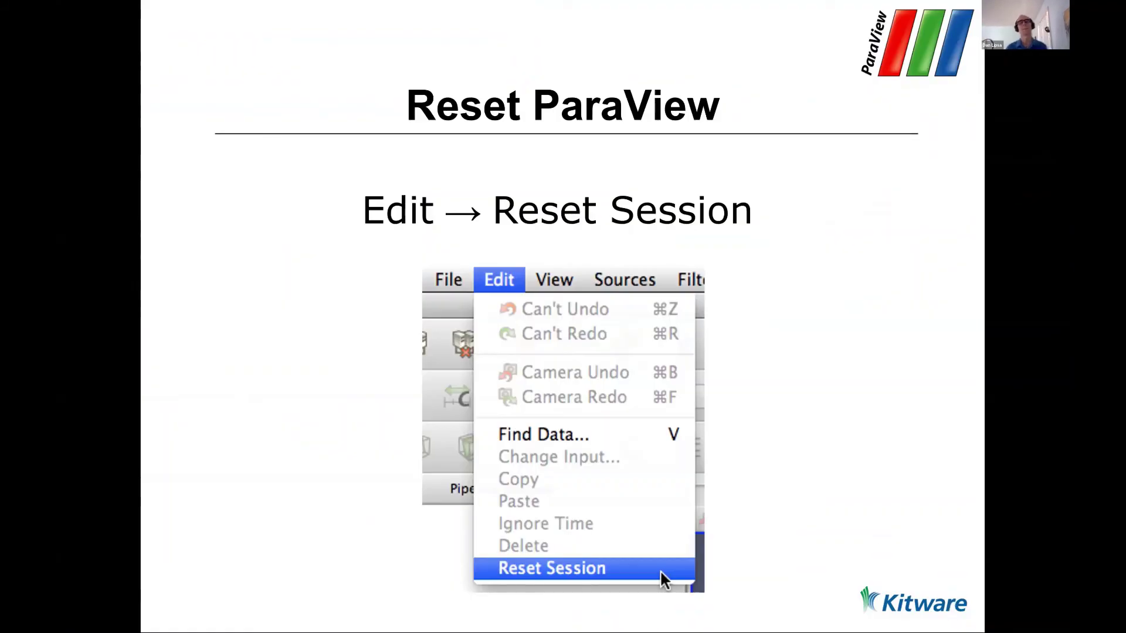
pyautogui.press('Right')
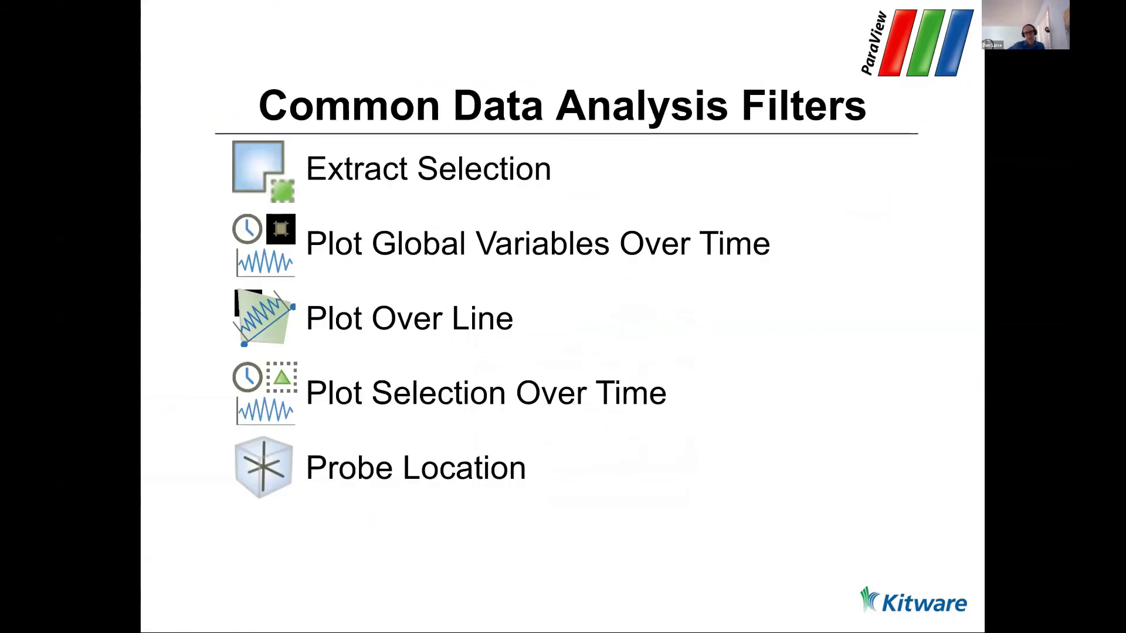
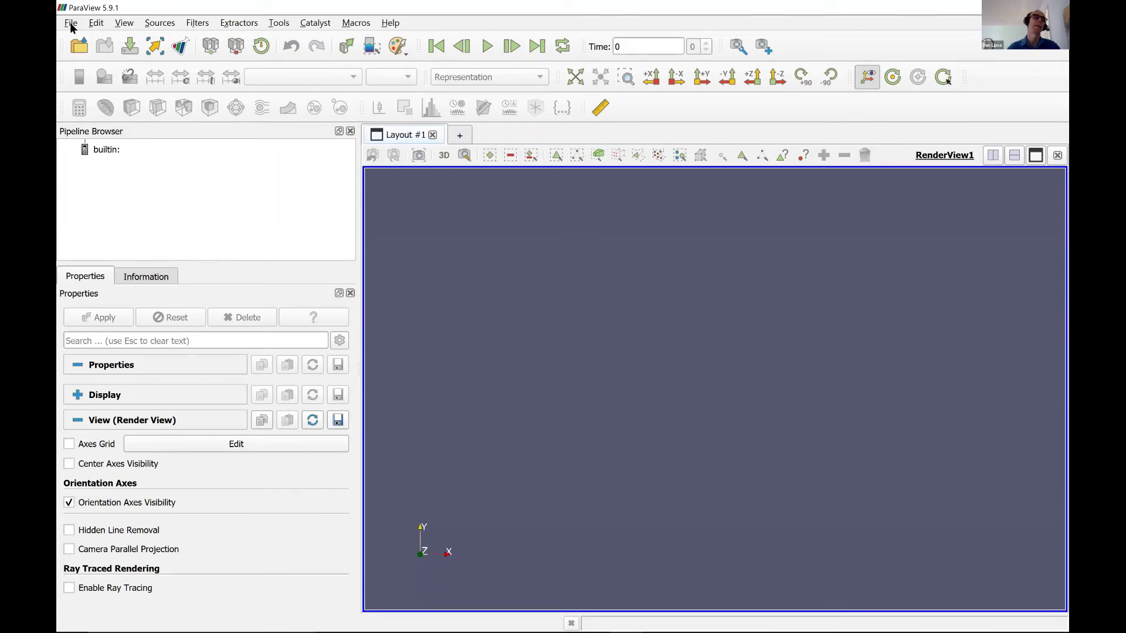
# - Reopen the recent file disk_out_ref.ex2 and load it with all variables enabled
pyautogui.click(71, 23)
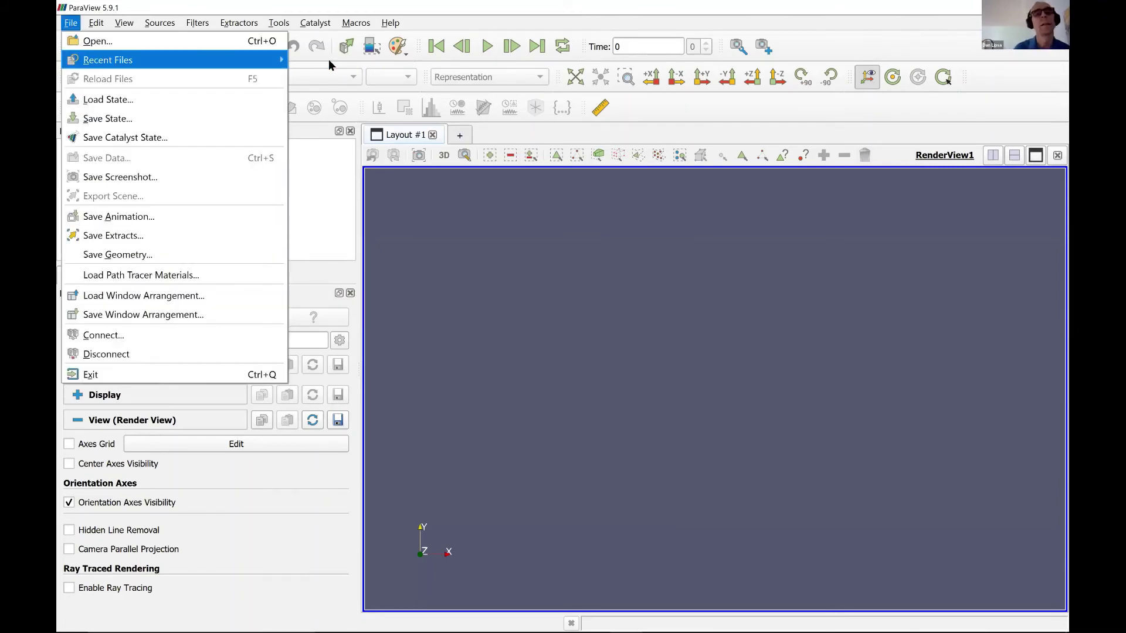
pyautogui.moveTo(97, 60)
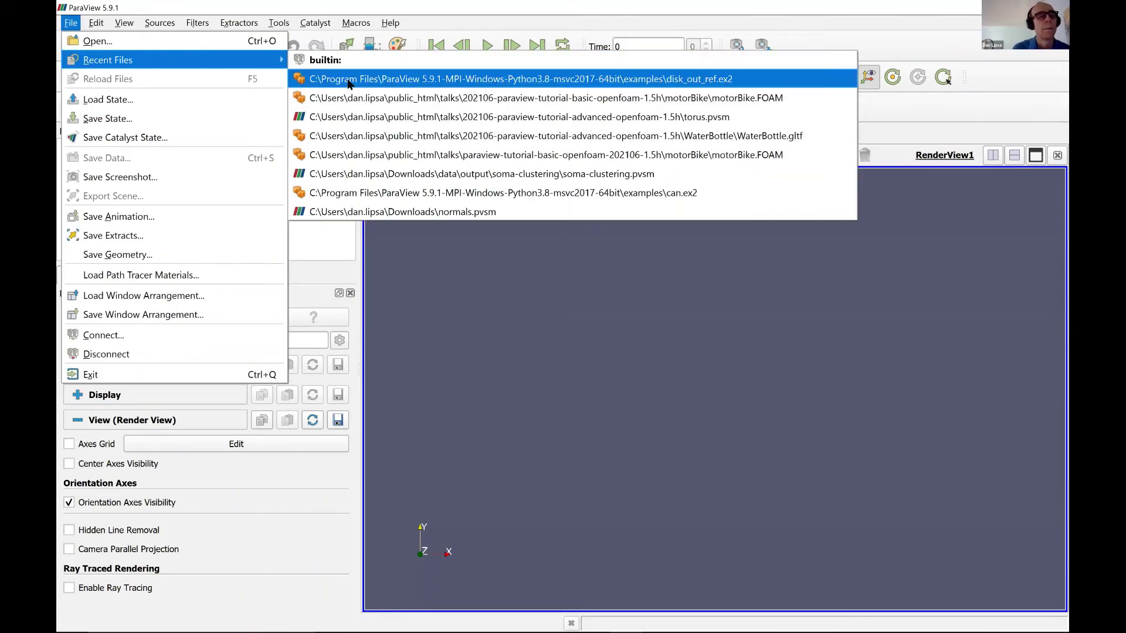
pyautogui.click(350, 78)
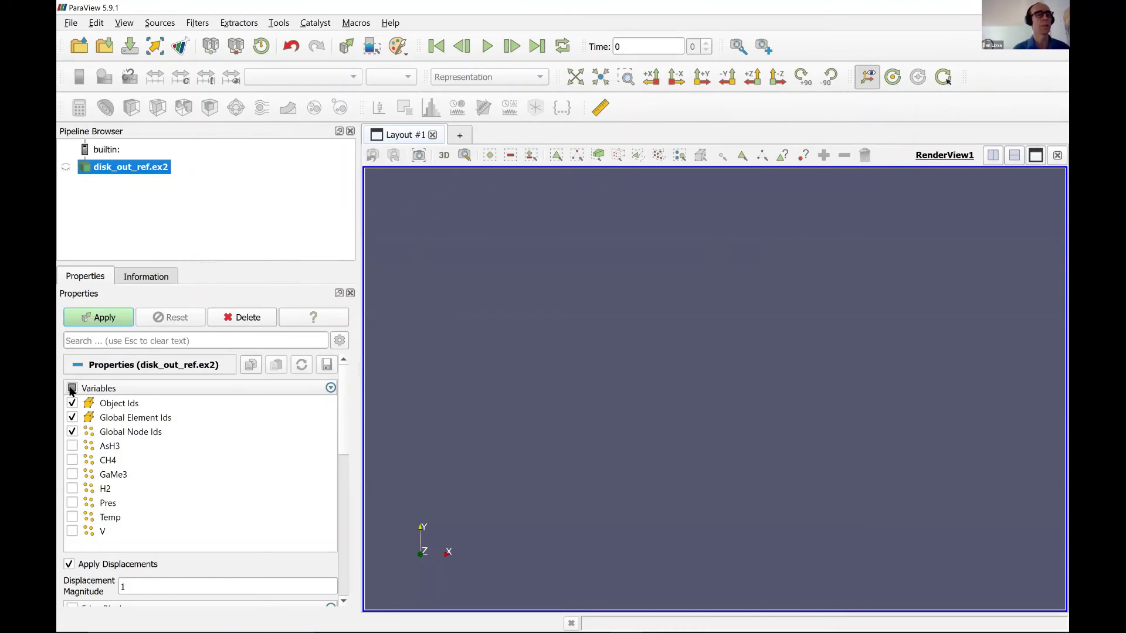
pyautogui.click(72, 389)
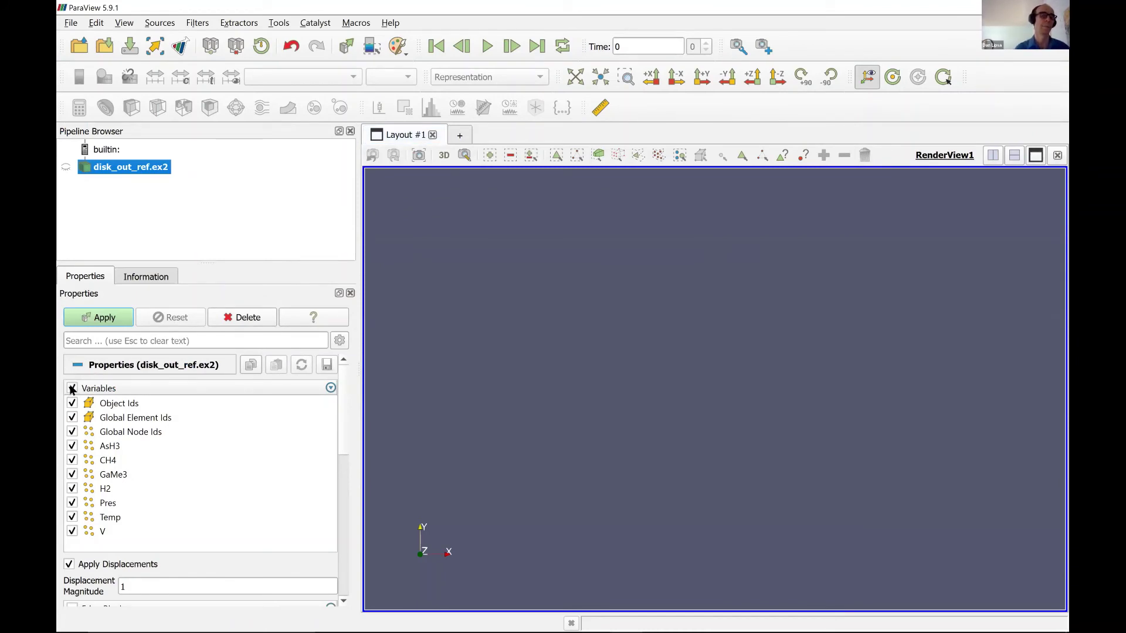
pyautogui.click(111, 321)
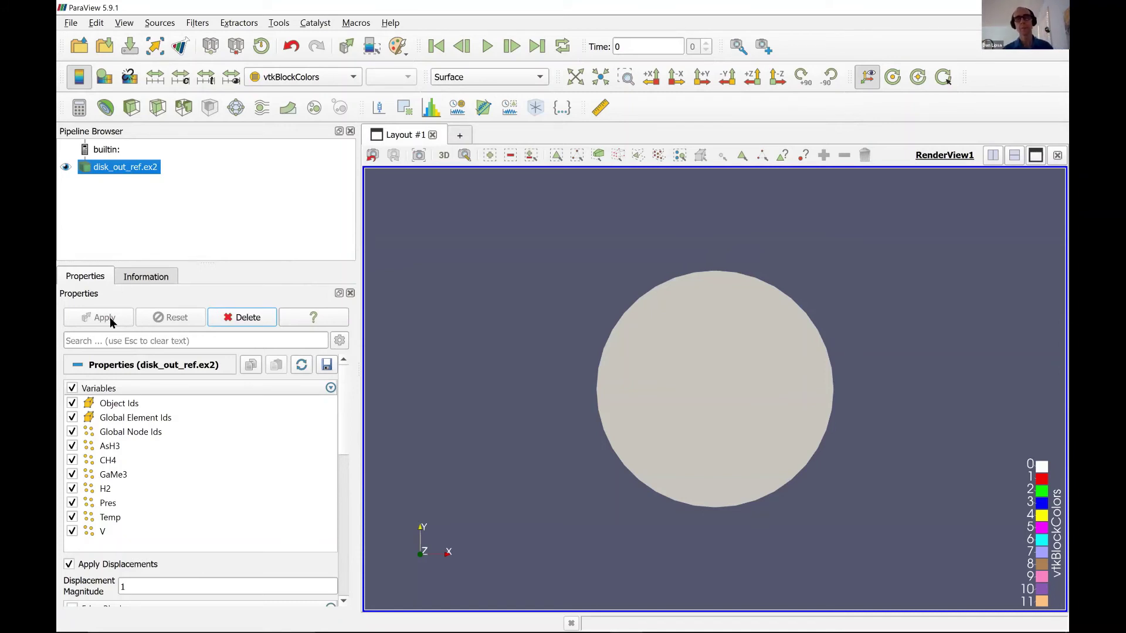
# - Clip disk_out_ref.ex2 with a plane normal to X through the origin's X = 0 and hide the clip plane widget
pyautogui.click(676, 76)
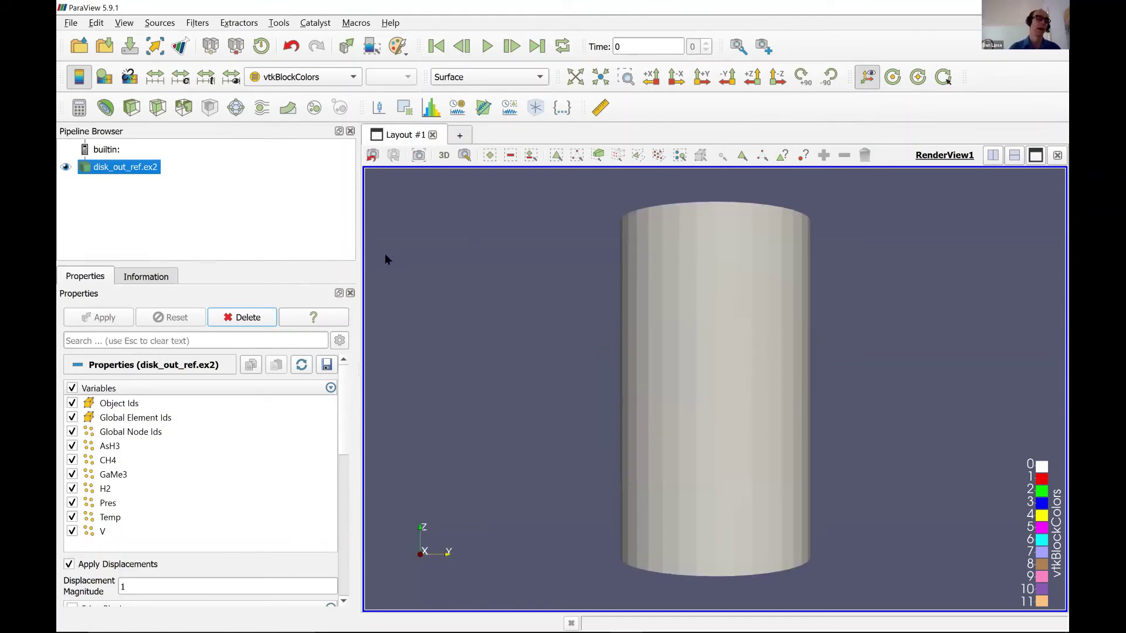
pyautogui.hotkey('ctrl', 'space')
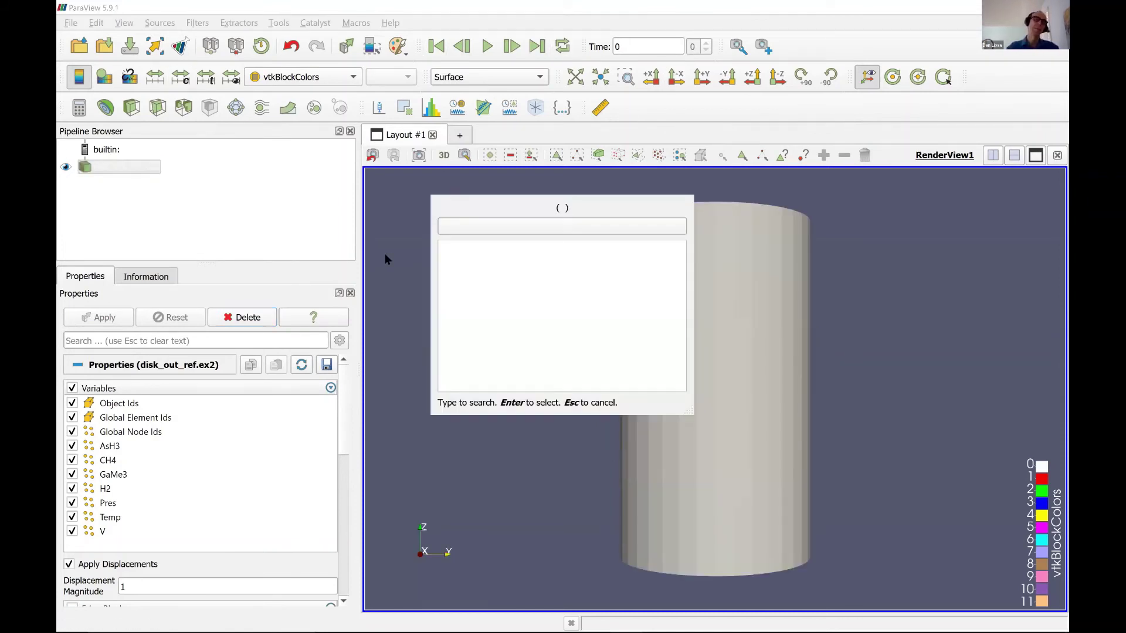
pyautogui.write('cli')
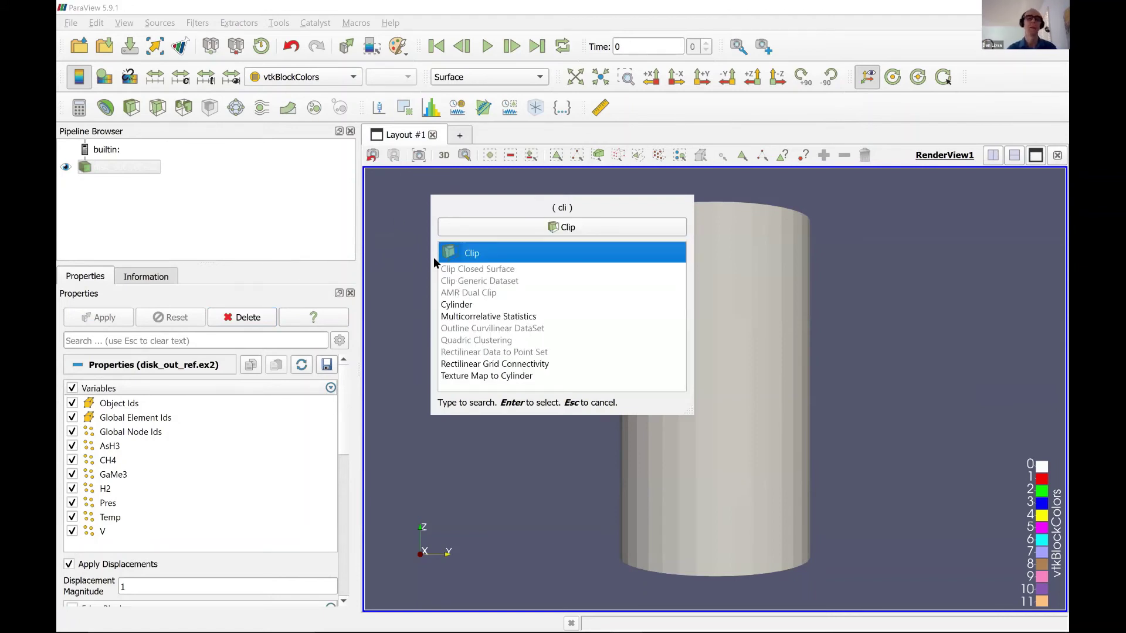
pyautogui.click(475, 258)
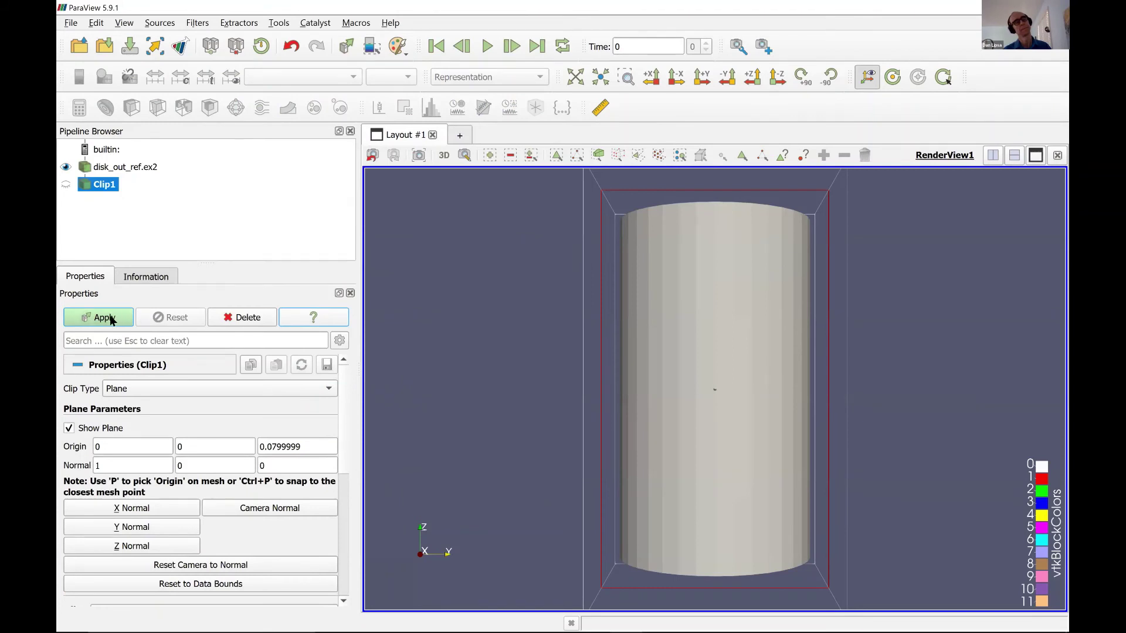
pyautogui.click(111, 319)
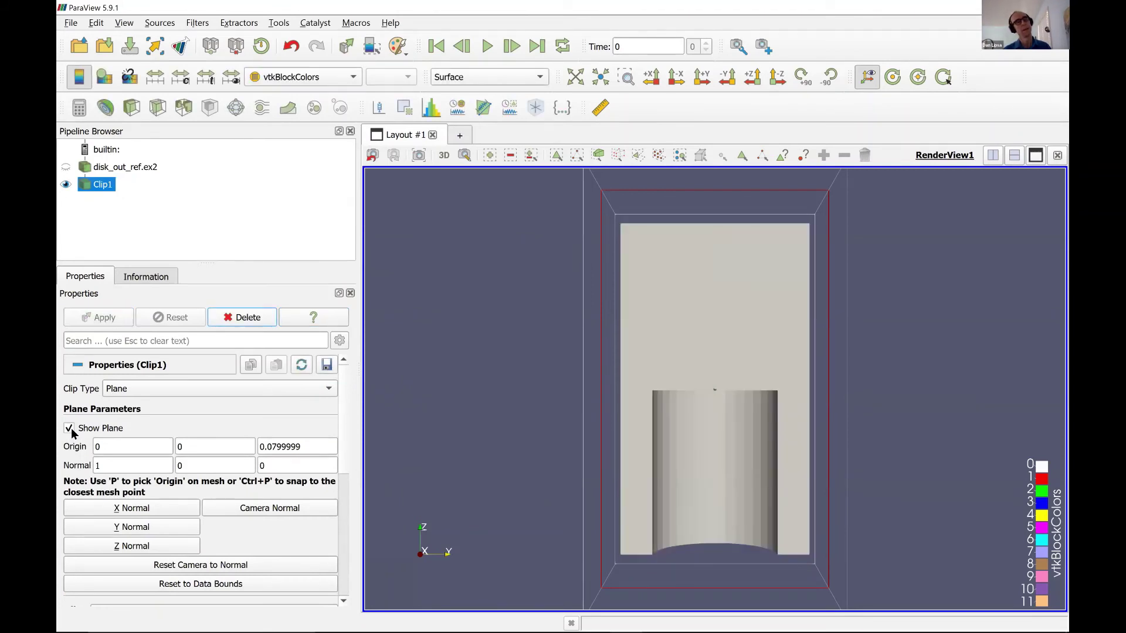
pyautogui.click(68, 428)
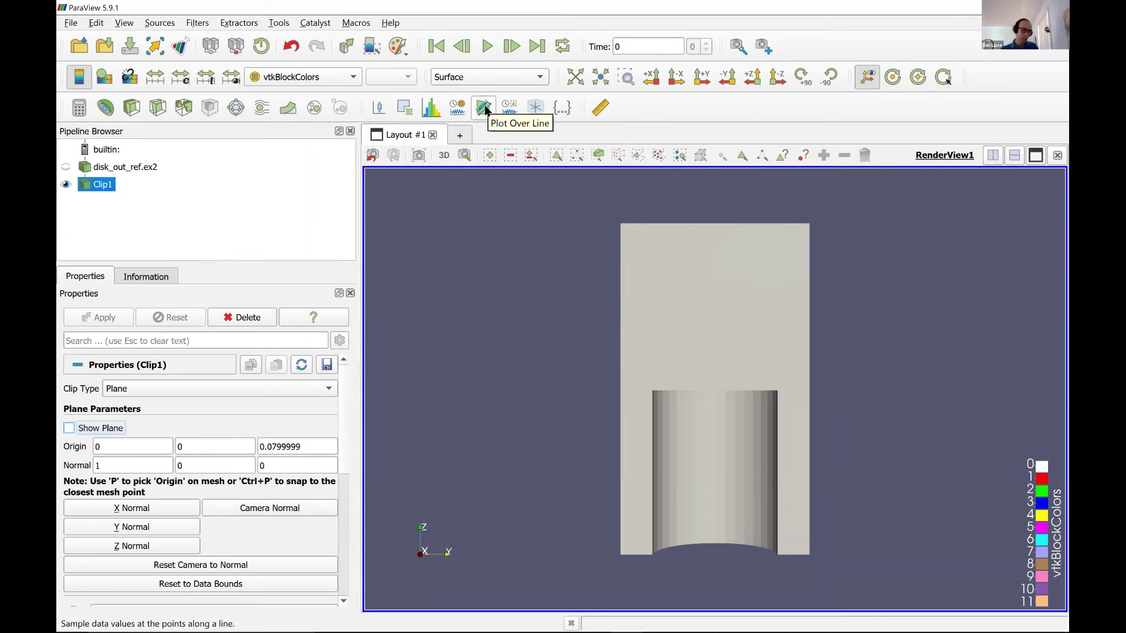
# - Add a Plot Over Line filter to disk_out_ref.ex2 and place its first point on the cut wall at about (0, -4.69, -4.17)
pyautogui.click(136, 166)
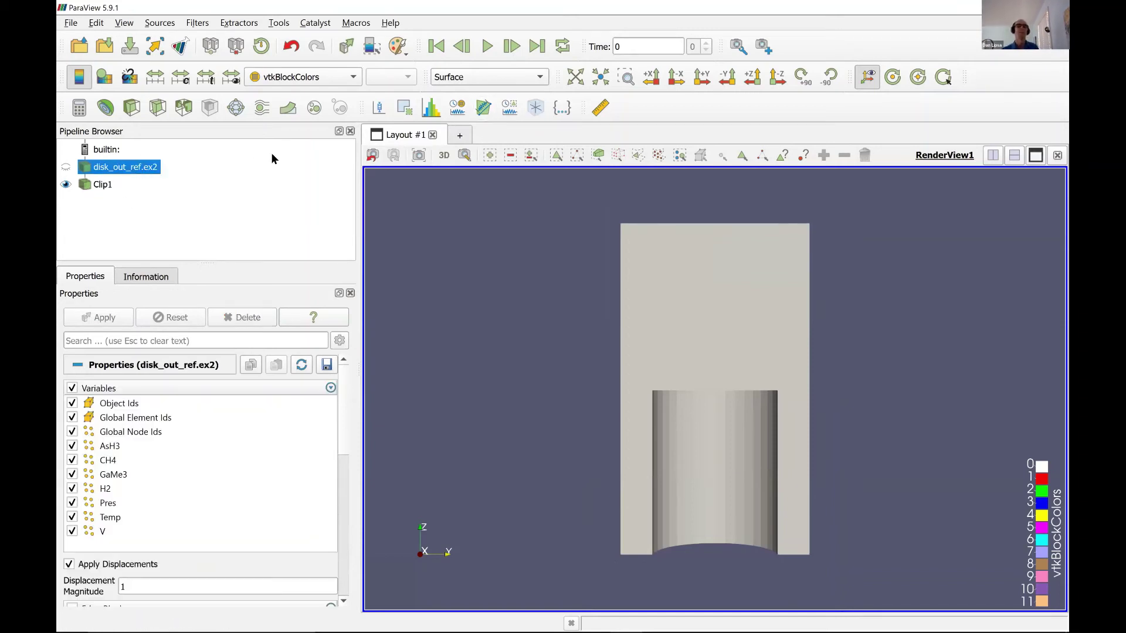
pyautogui.click(475, 111)
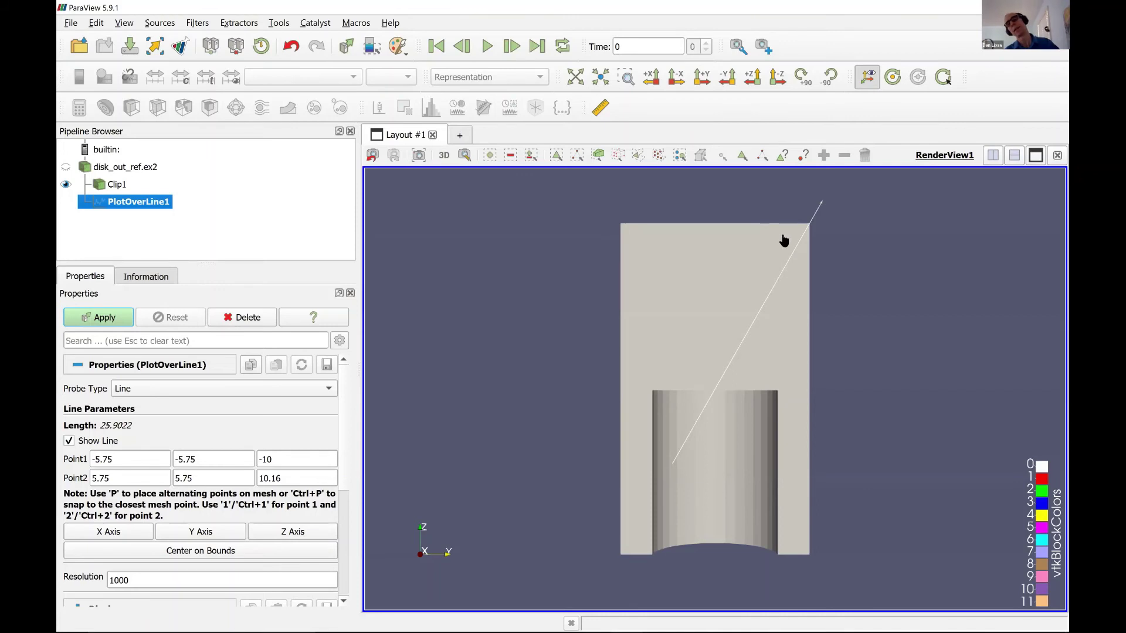
pyautogui.press('p')
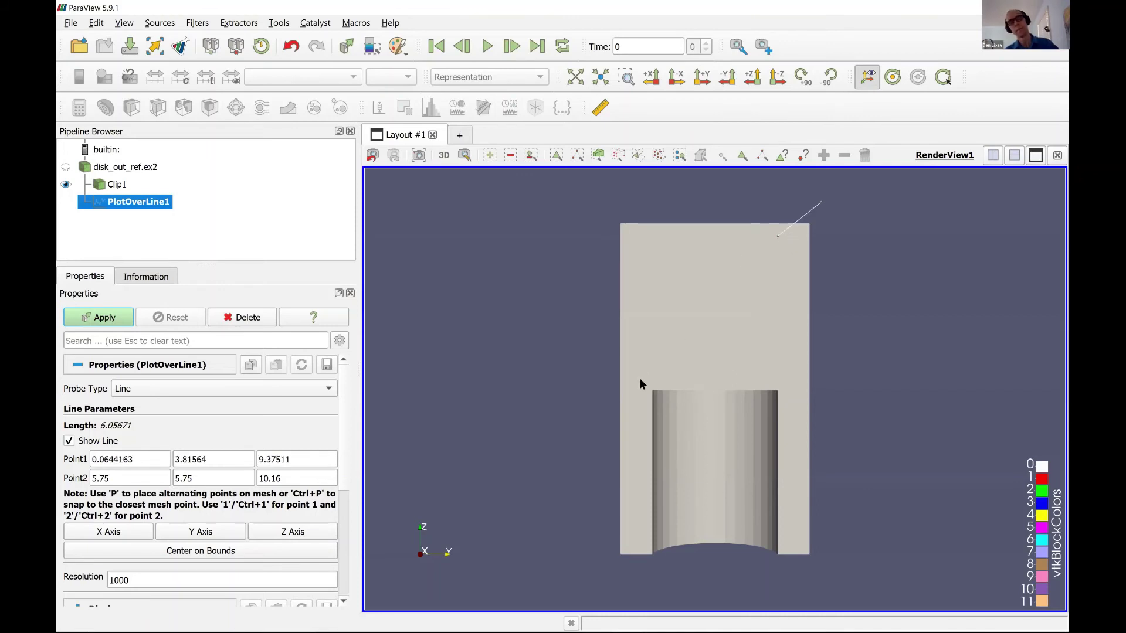
pyautogui.press('1')
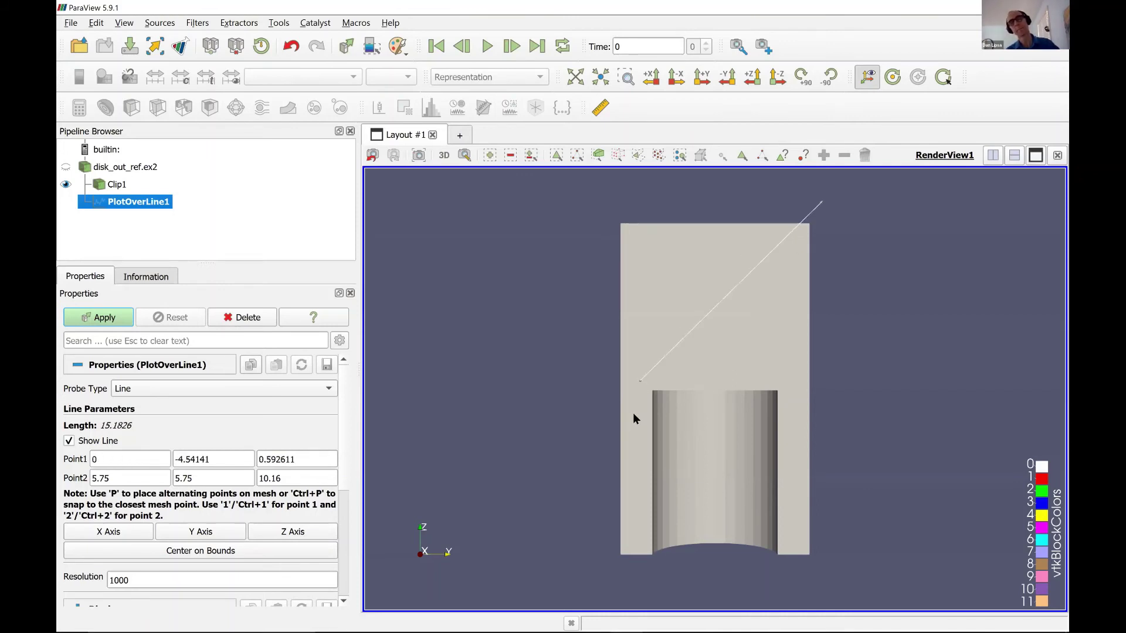
pyautogui.press('1')
pyautogui.press('1')
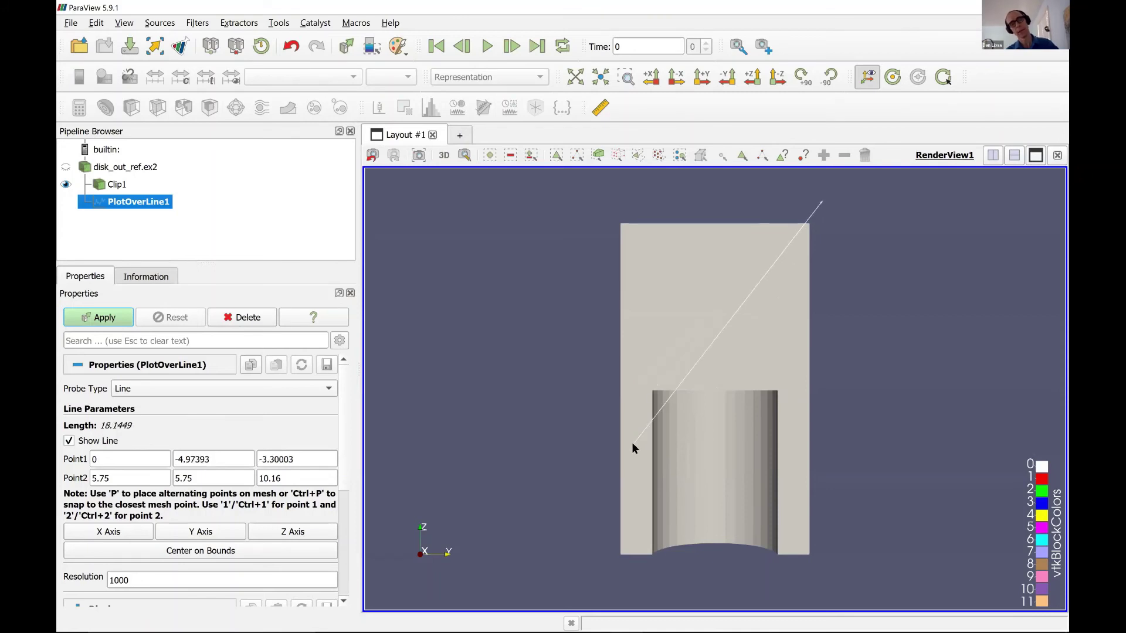
pyautogui.press('1')
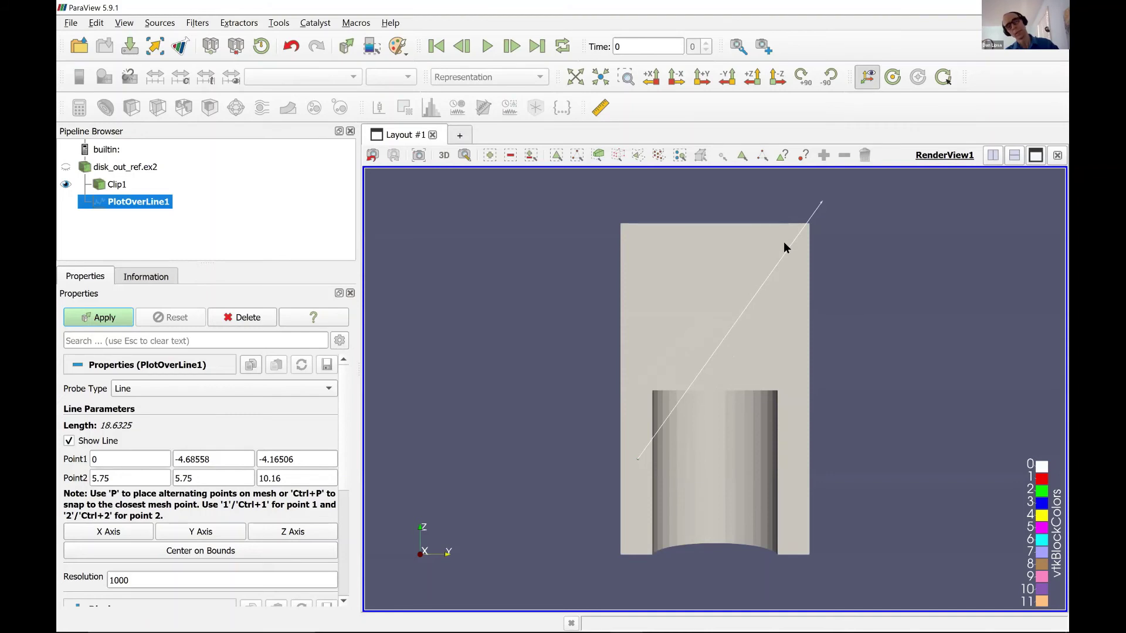
# - Place the plot line's second point near the cut face's upper +Y corner, at about (0.09, 4.87, 9.23)
pyautogui.press('2')
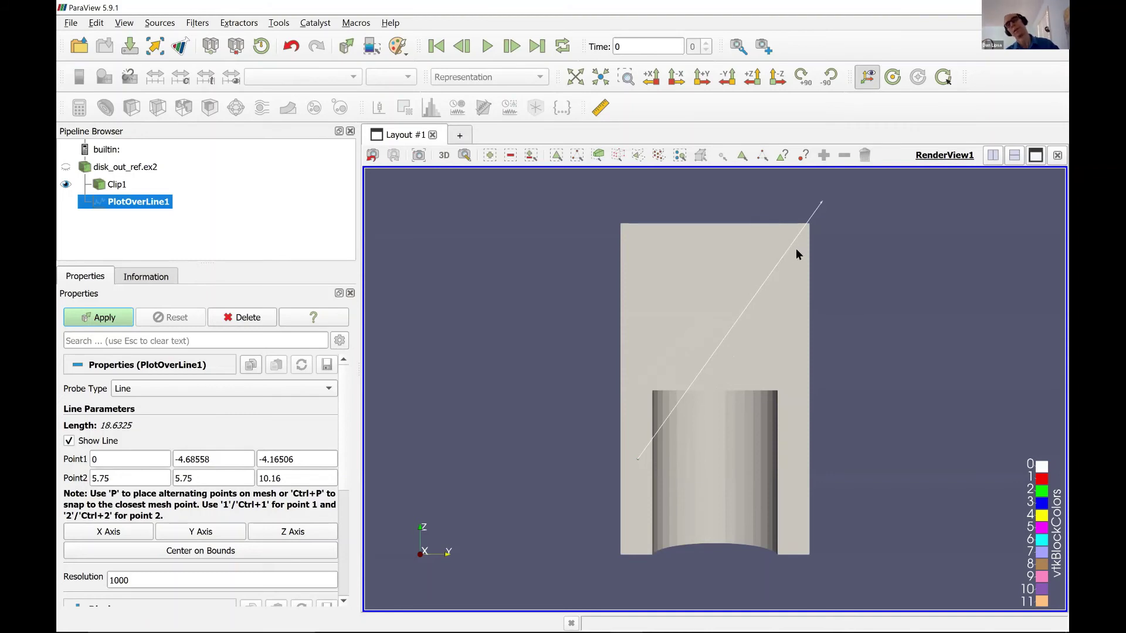
pyautogui.press('2')
pyautogui.press('2')
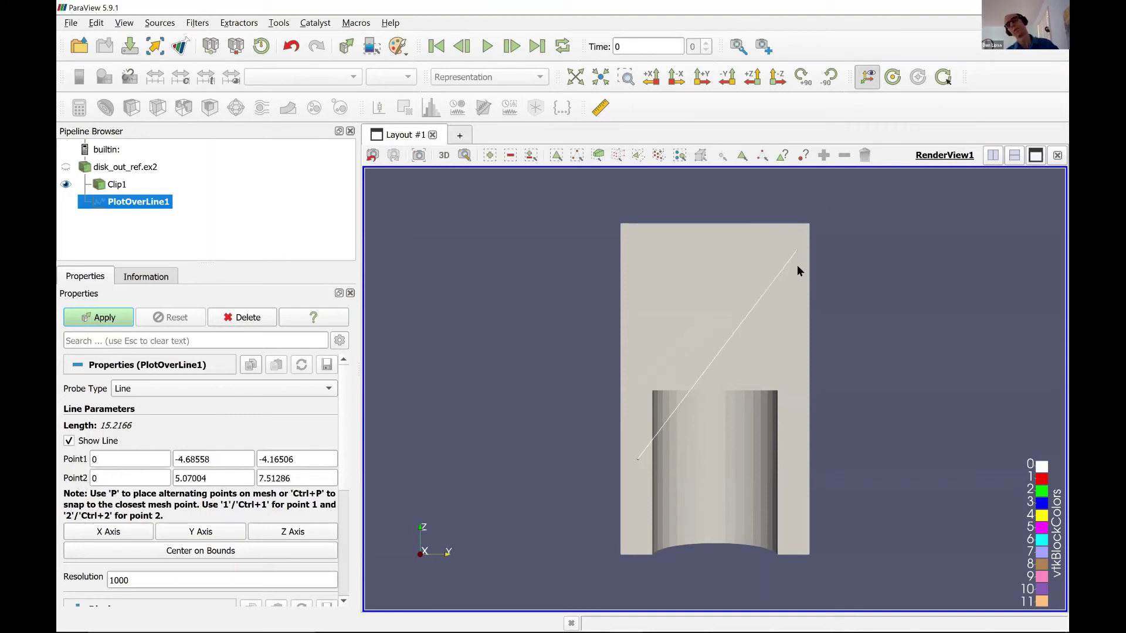
pyautogui.press('2')
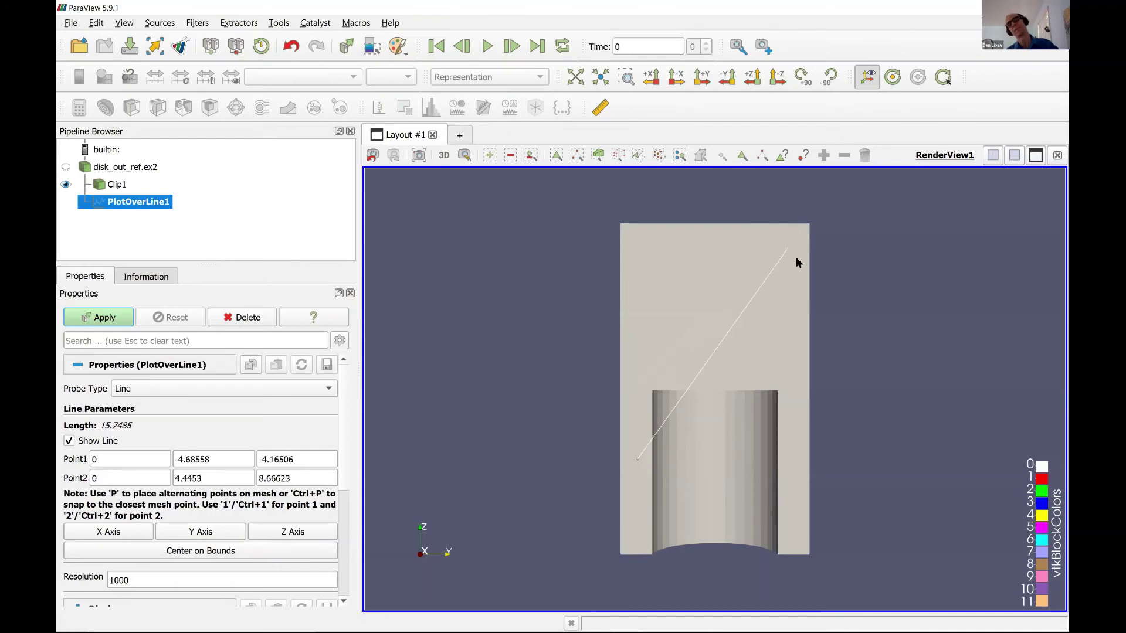
pyautogui.press('2')
pyautogui.press('2')
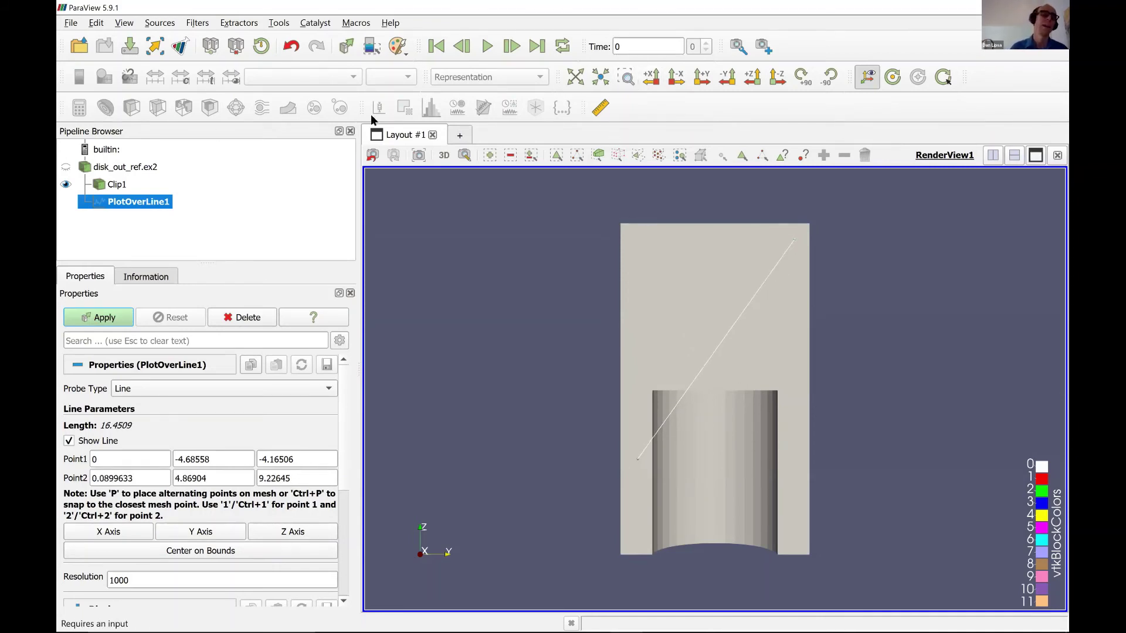
# - Display Clip1 as Surface With Edges and return to the PlotOverLine1 settings
pyautogui.click(112, 185)
pyautogui.click(470, 70)
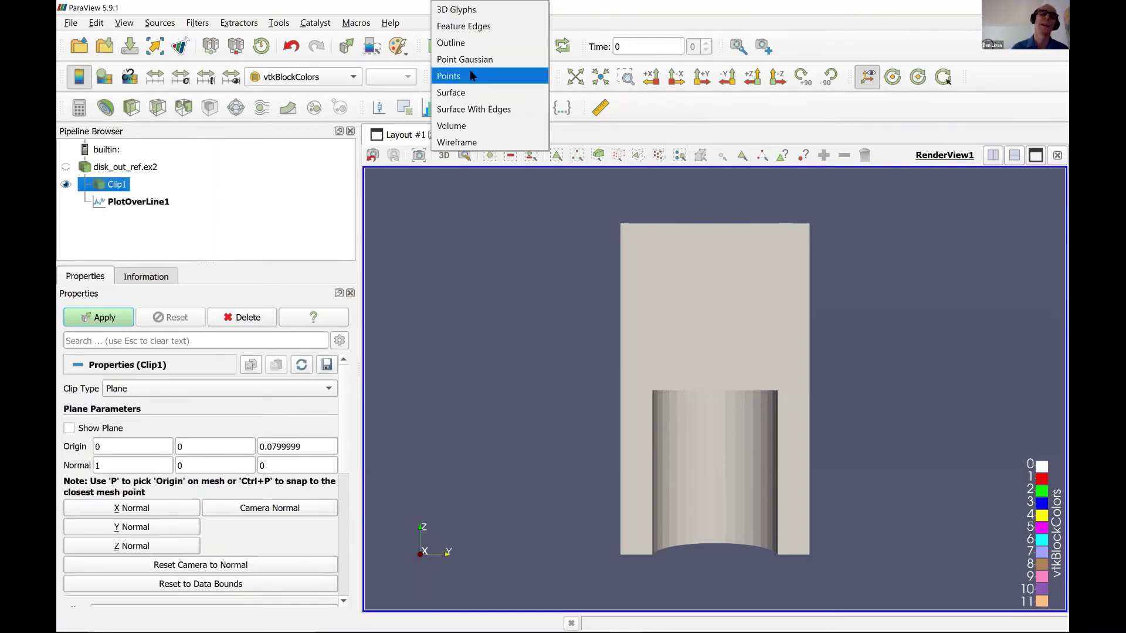
pyautogui.click(481, 109)
pyautogui.click(159, 203)
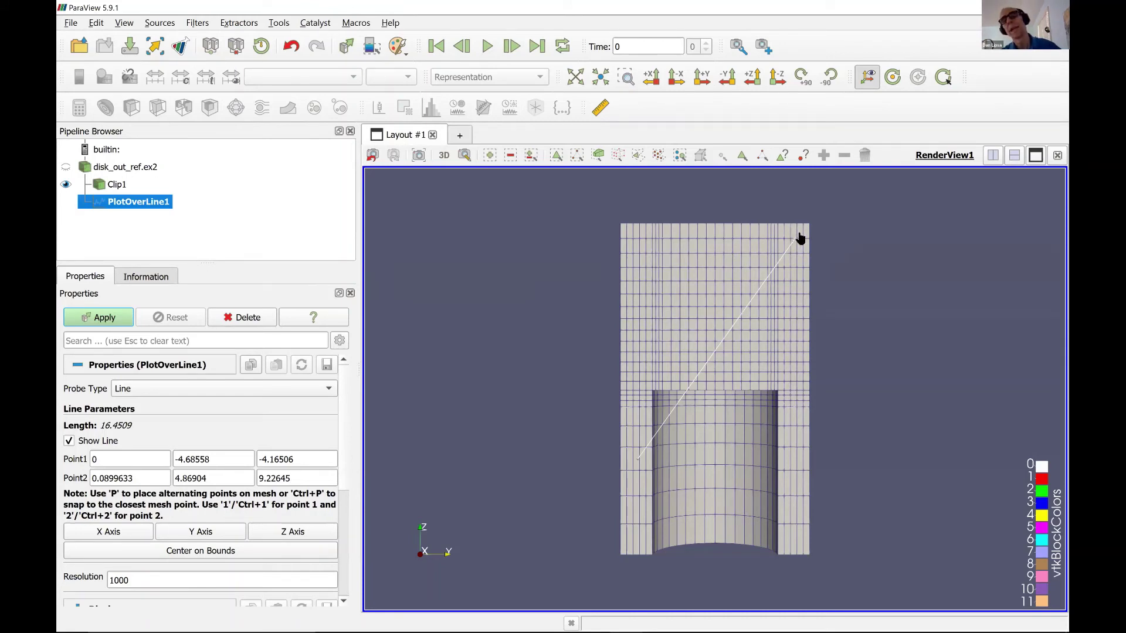
# - Reposition the plot line's second point and snap it to the mesh point at (0, 4.974, 9.22645)
pyautogui.moveTo(800, 238); pyautogui.dragTo(800, 235)
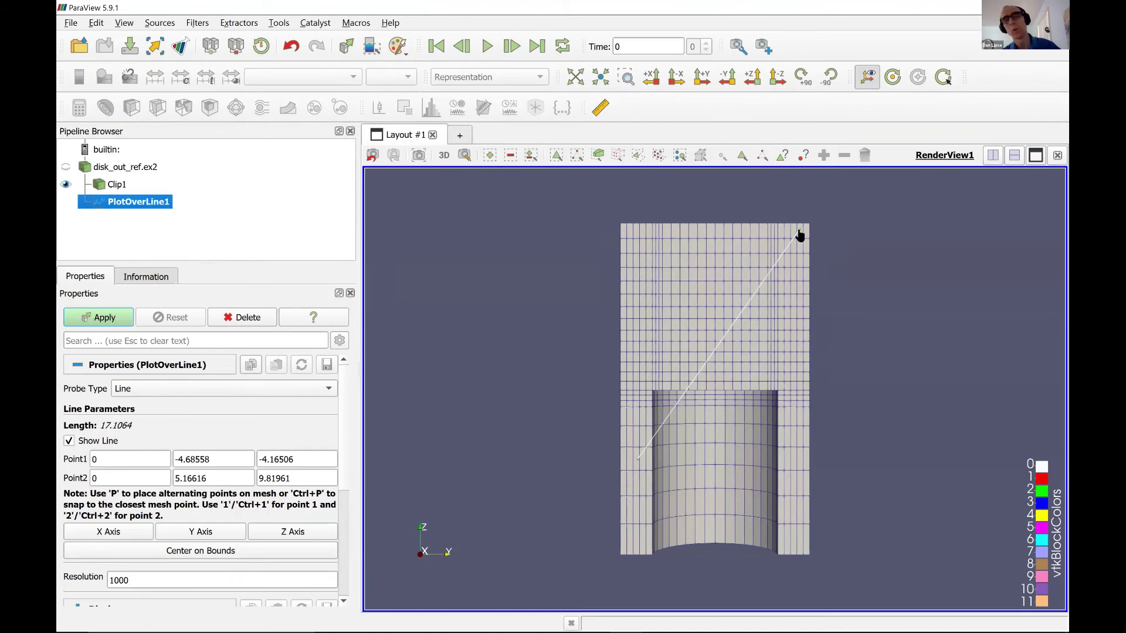
pyautogui.hotkey('ctrl', '2')
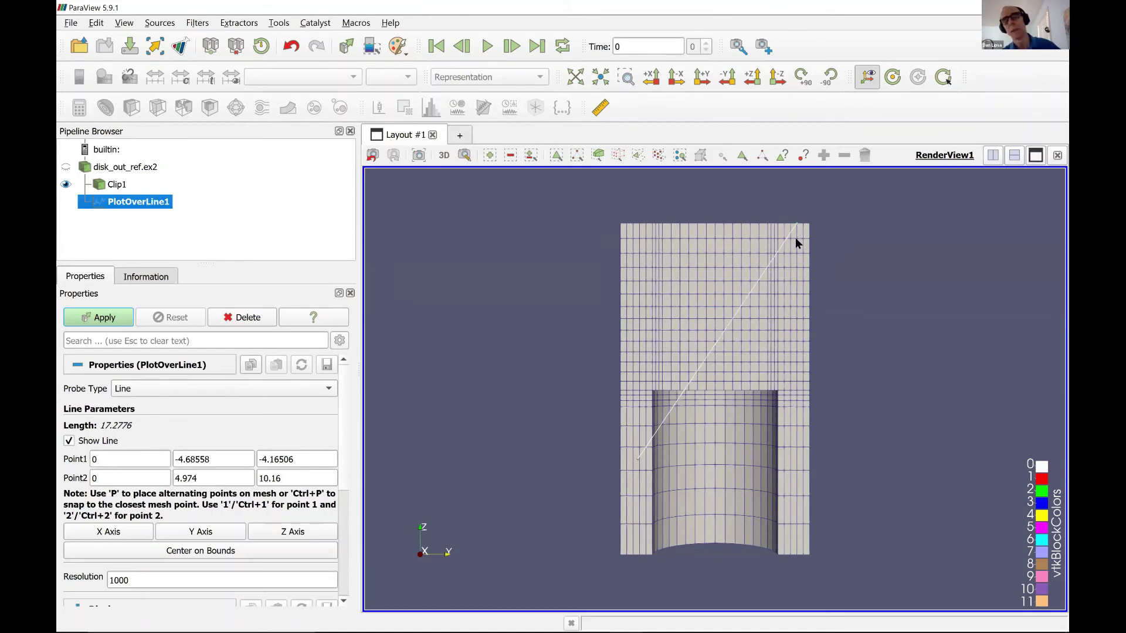
pyautogui.hotkey('ctrl', '2')
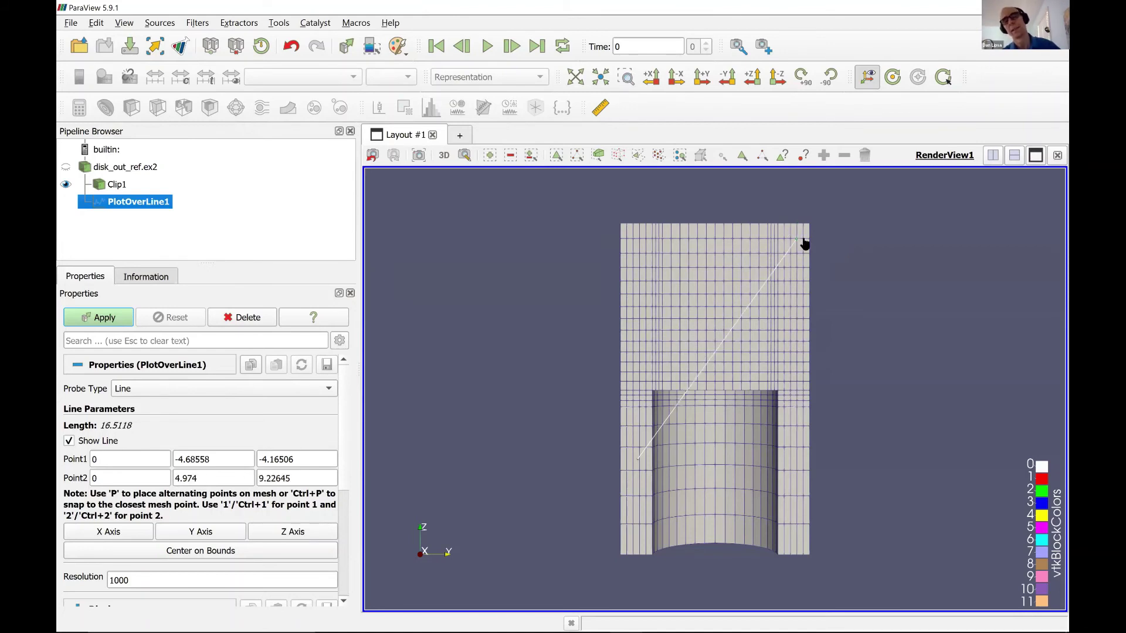
pyautogui.press('2')
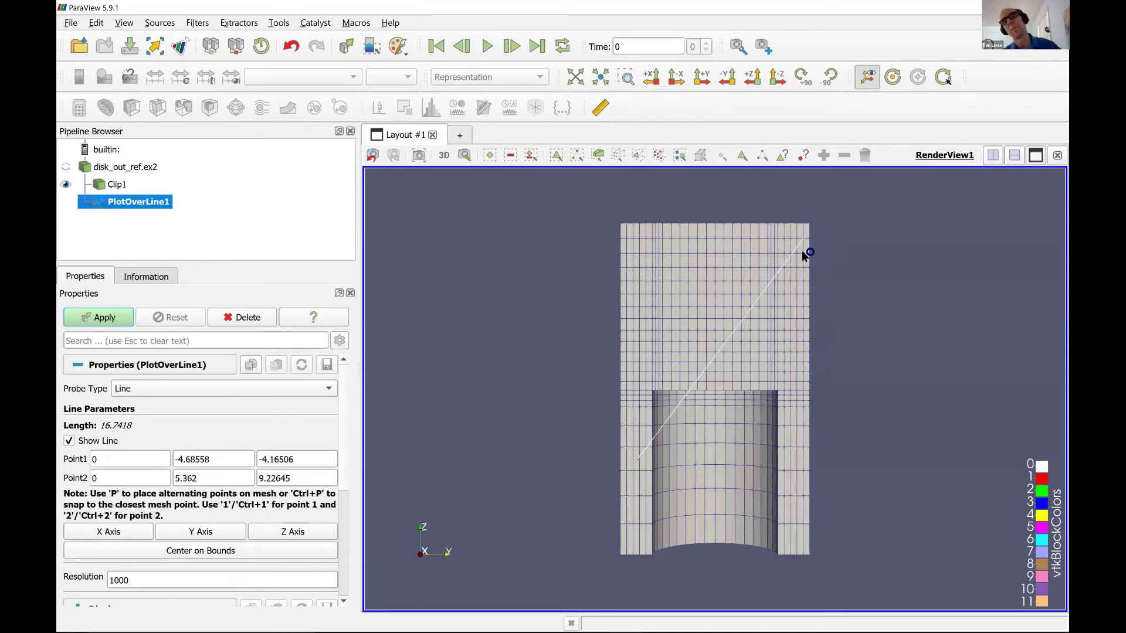
pyautogui.hotkey('ctrl', '2')
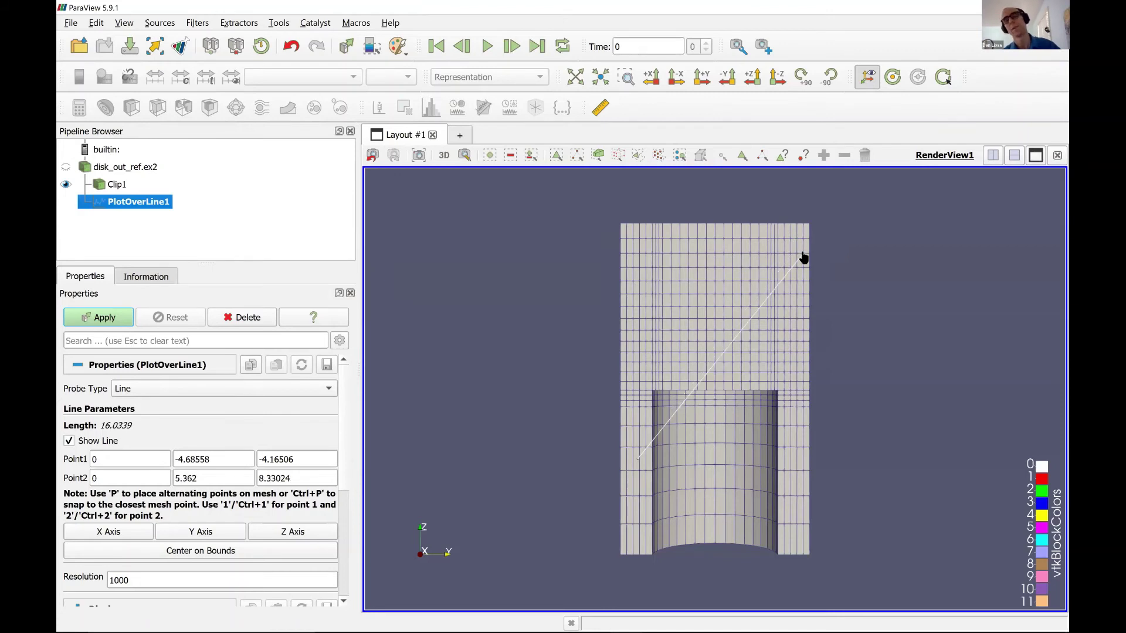
pyautogui.hotkey('ctrl', '2')
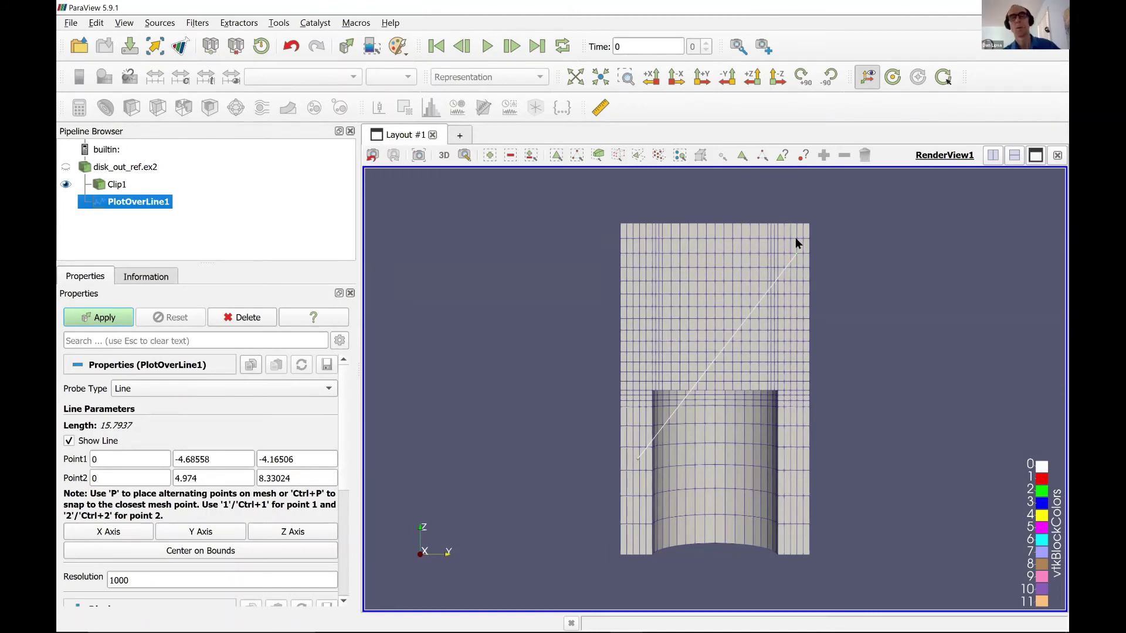
pyautogui.hotkey('ctrl', '2')
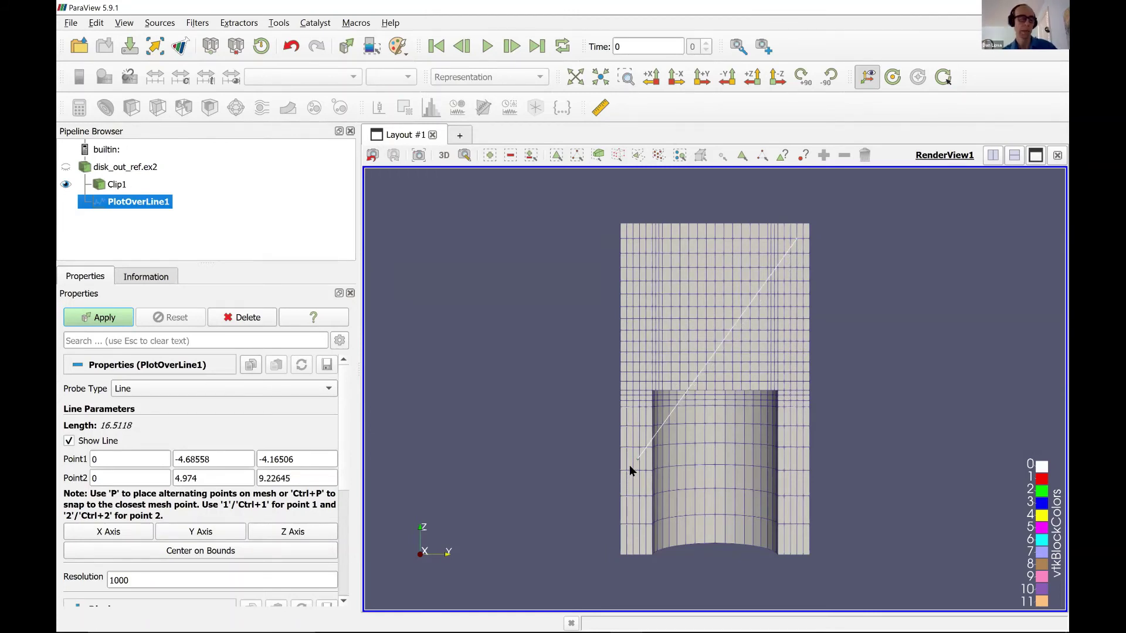
# - Snap the line's first point to nearby mesh points, and place it freely on the cut wall at about (0, -5.17, -6.86)
pyautogui.hotkey('ctrl', '1')
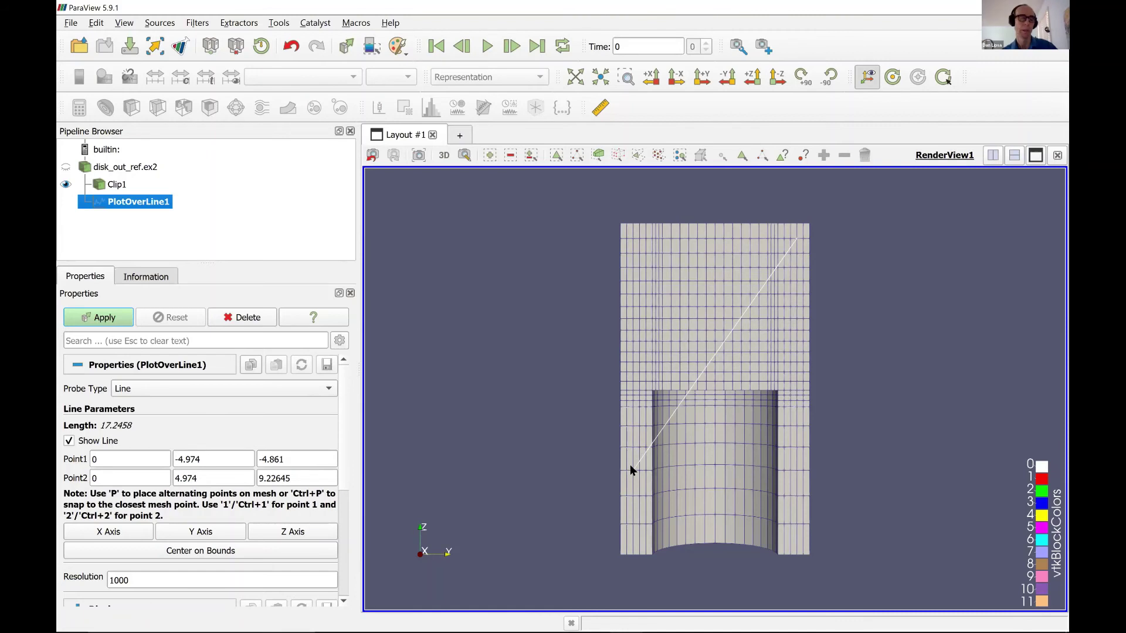
pyautogui.hotkey('ctrl', '1')
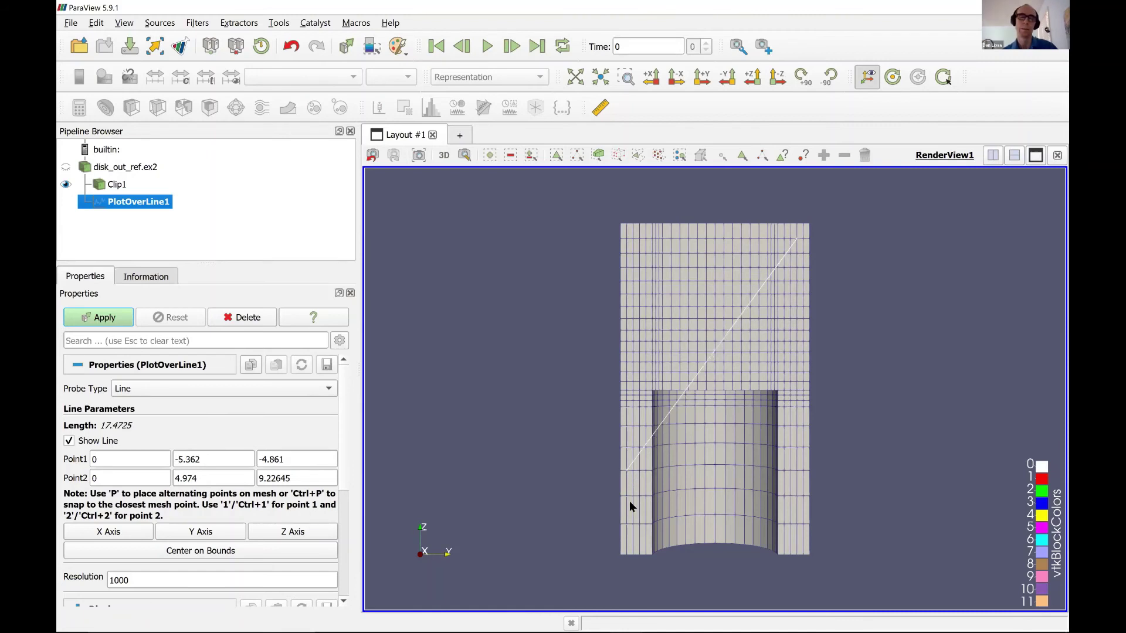
pyautogui.press('1')
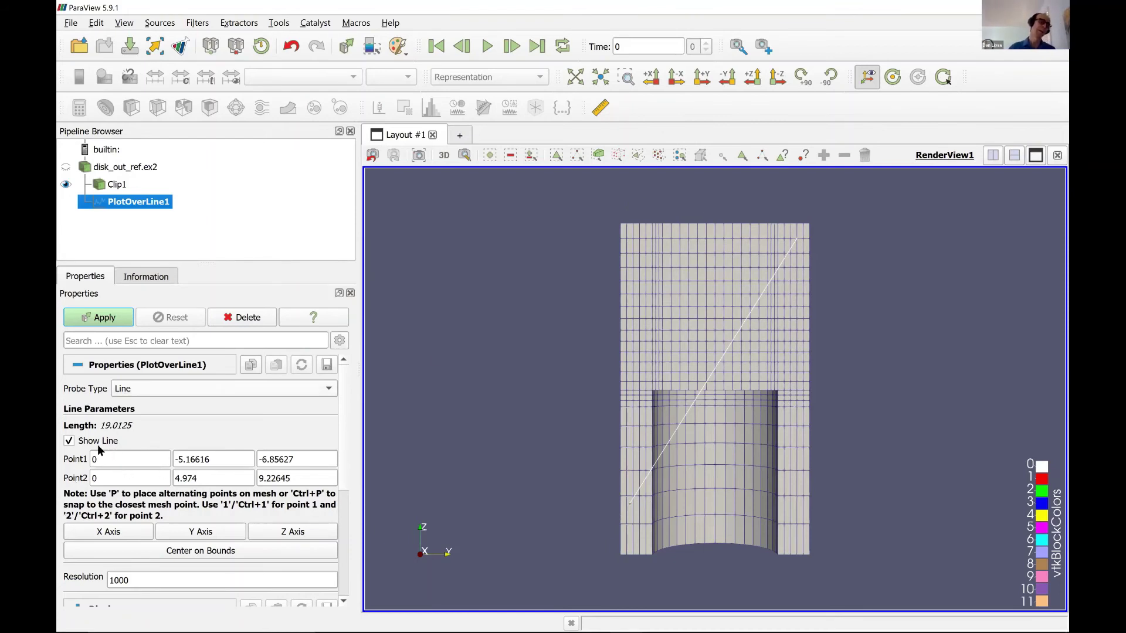
# - Set Point1 of the plot line to the exact coordinates (0, 0, 0)
pyautogui.click(216, 459)
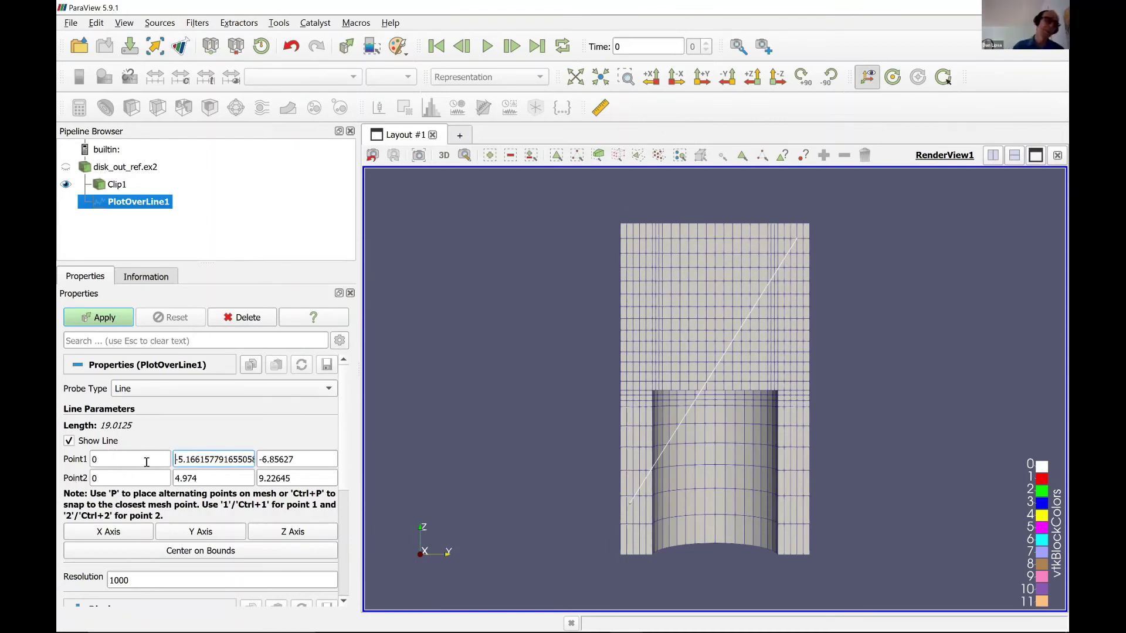
pyautogui.doubleClick(241, 467)
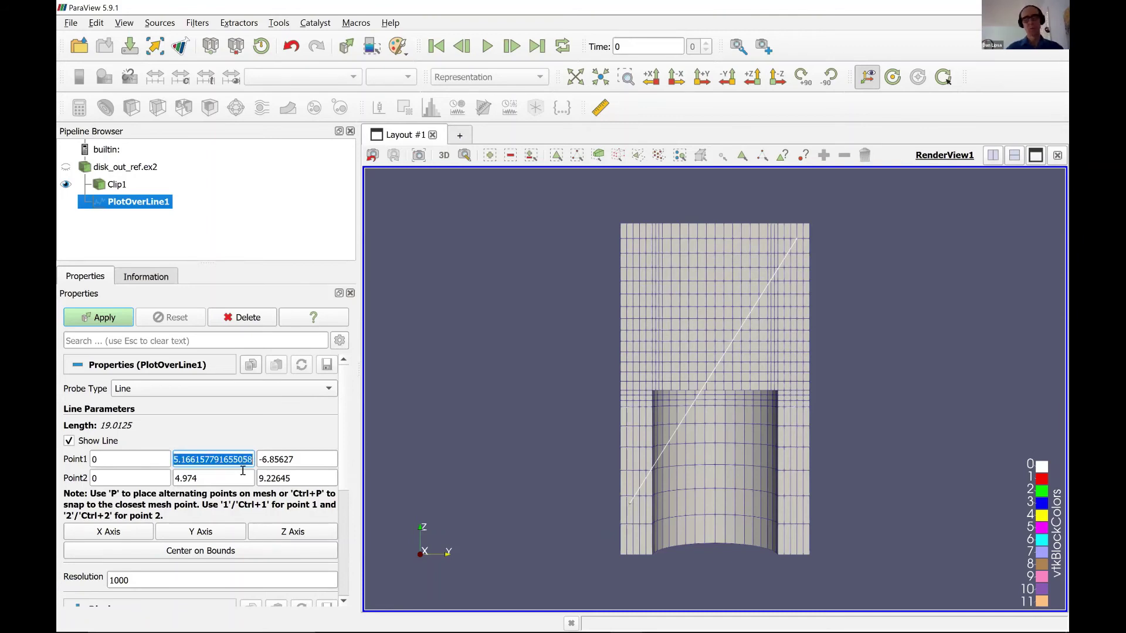
pyautogui.hotkey('shift', 'Tab')
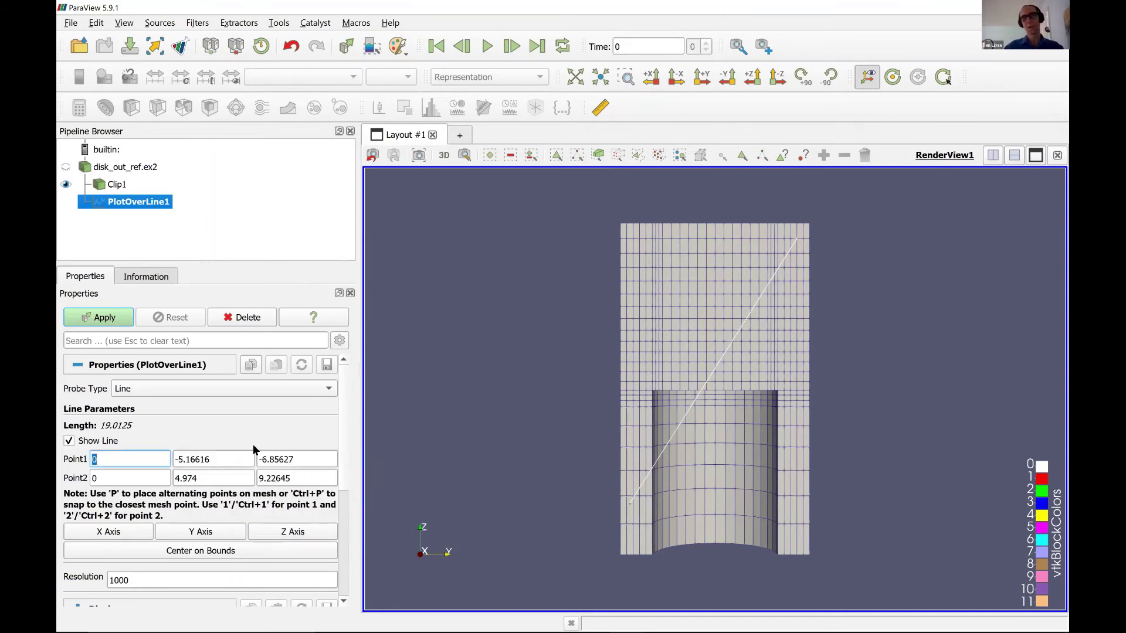
pyautogui.write('0')
pyautogui.press('Tab')
pyautogui.write('0')
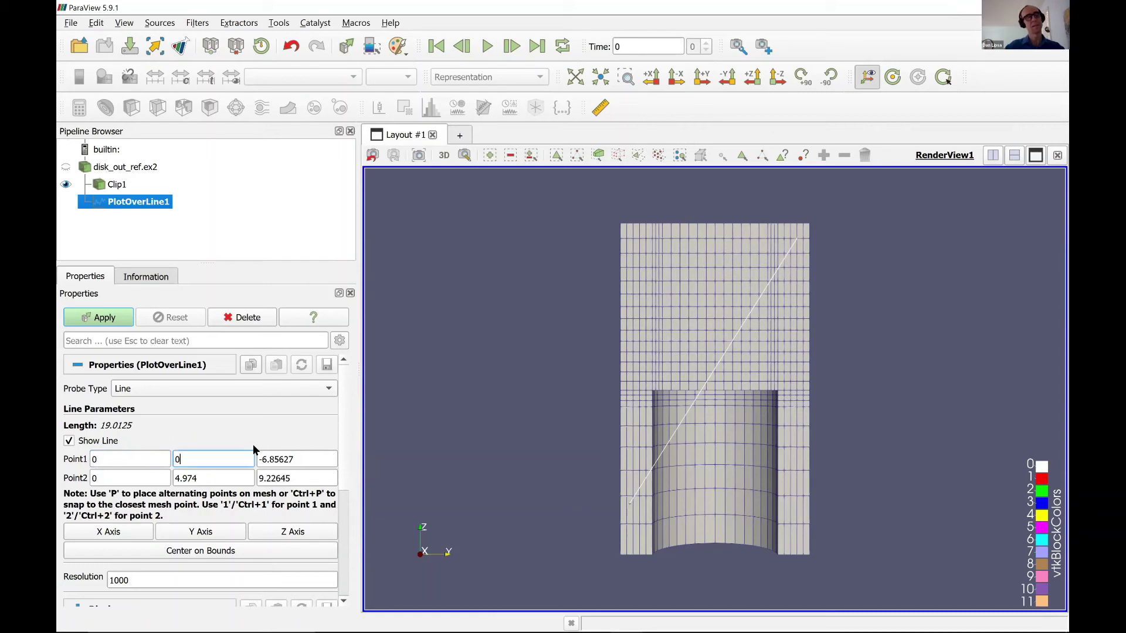
pyautogui.press('Tab')
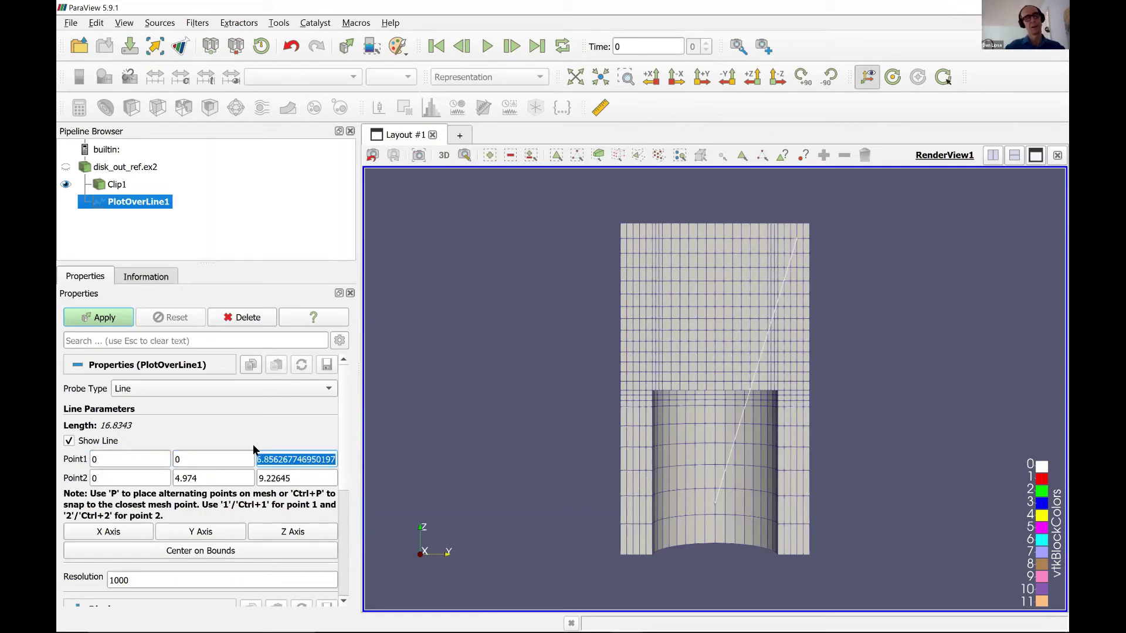
pyautogui.write('0')
# - Set Point2 of the plot line to the exact coordinates (0, 0, 10)
pyautogui.press('Tab')
pyautogui.write('0')
pyautogui.press('Tab')
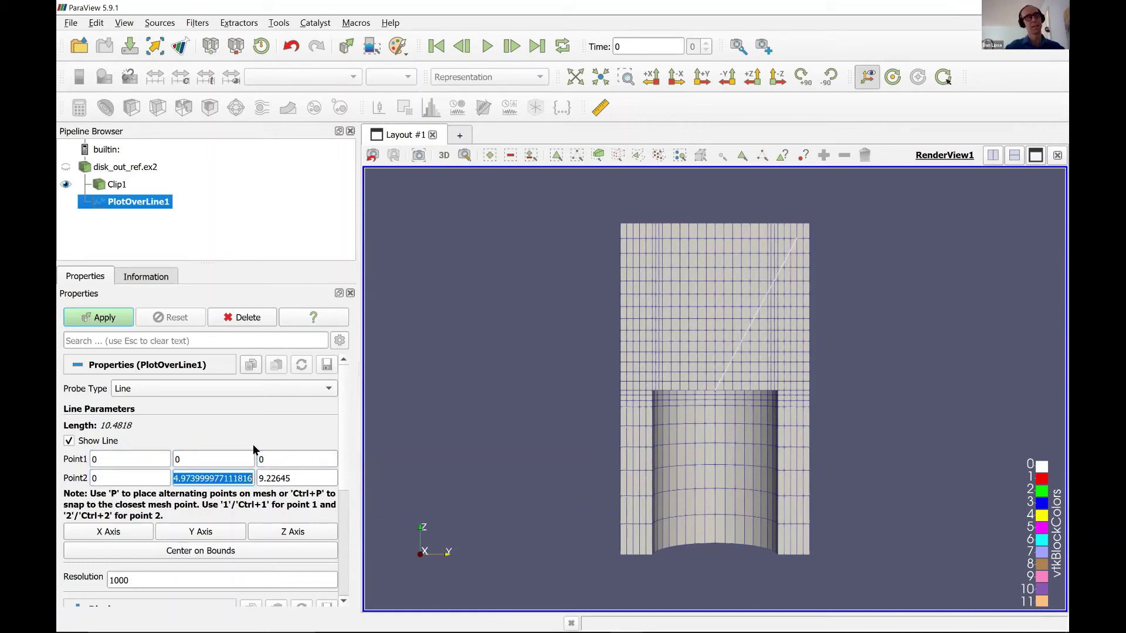
pyautogui.write('0')
pyautogui.press('Tab')
pyautogui.write('1')
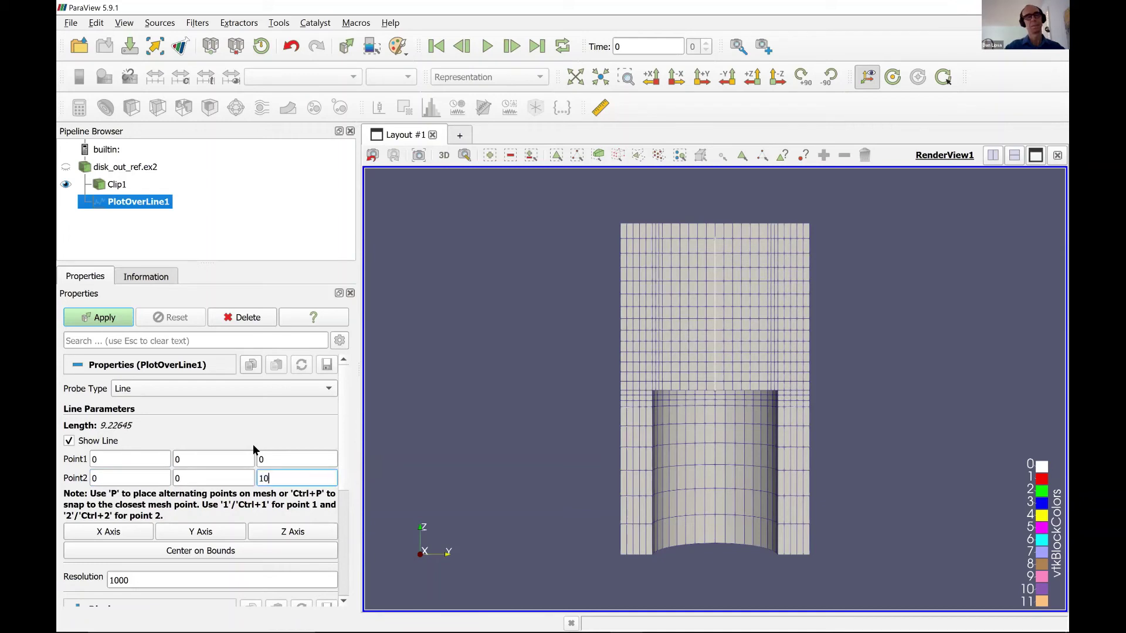
# - Complete Point2's Z coordinate as 10 and apply the Plot Over Line filter to chart the data
pyautogui.write('0')
pyautogui.press('Tab')
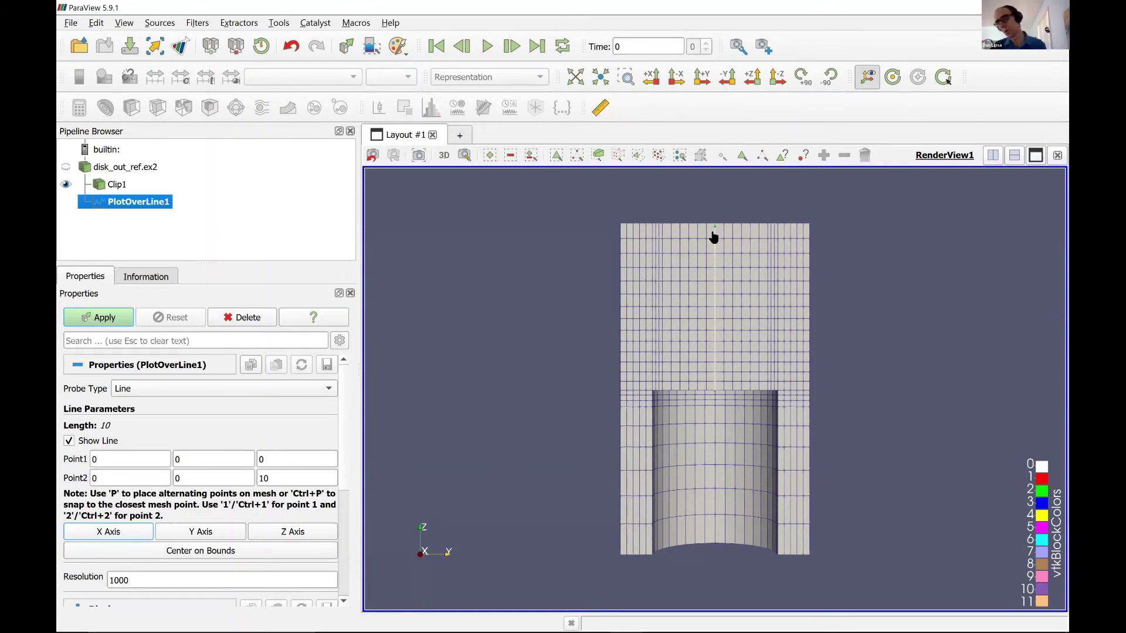
pyautogui.click(116, 318)
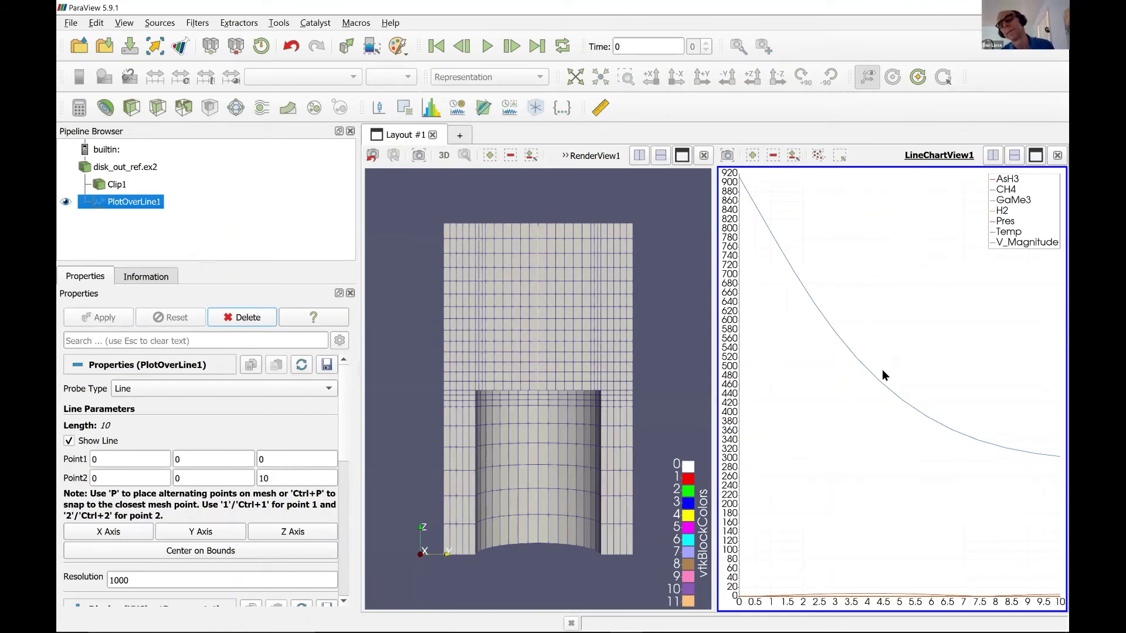
pyautogui.moveTo(881, 376)
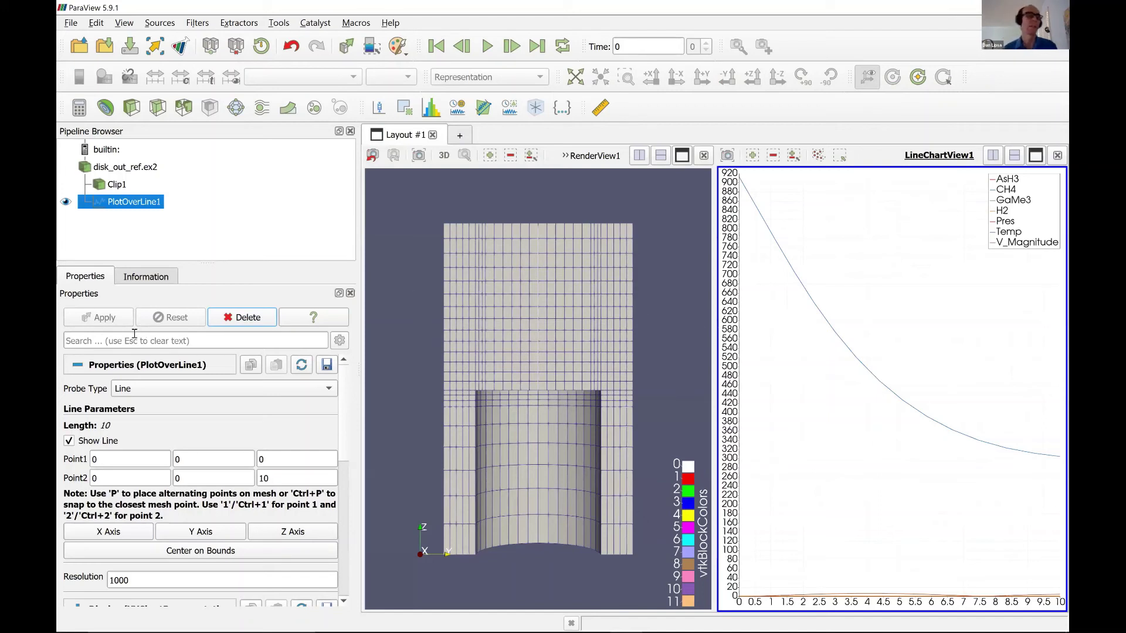
# - Hide the AsH3, CH4, GaMe3 and H2 series in the line chart's display settings
pyautogui.click(77, 365)
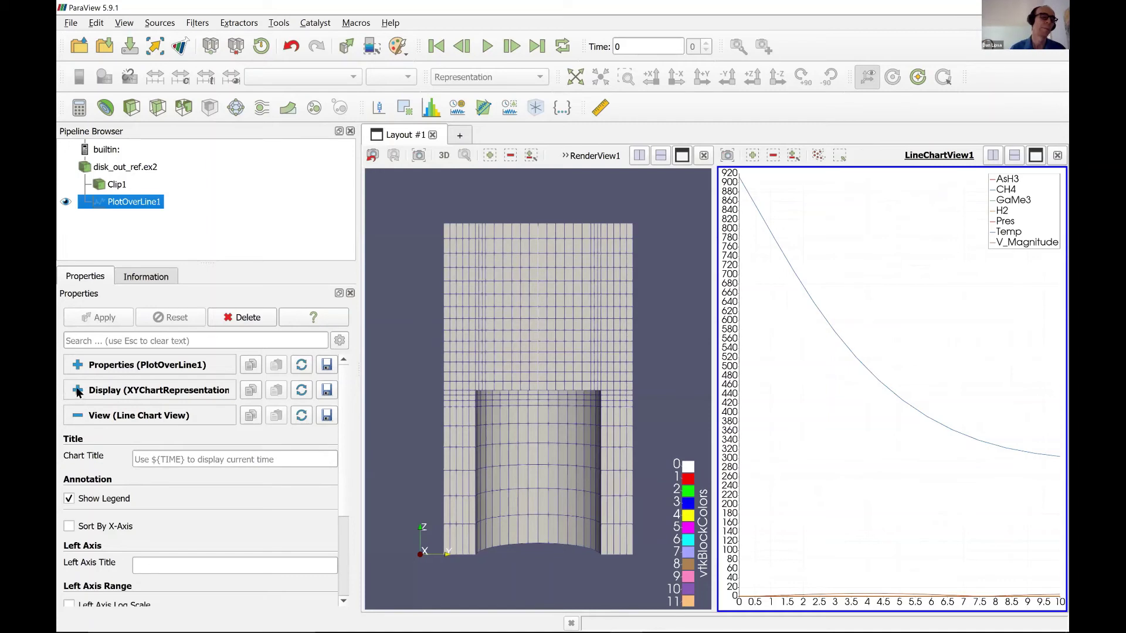
pyautogui.click(77, 391)
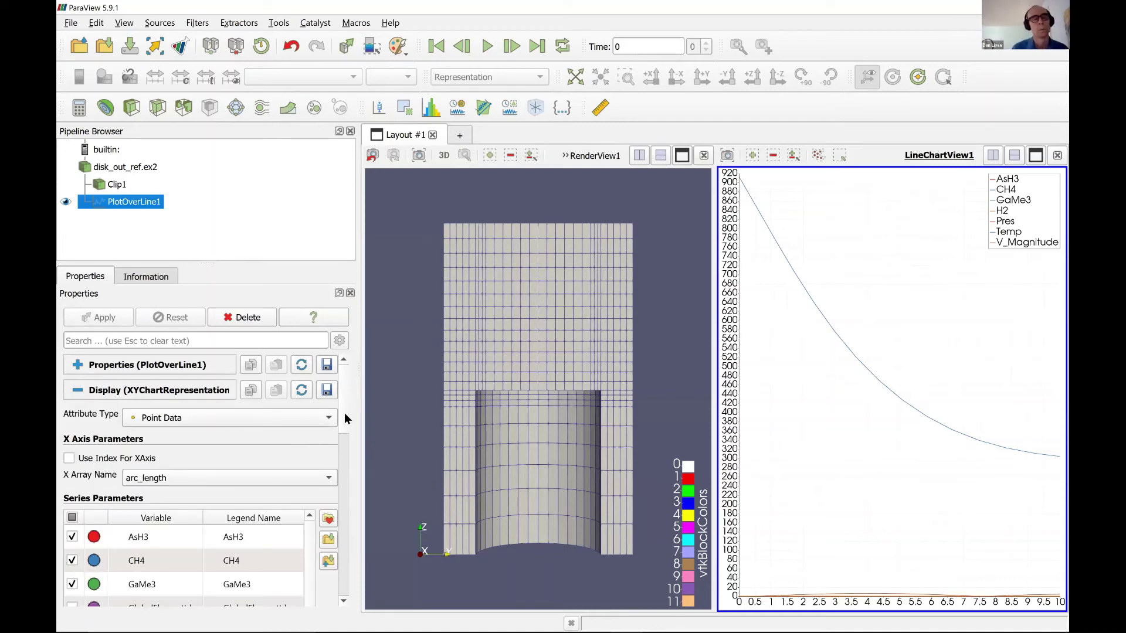
pyautogui.scroll(-3, 344, 431)
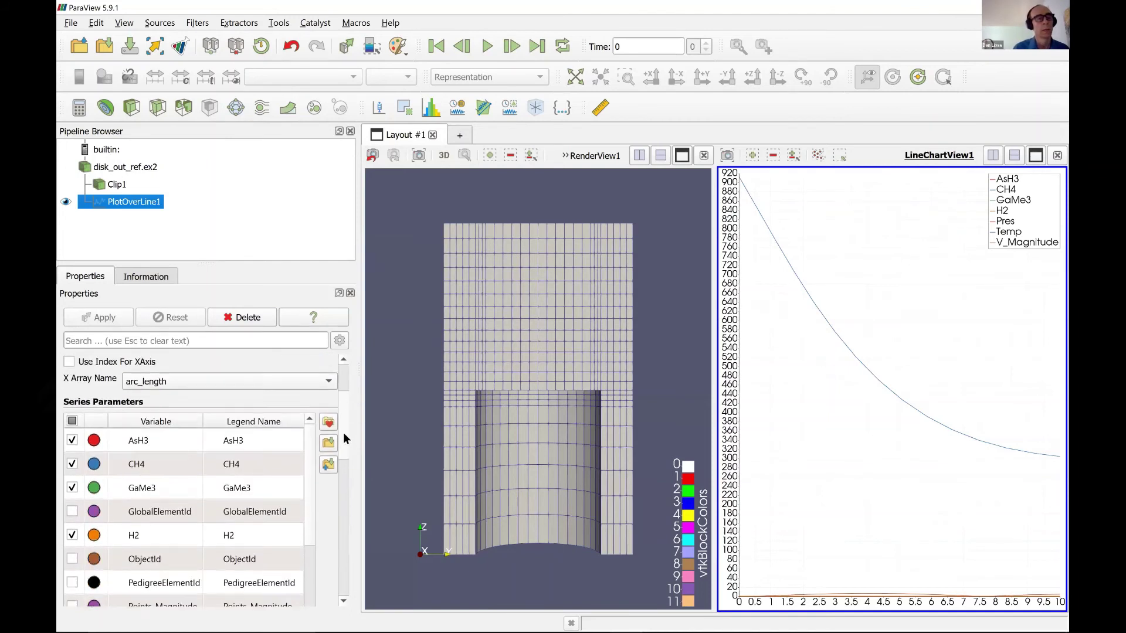
pyautogui.scroll(1, 344, 439)
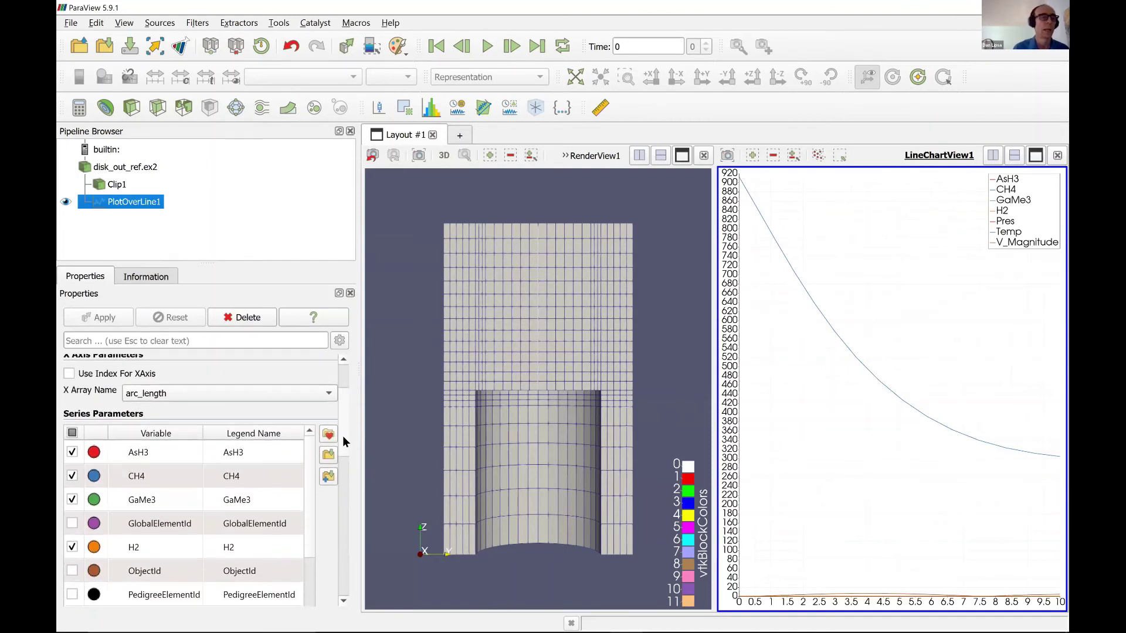
pyautogui.click(74, 458)
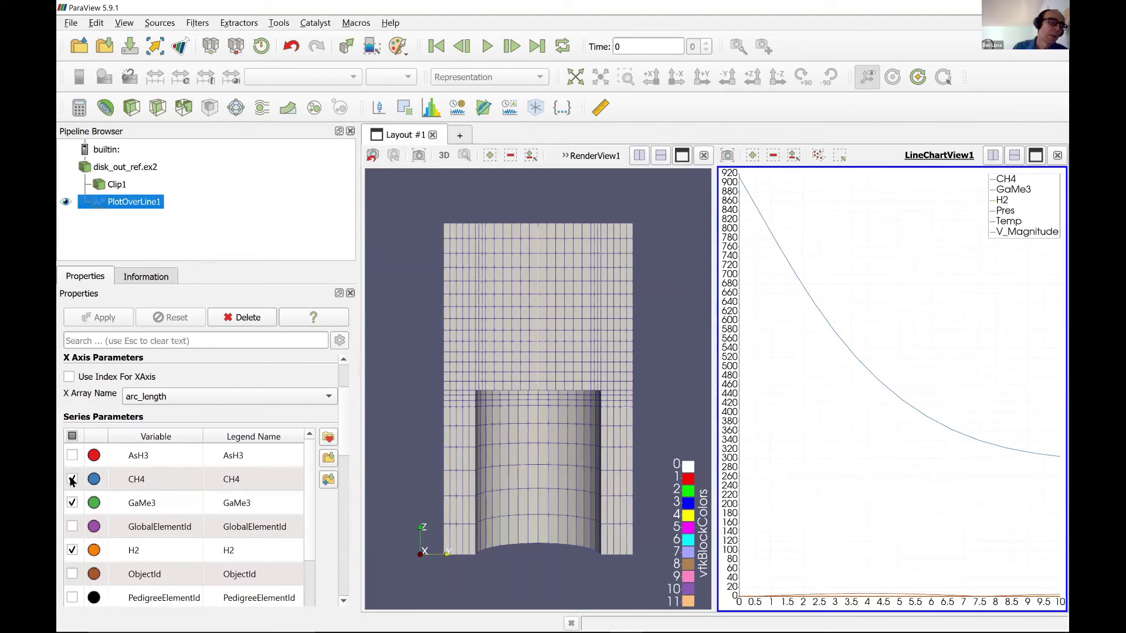
pyautogui.click(72, 481)
pyautogui.click(73, 503)
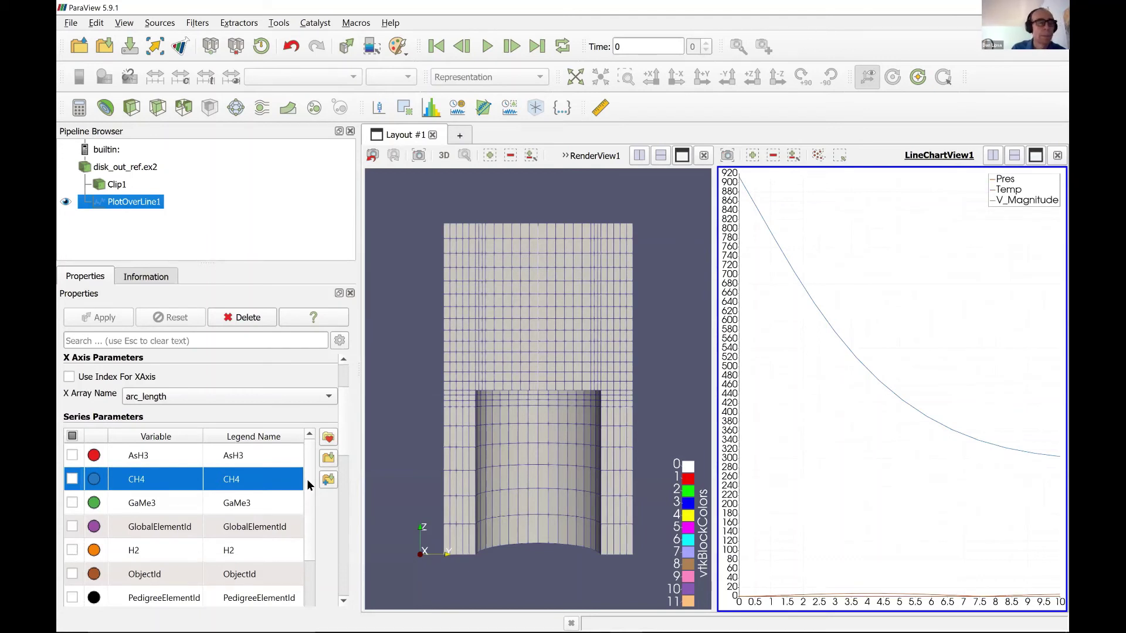
# - Hide the V_Magnitude series, keeping the Pres and Temp series in the line chart
pyautogui.scroll(-2, 305, 493)
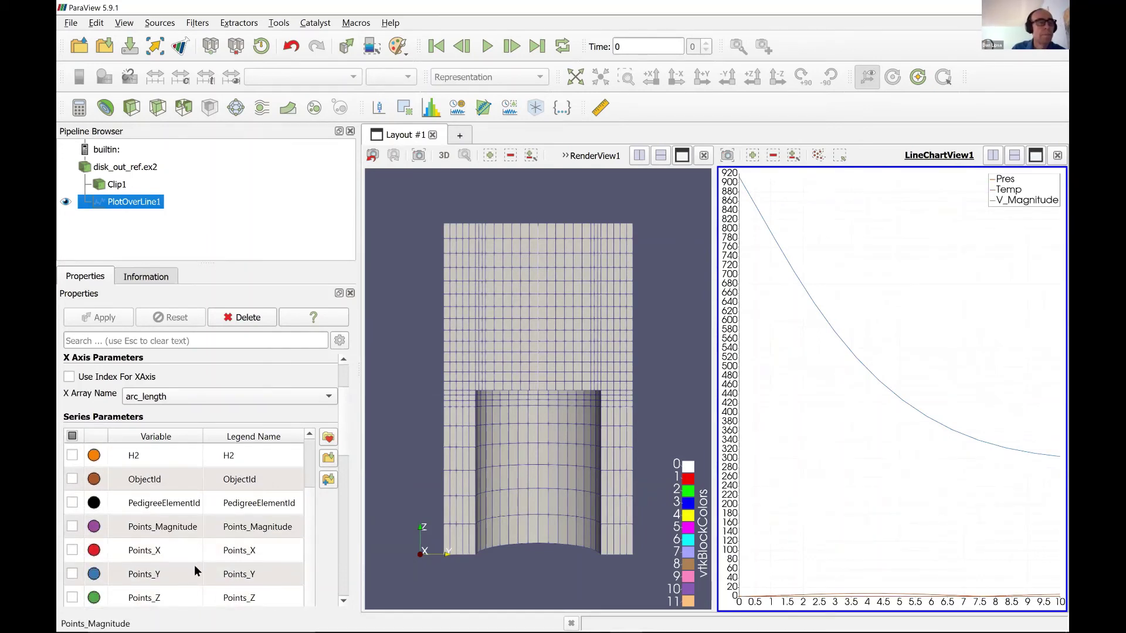
pyautogui.scroll(-3, 194, 565)
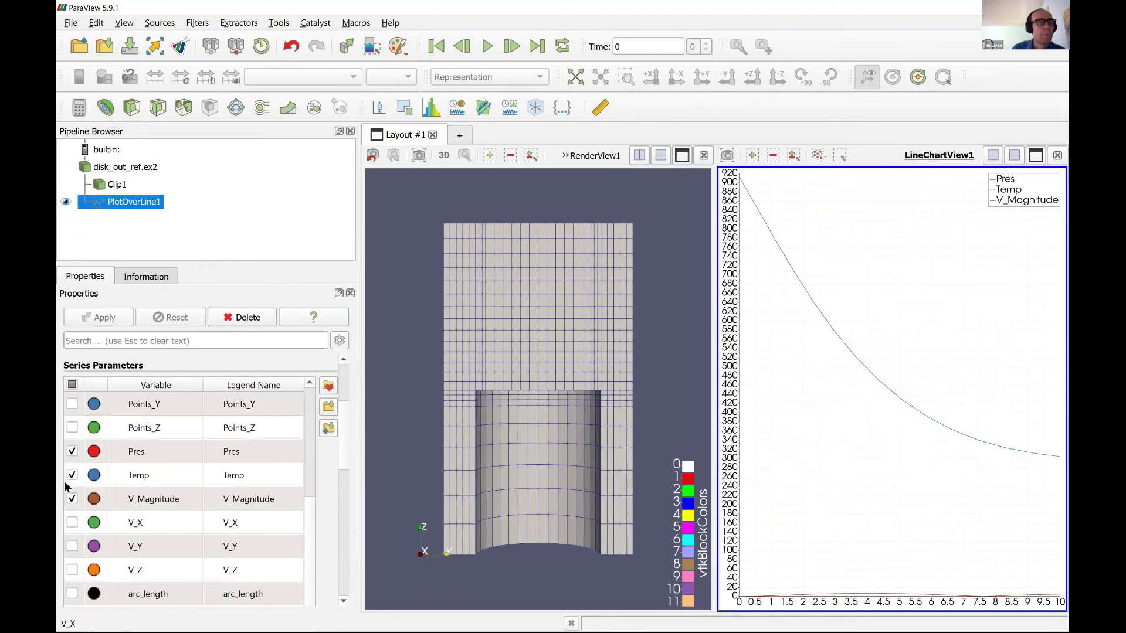
pyautogui.click(72, 498)
pyautogui.moveTo(927, 417)
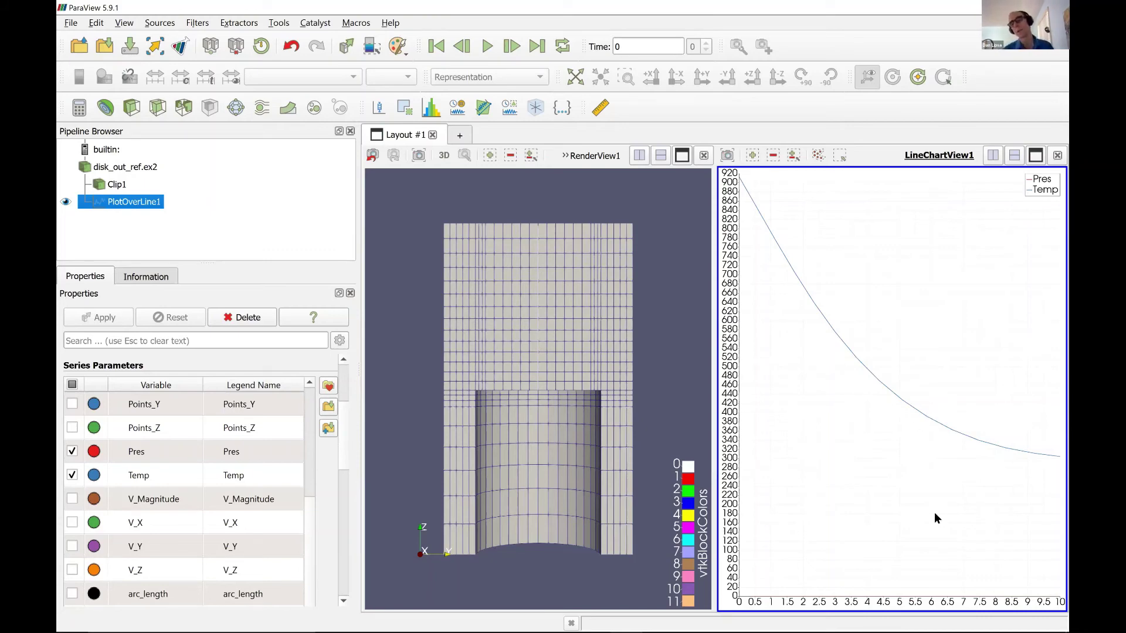
pyautogui.moveTo(949, 592)
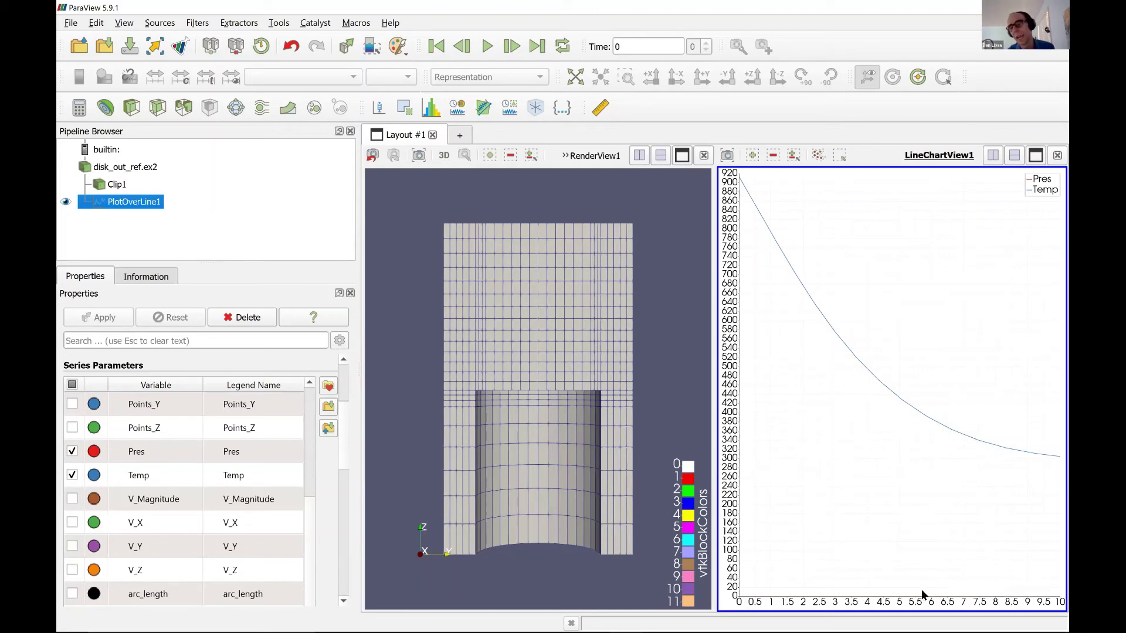
pyautogui.moveTo(883, 593)
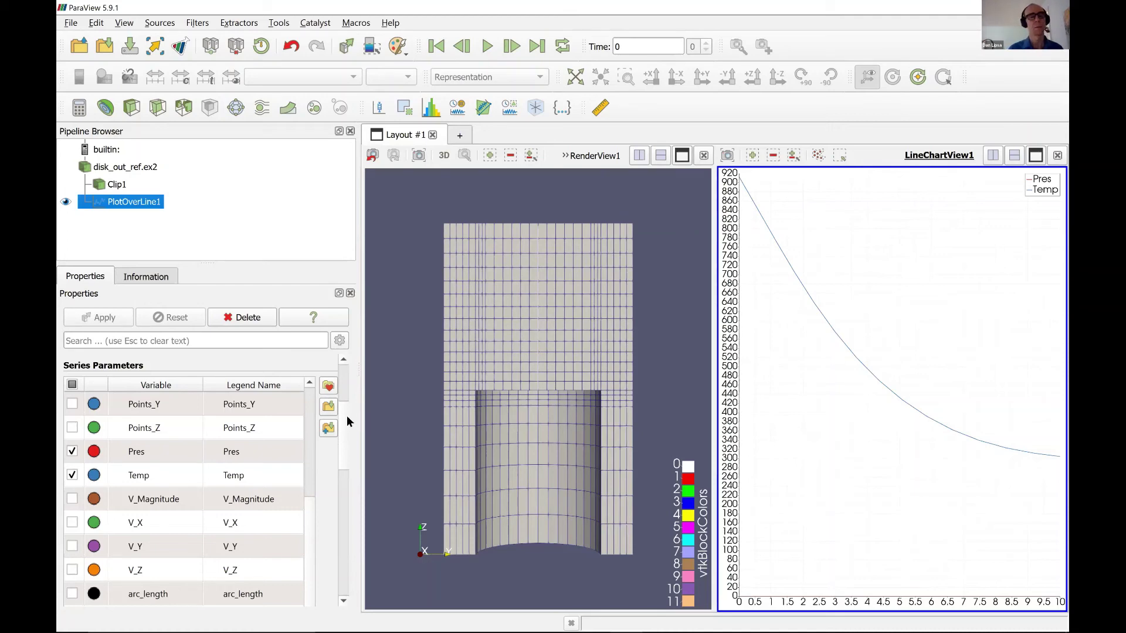
# - Assign the Pres series to the Bottom-Right chart axes
pyautogui.scroll(2, 350, 375)
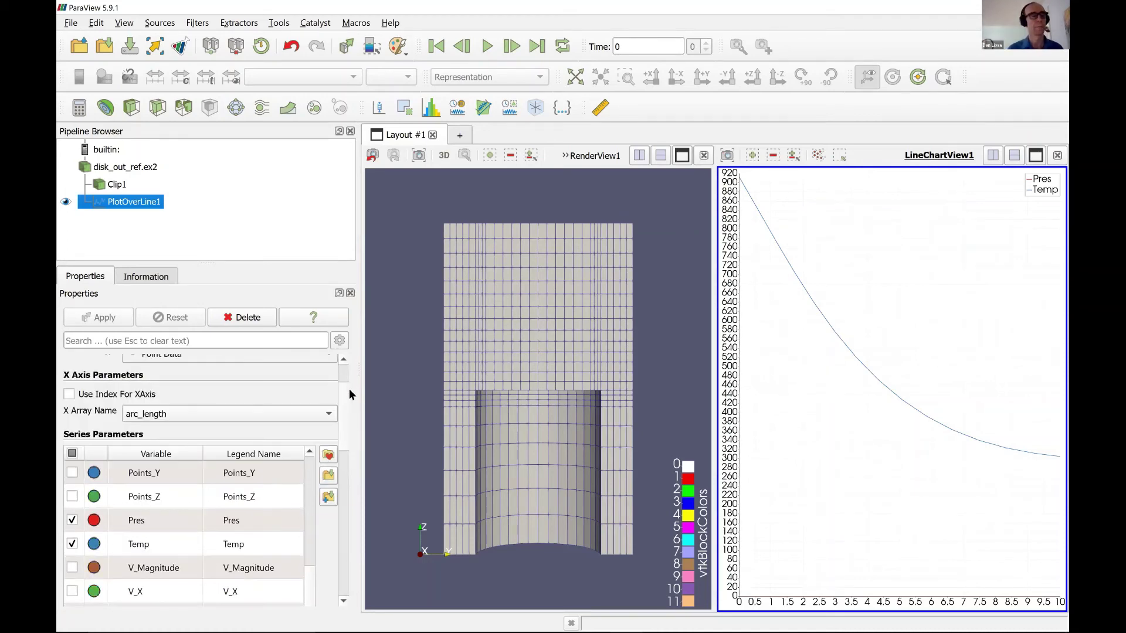
pyautogui.scroll(1, 349, 398)
pyautogui.scroll(-4, 350, 415)
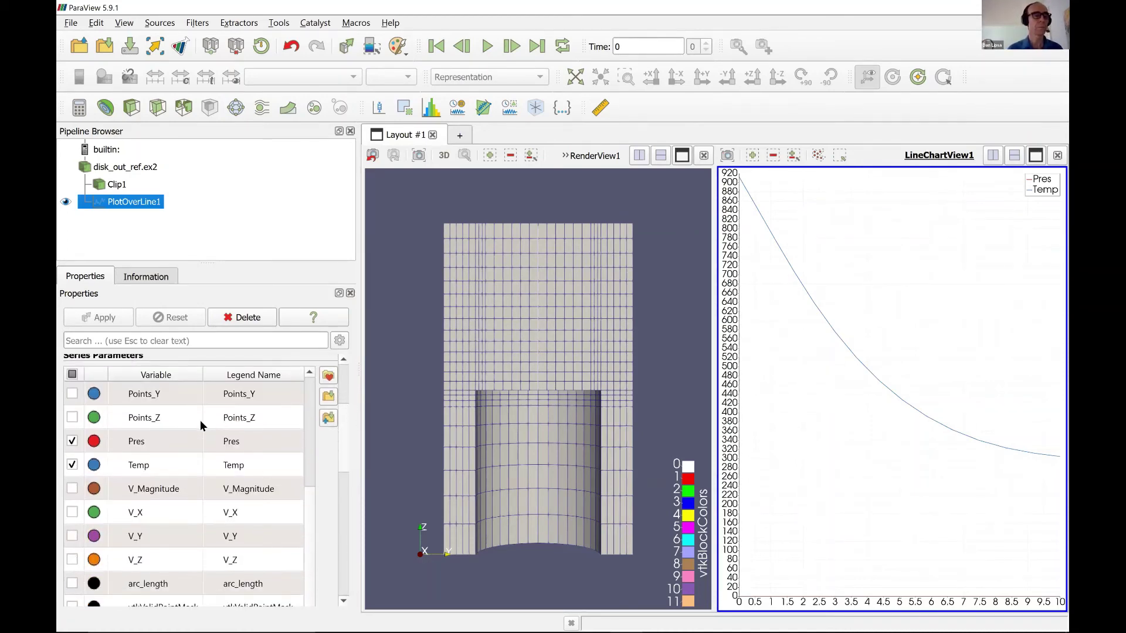
pyautogui.scroll(-1, 201, 426)
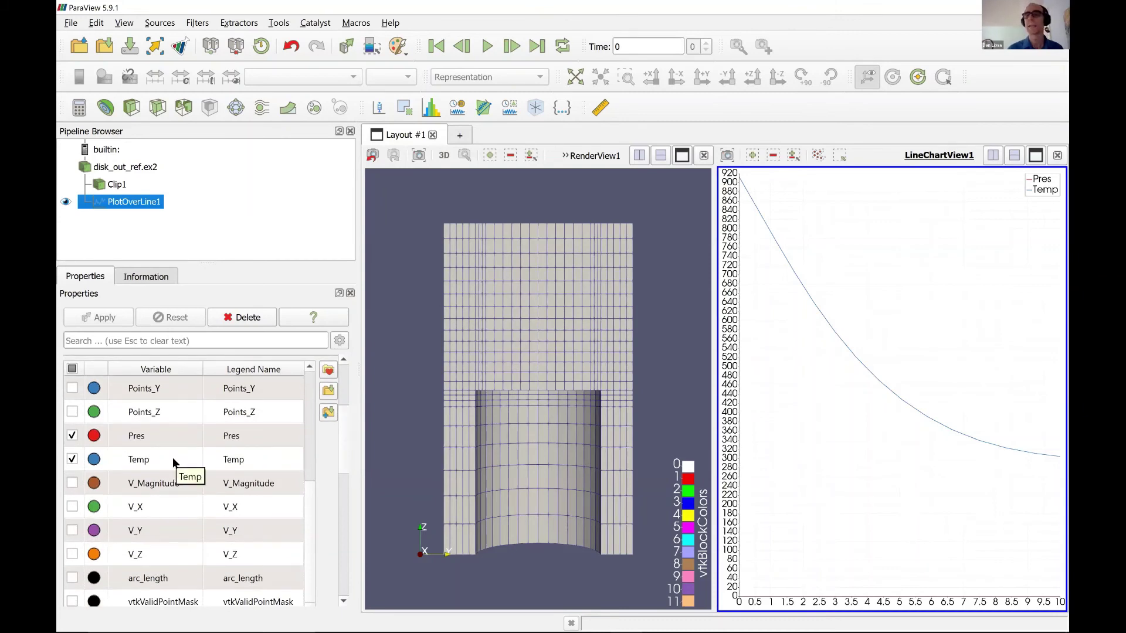
pyautogui.click(142, 433)
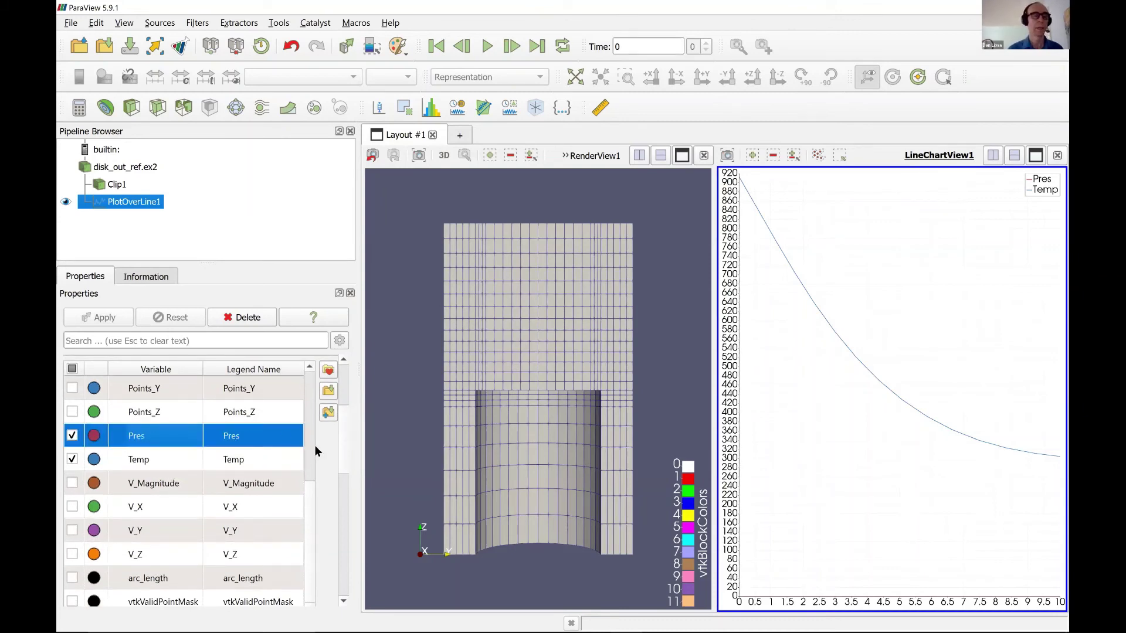
pyautogui.click(343, 457)
pyautogui.scroll(-3, 342, 459)
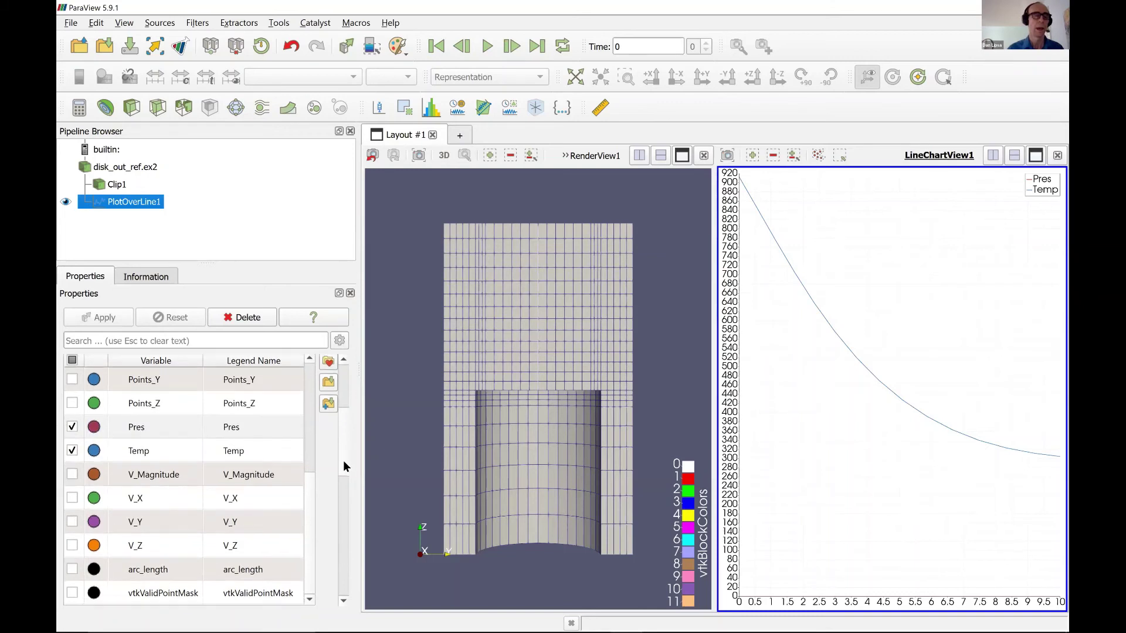
pyautogui.scroll(-5, 342, 475)
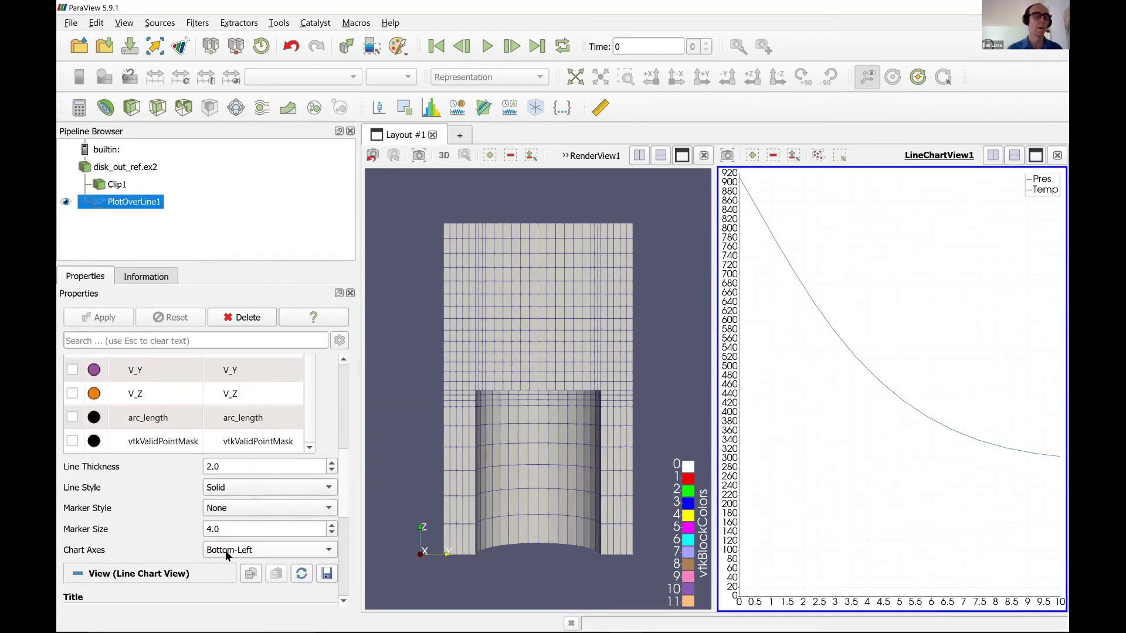
pyautogui.click(226, 551)
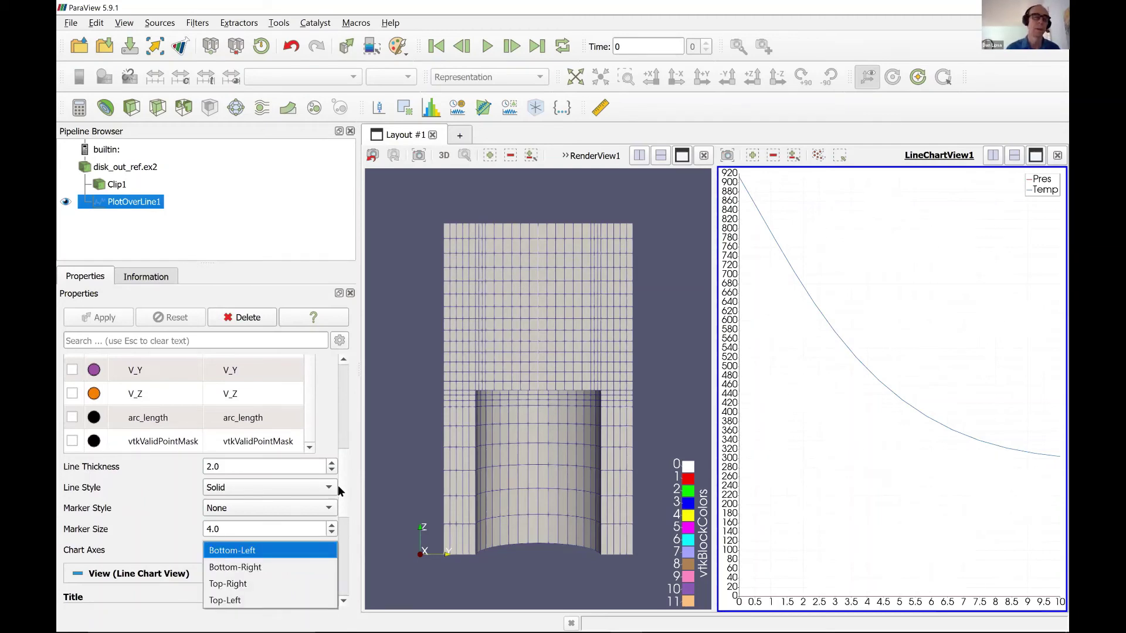
pyautogui.click(229, 567)
# - Reselect the Pres series and review its line style and chart axes settings
pyautogui.scroll(3, 341, 440)
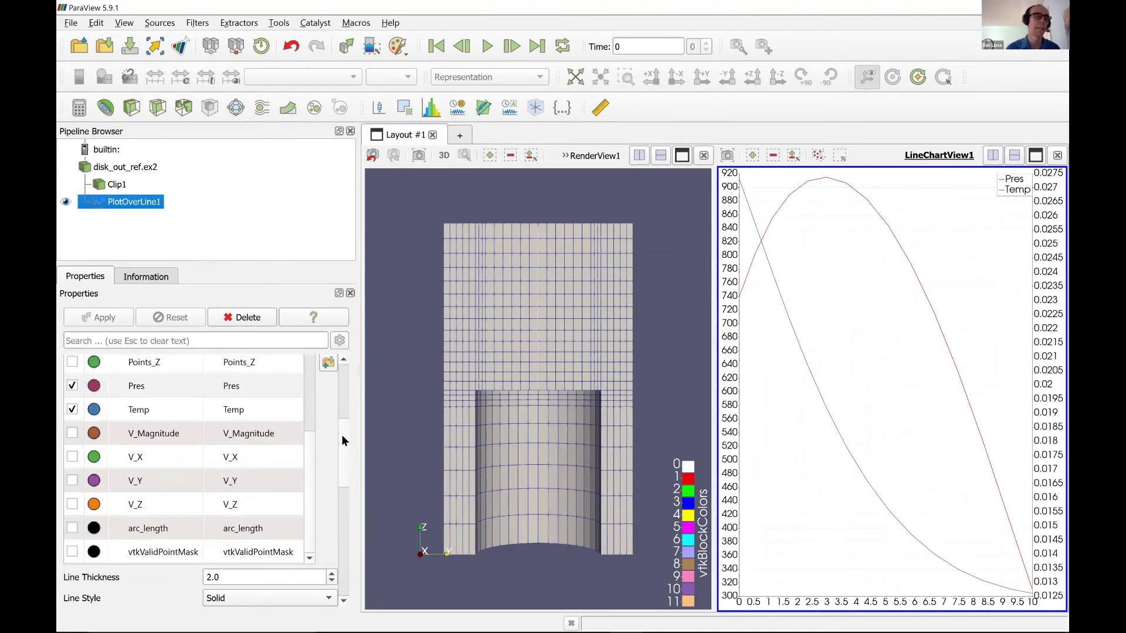
pyautogui.click(184, 388)
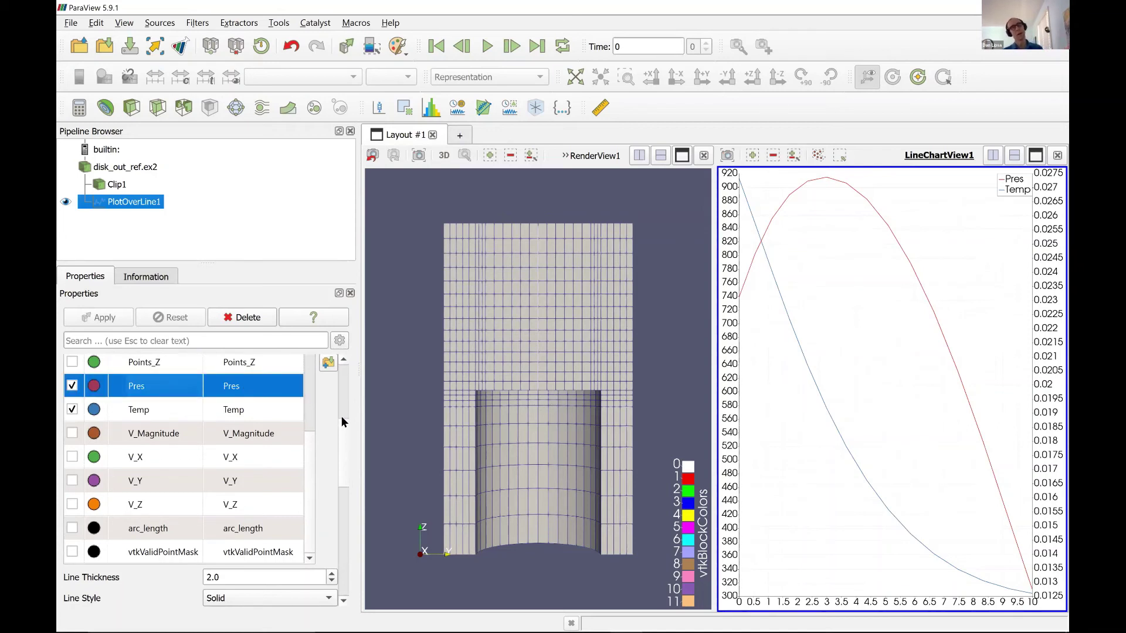
pyautogui.scroll(5, 342, 416)
pyautogui.scroll(-1, 344, 451)
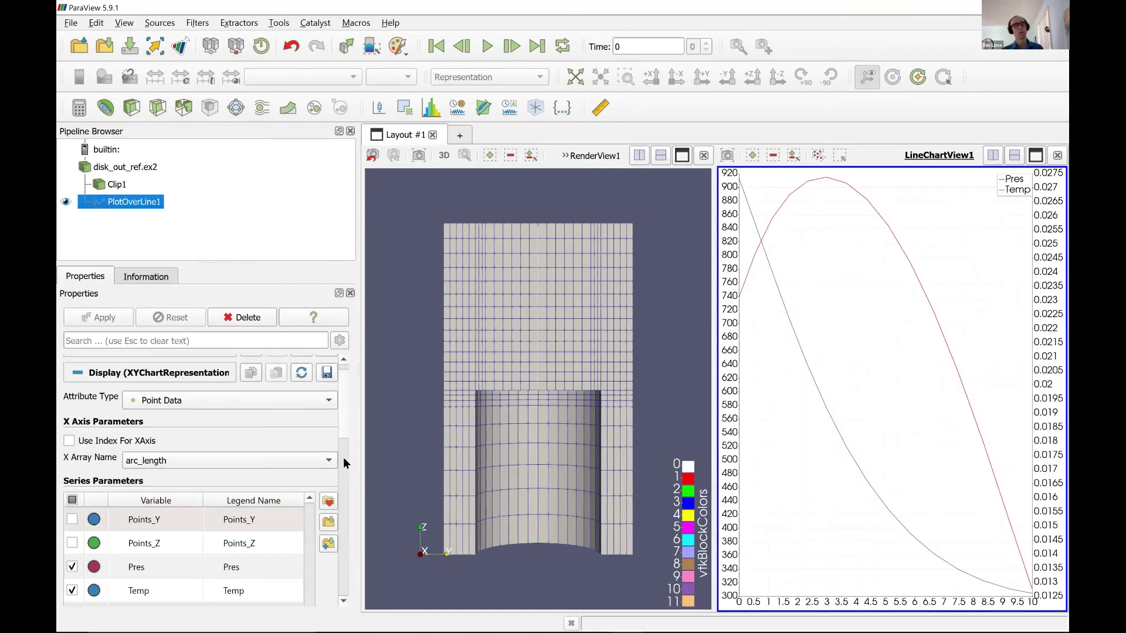
pyautogui.moveTo(343, 484)
pyautogui.mouseDown()
pyautogui.moveTo(342, 509)
pyautogui.moveTo(266, 516)
pyautogui.mouseUp()
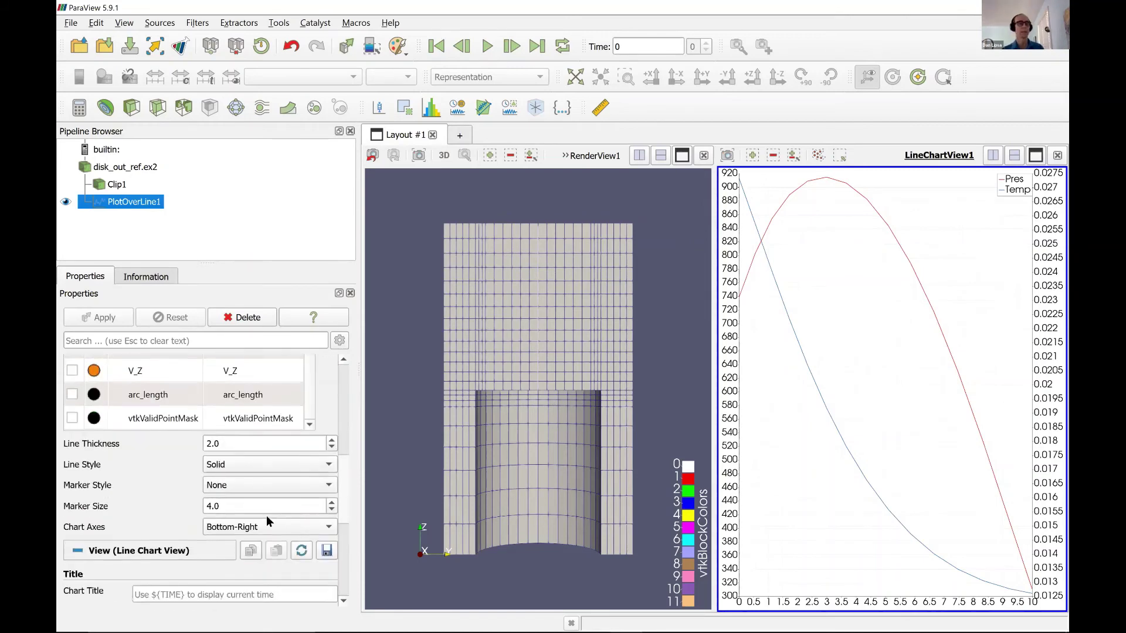
pyautogui.scroll(-1, 258, 512)
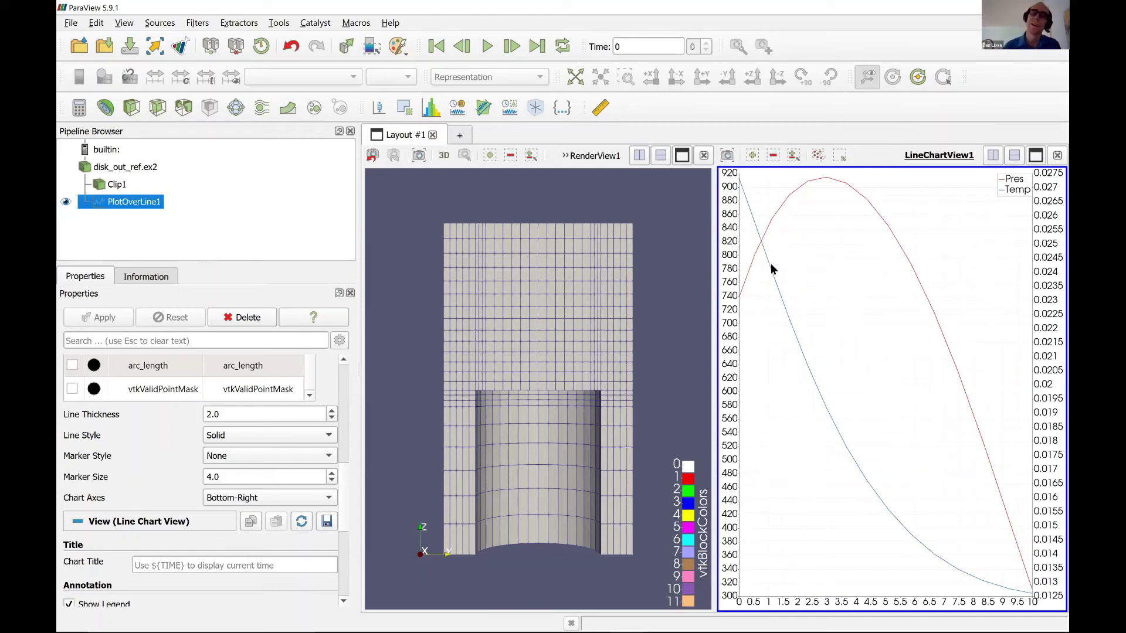
pyautogui.moveTo(771, 268)
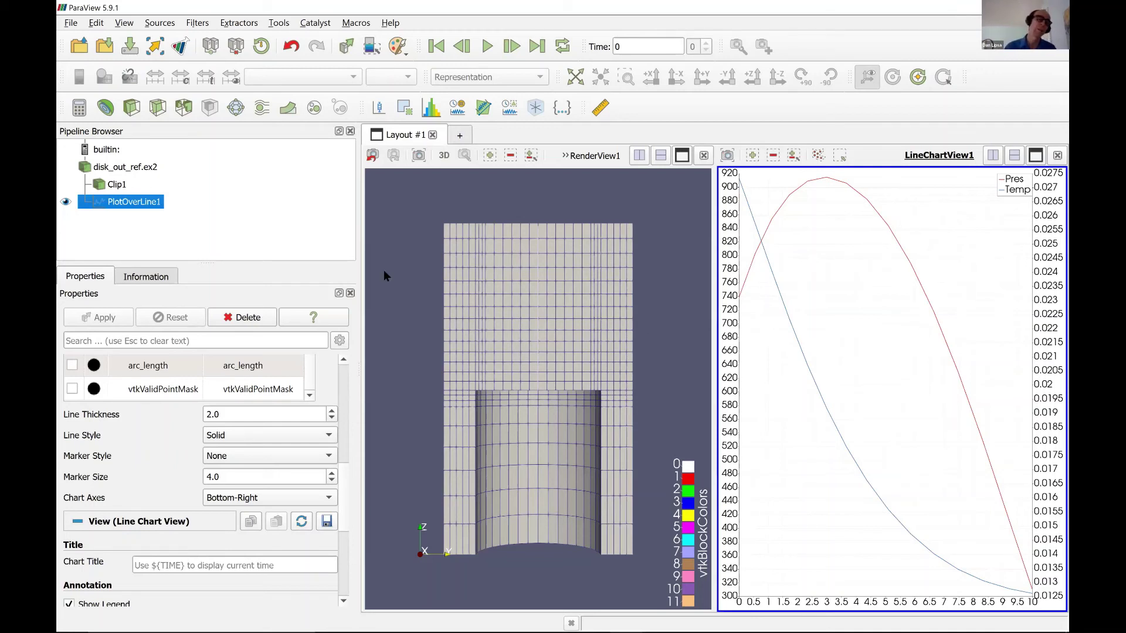
# - Set the line chart's title to "Temp vs Pres"
pyautogui.moveTo(342, 481); pyautogui.dragTo(334, 512)
pyautogui.click(184, 451)
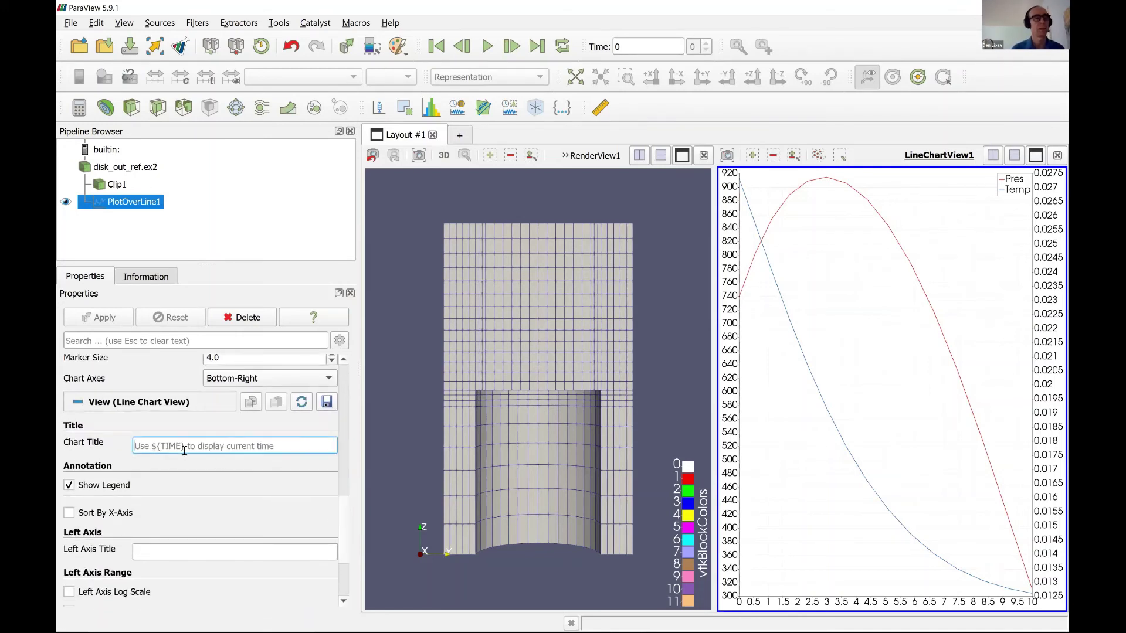
pyautogui.write('T')
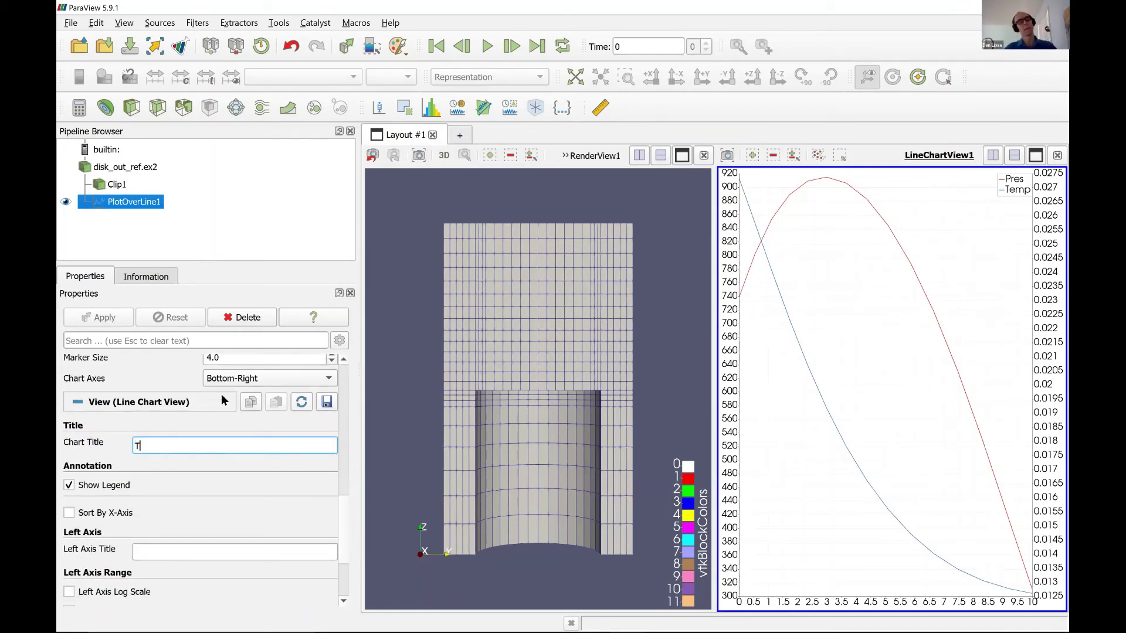
pyautogui.write('emp vs Pres')
pyautogui.press('Tab')
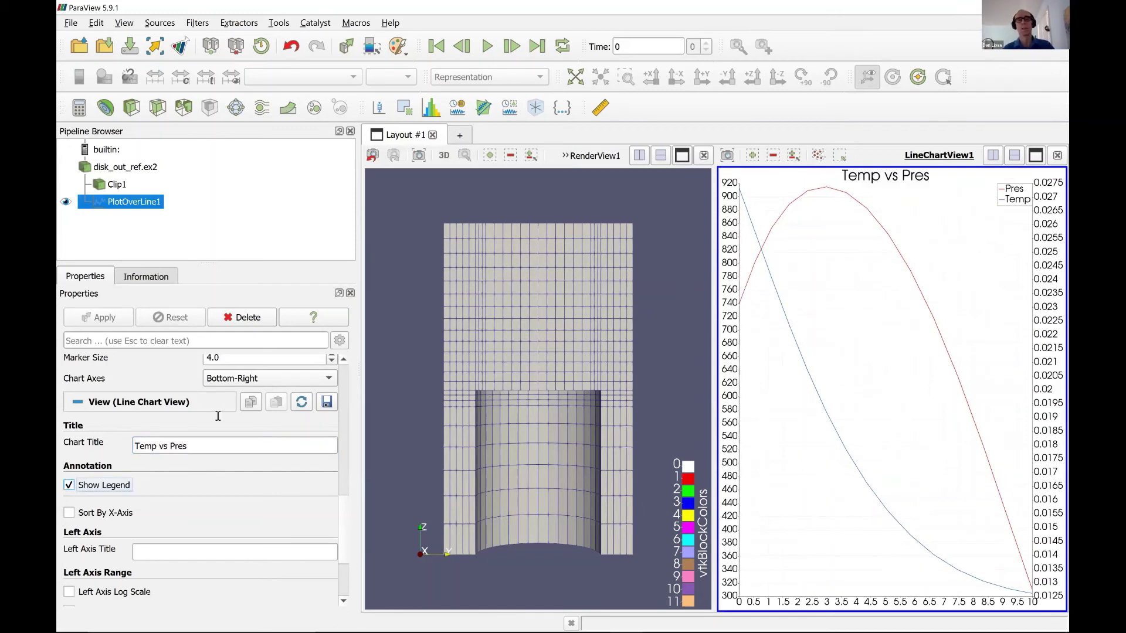
# - Set the line chart's left axis title to "Temp"
pyautogui.click(149, 555)
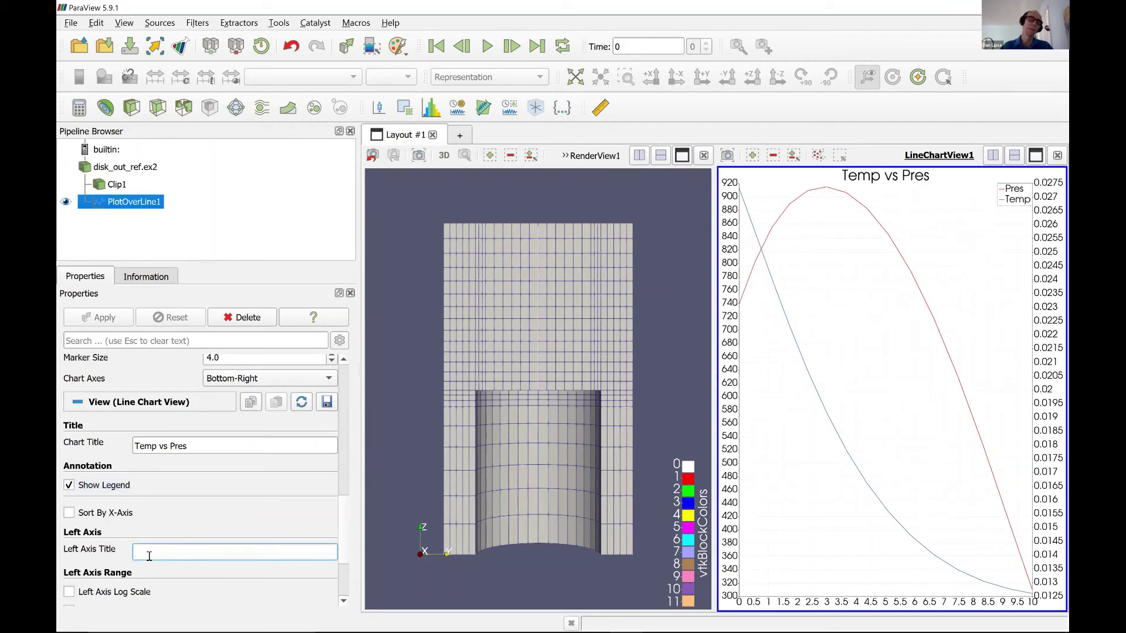
pyautogui.write('Temp')
pyautogui.press('Tab')
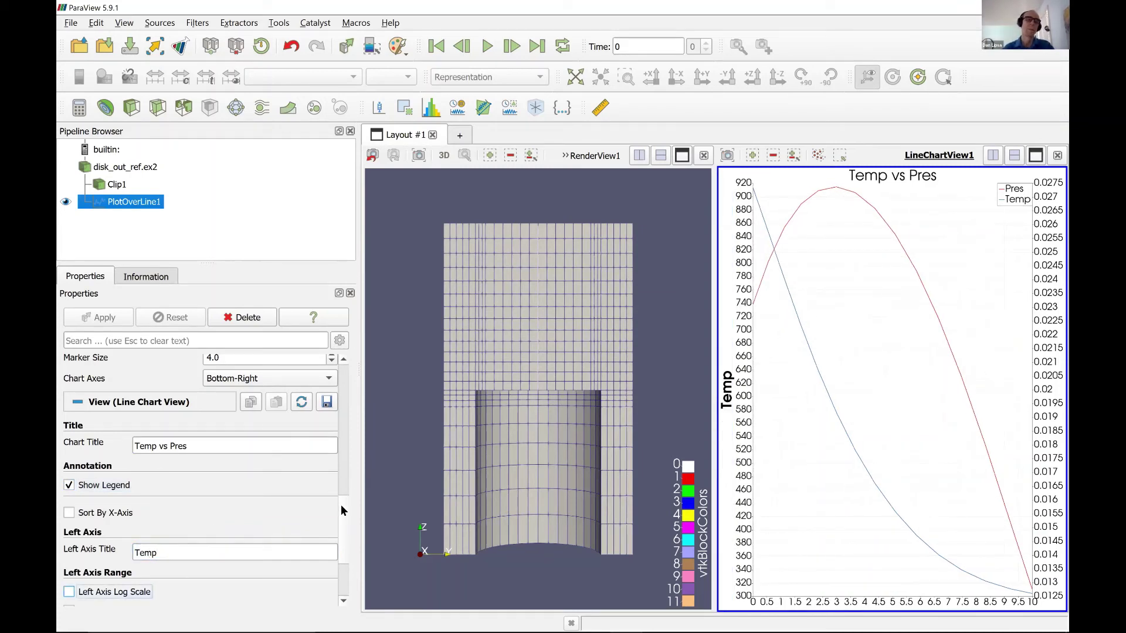
# - Show the line chart view's advanced properties and activate the bottom axis title for editing
pyautogui.scroll(-3, 332, 530)
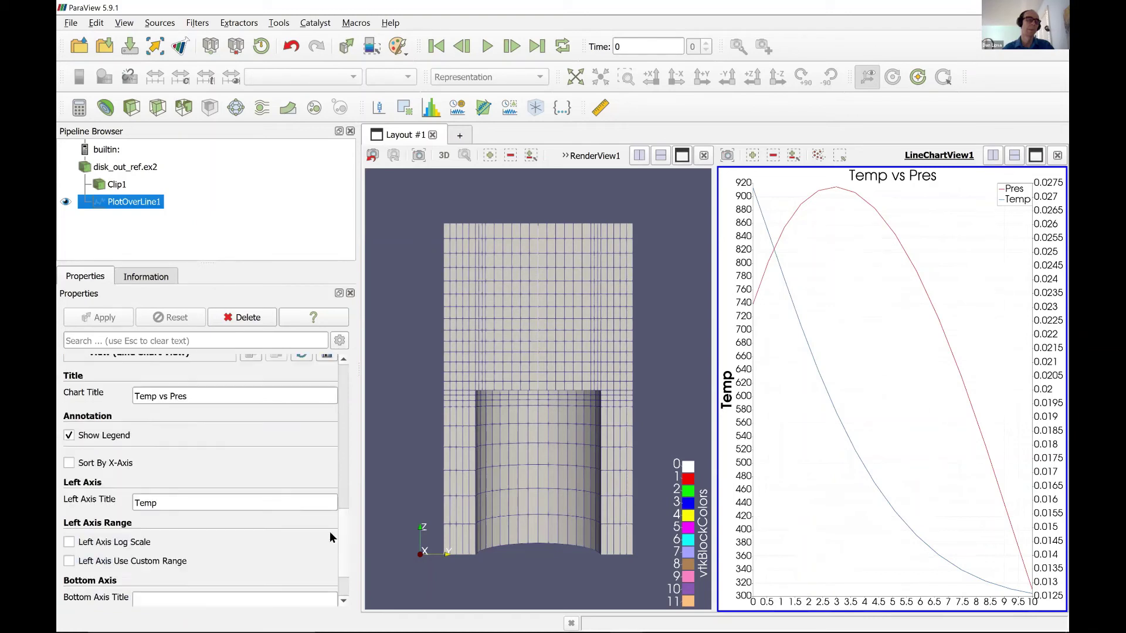
pyautogui.click(339, 341)
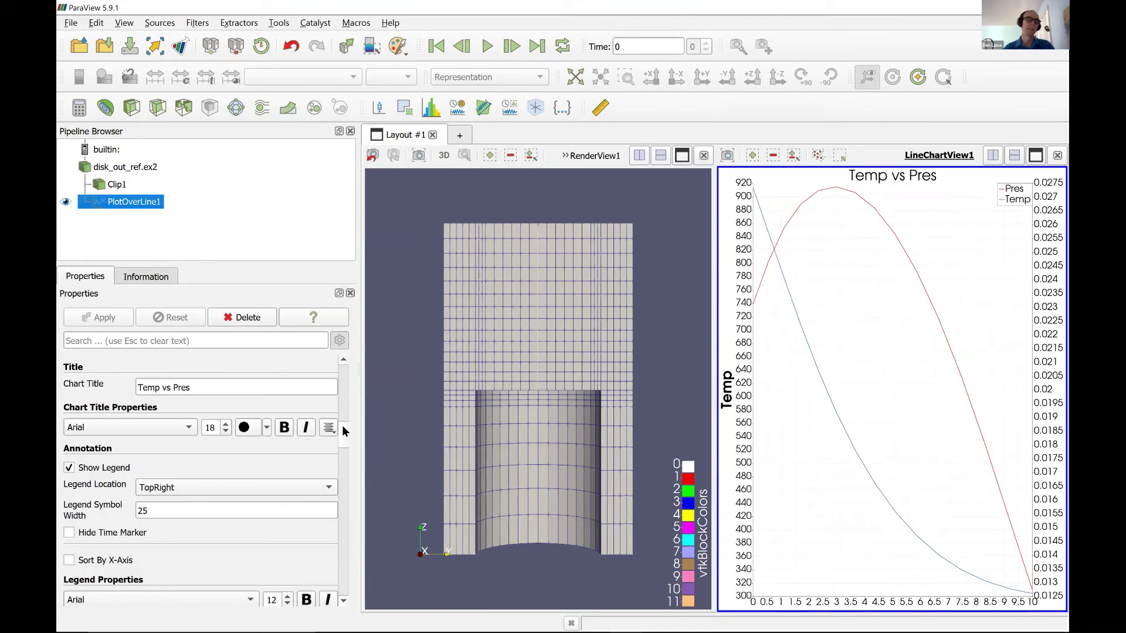
pyautogui.scroll(-8, 345, 456)
pyautogui.scroll(-8, 345, 456)
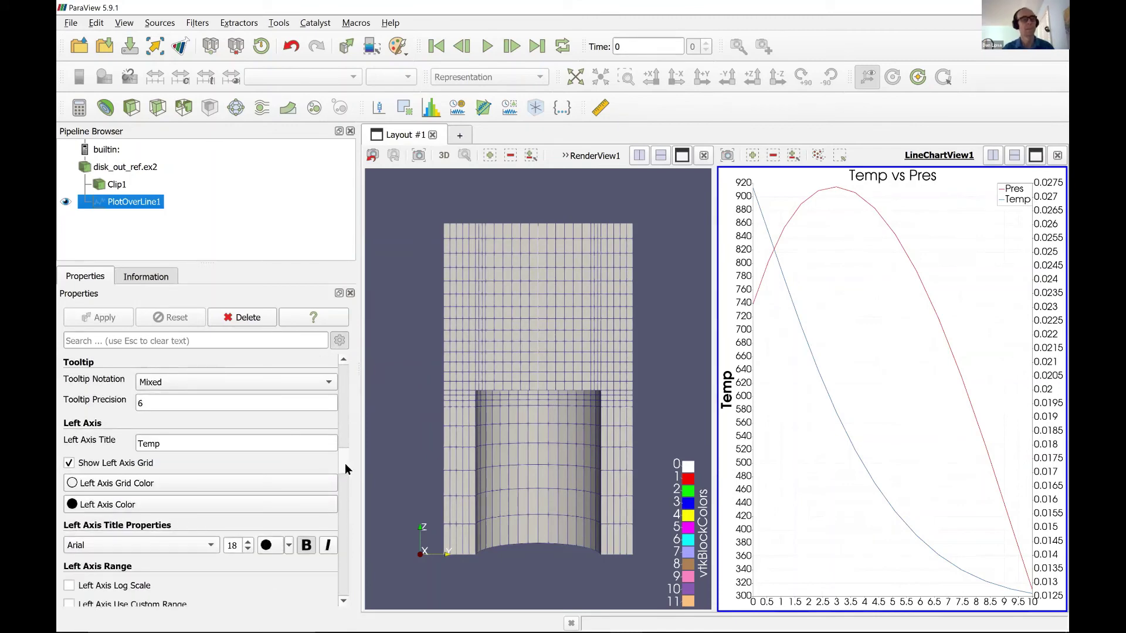
pyautogui.scroll(-2, 344, 481)
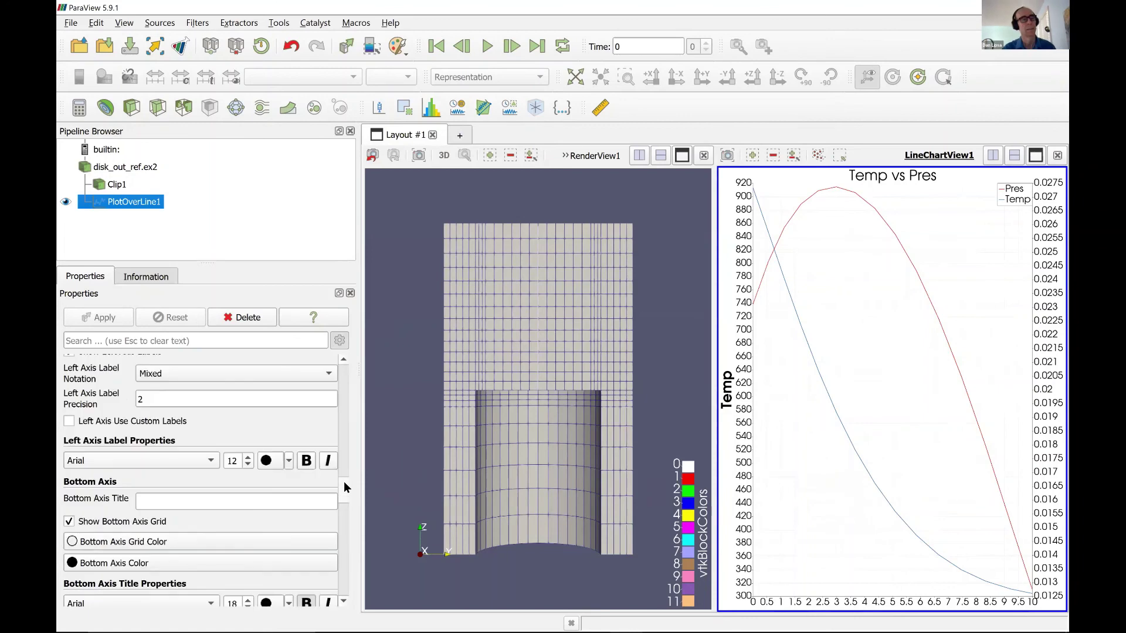
pyautogui.click(208, 500)
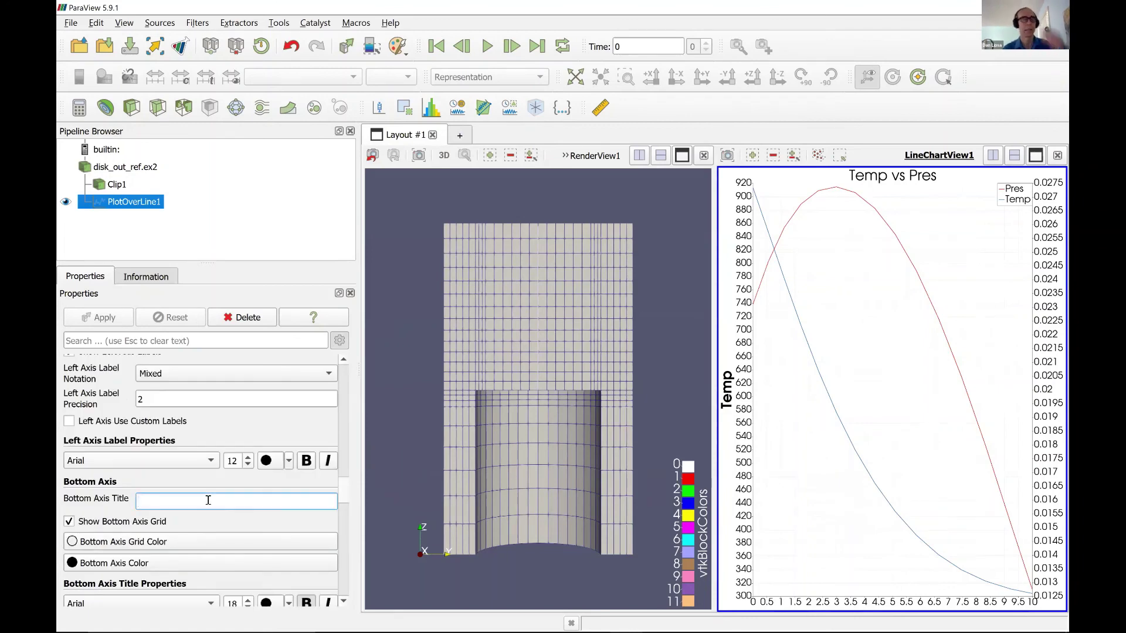
pyautogui.write('Distance')
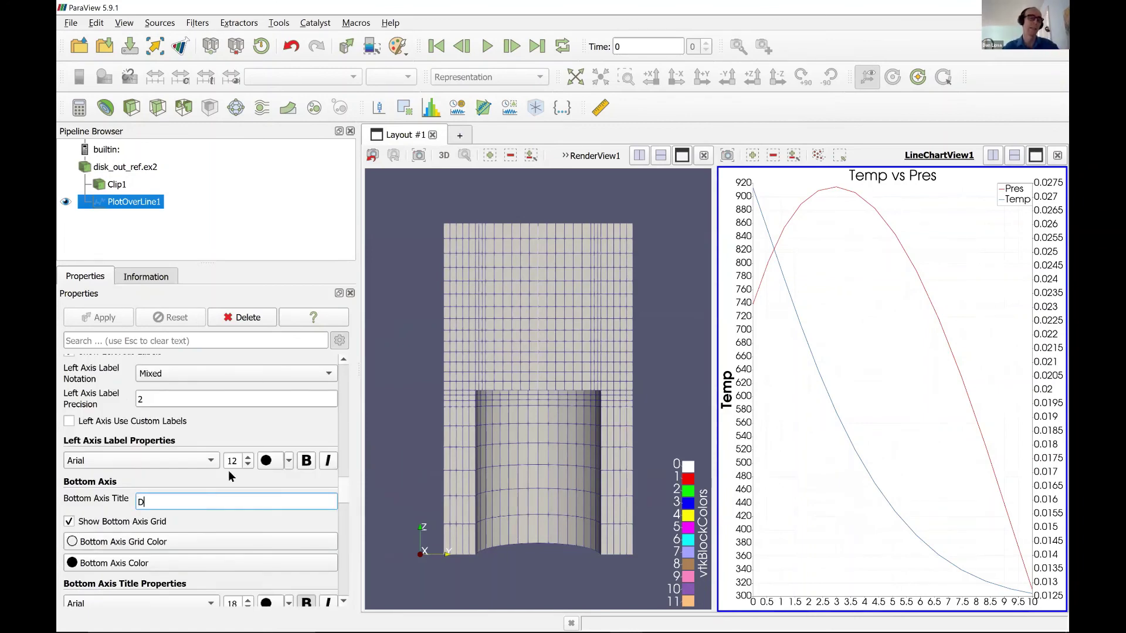
pyautogui.press('BackSpace')
pyautogui.press('BackSpace')
pyautogui.press('BackSpace')
pyautogui.press('BackSpace')
pyautogui.press('BackSpace')
pyautogui.press('BackSpace')
pyautogui.press('BackSpace')
pyautogui.press('BackSpace')
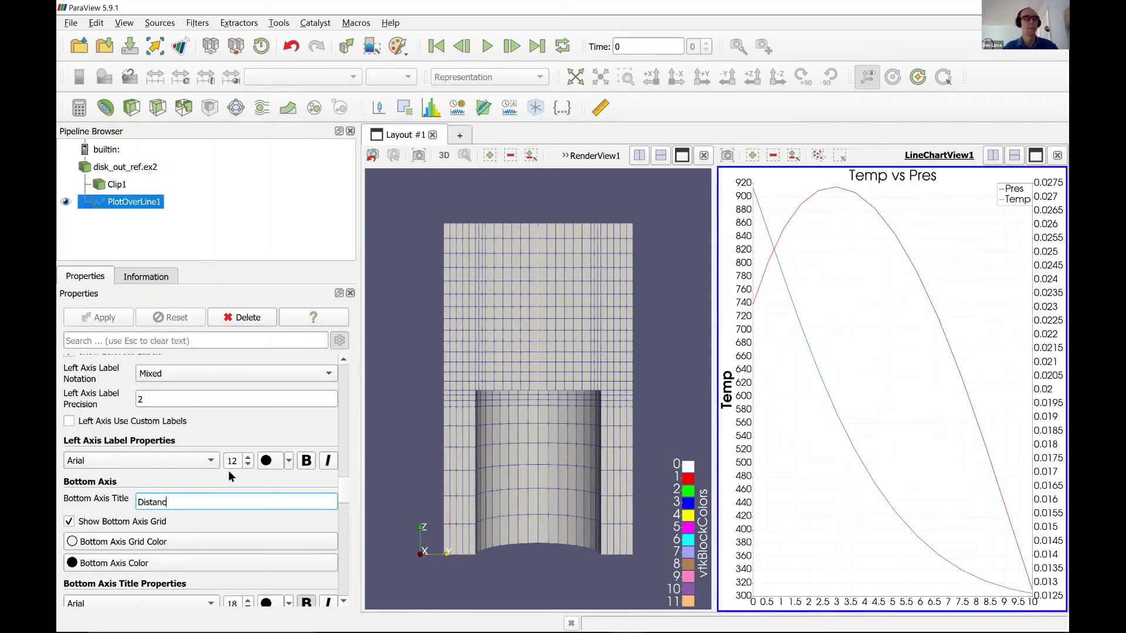
# - Set the line chart's bottom axis title to "Z" and its right axis title to "Pres"
pyautogui.write('Z')
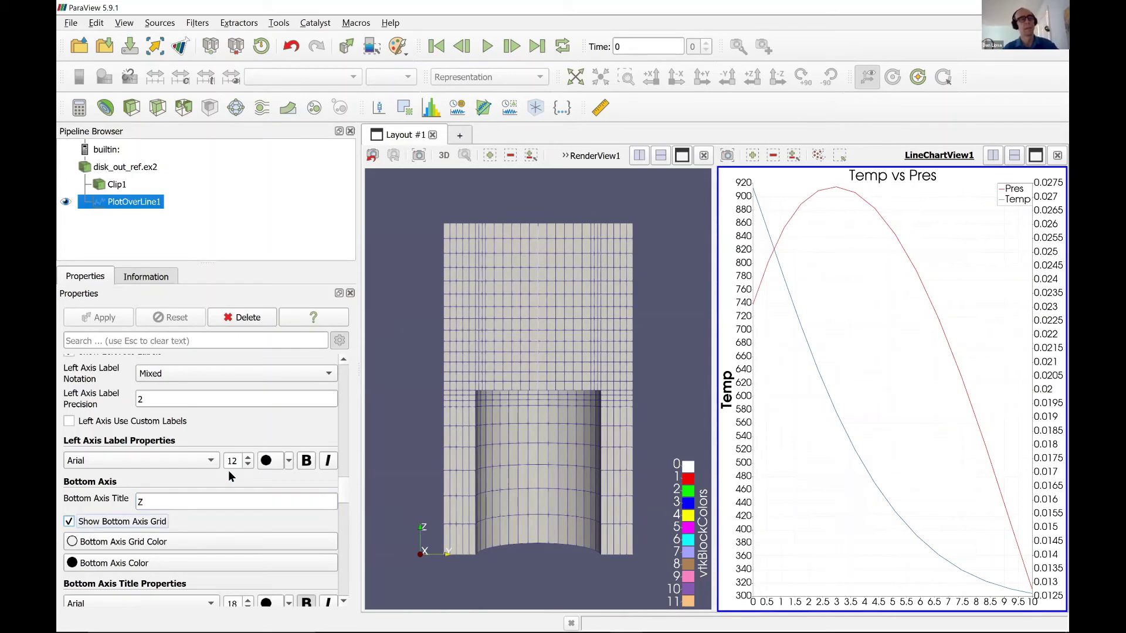
pyautogui.press('Tab')
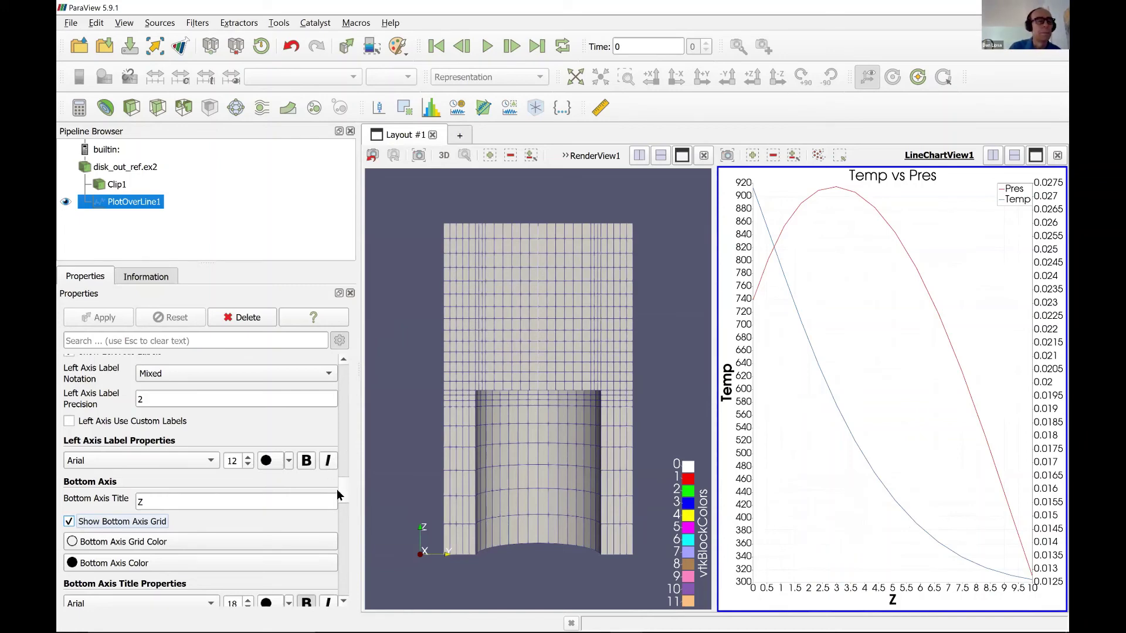
pyautogui.moveTo(342, 490); pyautogui.dragTo(341, 526)
pyautogui.scroll(-5, 342, 530)
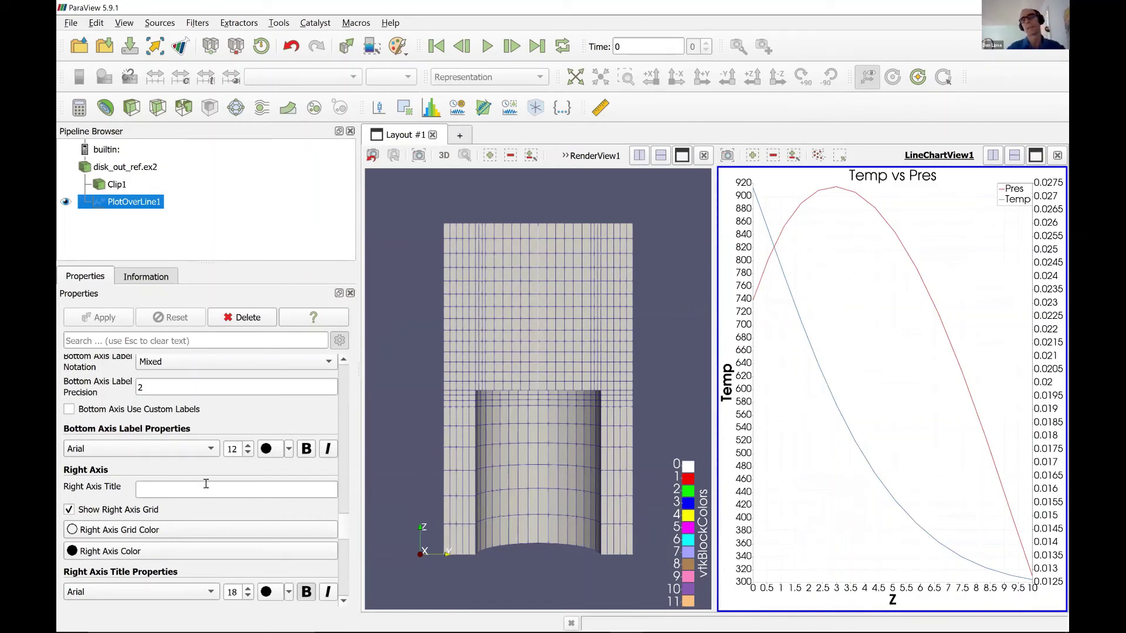
pyautogui.click(206, 489)
pyautogui.write('Pres')
pyautogui.press('Tab')
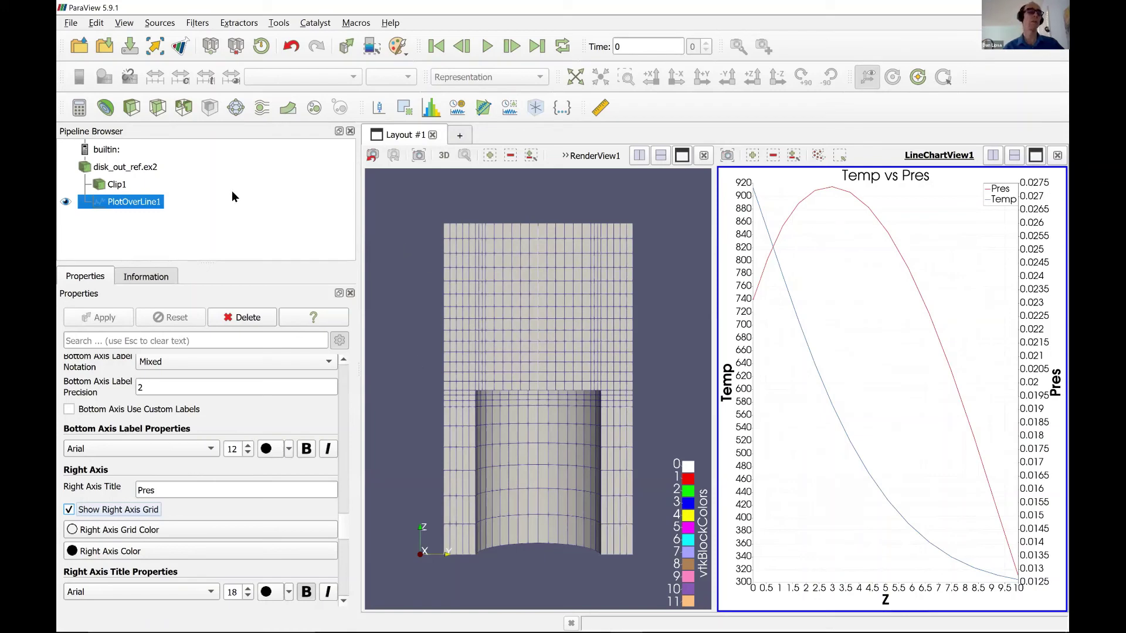
# - Color the Clip1 object in the render view by the Pres point array
pyautogui.click(405, 219)
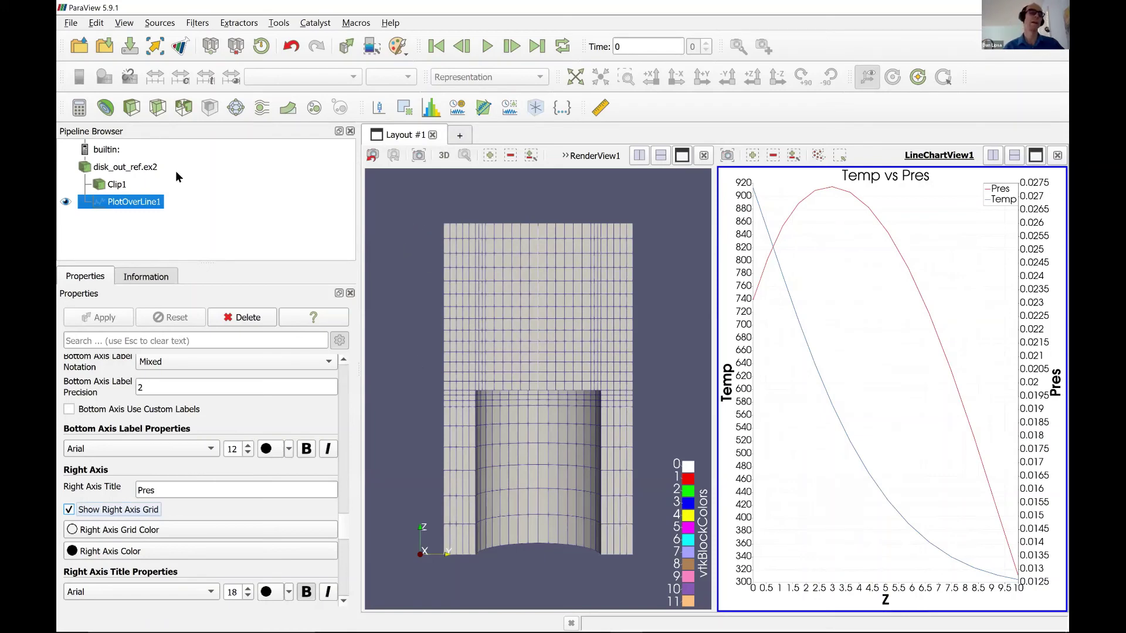
pyautogui.click(117, 186)
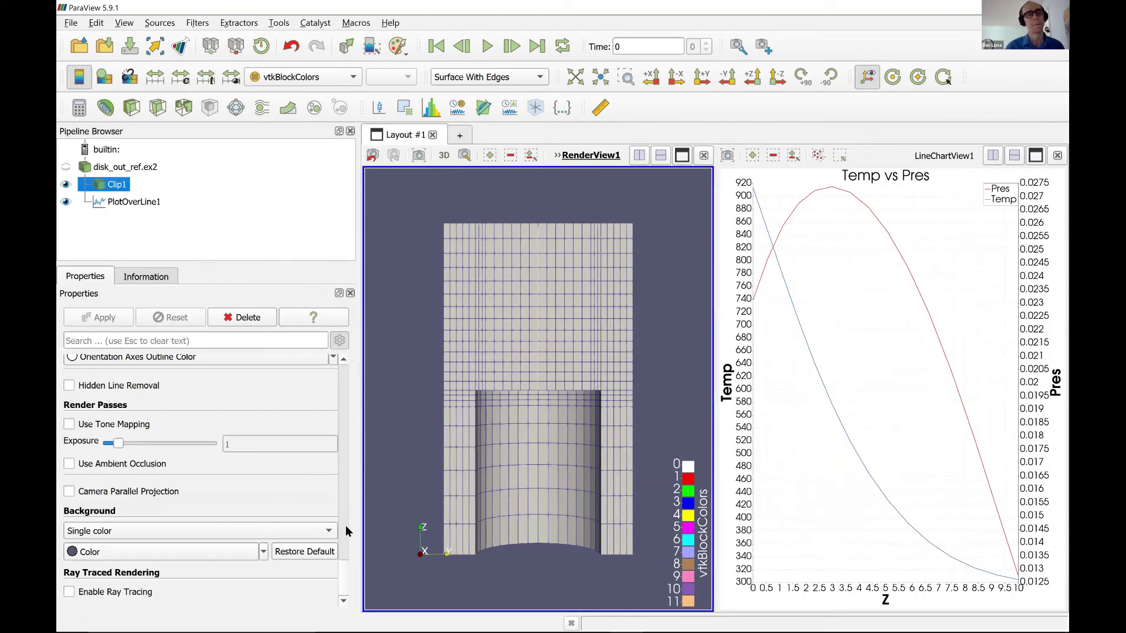
pyautogui.scroll(10, 335, 422)
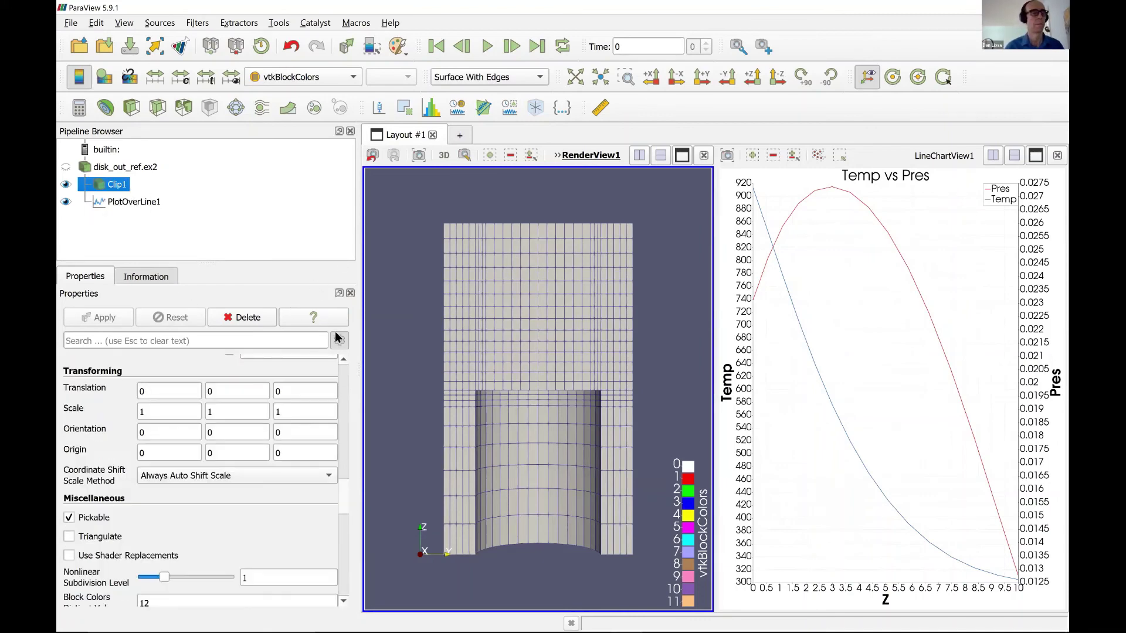
pyautogui.scroll(5, 179, 373)
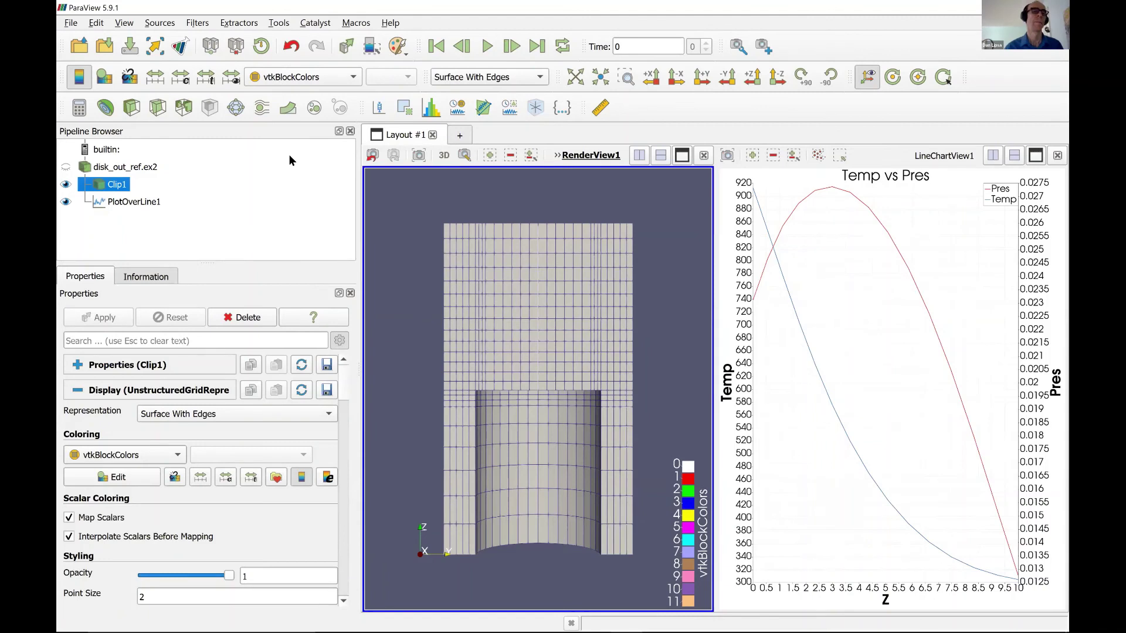
pyautogui.click(315, 73)
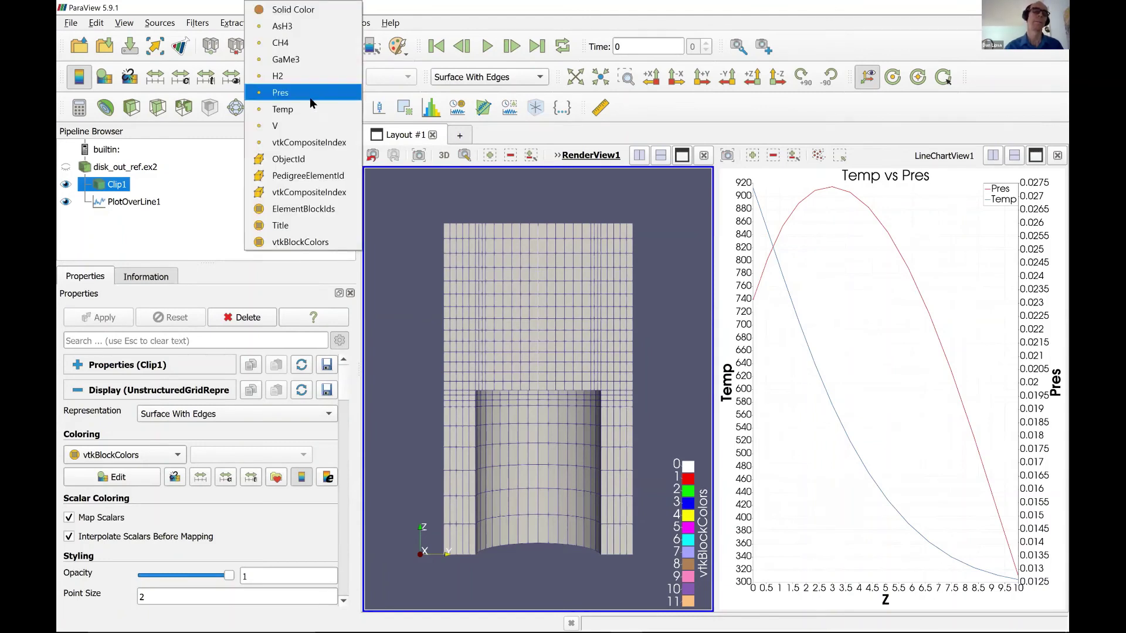
pyautogui.click(307, 94)
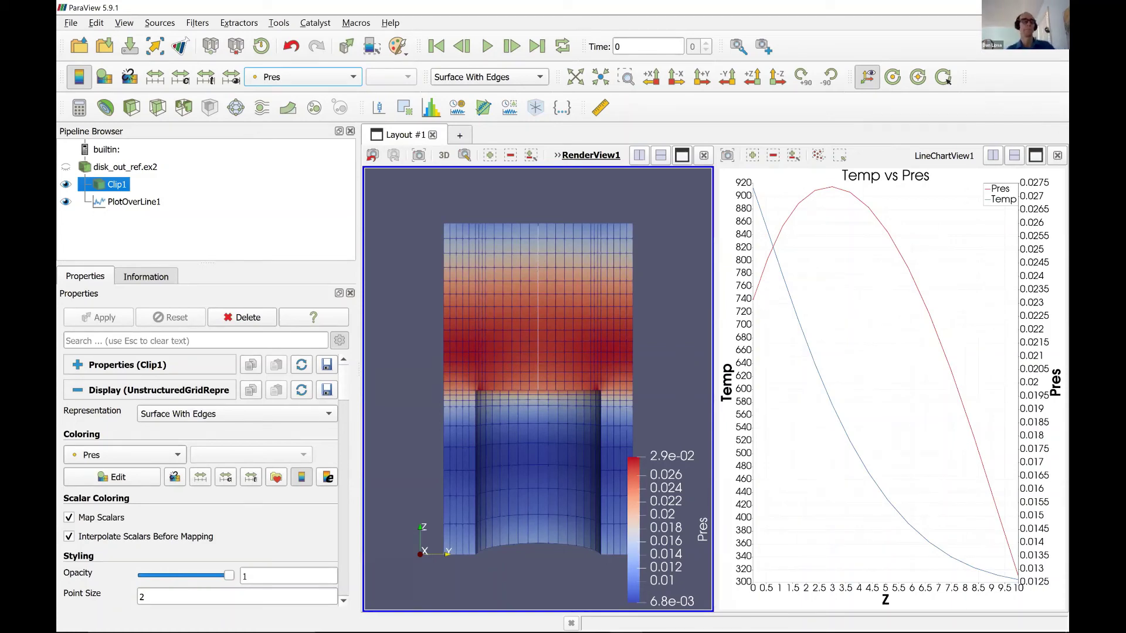
pyautogui.hotkey('alt', 'Tab')
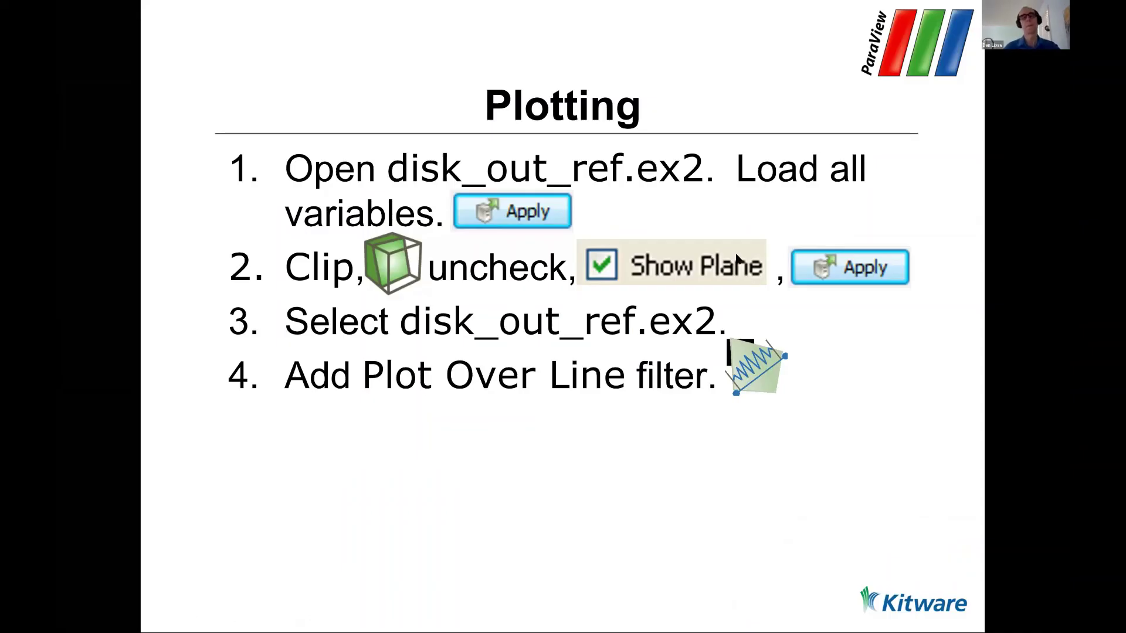
pyautogui.press('Right')
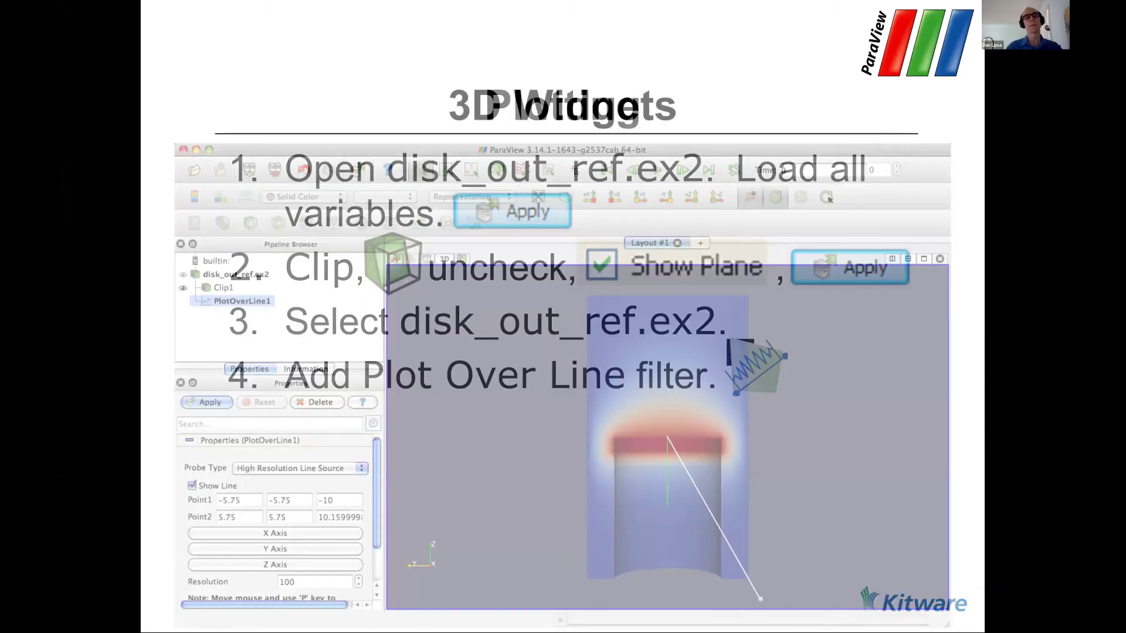
pyautogui.press('Right')
pyautogui.press('Right')
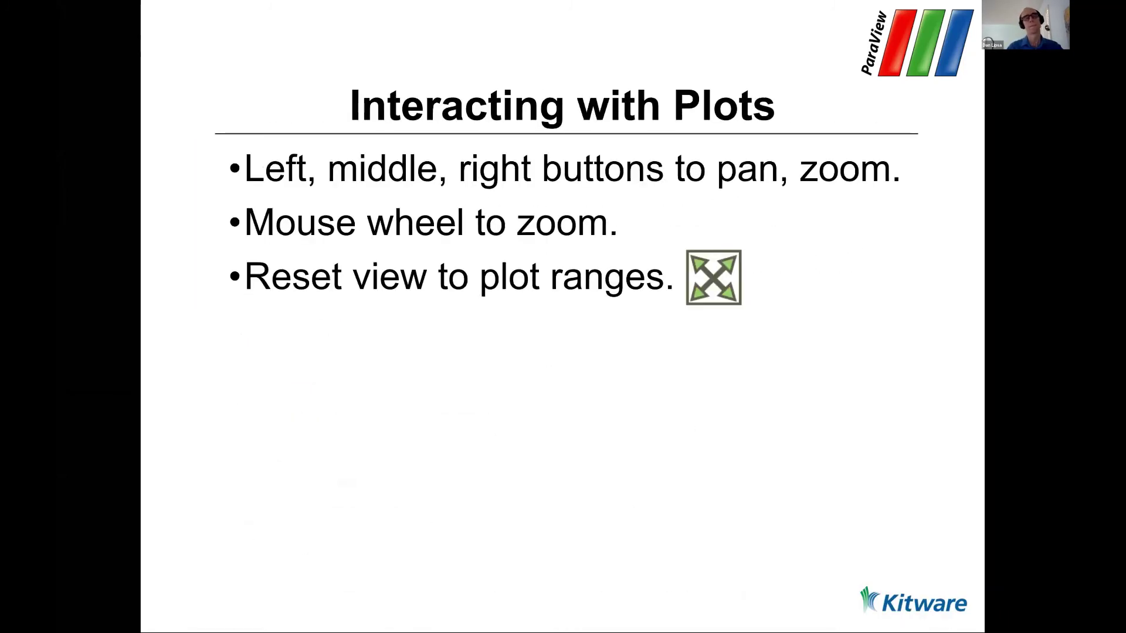
pyautogui.press('Right')
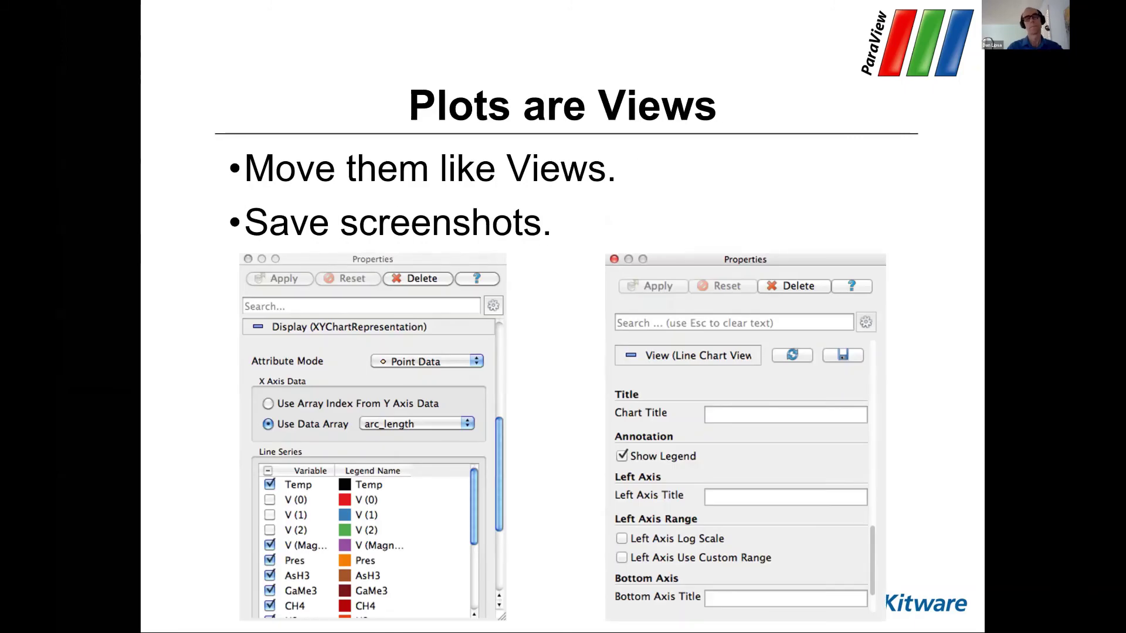
pyautogui.press('Right')
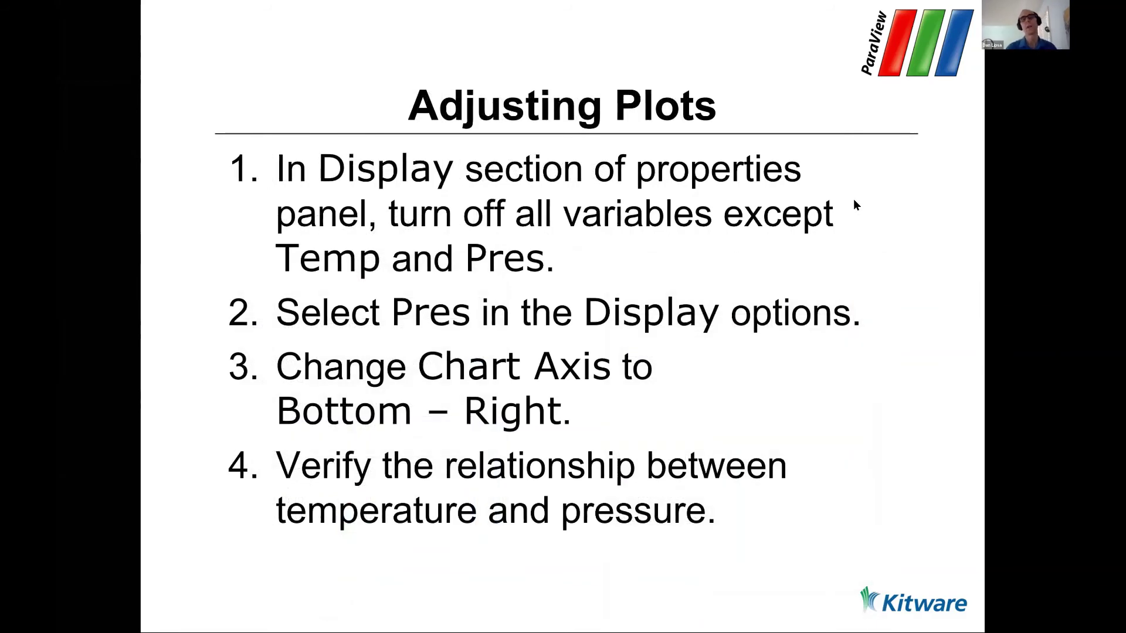
# - Switch back to ParaView and reset the line chart view to the full plot ranges
pyautogui.hotkey('alt', 'Tab')
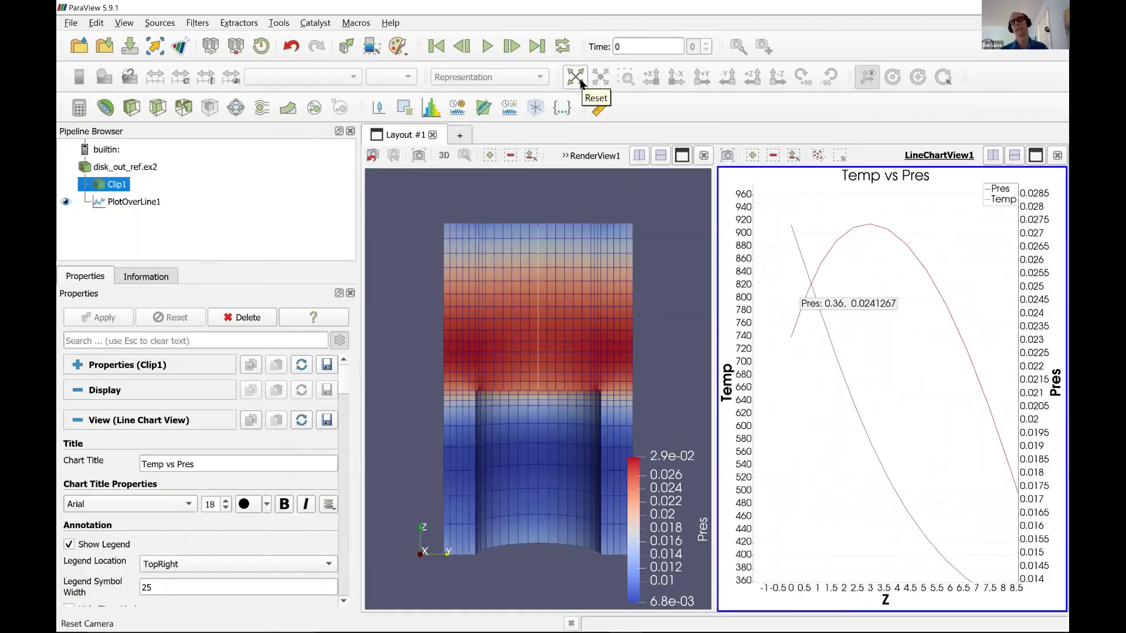
pyautogui.click(582, 84)
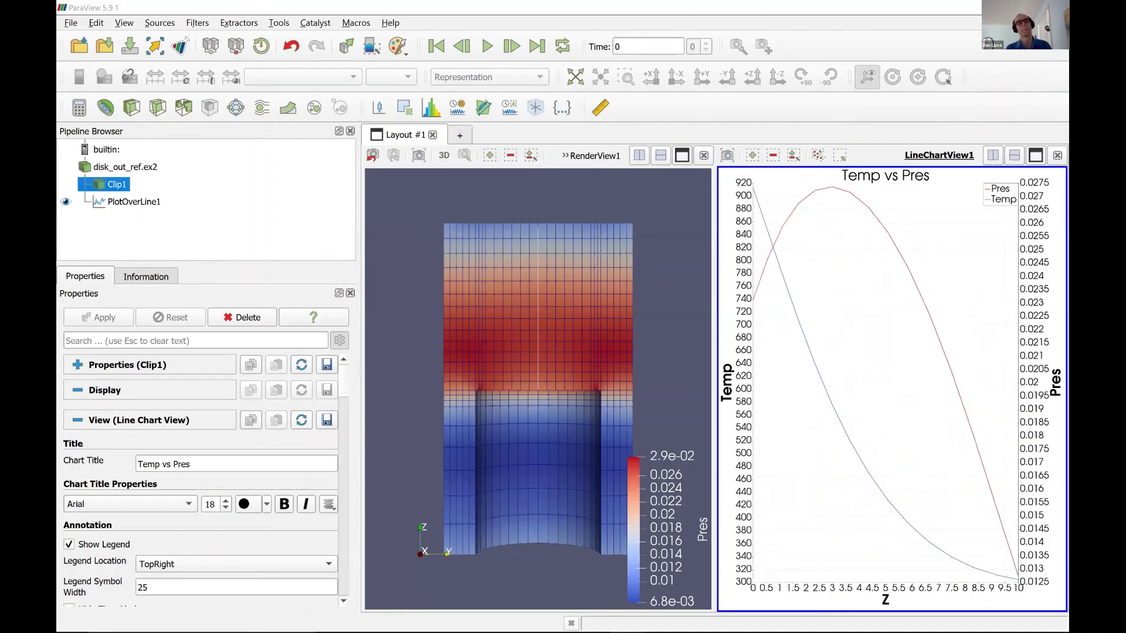
pyautogui.hotkey('alt', 'Tab')
pyautogui.press('Right')
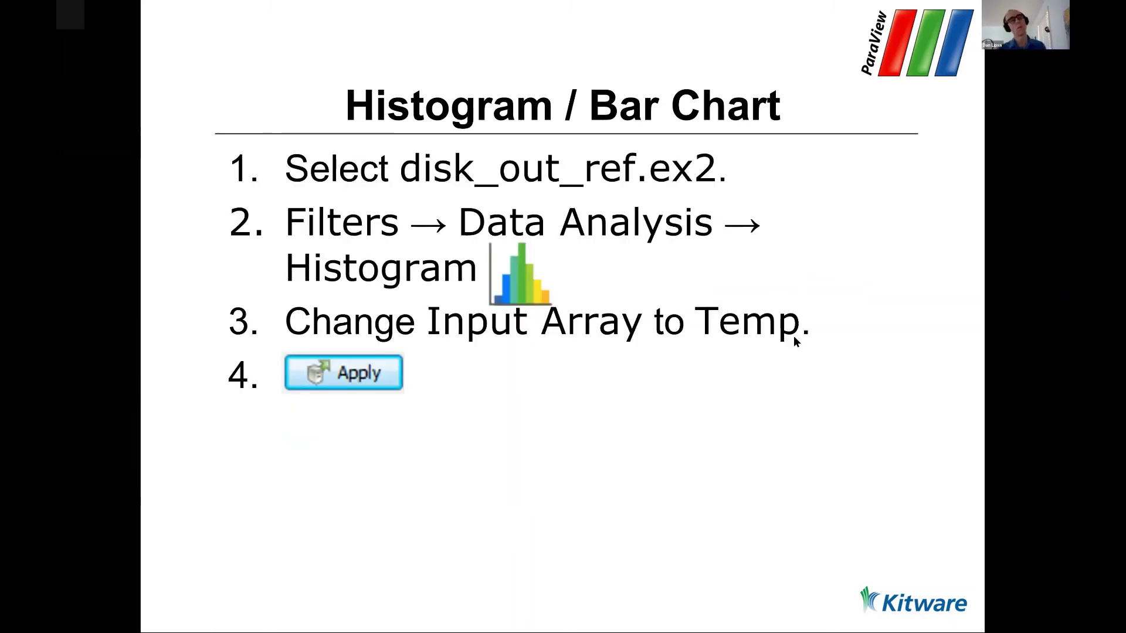
# - Switch back to ParaView and apply a Histogram filter to disk_out_ref.ex2
pyautogui.hotkey('alt', 'Tab')
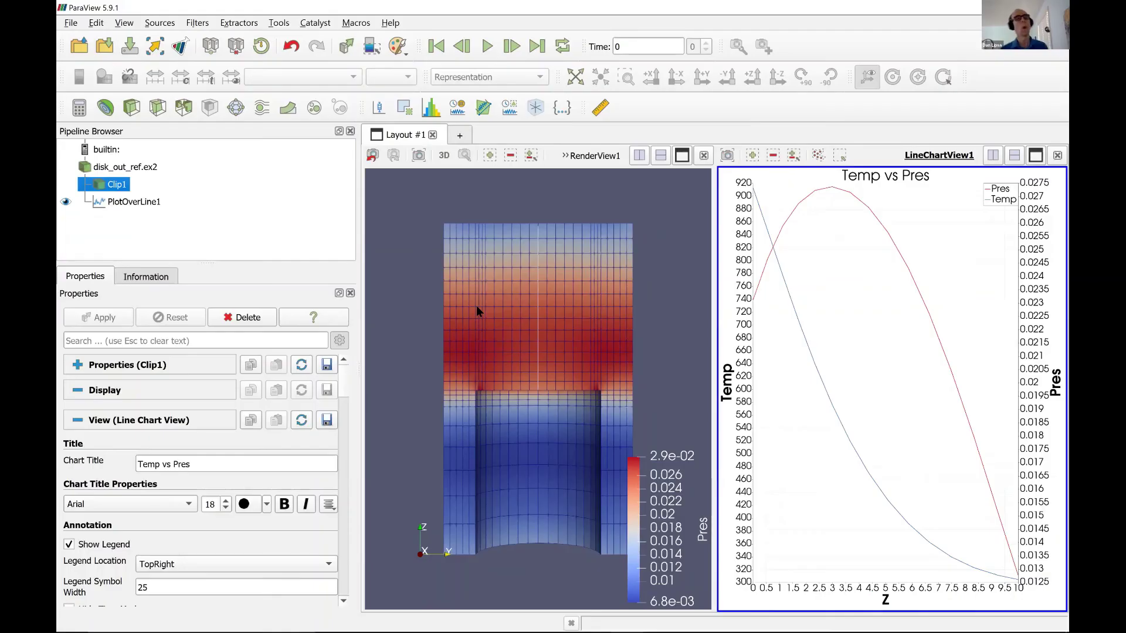
pyautogui.click(108, 171)
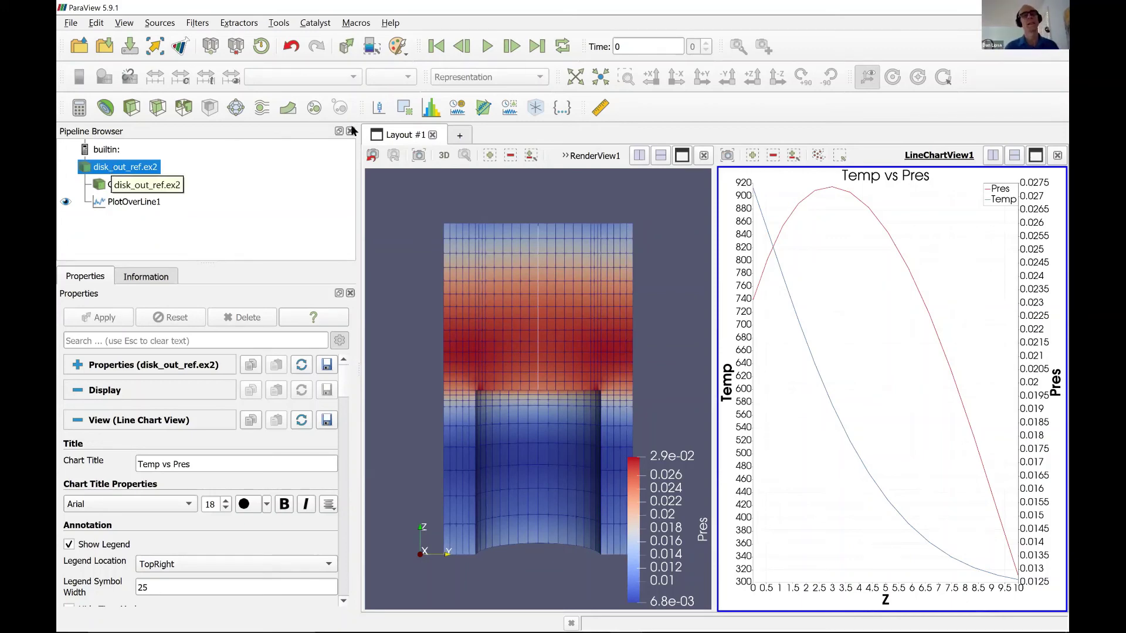
pyautogui.click(432, 108)
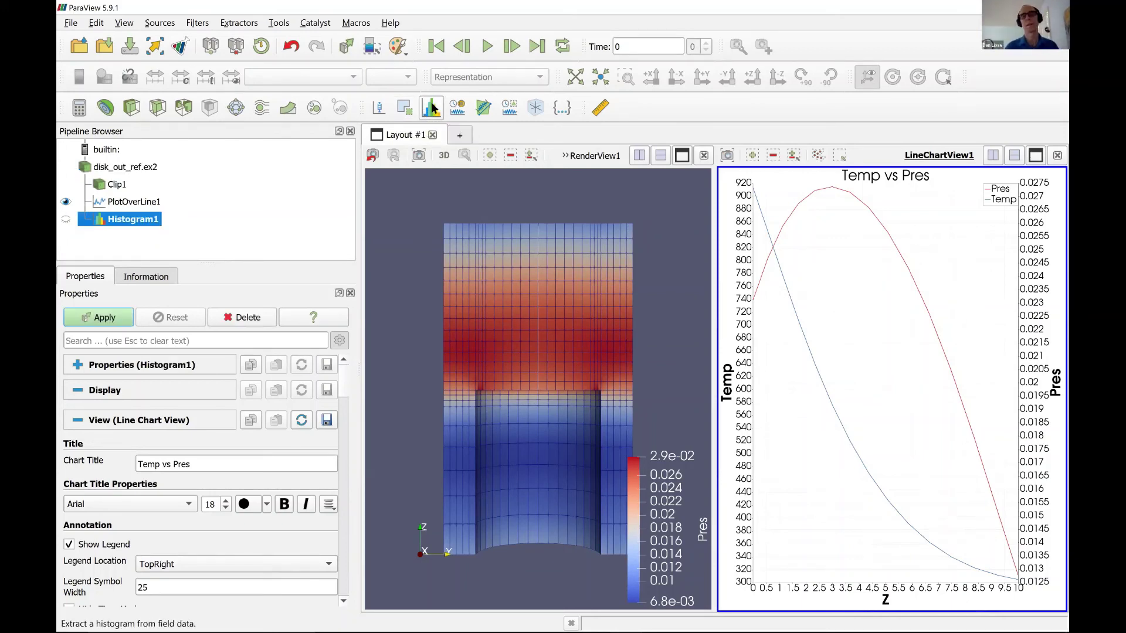
pyautogui.click(106, 328)
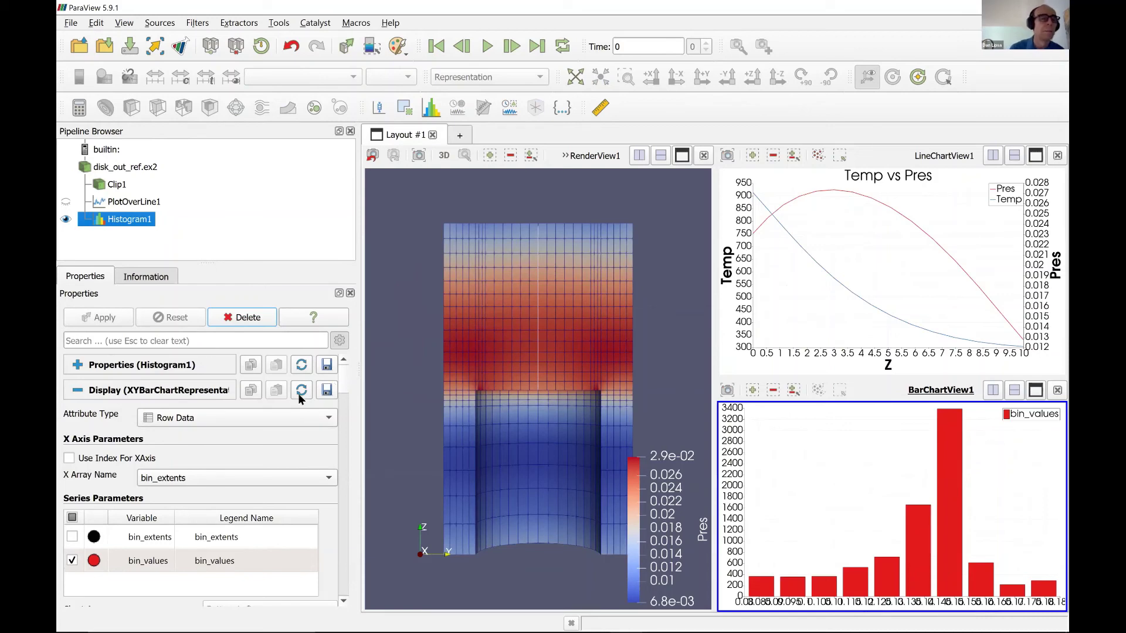
# - Set the histogram's input array to Temp, apply the change and inspect the tallest bar
pyautogui.click(78, 365)
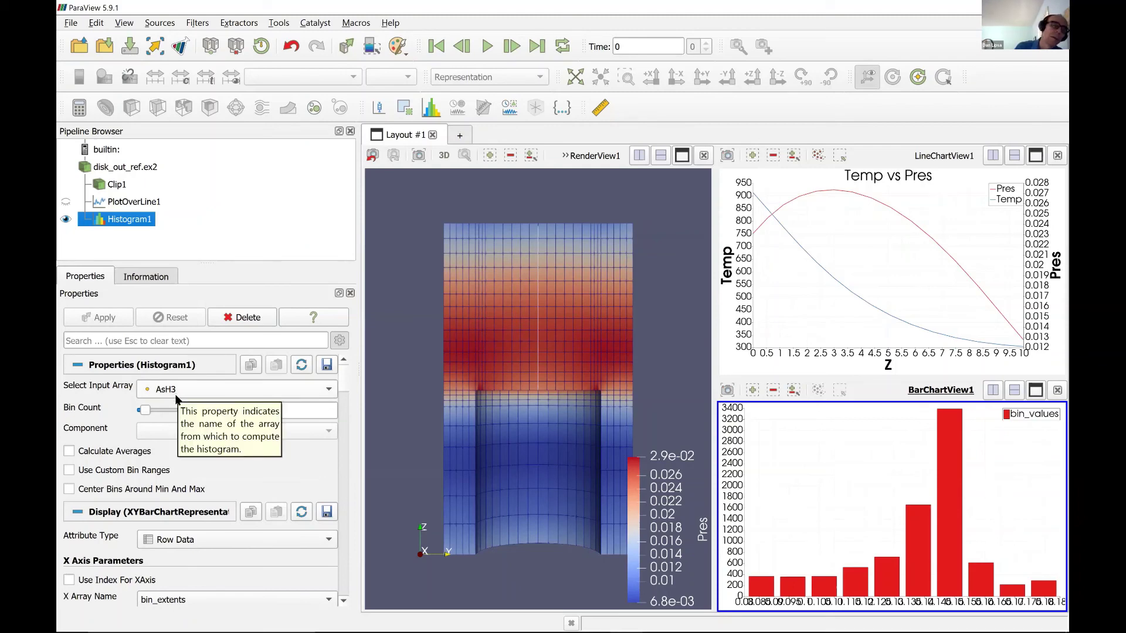
pyautogui.click(175, 391)
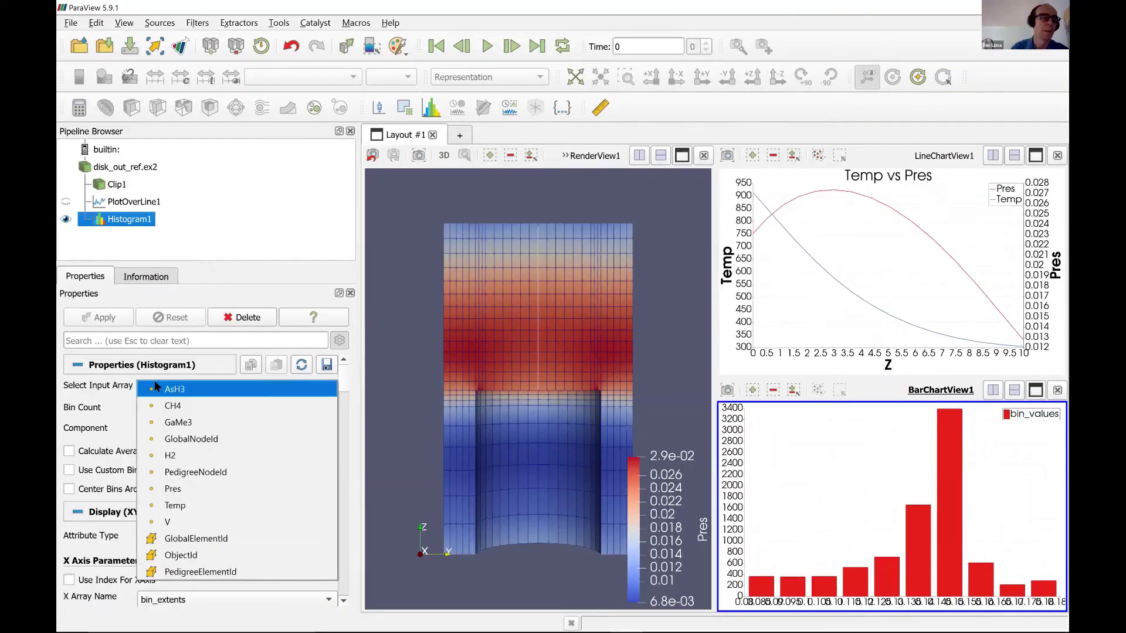
pyautogui.click(177, 506)
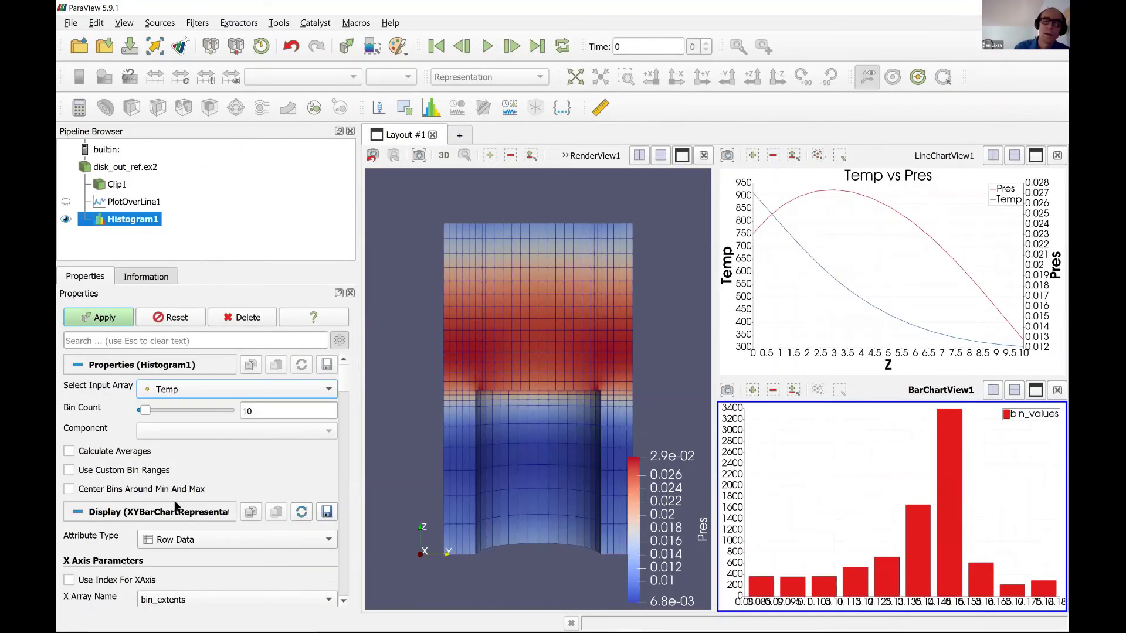
pyautogui.click(109, 318)
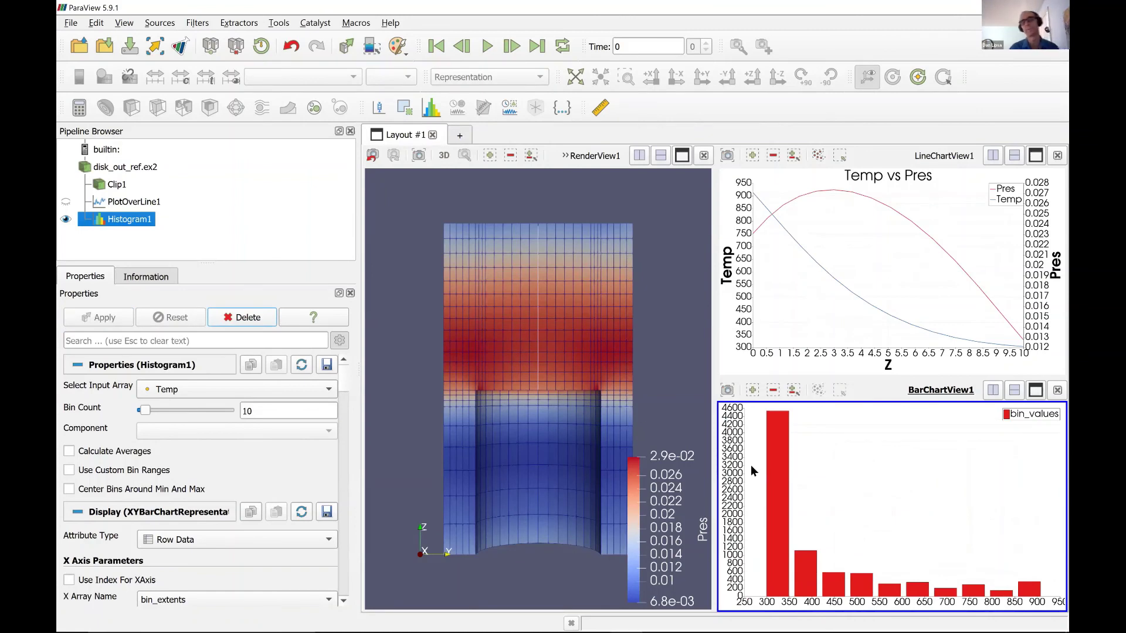
pyautogui.moveTo(777, 410)
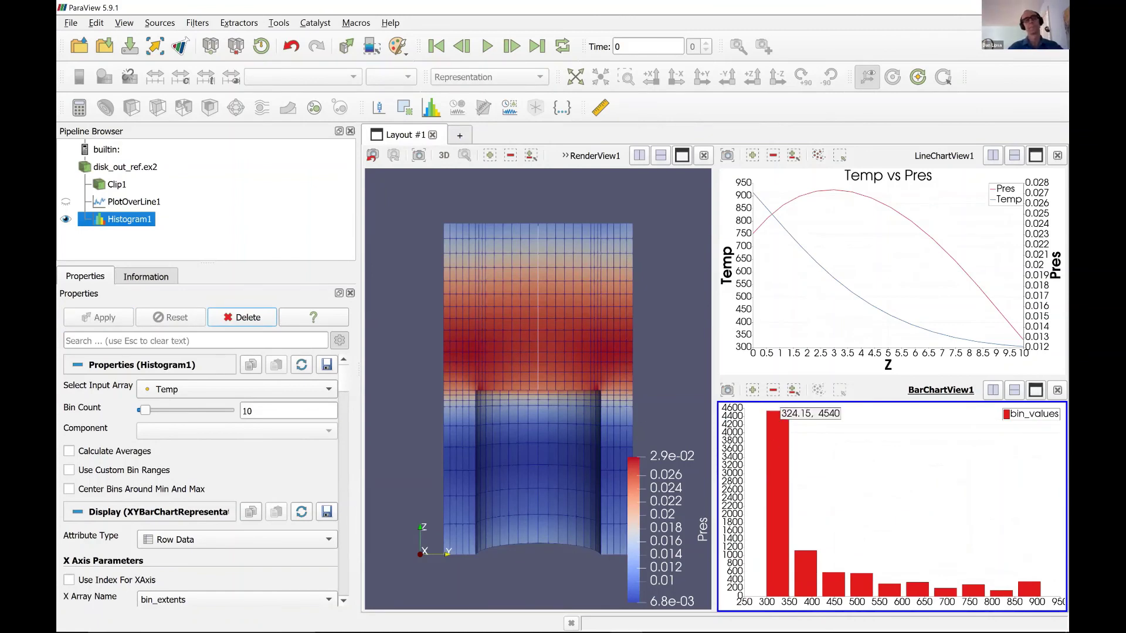
pyautogui.hotkey('alt', 'Tab')
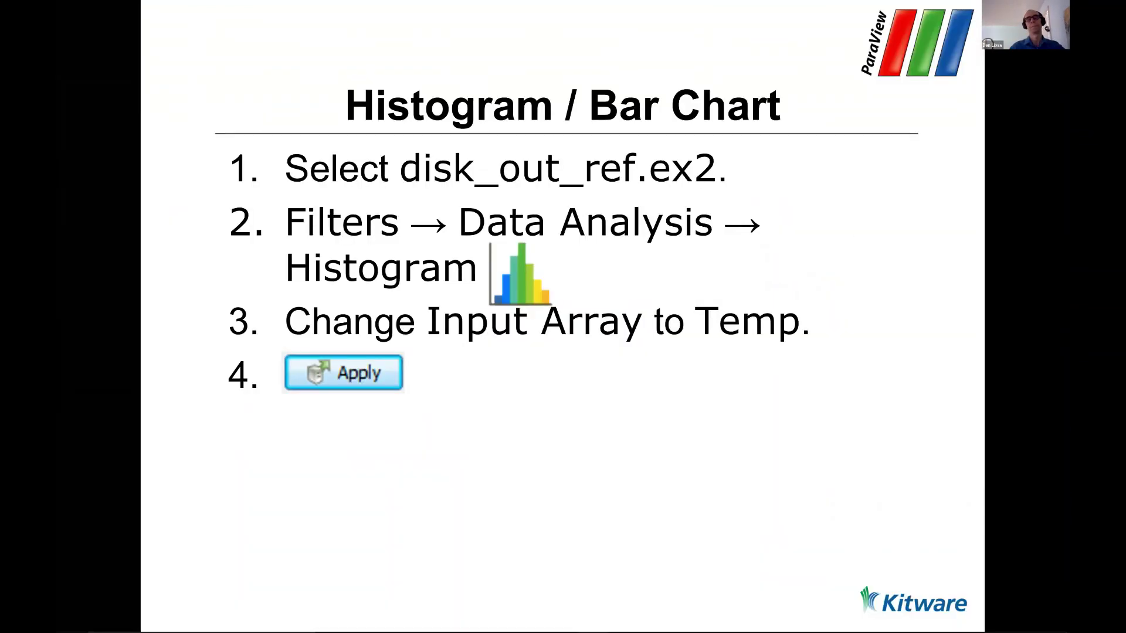
pyautogui.press('Right')
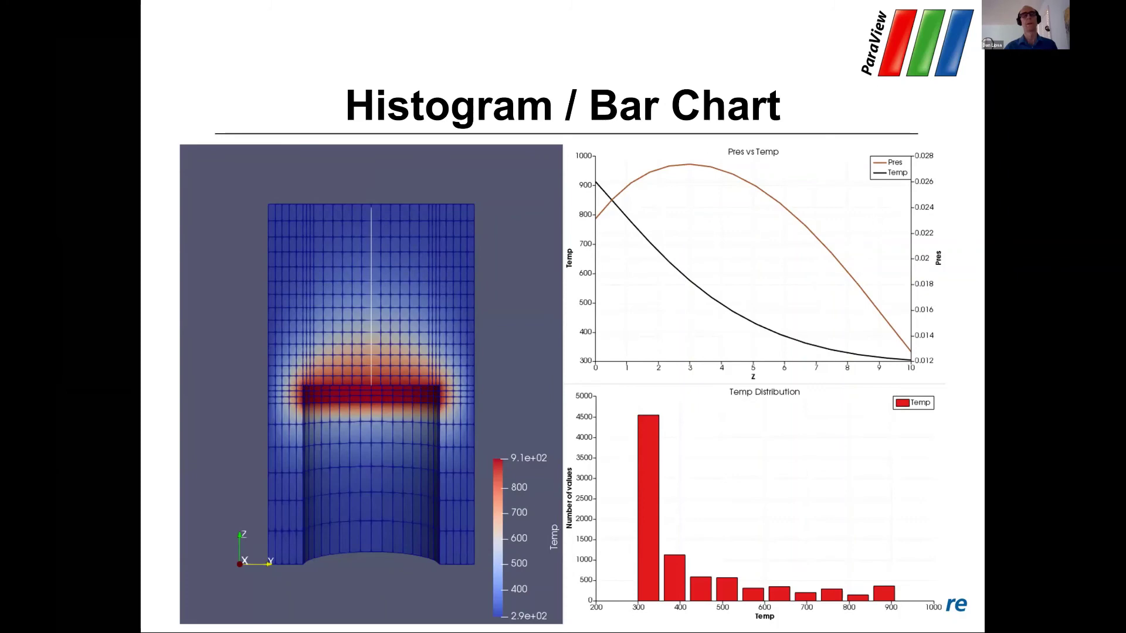
pyautogui.press('Right')
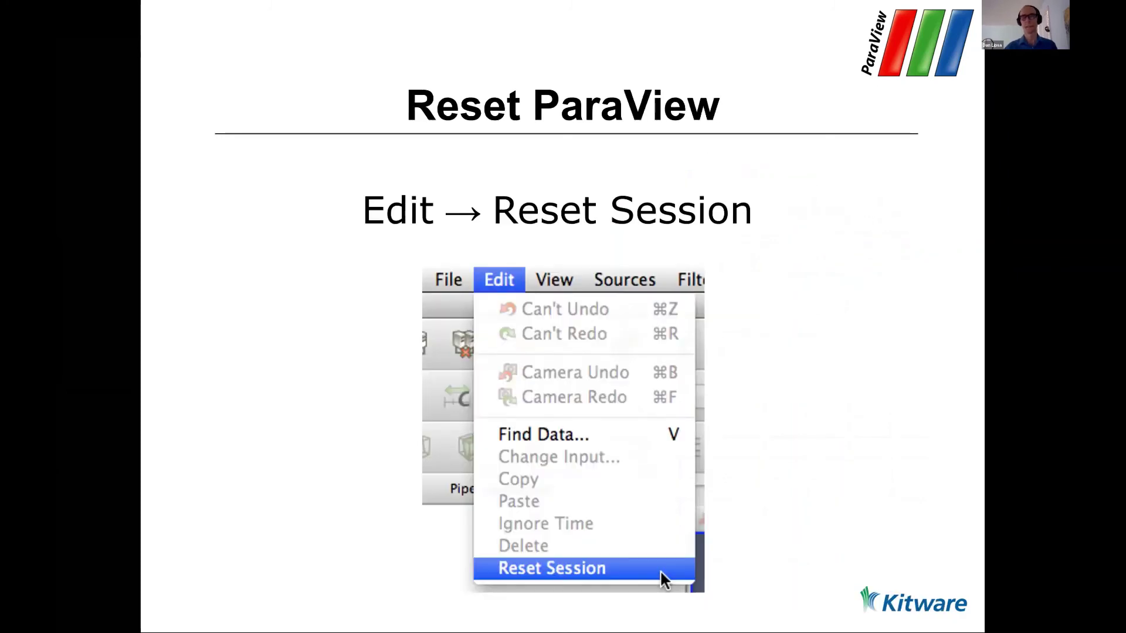
pyautogui.press('Right')
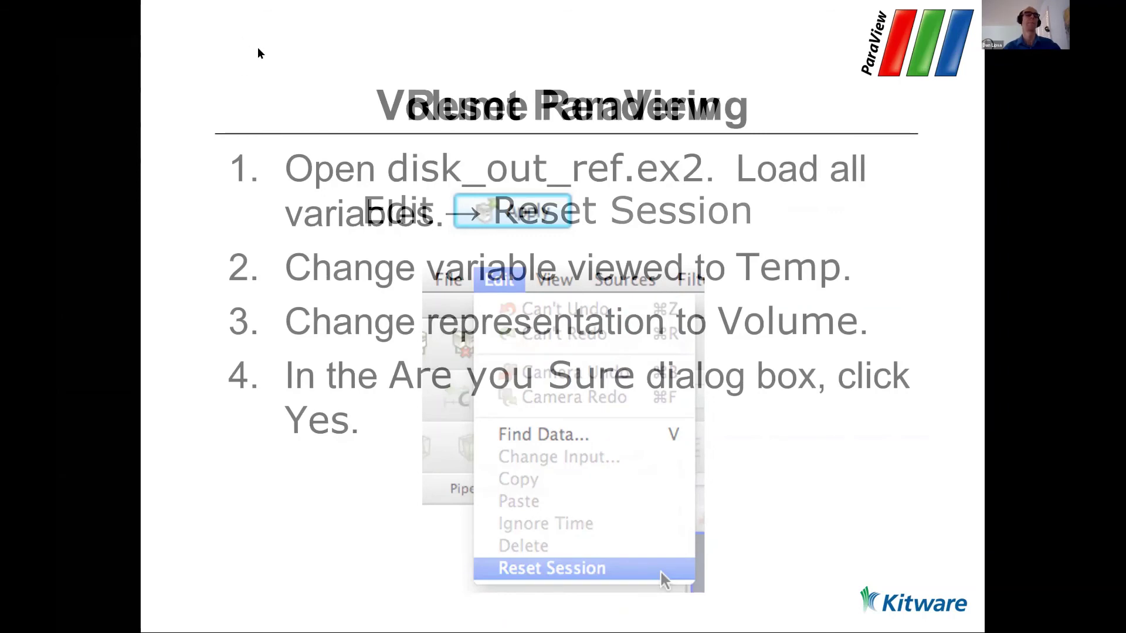
# - Switch back to ParaView, reset the session and load the recent file disk_out_ref.ex2 with all variables
pyautogui.hotkey('alt', 'Tab')
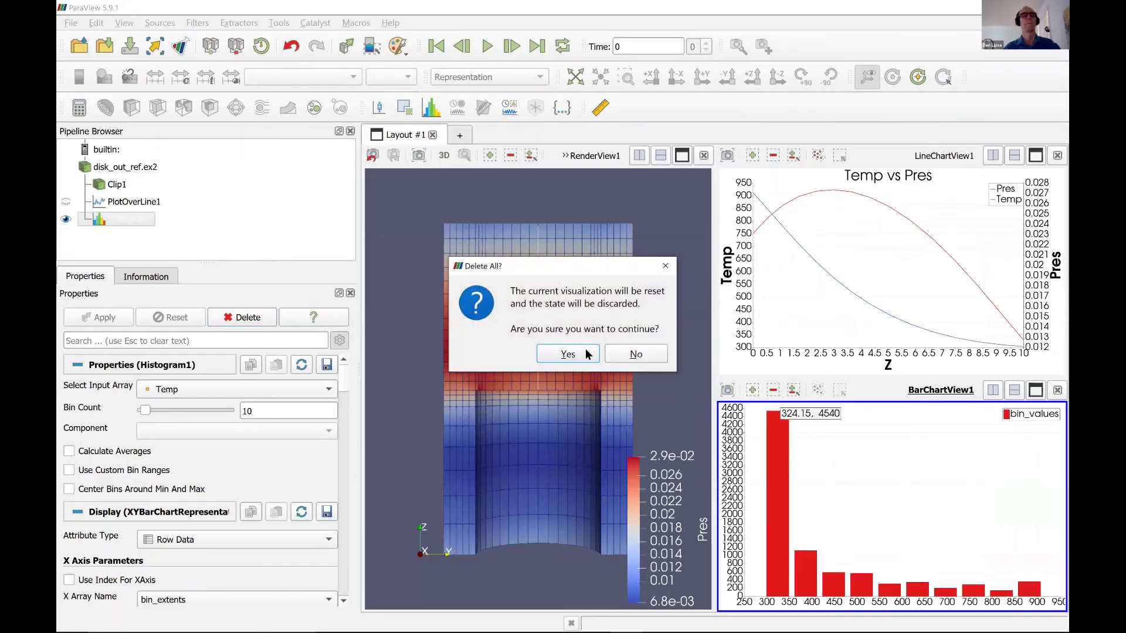
pyautogui.click(585, 354)
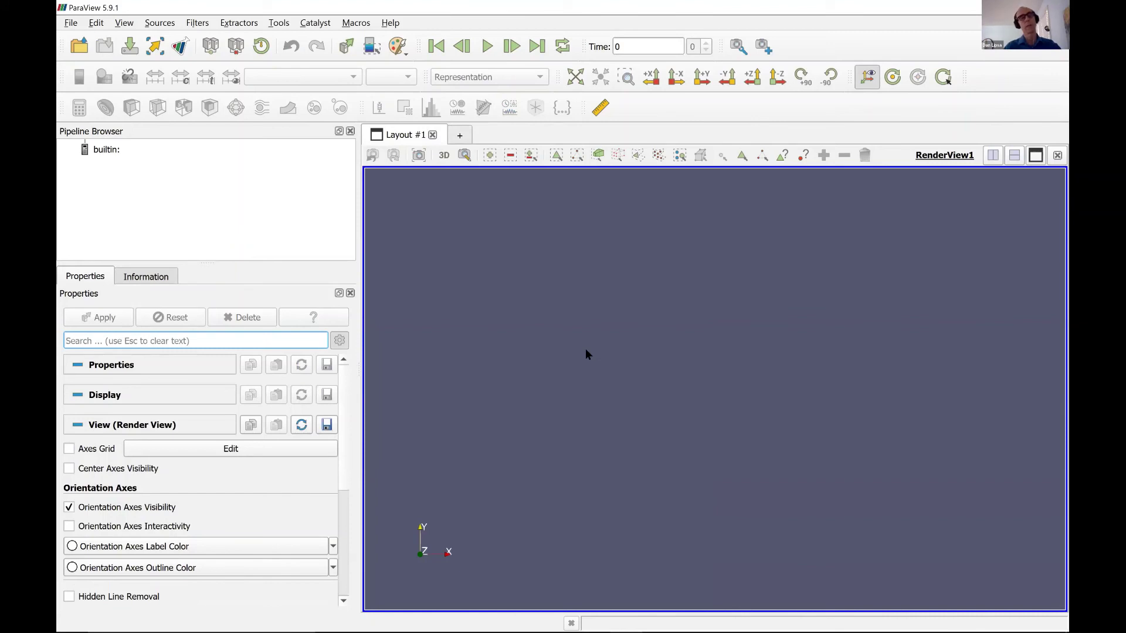
pyautogui.click(69, 23)
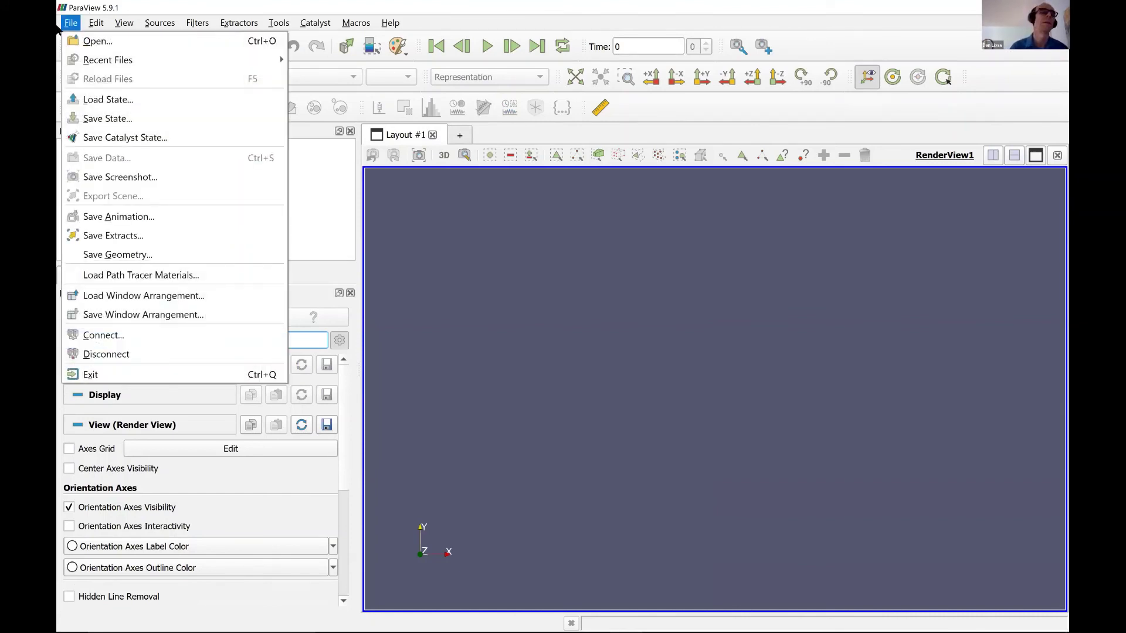
pyautogui.click(160, 23)
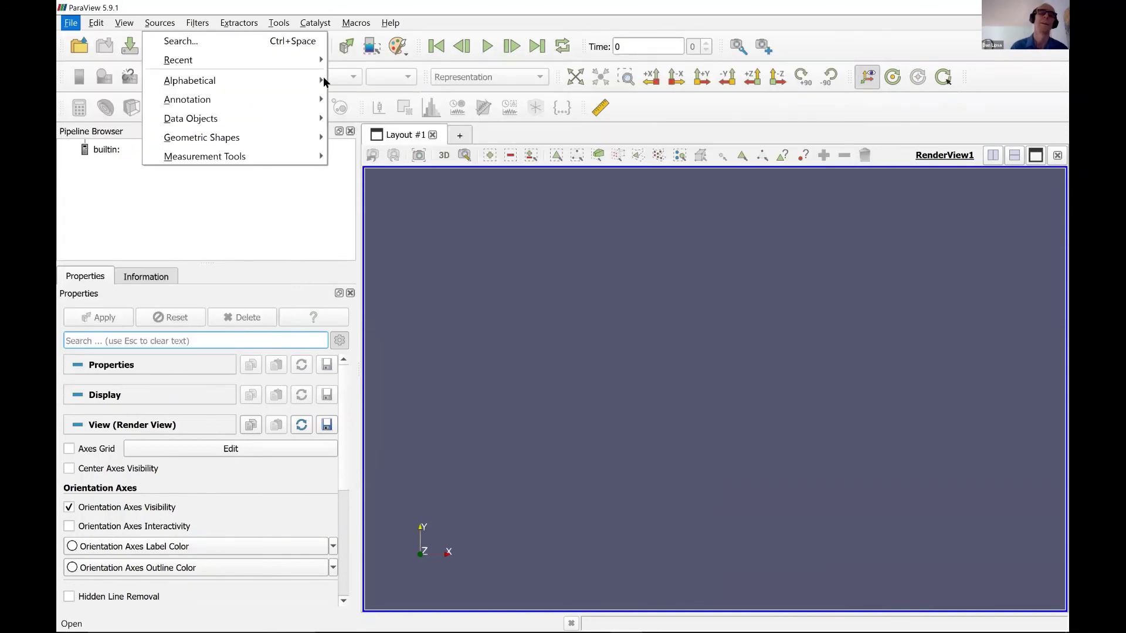
pyautogui.click(70, 23)
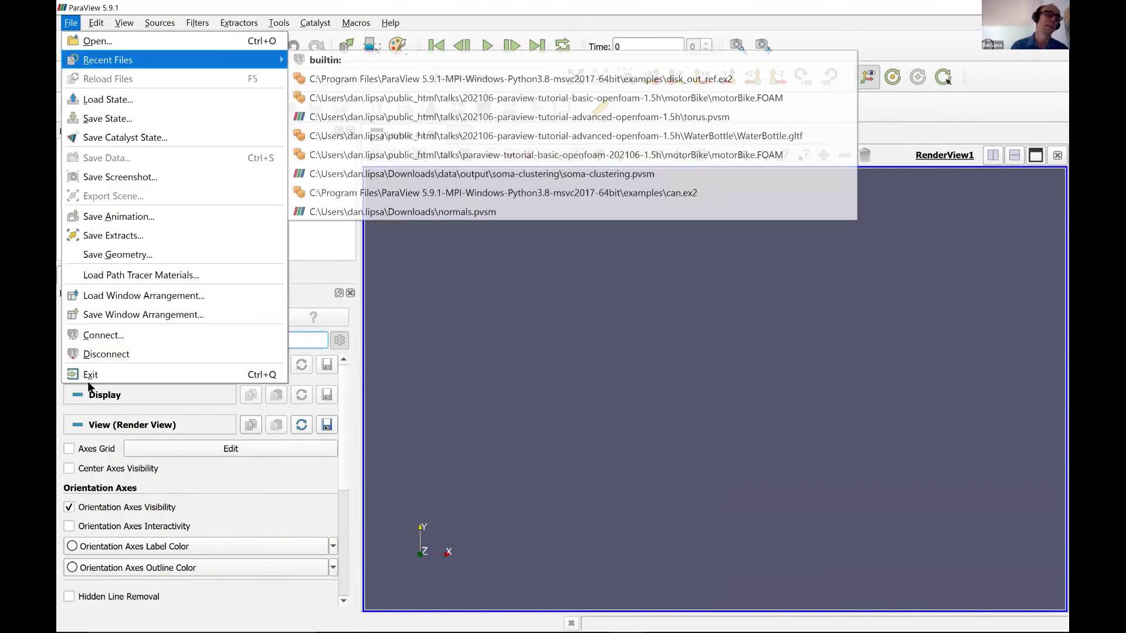
pyautogui.press('Right')
pyautogui.press('Return')
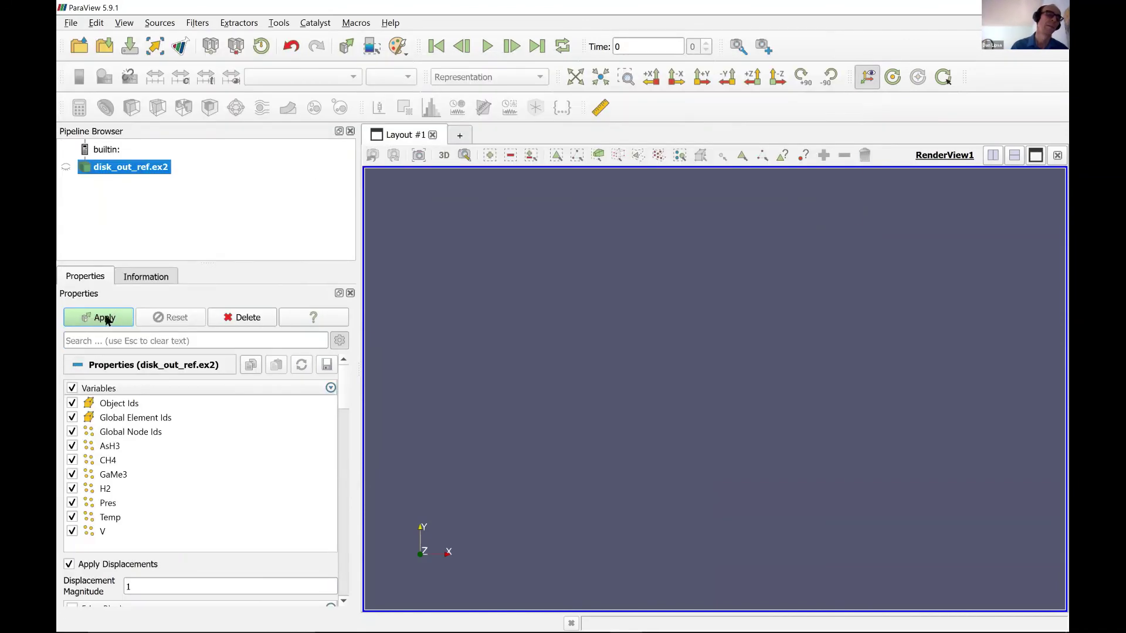
pyautogui.click(104, 317)
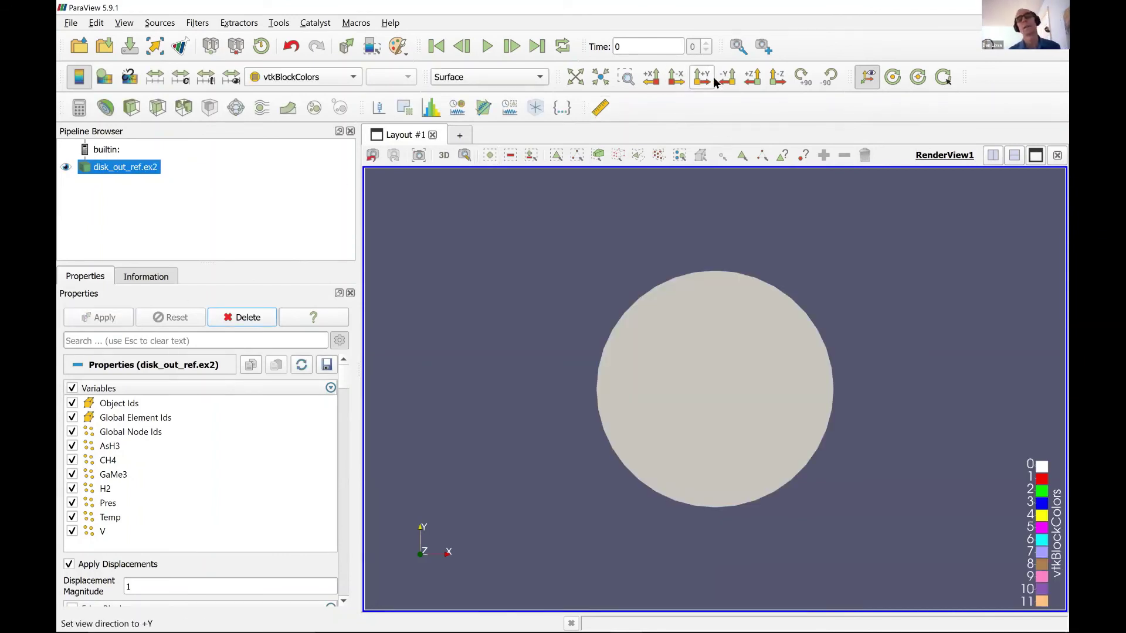
# - View the cylinder along the -X direction and color it by the Pres point array
pyautogui.click(684, 78)
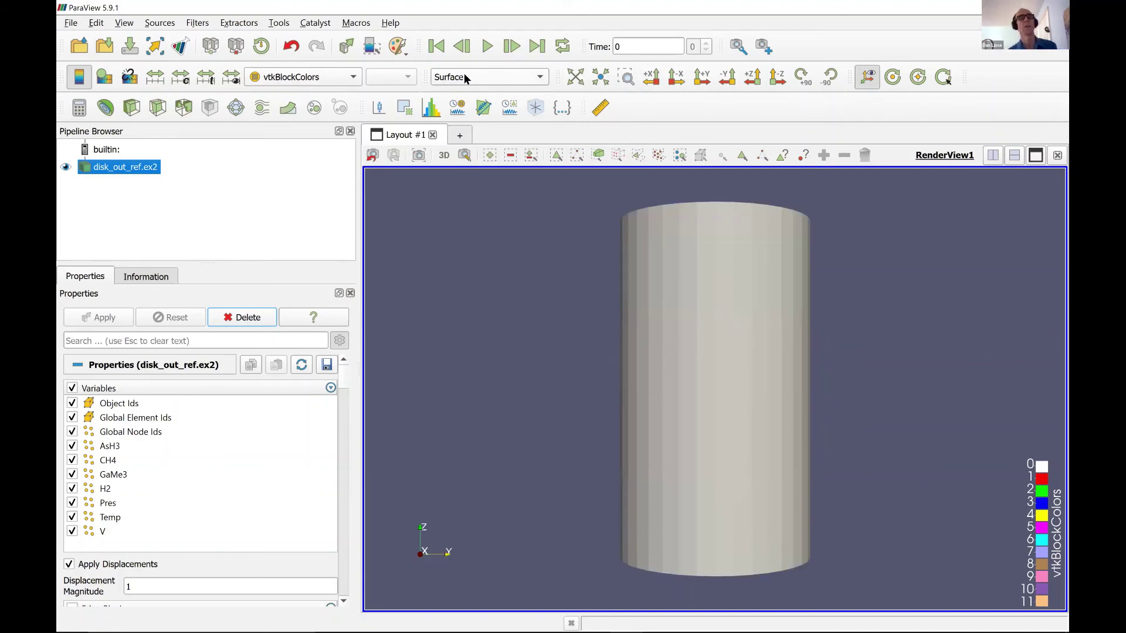
pyautogui.click(317, 149)
pyautogui.click(316, 76)
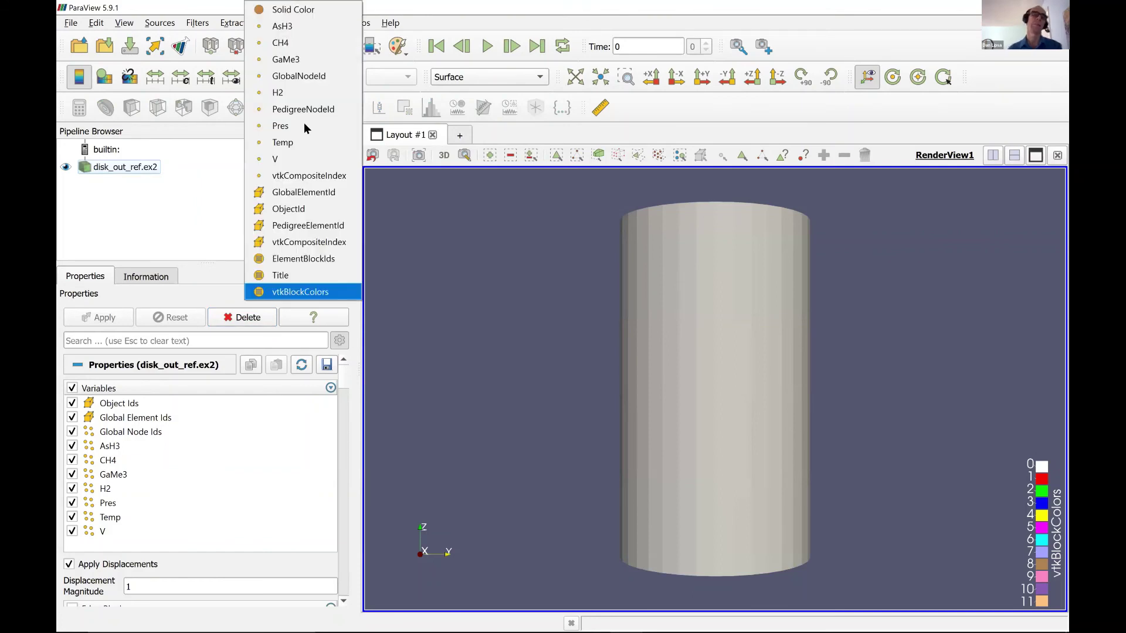
pyautogui.click(304, 123)
# - Change the representation of disk_out_ref.ex2 to Volume, accept the confirmation and tilt the model to inspect the rendering
pyautogui.click(450, 80)
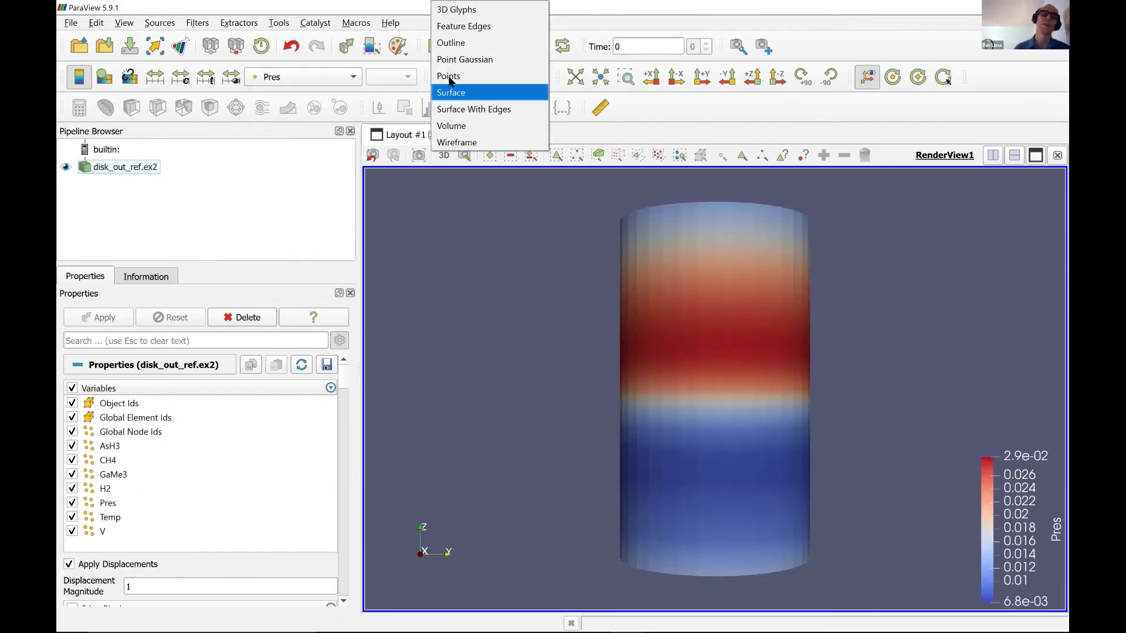
pyautogui.click(452, 126)
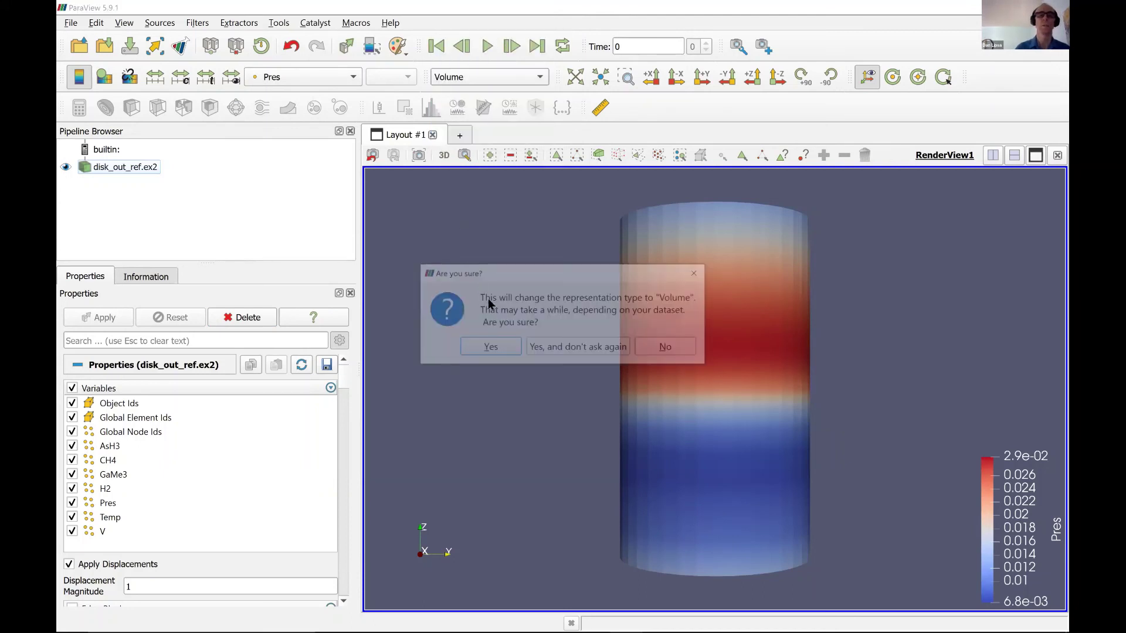
pyautogui.click(489, 347)
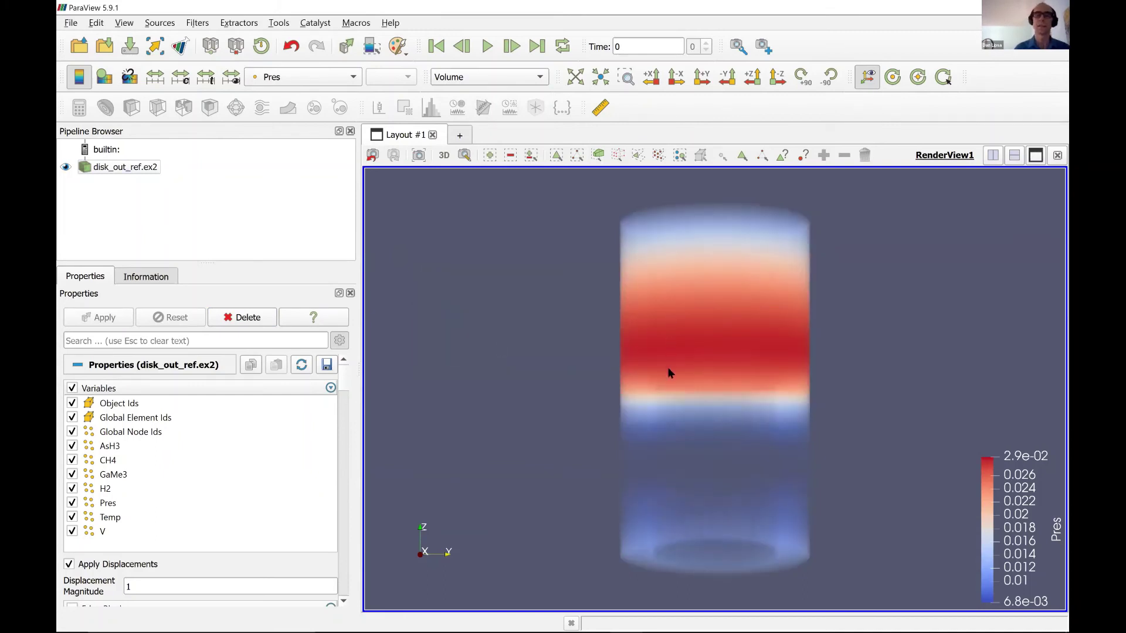
pyautogui.moveTo(669, 372); pyautogui.dragTo(676, 346)
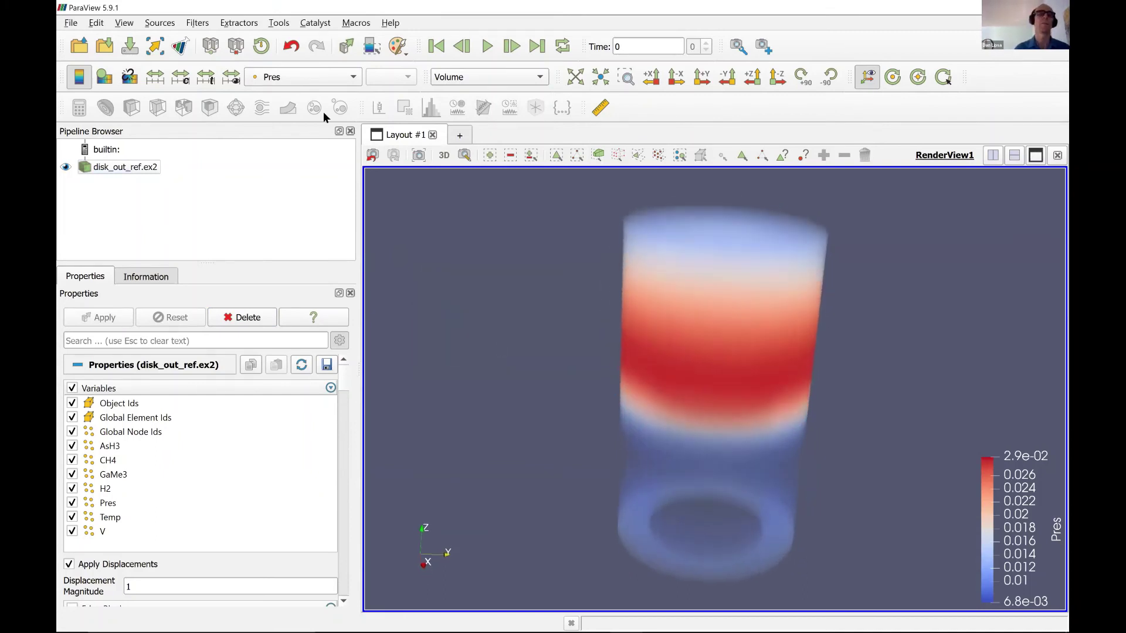
# - Color the volume rendering by the Temp point array and rotate it to a nearly level side view
pyautogui.click(293, 77)
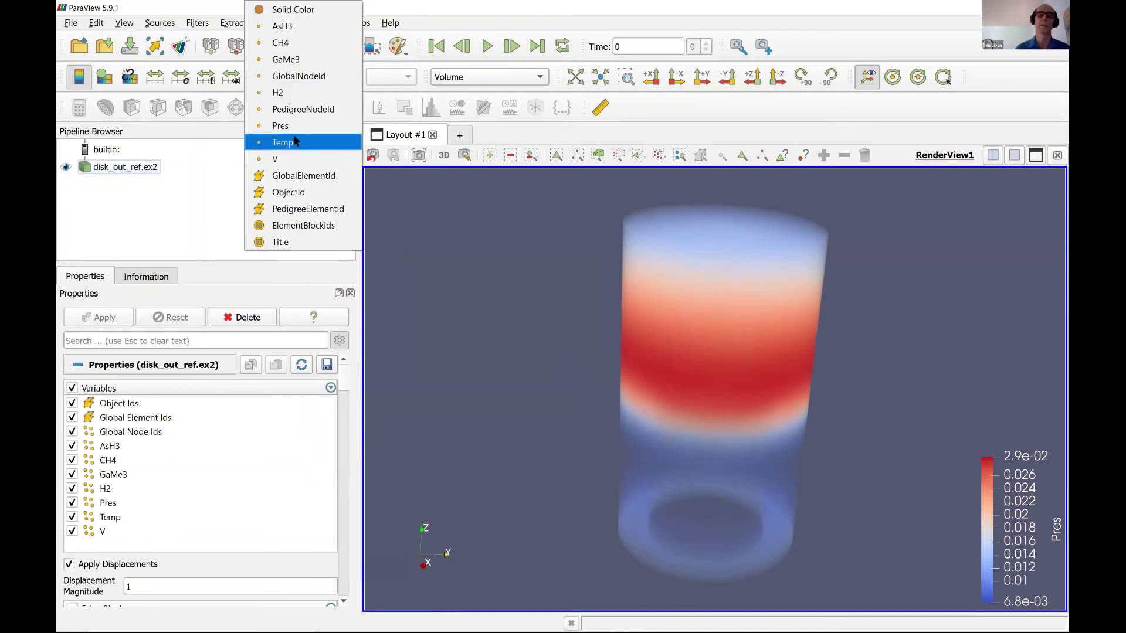
pyautogui.click(293, 135)
pyautogui.moveTo(651, 309)
pyautogui.mouseDown()
pyautogui.moveTo(649, 287)
pyautogui.moveTo(633, 319)
pyautogui.moveTo(599, 297)
pyautogui.moveTo(641, 294)
pyautogui.mouseUp()
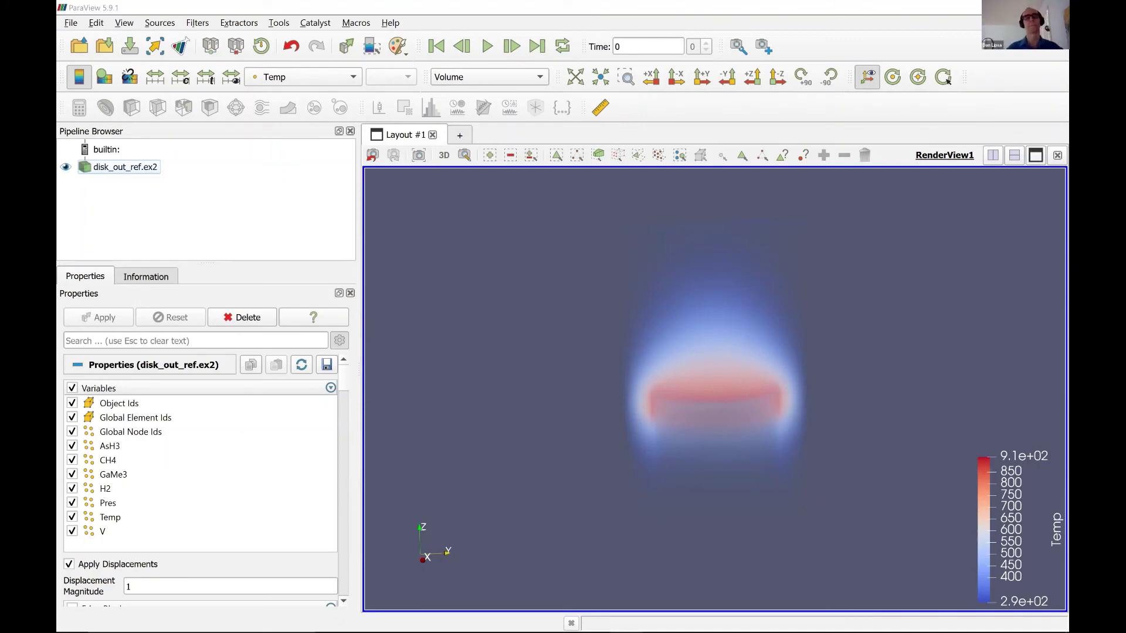
pyautogui.hotkey('alt', 'Tab')
pyautogui.press('Right')
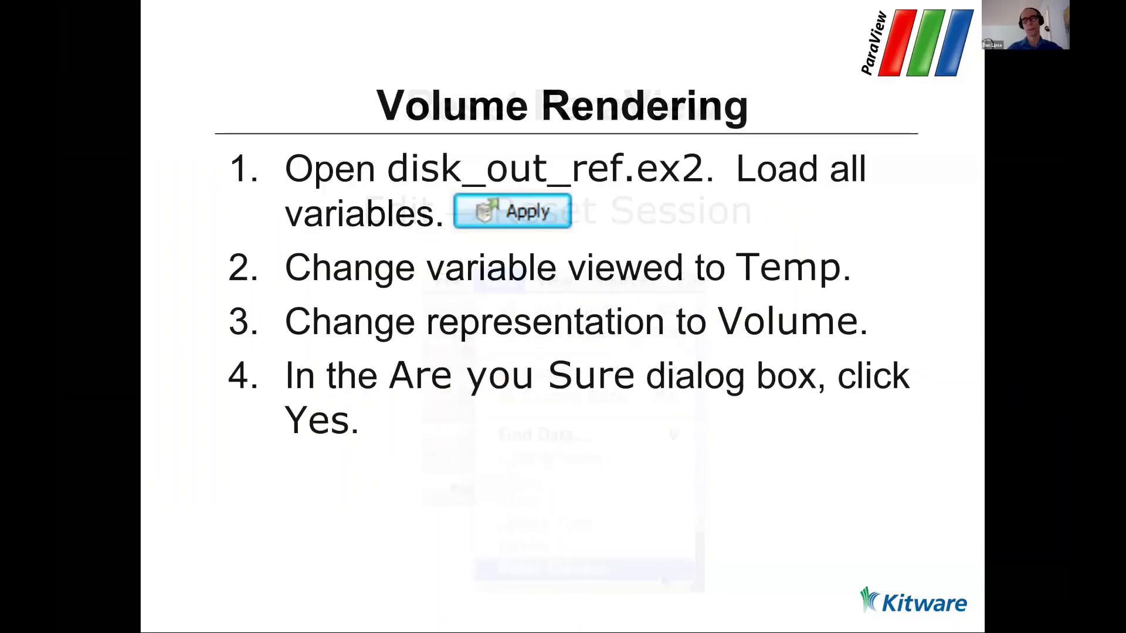
pyautogui.press('Right')
# - Switch back to ParaView and open the color map editor for Temp
pyautogui.hotkey('alt', 'Tab')
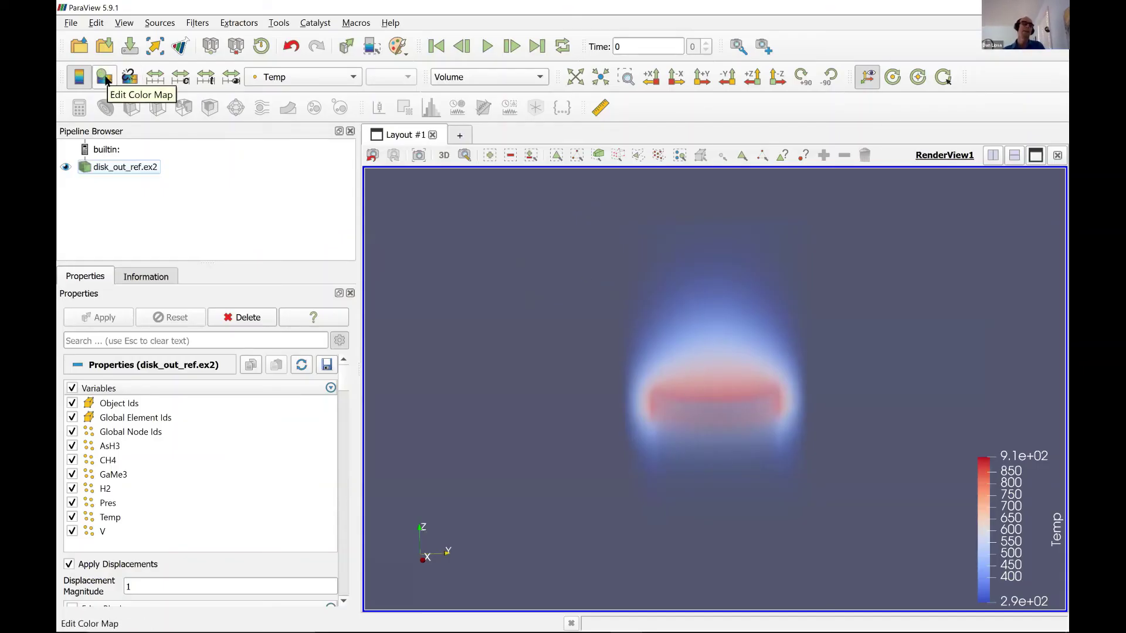
pyautogui.click(105, 78)
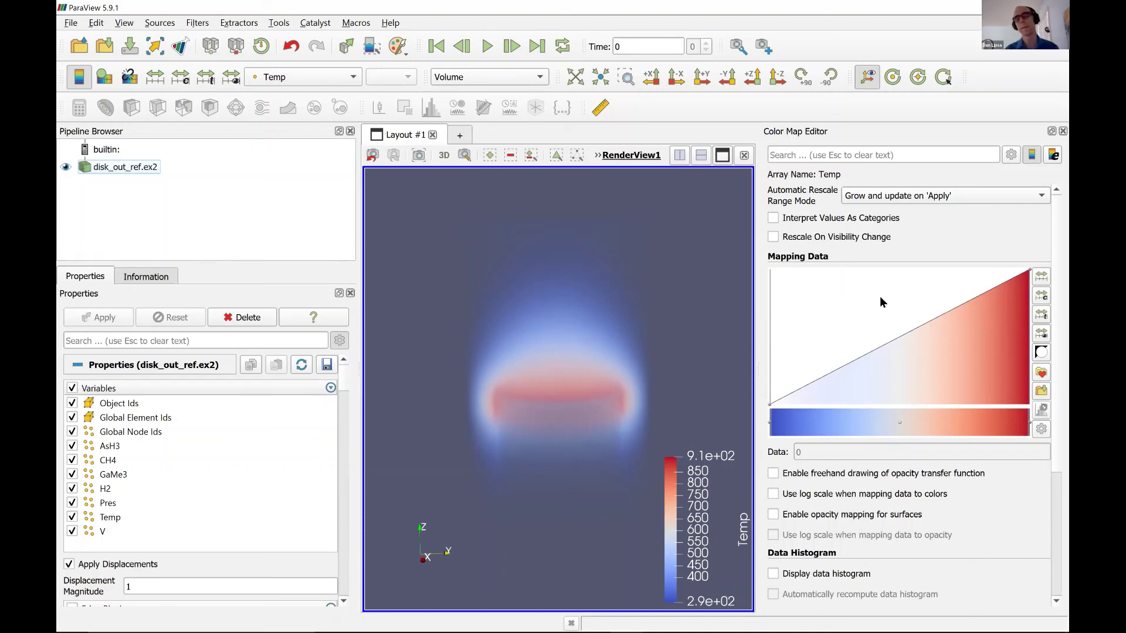
# - Shape the Temp opacity curve with added control points at about 411 (opacity 0.58), 558 (0.34) and 743 (0.32)
pyautogui.click(853, 359)
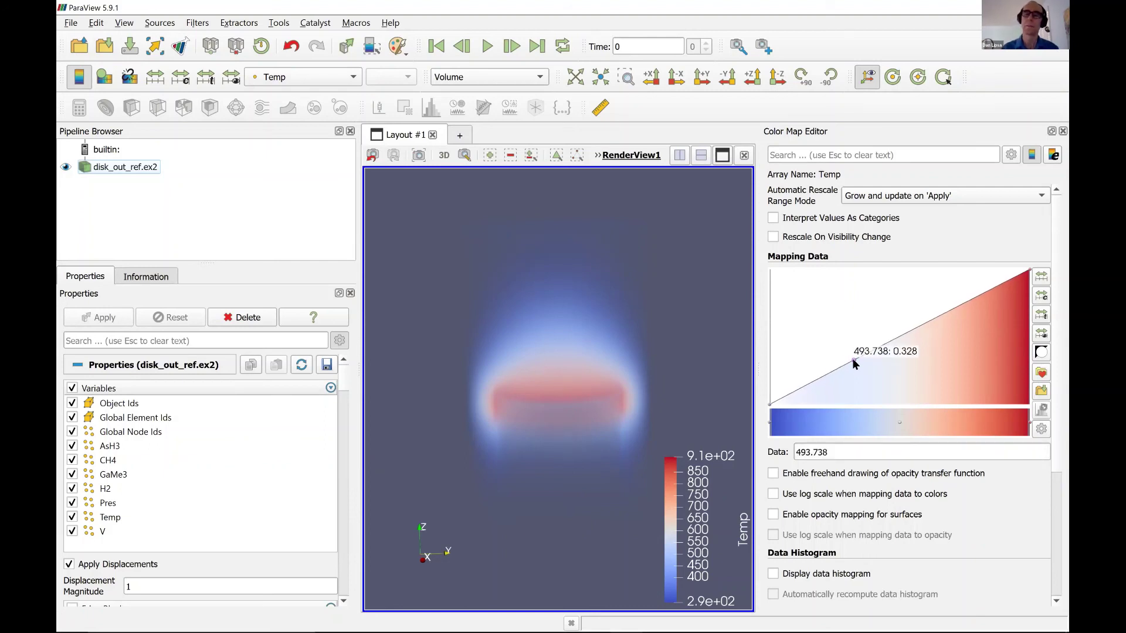
pyautogui.moveTo(853, 359); pyautogui.dragTo(869, 378)
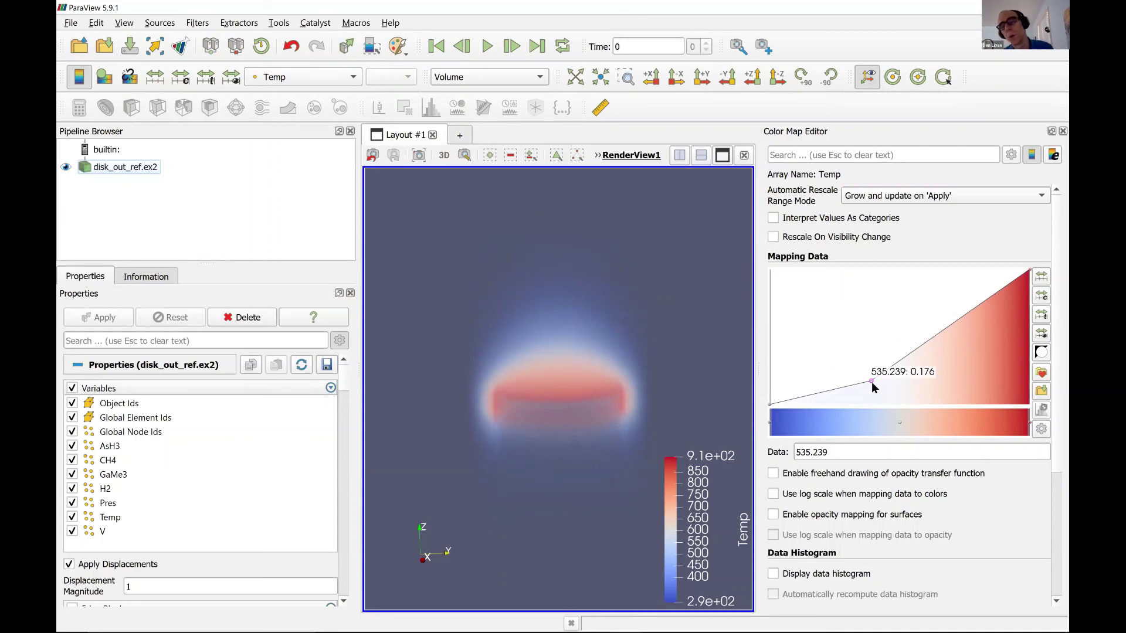
pyautogui.moveTo(934, 337); pyautogui.dragTo(958, 361)
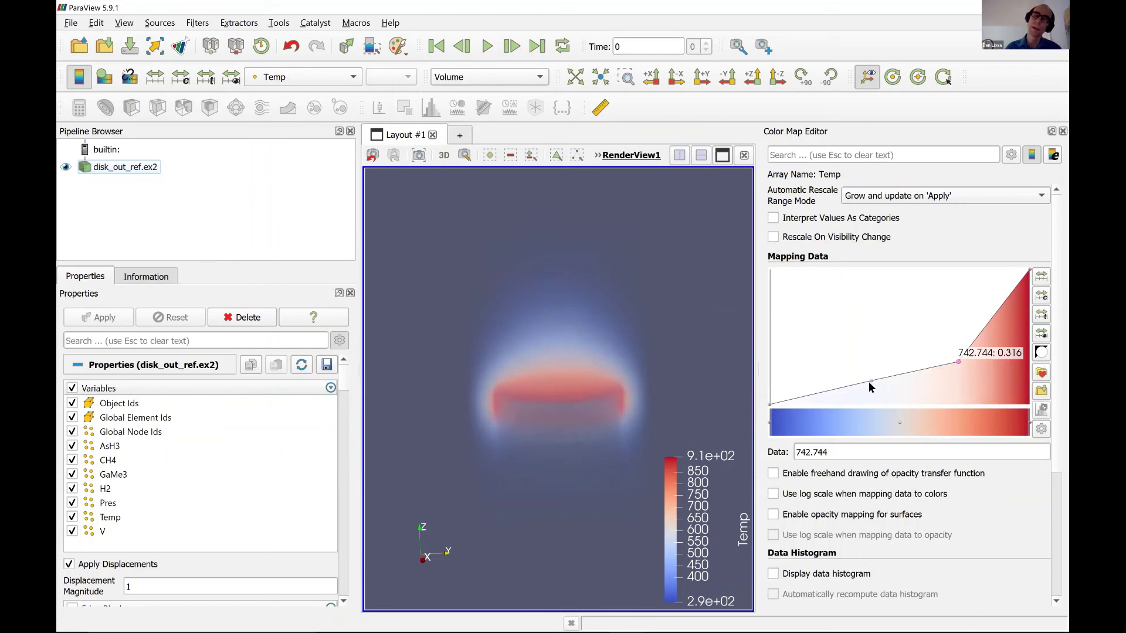
pyautogui.moveTo(869, 381); pyautogui.dragTo(819, 327)
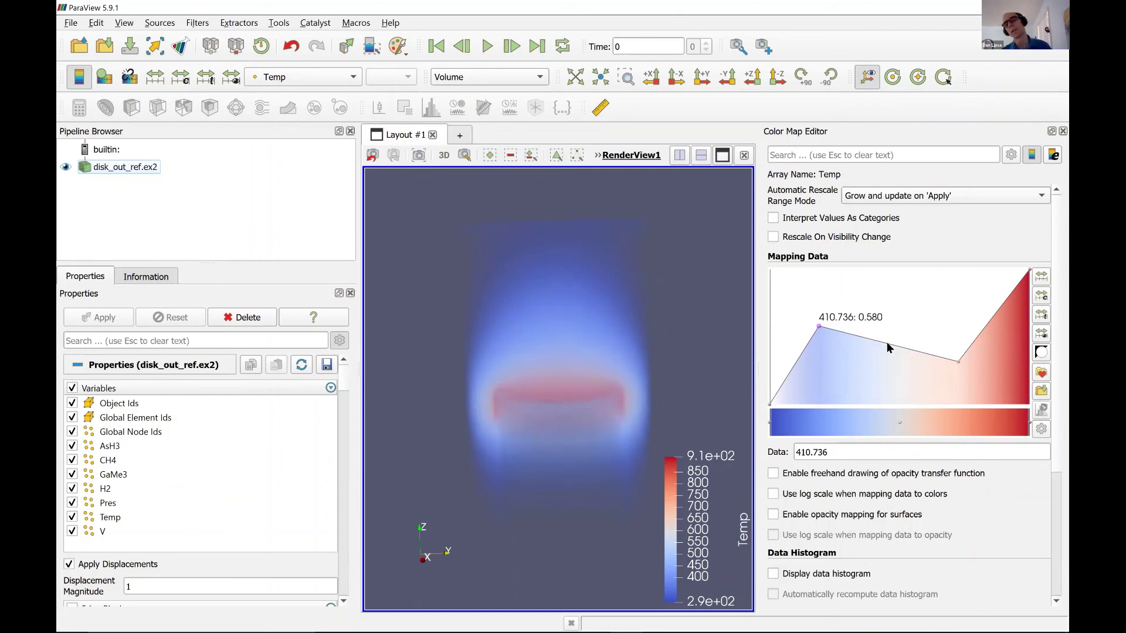
pyautogui.moveTo(887, 347); pyautogui.dragTo(880, 356)
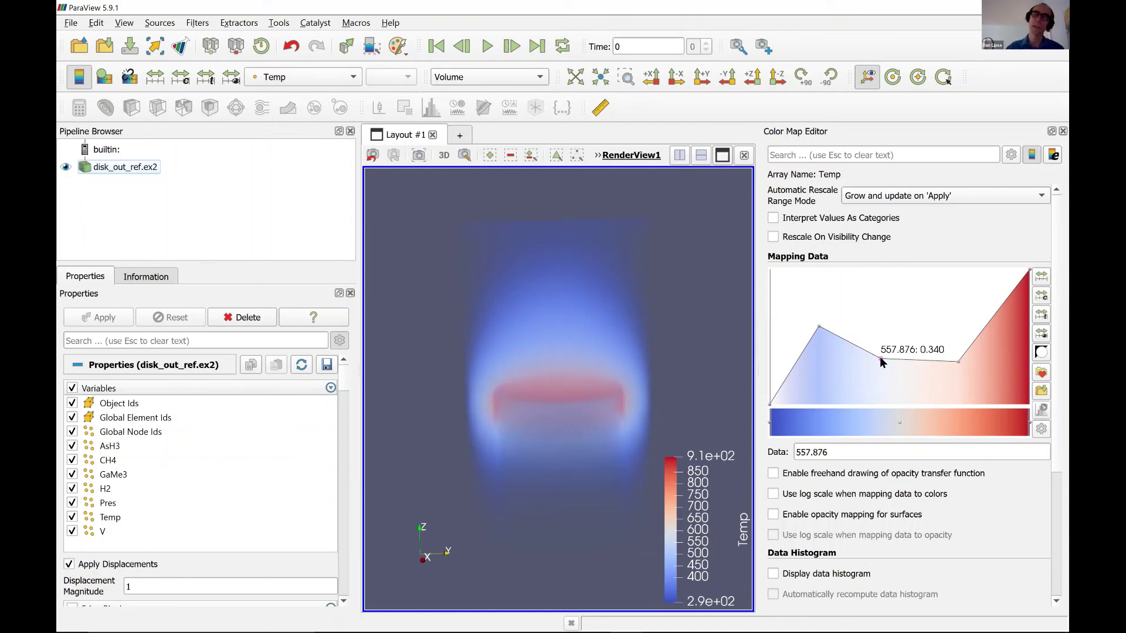
# - Delete the three added control points from the Temp opacity curve
pyautogui.press('Delete')
pyautogui.moveTo(818, 325); pyautogui.dragTo(817, 324)
pyautogui.press('Left')
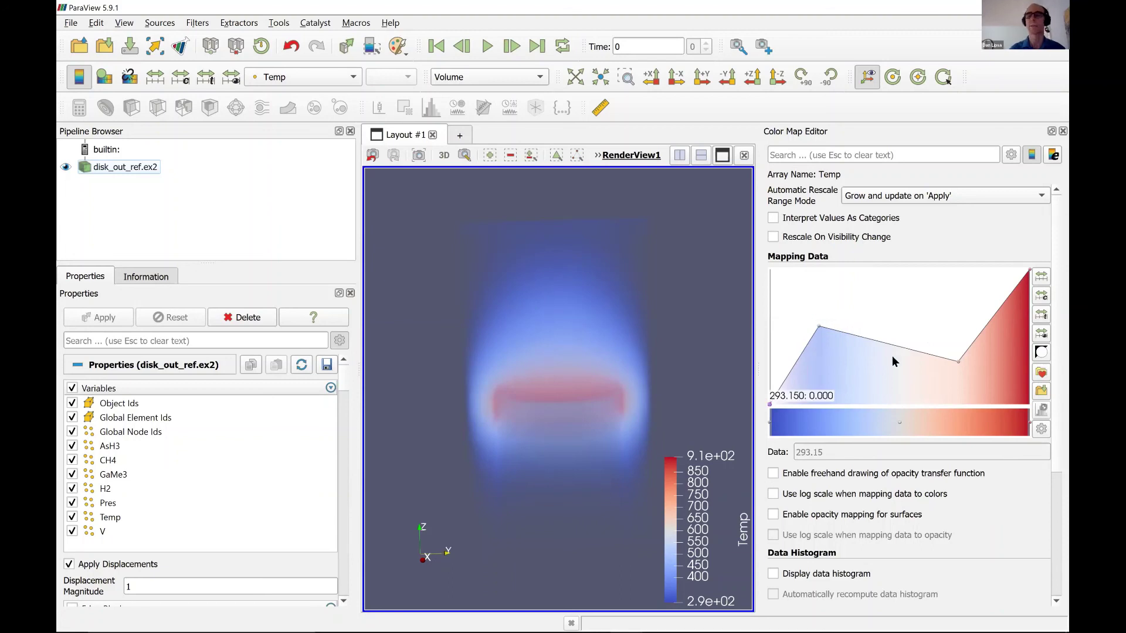
pyautogui.click(819, 327)
pyautogui.press('Delete')
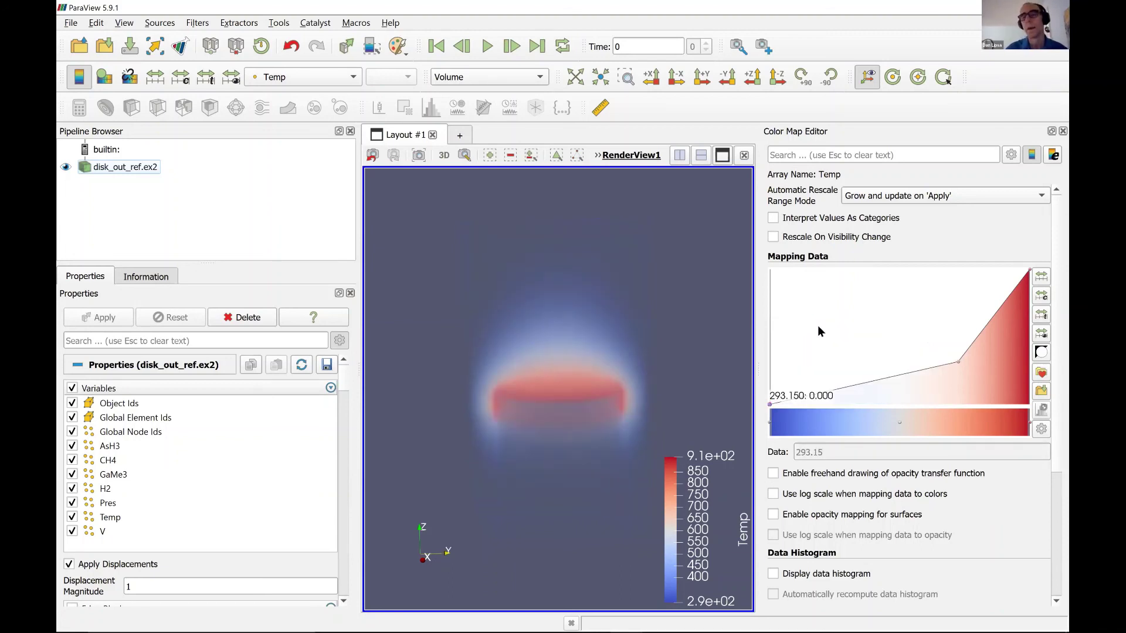
pyautogui.click(957, 361)
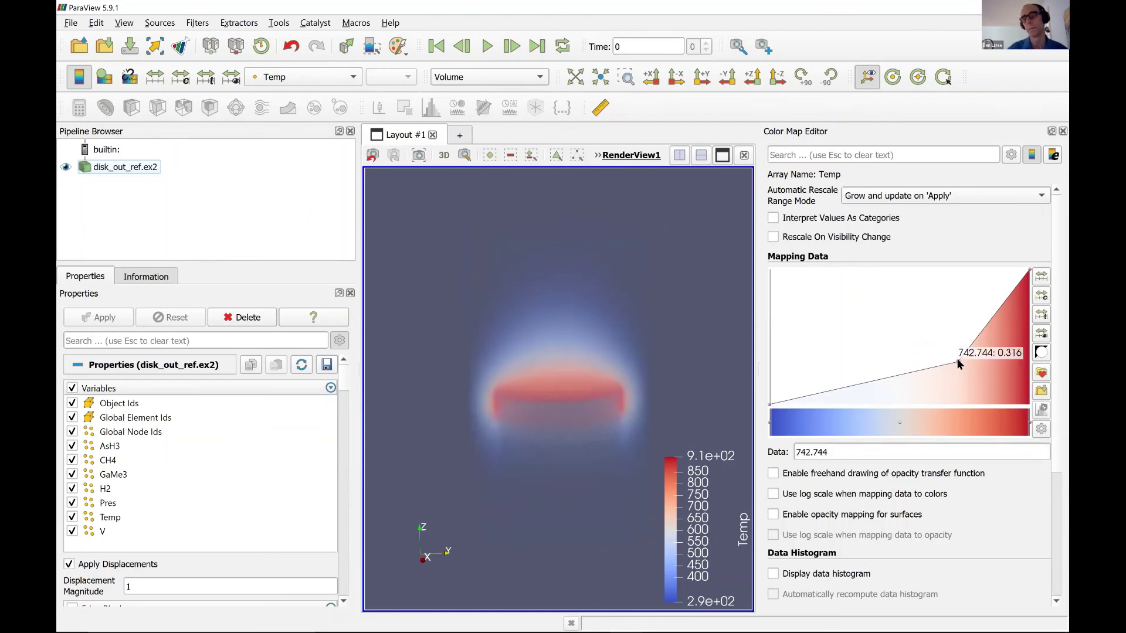
pyautogui.press('Delete')
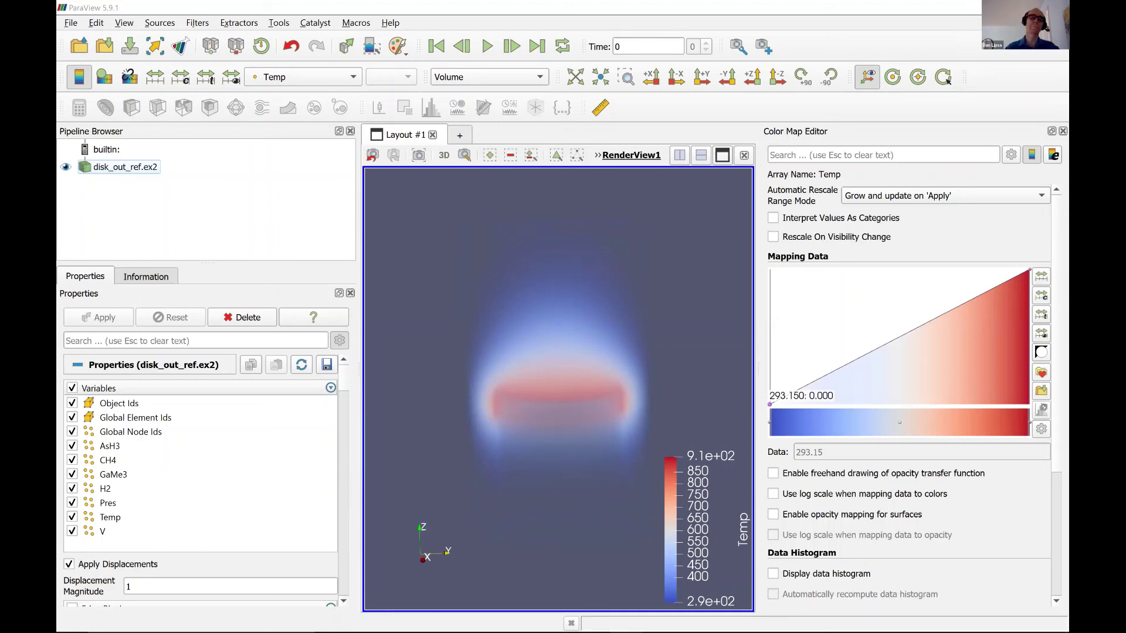
# - Switch back to ParaView and apply the Black-Body Radiation preset to the Temp color map
pyautogui.hotkey('alt', 'Tab')
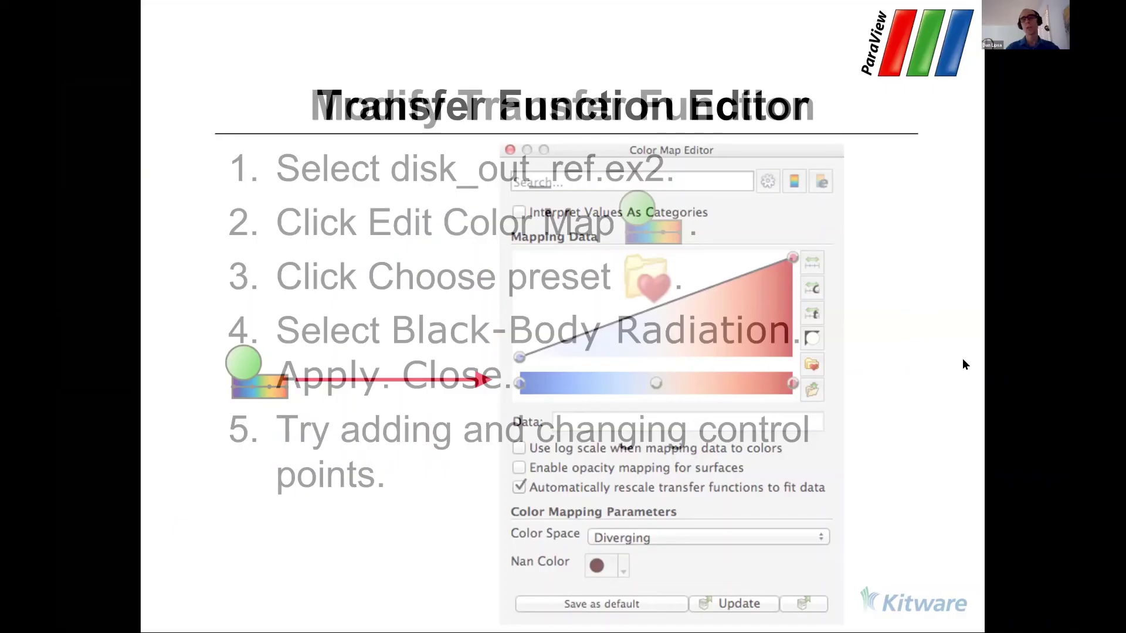
pyautogui.hotkey('alt', 'Tab')
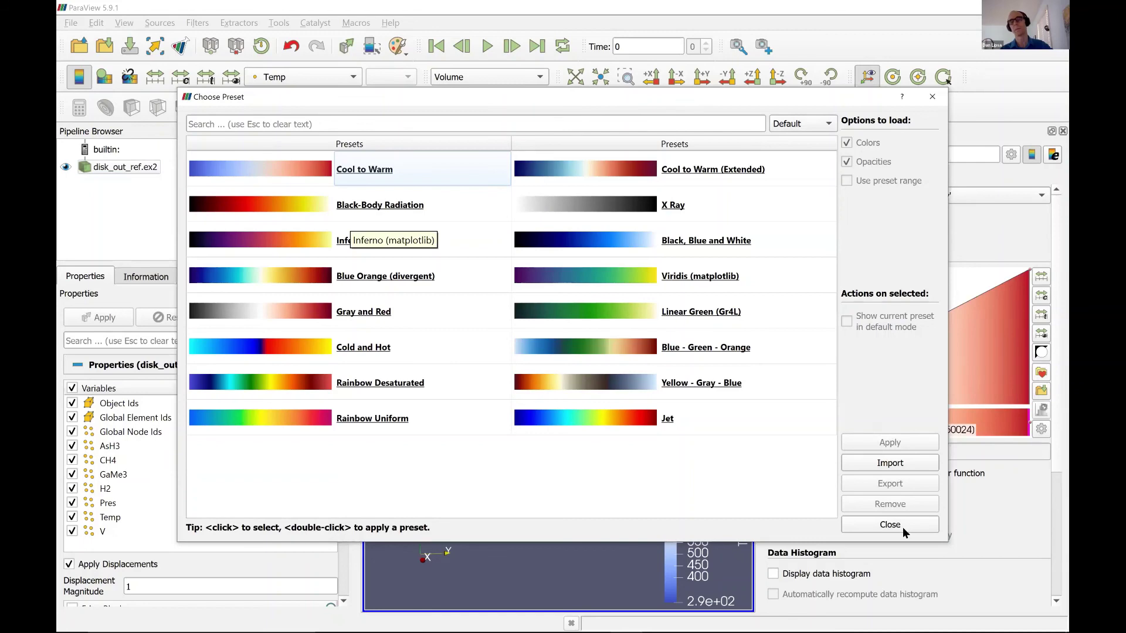
pyautogui.press('Down')
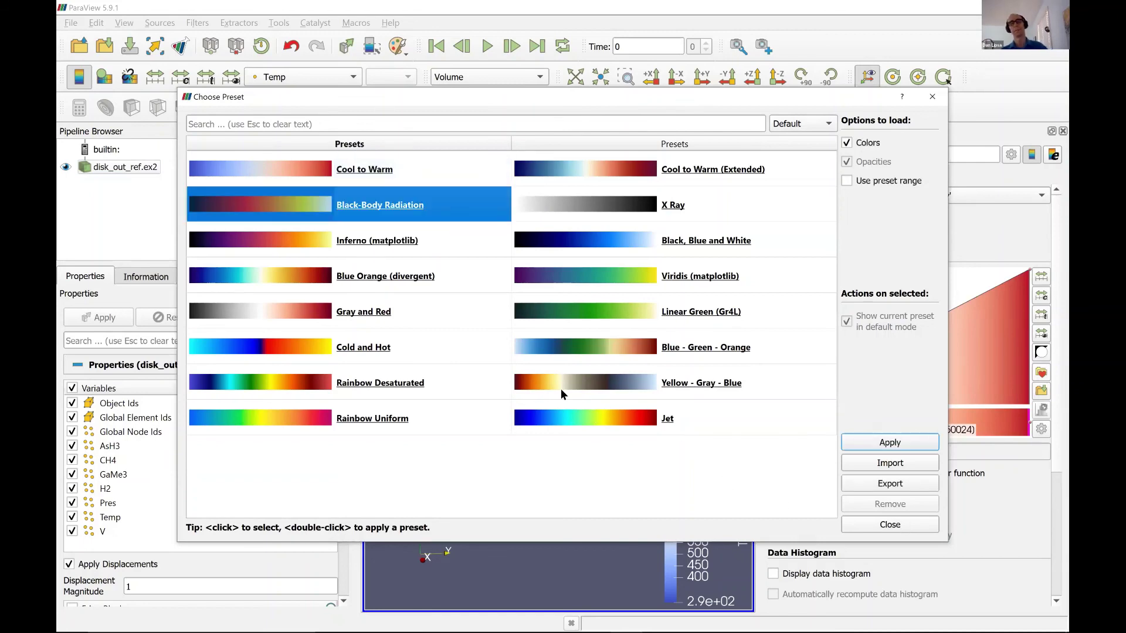
pyautogui.press('Return')
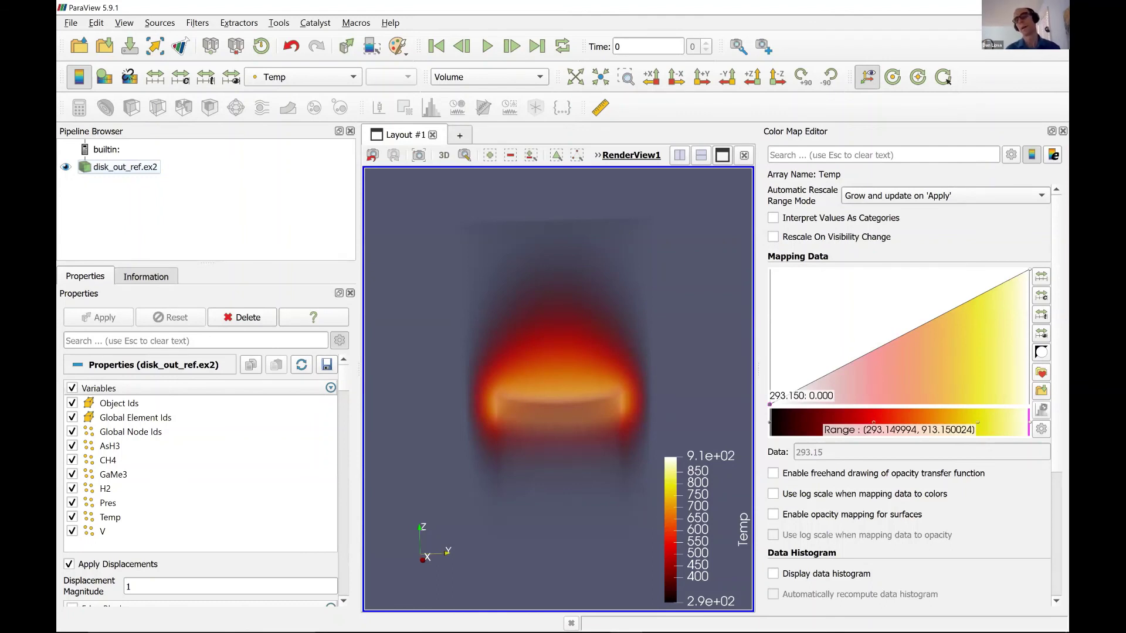
# - Look over the default color presets available for the Temp color map and close the preset chooser
pyautogui.click(1041, 373)
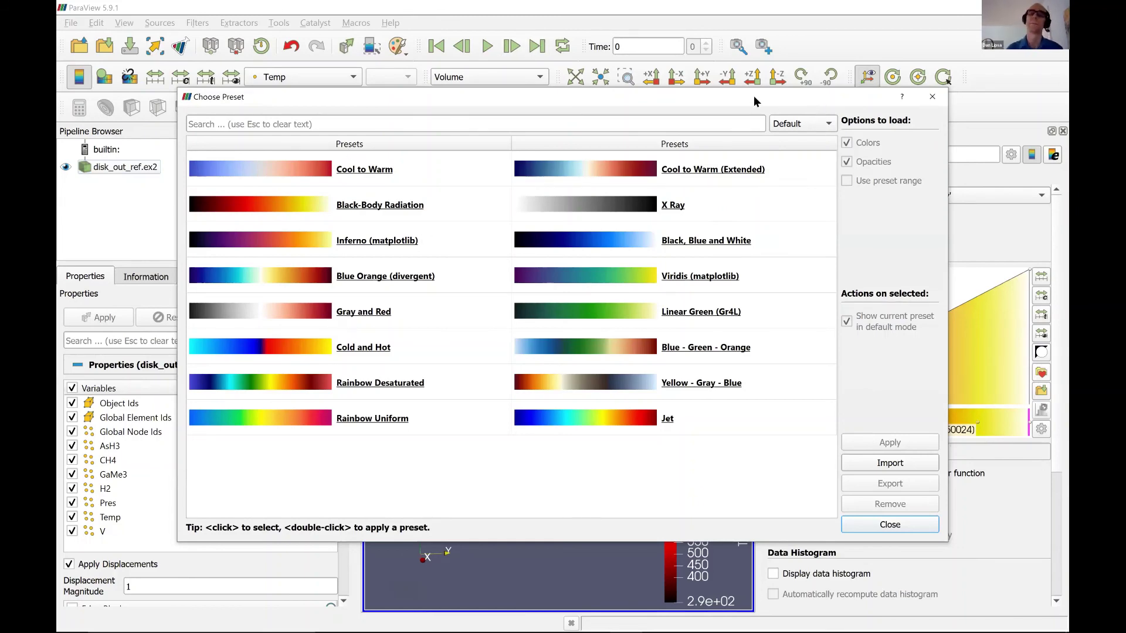
pyautogui.moveTo(864, 89); pyautogui.dragTo(798, 83)
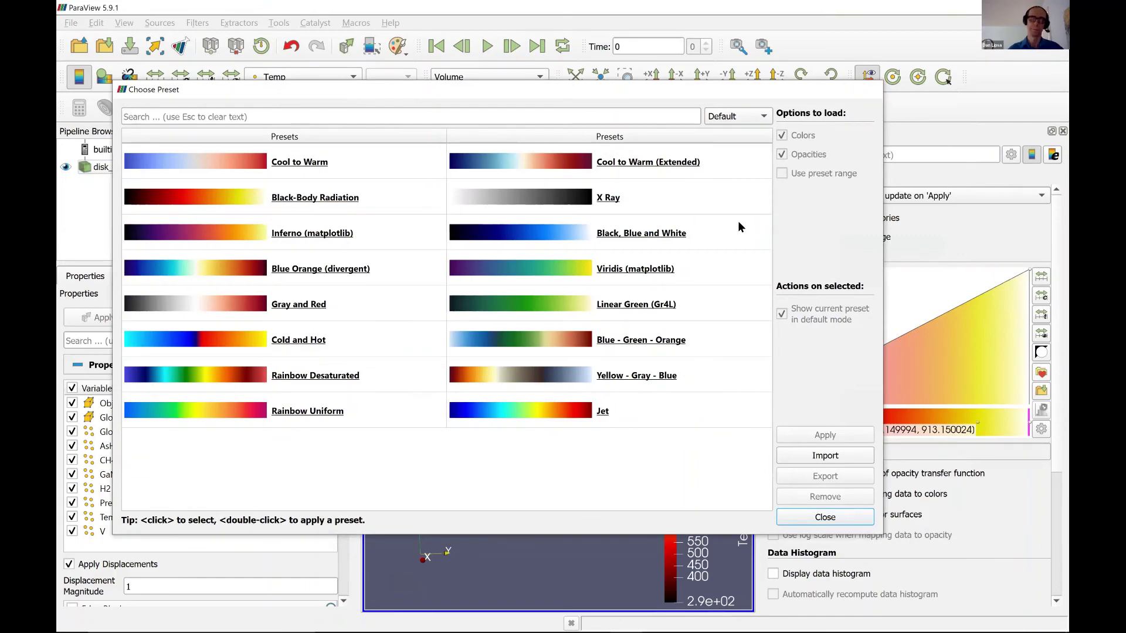
pyautogui.press('Escape')
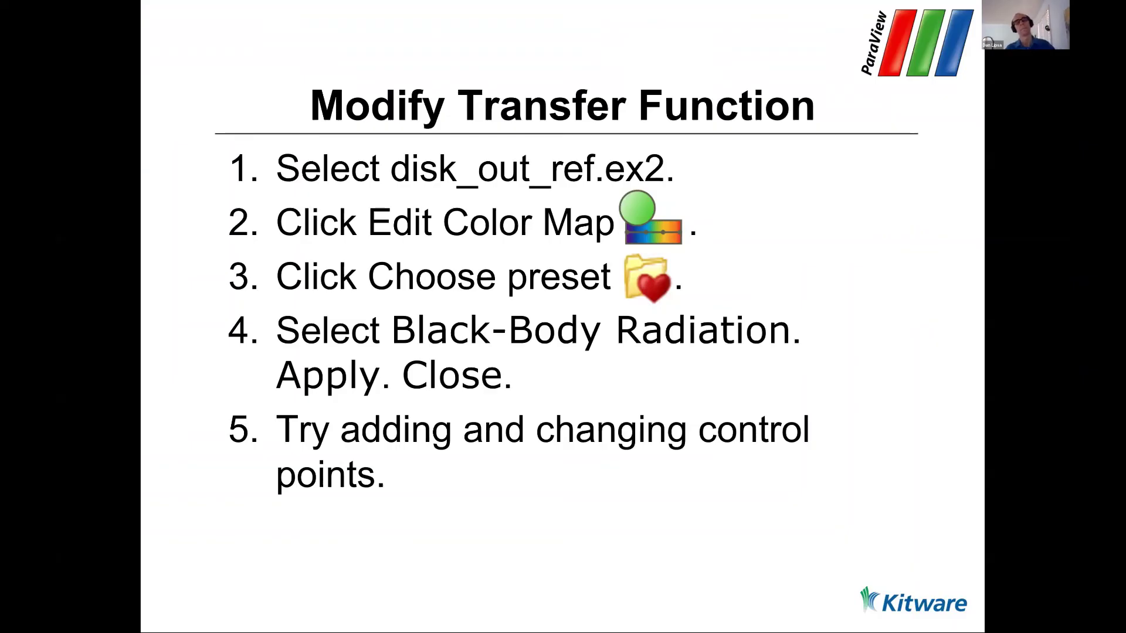
pyautogui.press('Right')
pyautogui.press('Right')
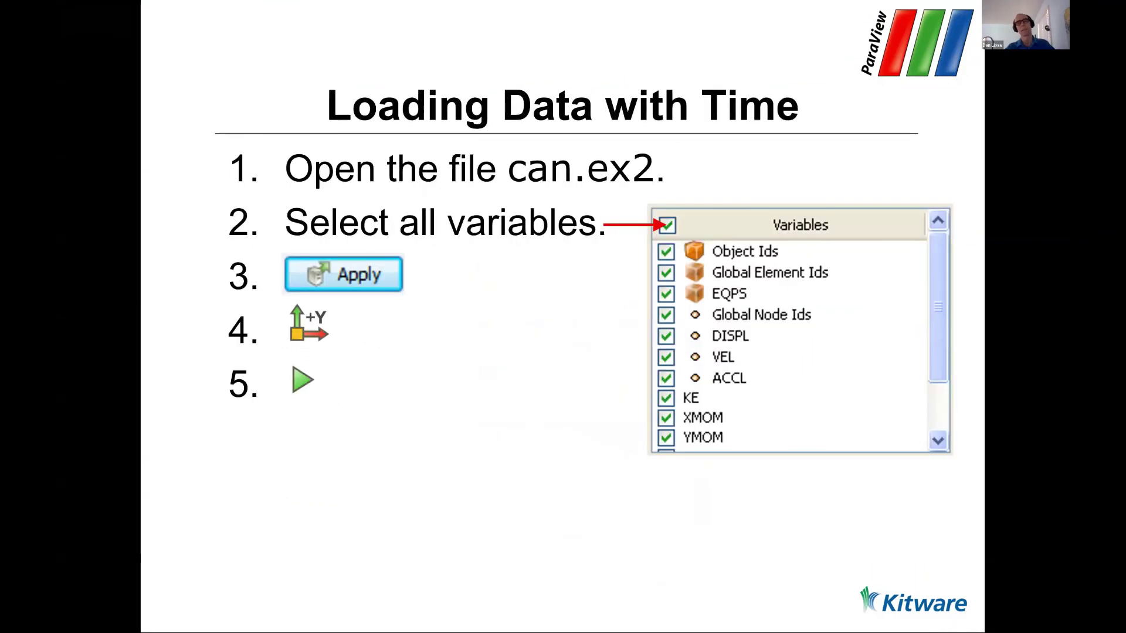
pyautogui.press('Left')
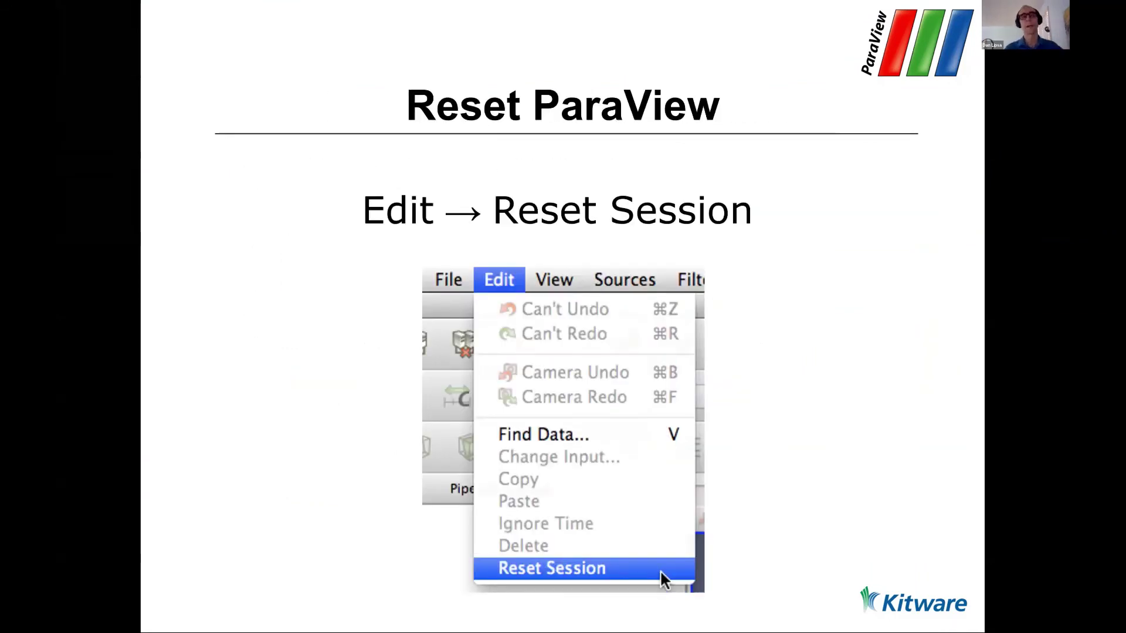
pyautogui.press('Right')
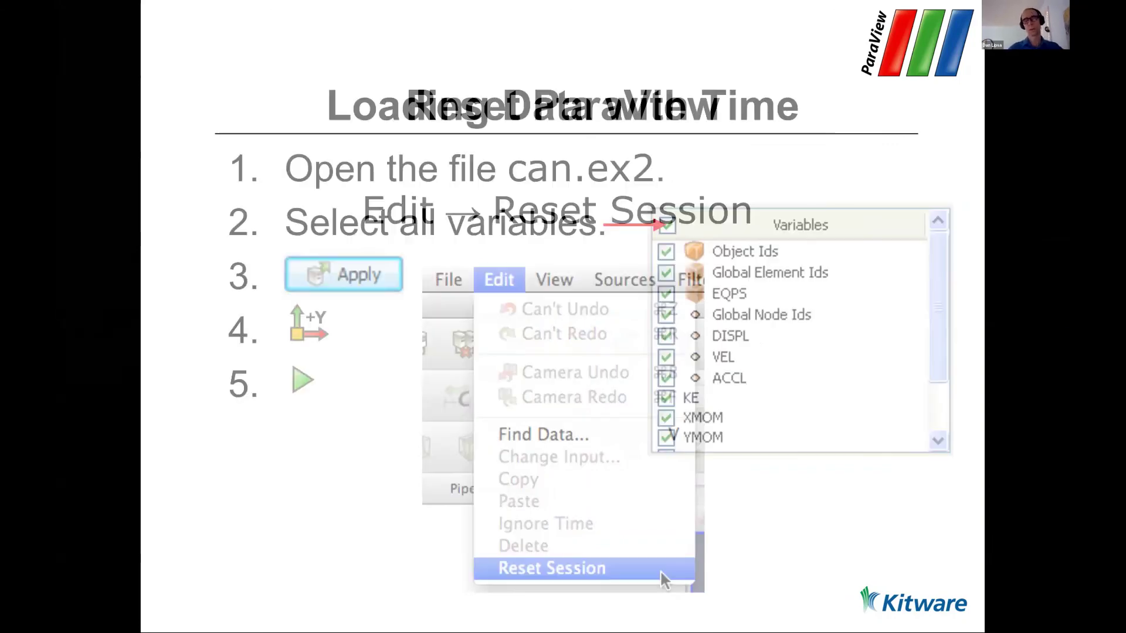